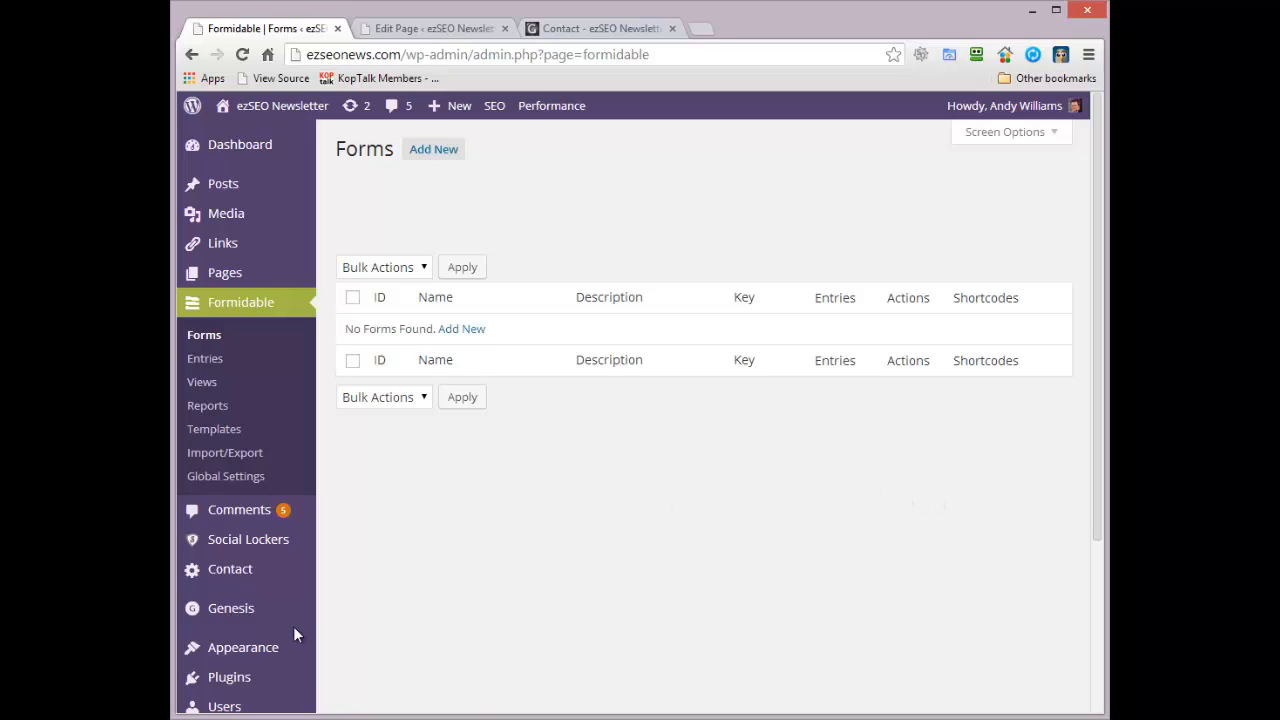
# - Open the site's Plugins page in a new browser tab and switch to it
pyautogui.rightClick(238, 687)
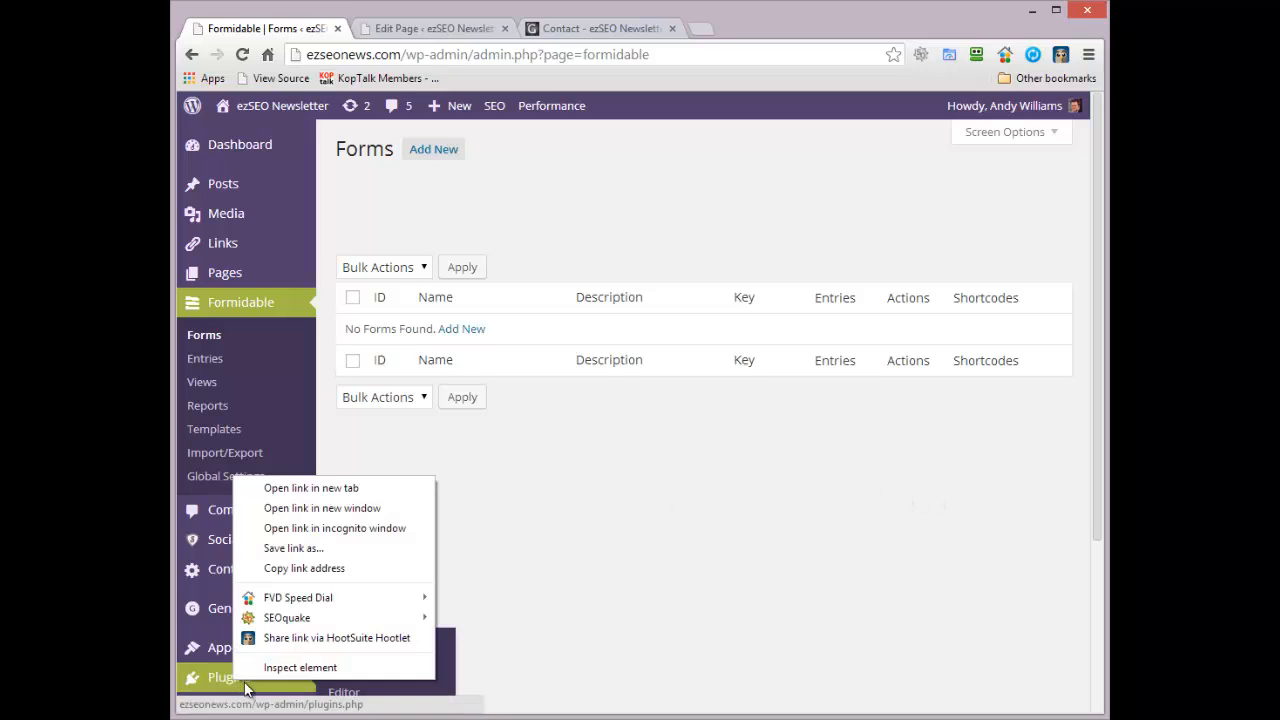
pyautogui.click(345, 488)
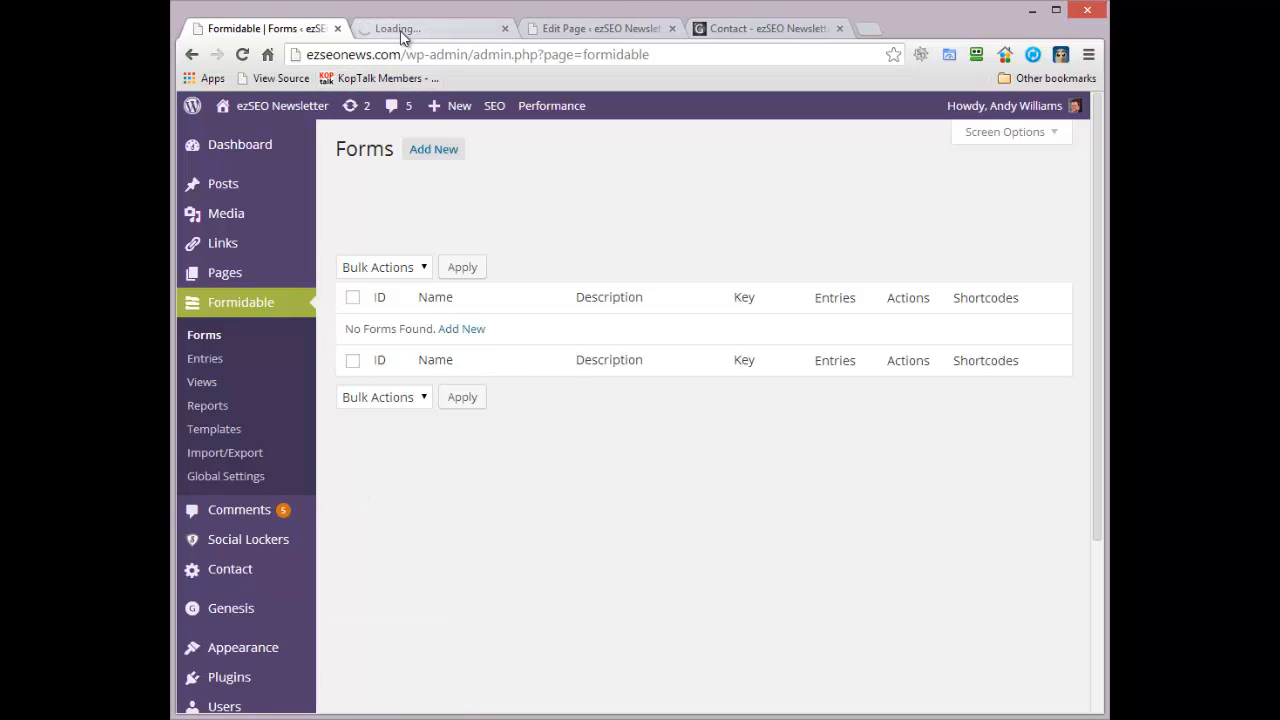
pyautogui.click(455, 32)
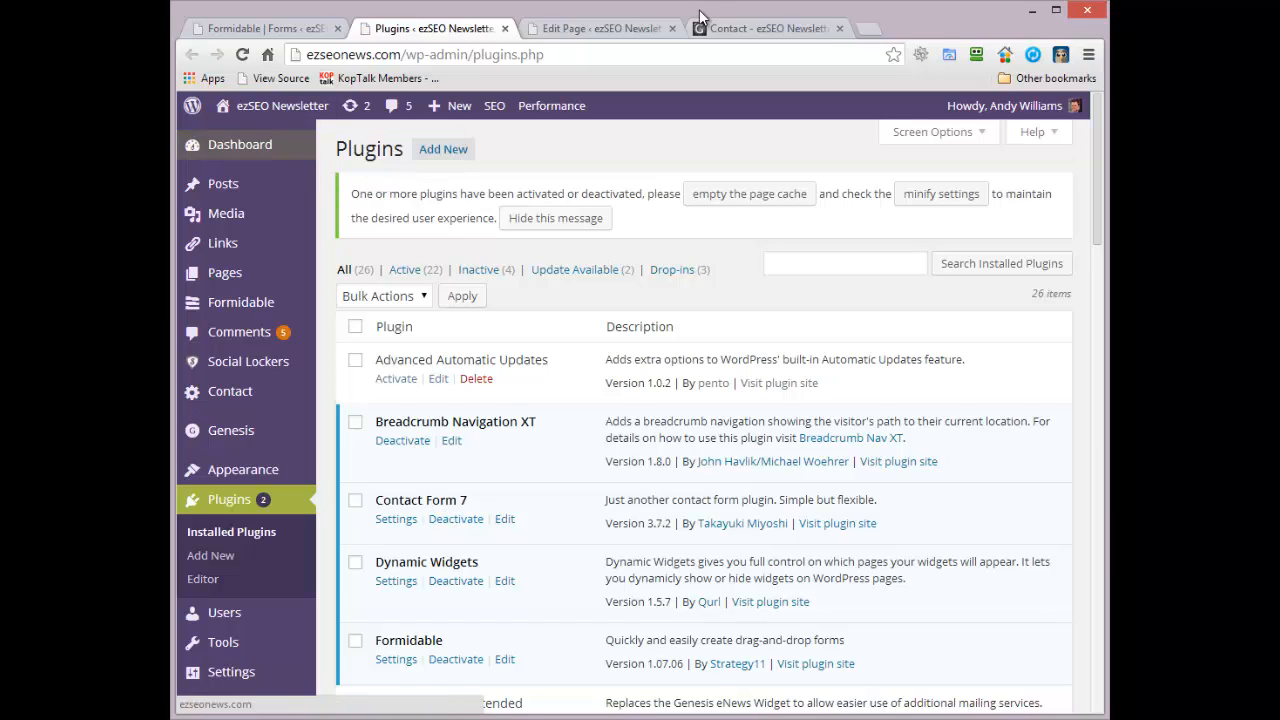
# - Examine the form on the live Contact page and the Contact Form 7 shortcode in that page's editor
pyautogui.click(745, 30)
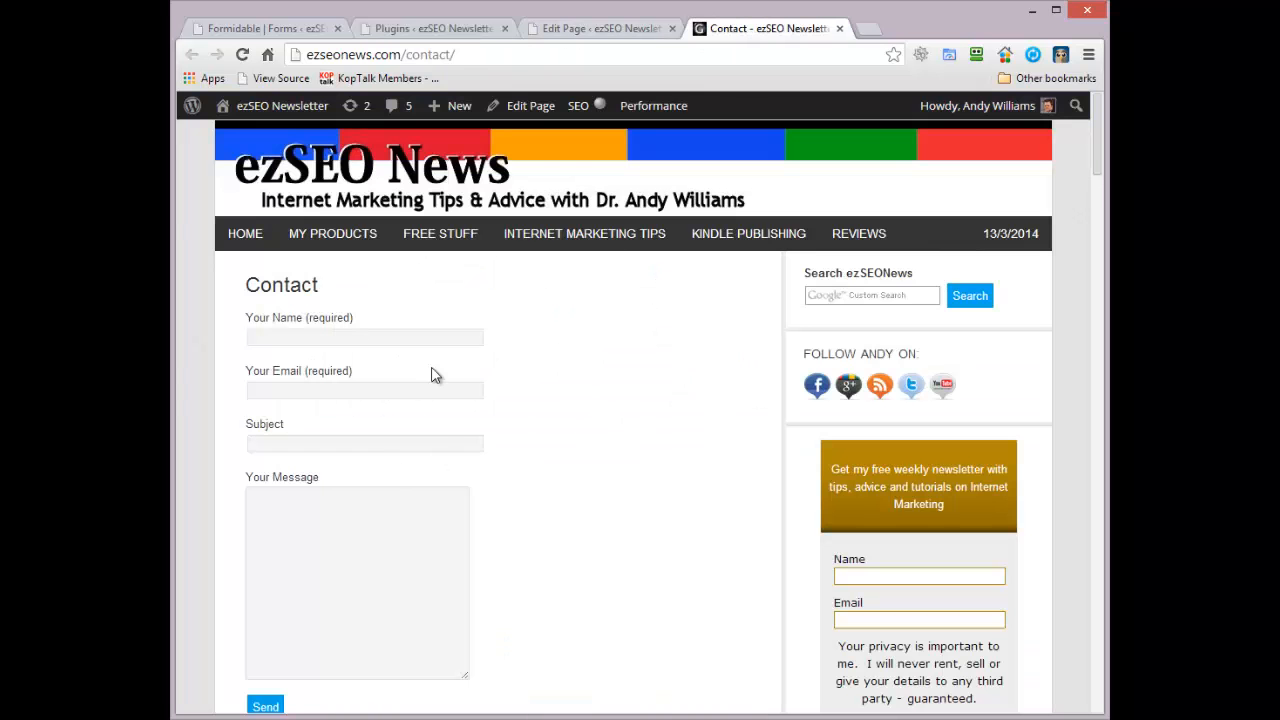
pyautogui.scroll(-2, 1098, 121)
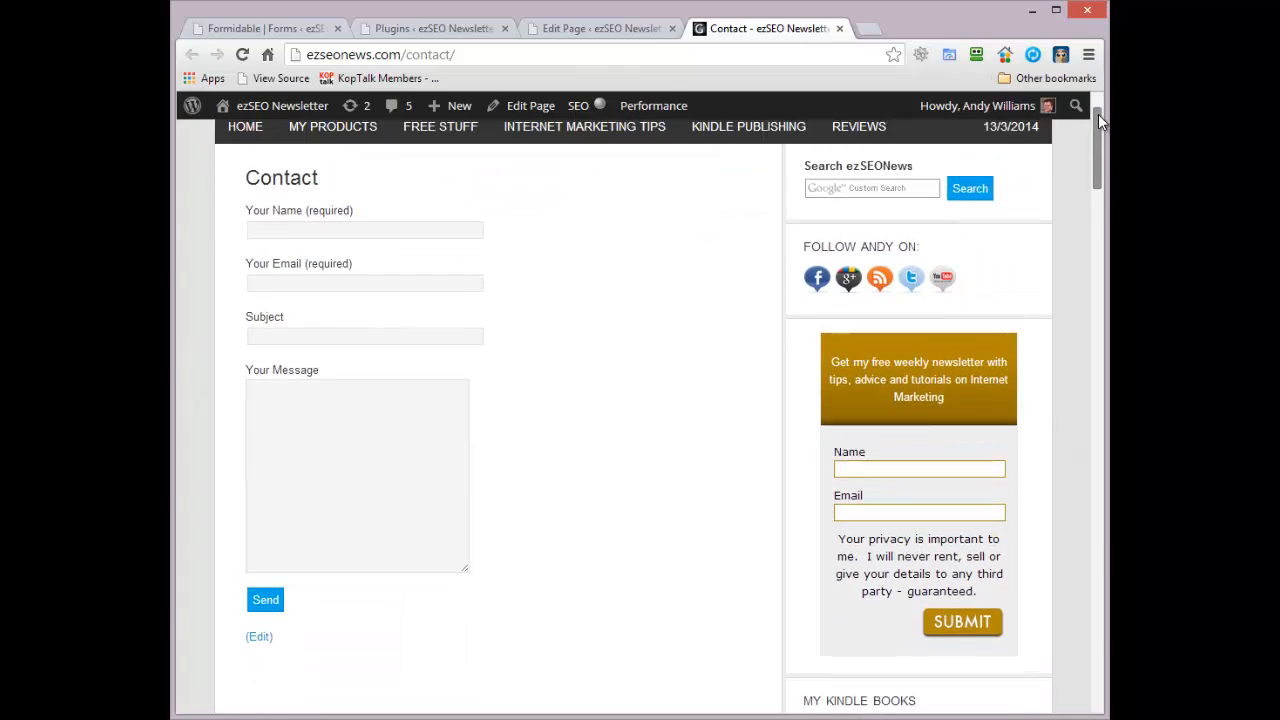
pyautogui.scroll(2, 1098, 114)
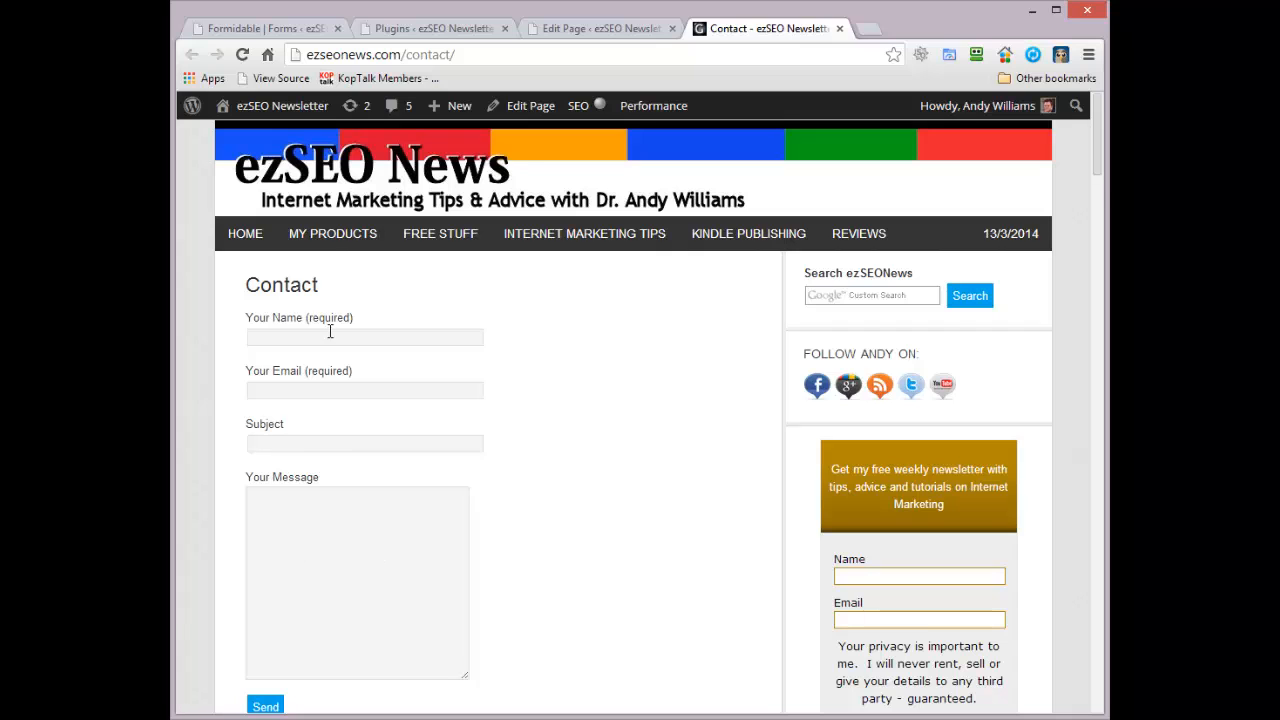
pyautogui.click(293, 28)
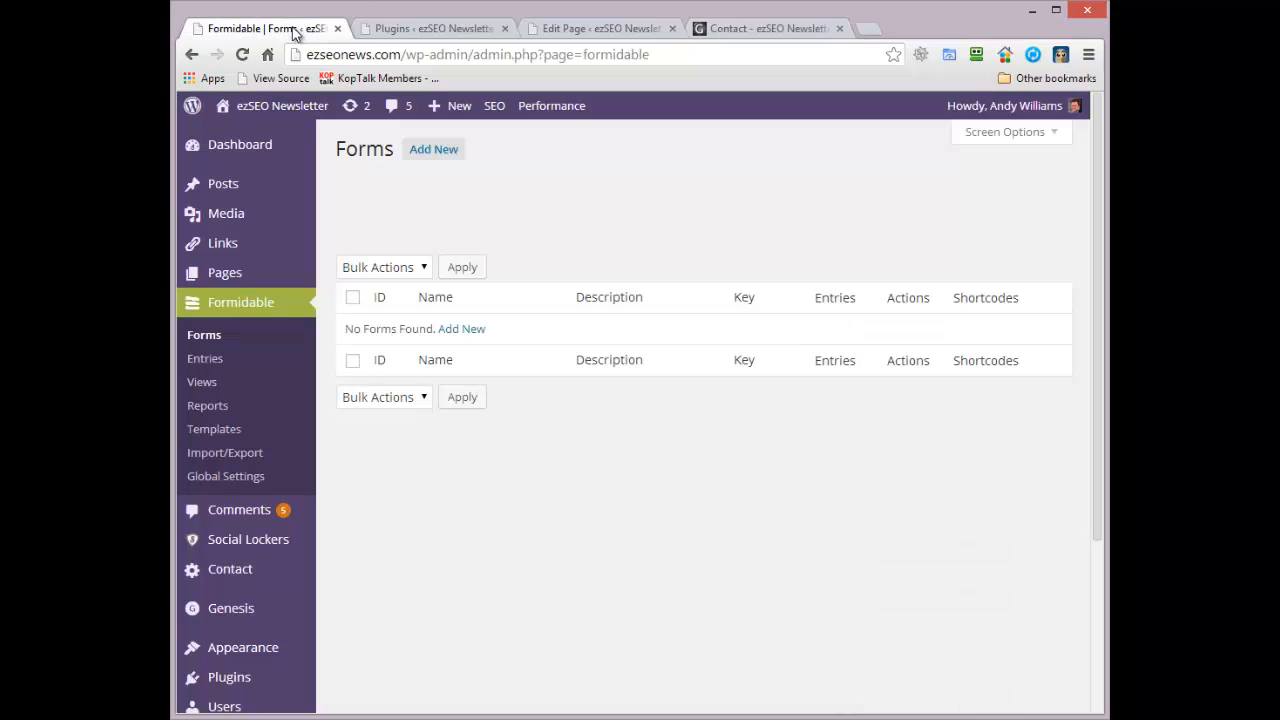
pyautogui.click(763, 28)
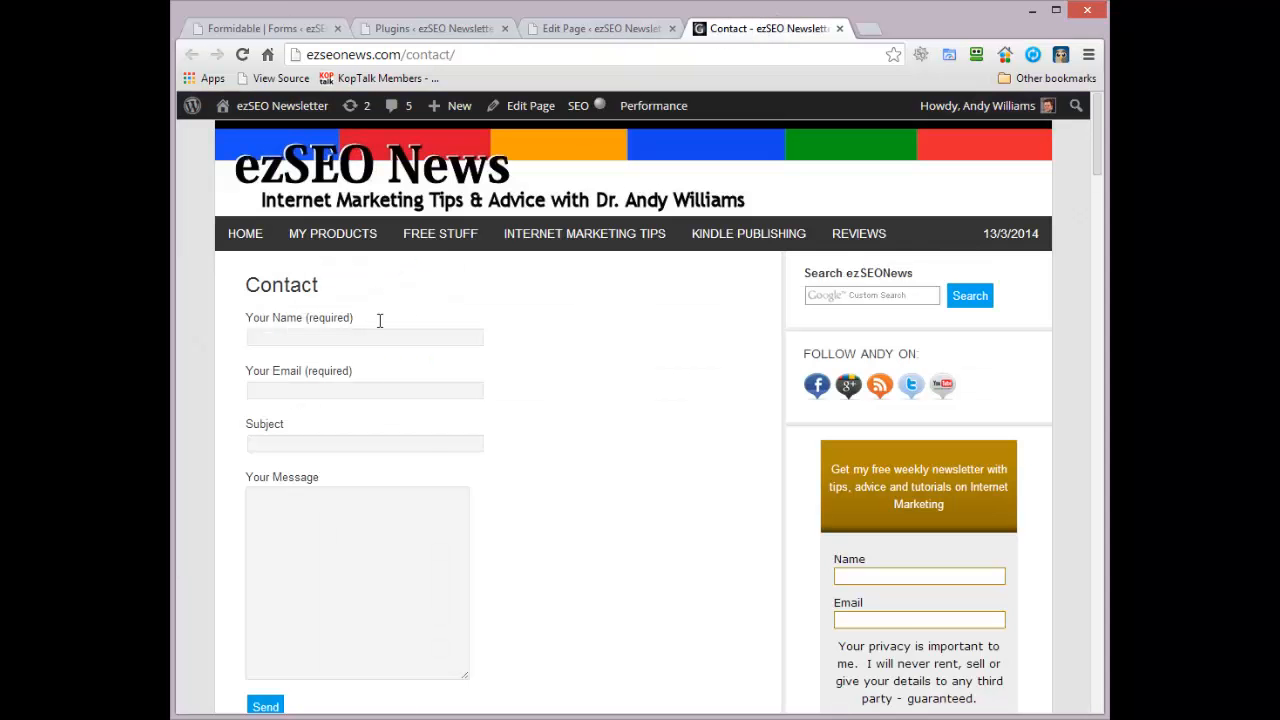
pyautogui.click(296, 340)
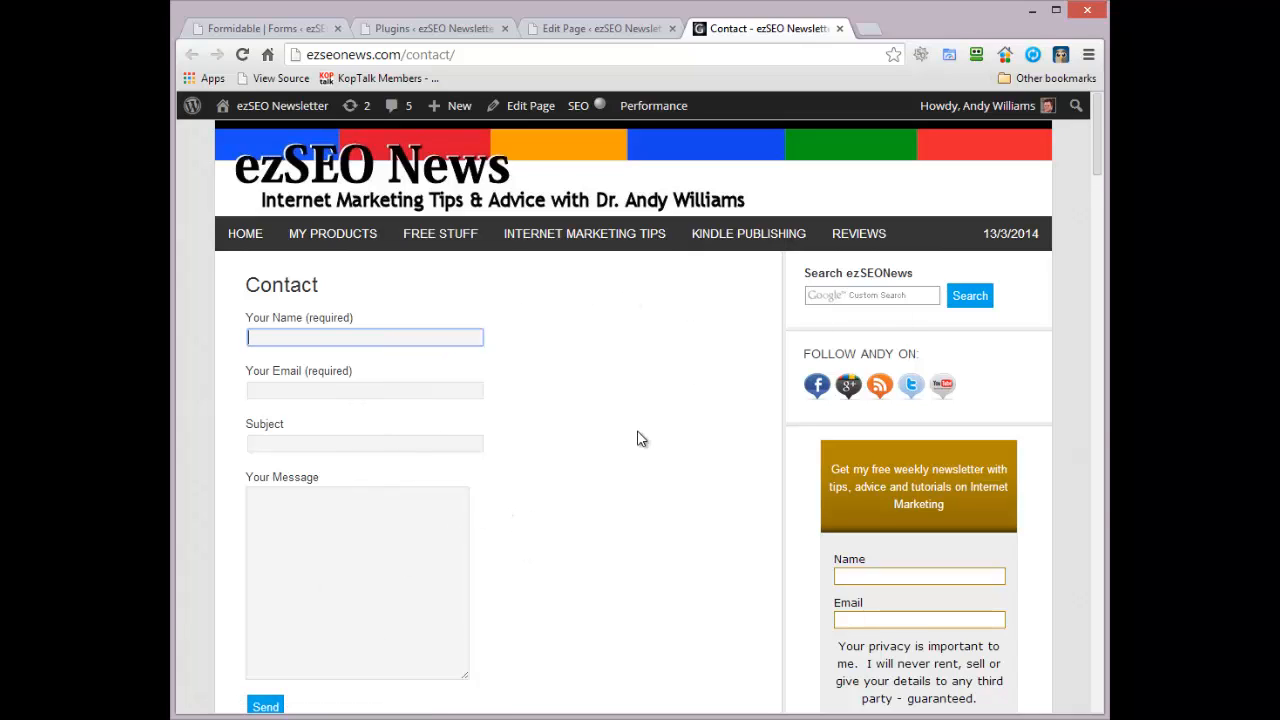
pyautogui.click(583, 30)
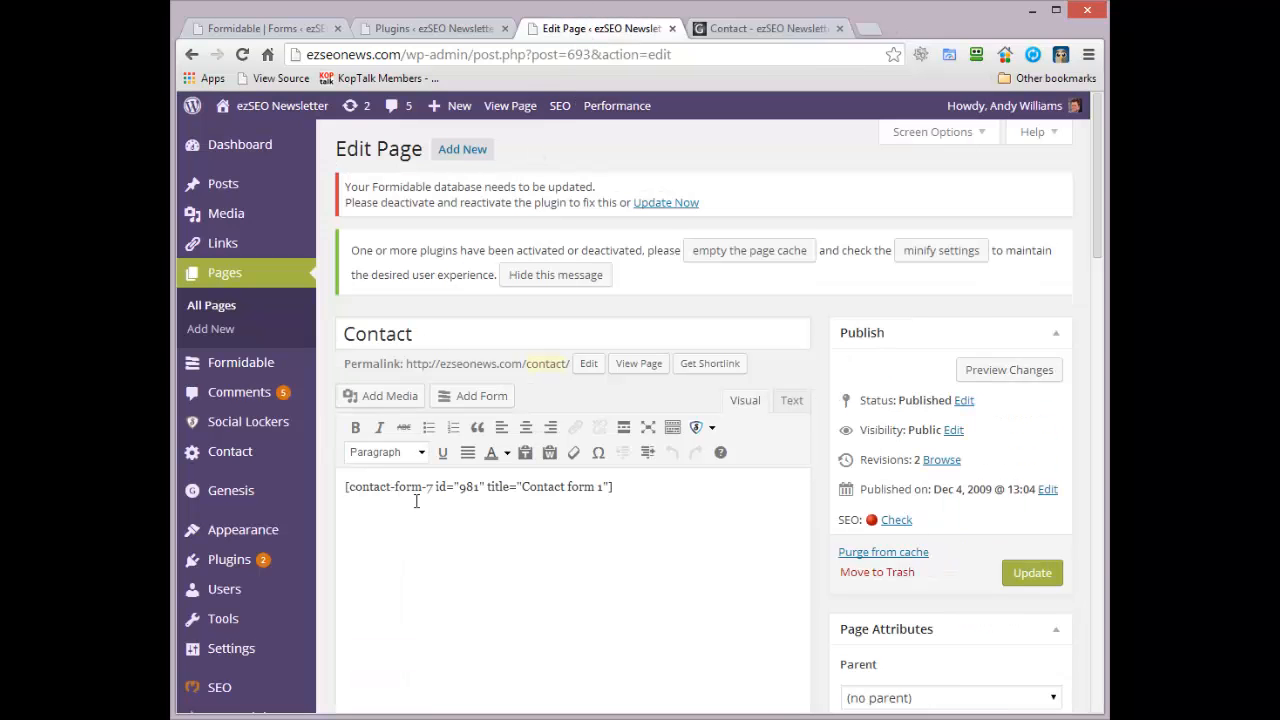
pyautogui.click(755, 30)
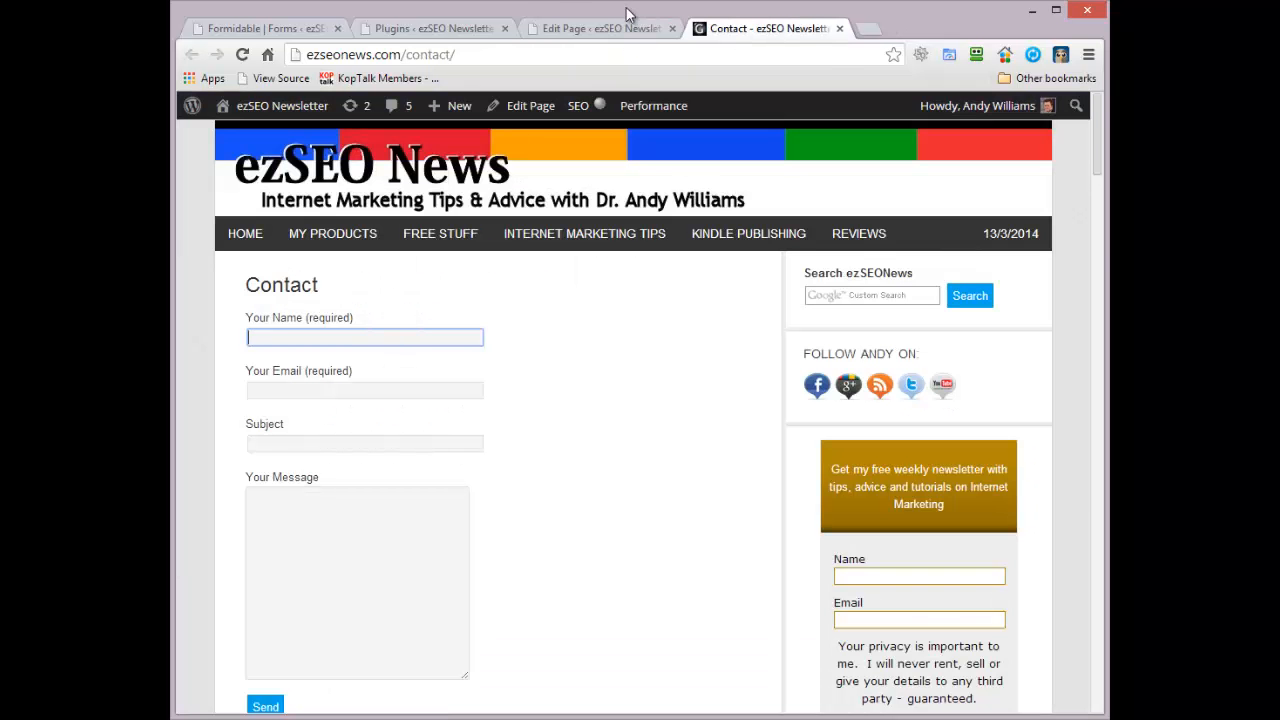
pyautogui.click(597, 28)
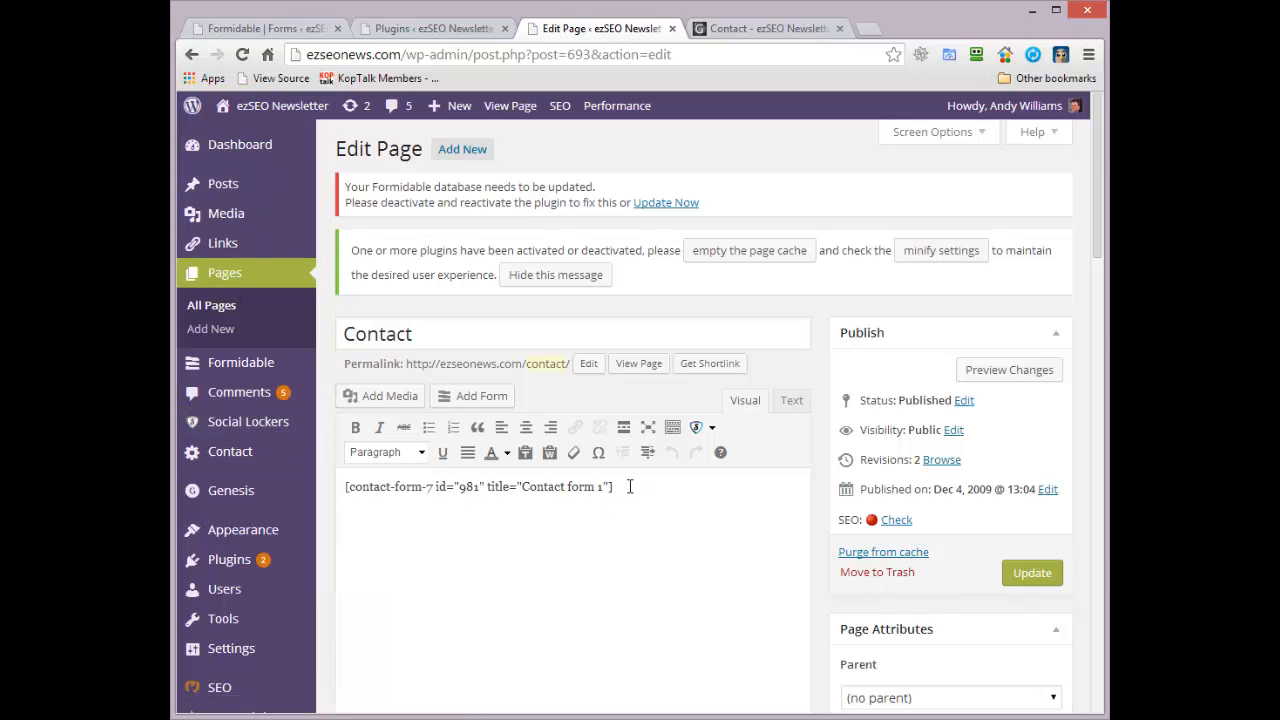
pyautogui.moveTo(618, 479)
pyautogui.mouseDown()
pyautogui.moveTo(266, 478)
pyautogui.moveTo(634, 480)
pyautogui.mouseUp()
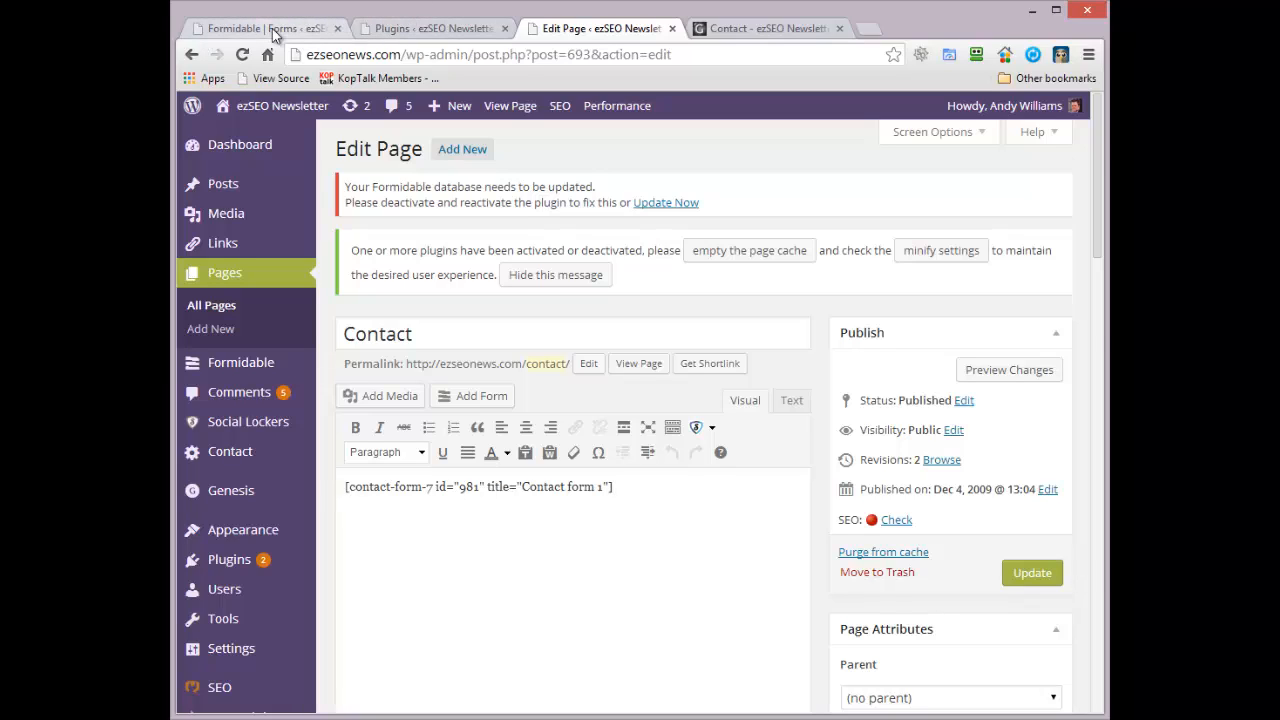
# - Deactivate the Contact Form 7 plugin and delete it together with its files and data
pyautogui.click(420, 28)
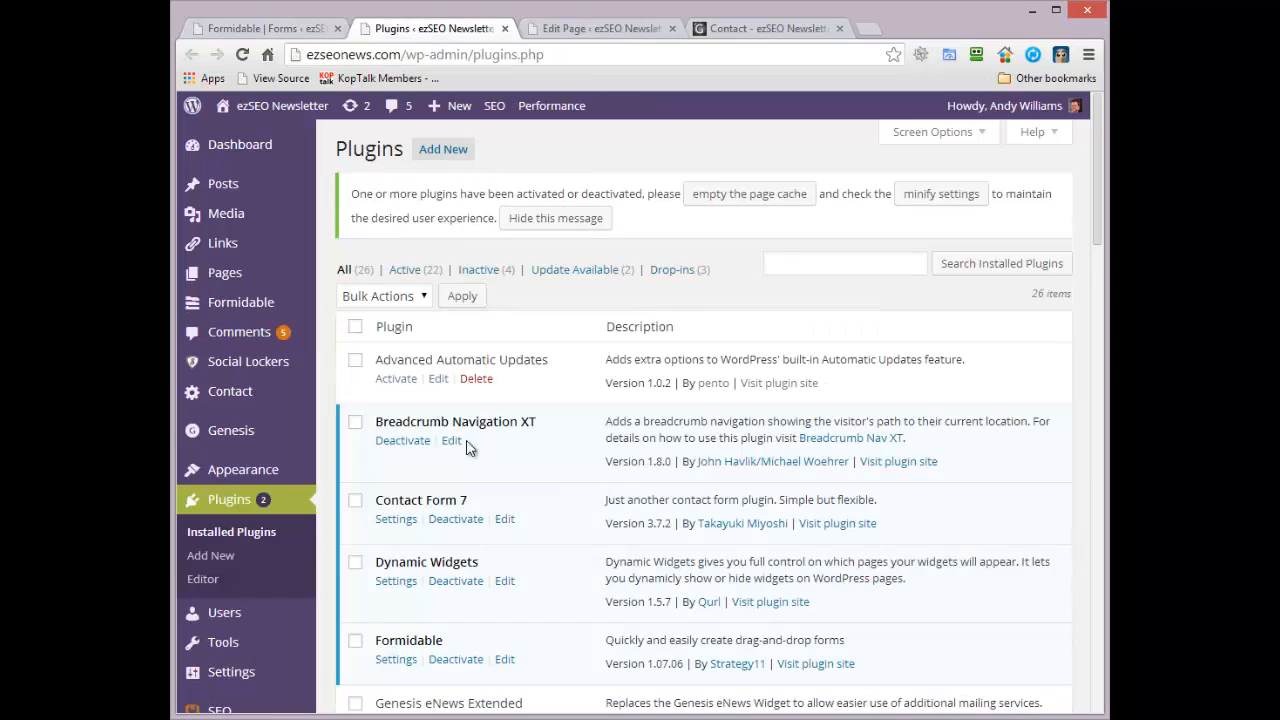
pyautogui.click(442, 524)
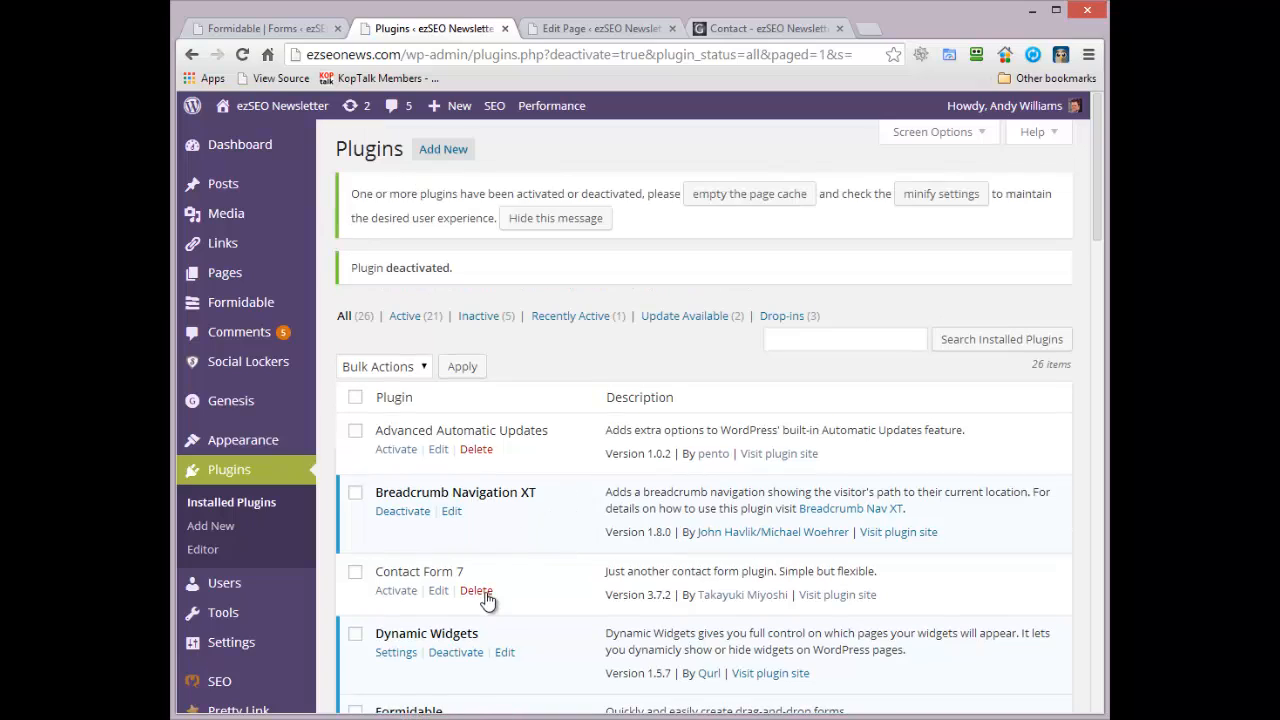
pyautogui.click(476, 591)
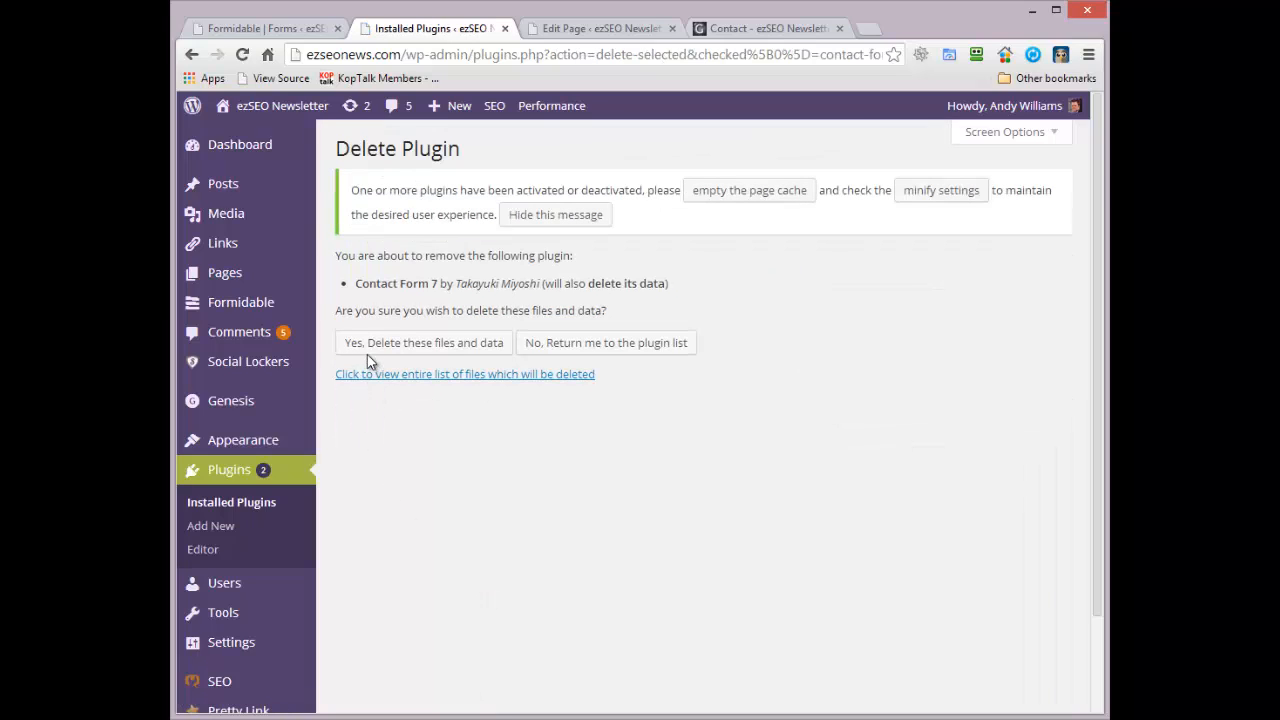
pyautogui.click(364, 351)
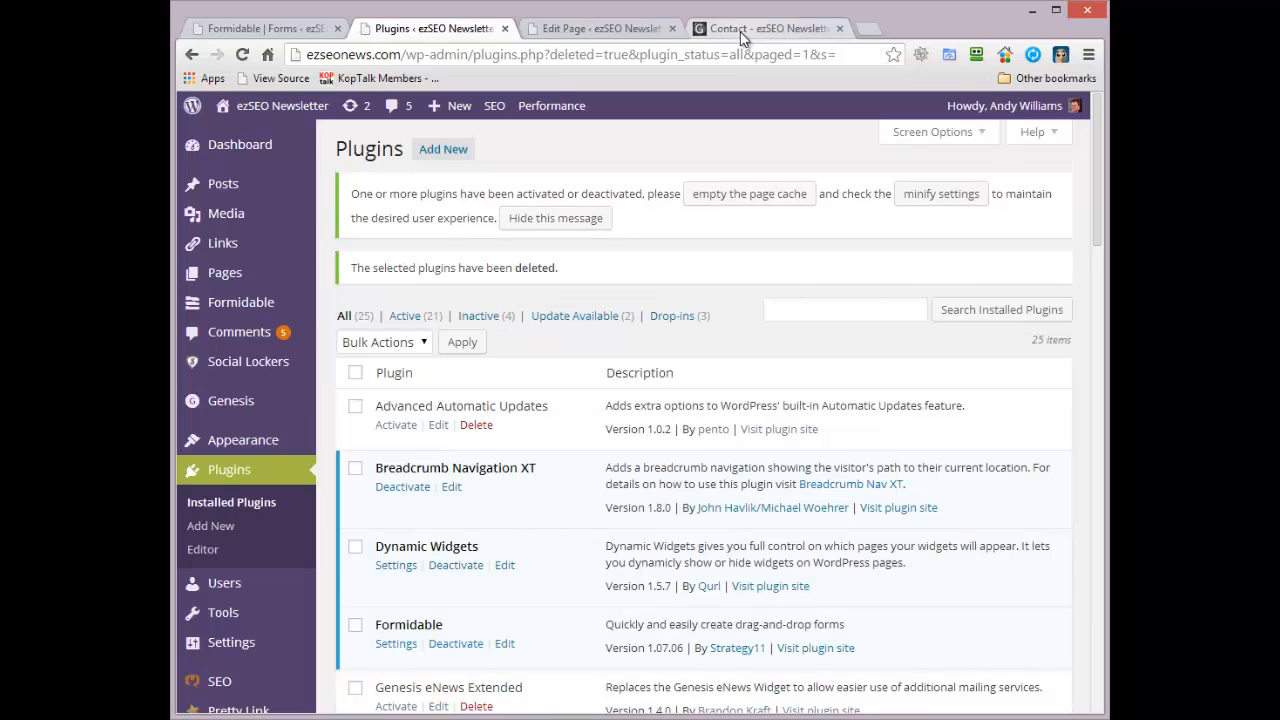
# - Reload the live Contact page to check how it displays without the Contact Form 7 plugin
pyautogui.click(742, 30)
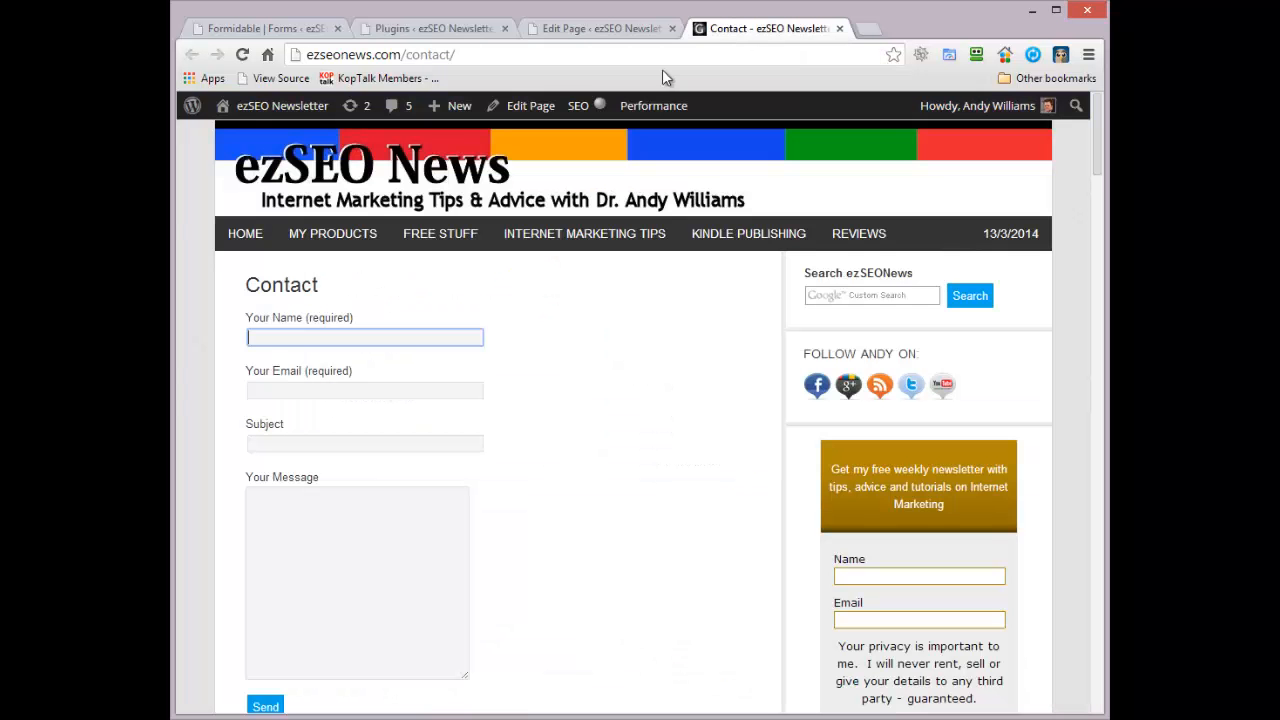
pyautogui.click(242, 56)
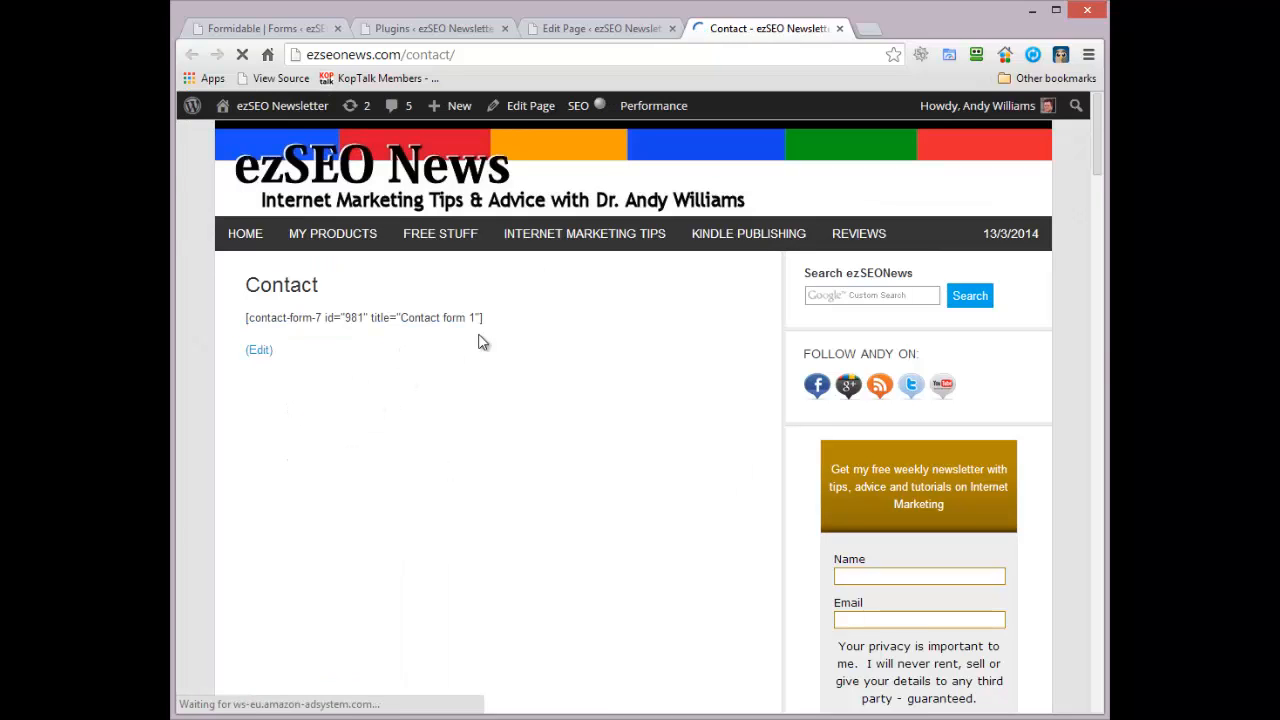
pyautogui.moveTo(413, 330); pyautogui.dragTo(378, 342)
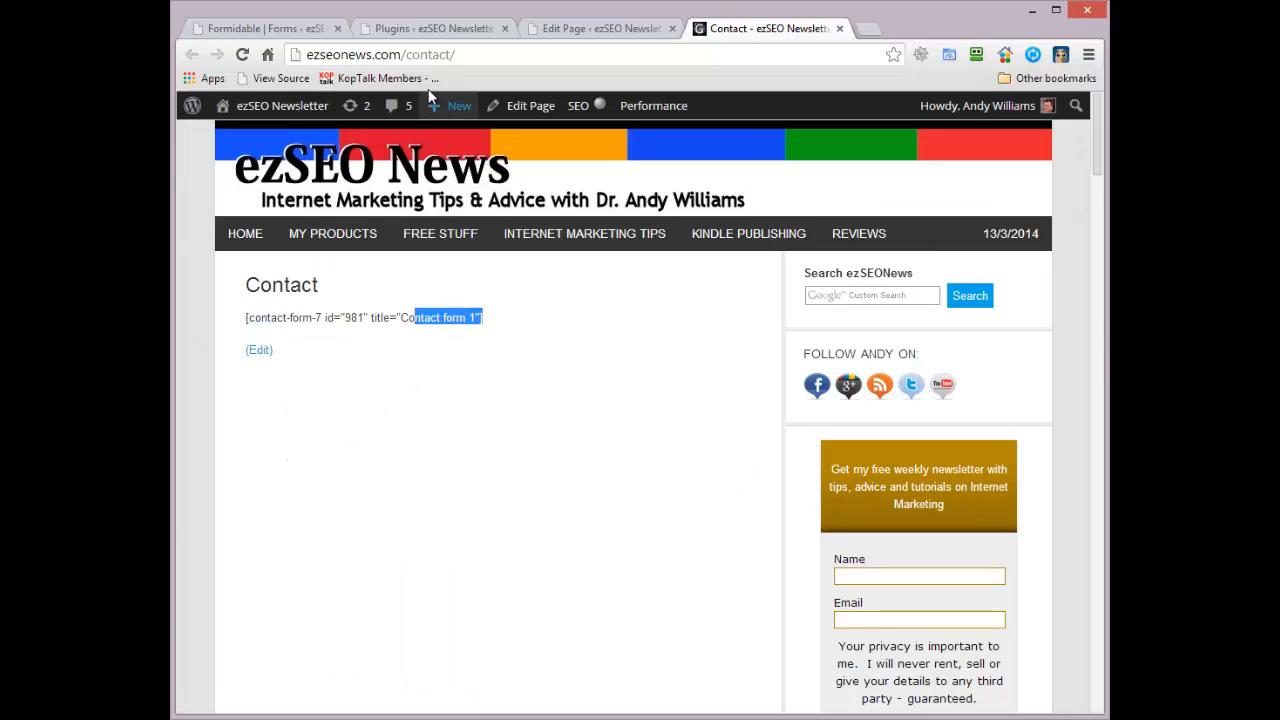
# - Generate a new Formidable form from the pre-built Contact Us template
pyautogui.click(421, 31)
pyautogui.click(274, 27)
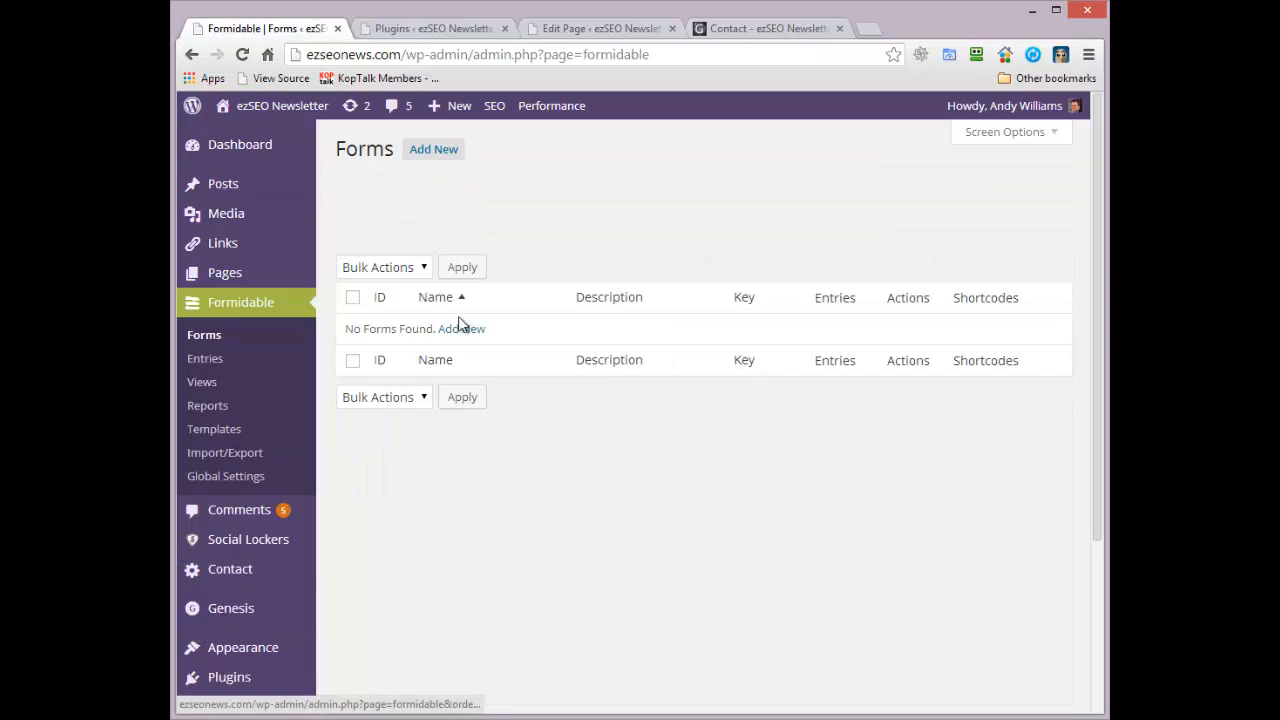
pyautogui.click(418, 155)
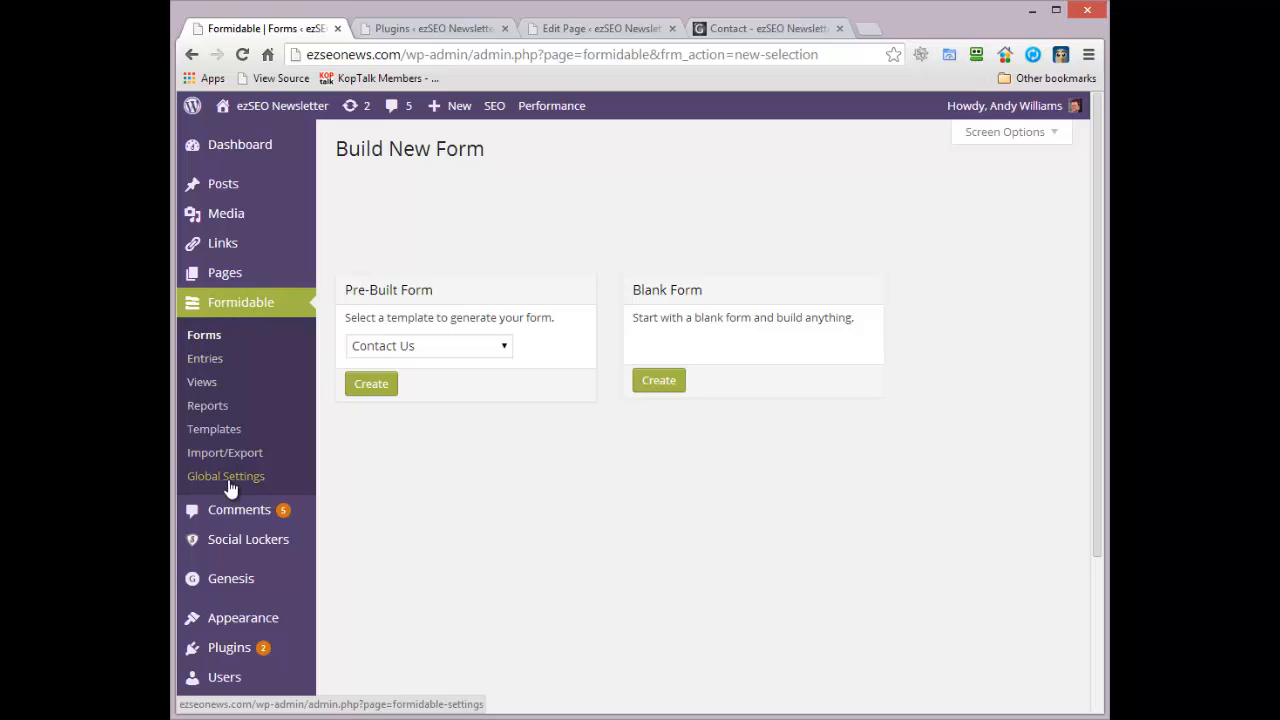
pyautogui.click(443, 348)
pyautogui.click(441, 365)
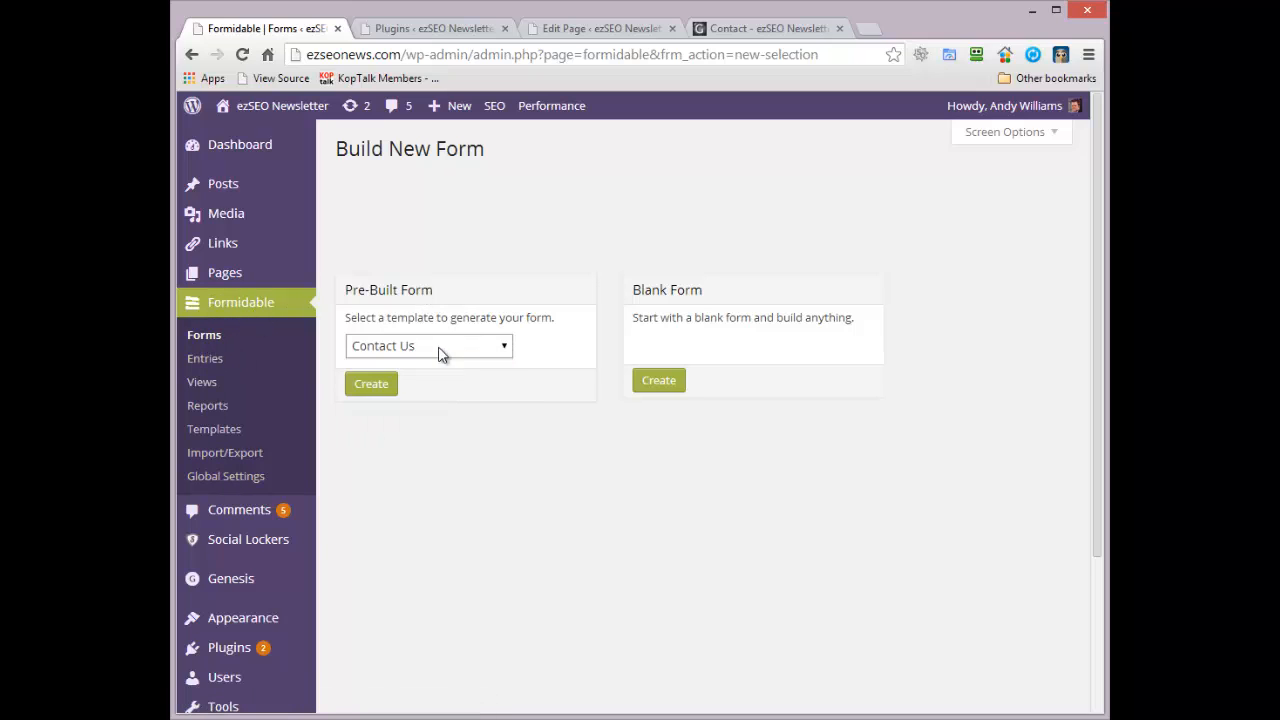
pyautogui.click(364, 388)
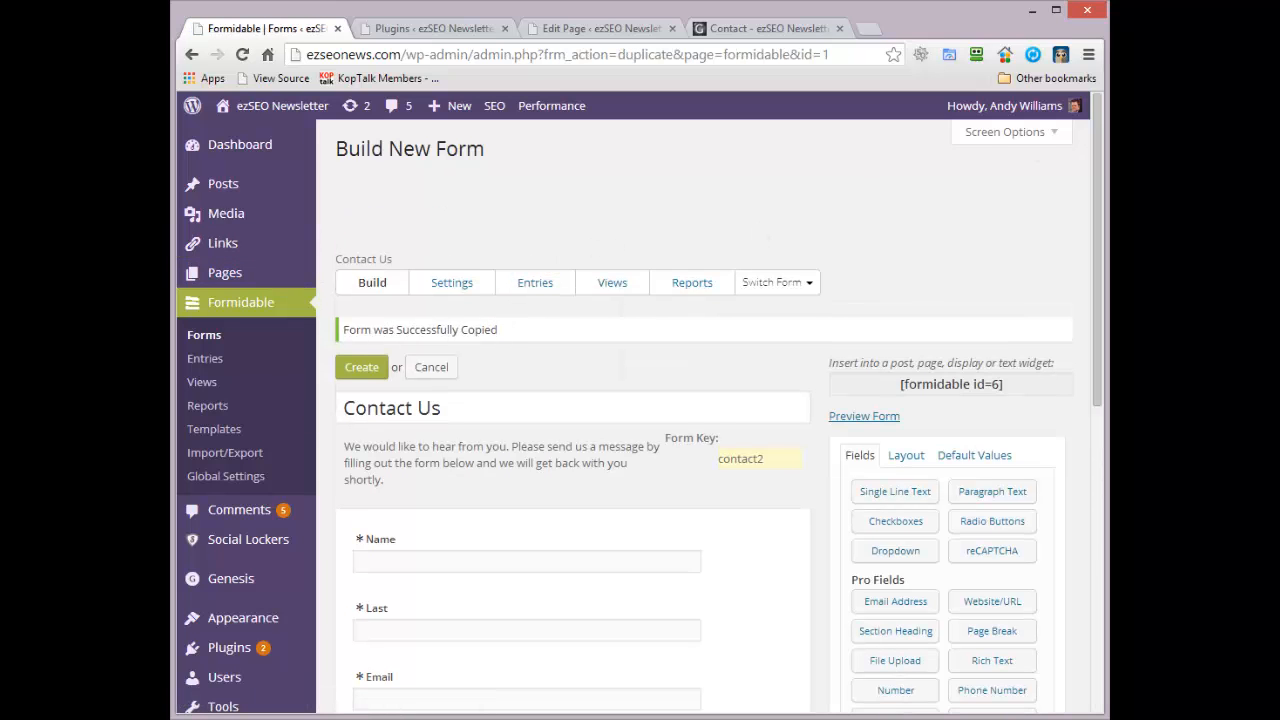
# - Delete the Last field from the Contact Us form and confirm the deletion
pyautogui.scroll(-2, 1096, 300)
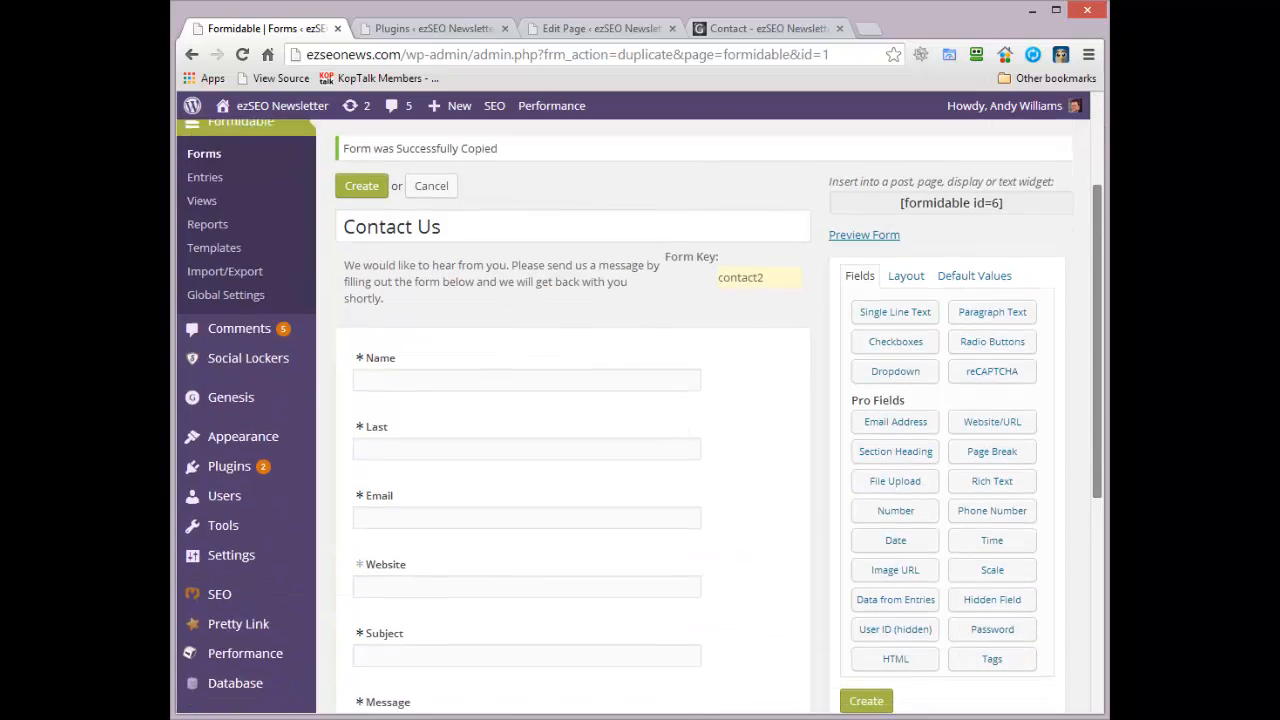
pyautogui.scroll(-1, 566, 328)
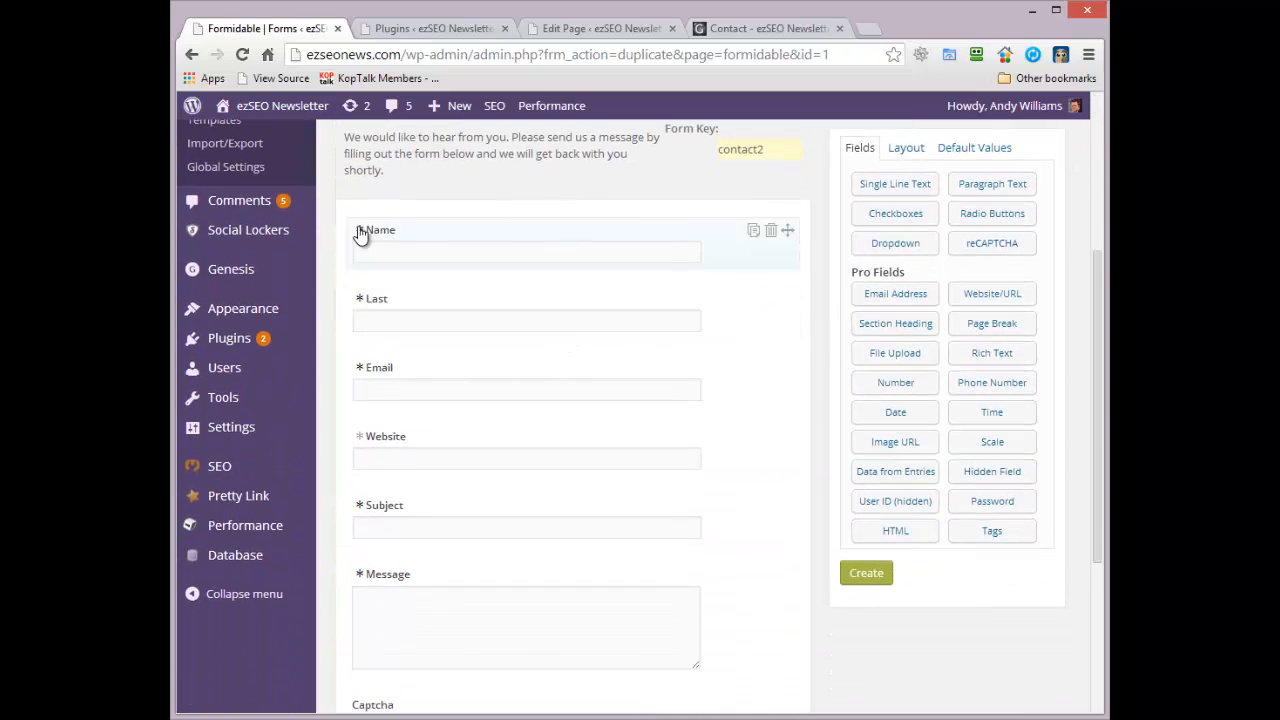
pyautogui.click(771, 301)
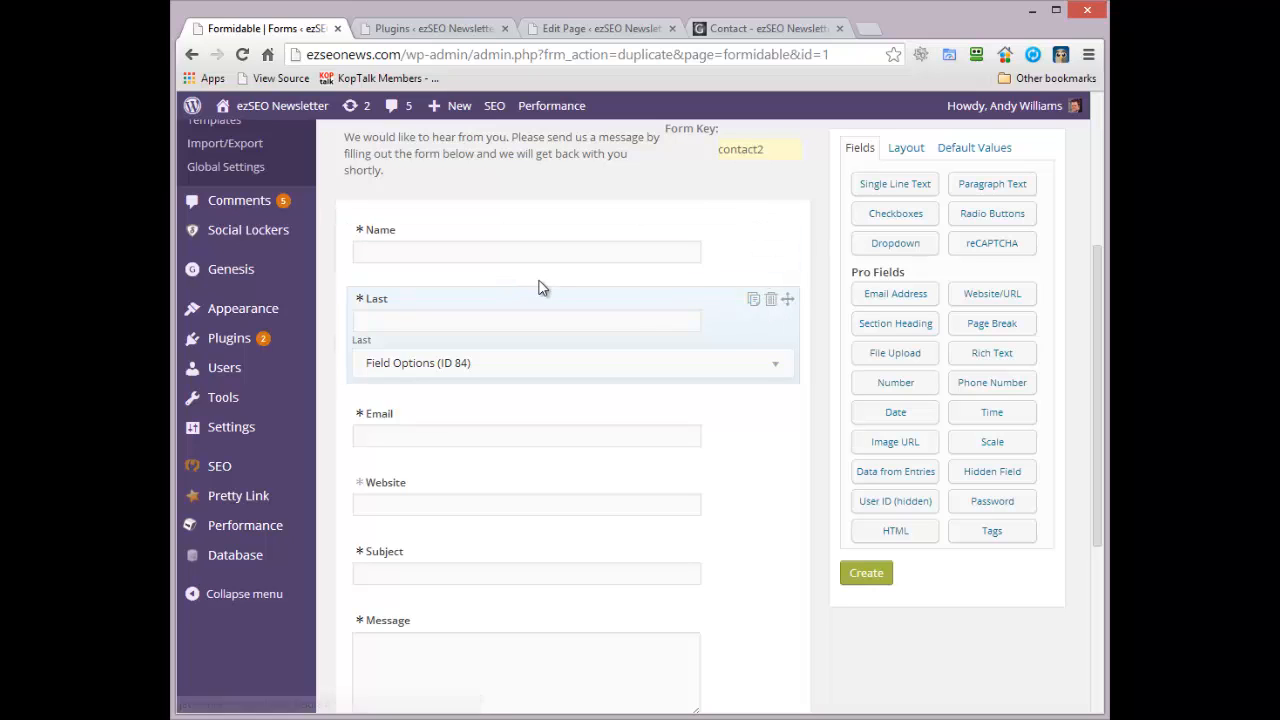
pyautogui.click(771, 299)
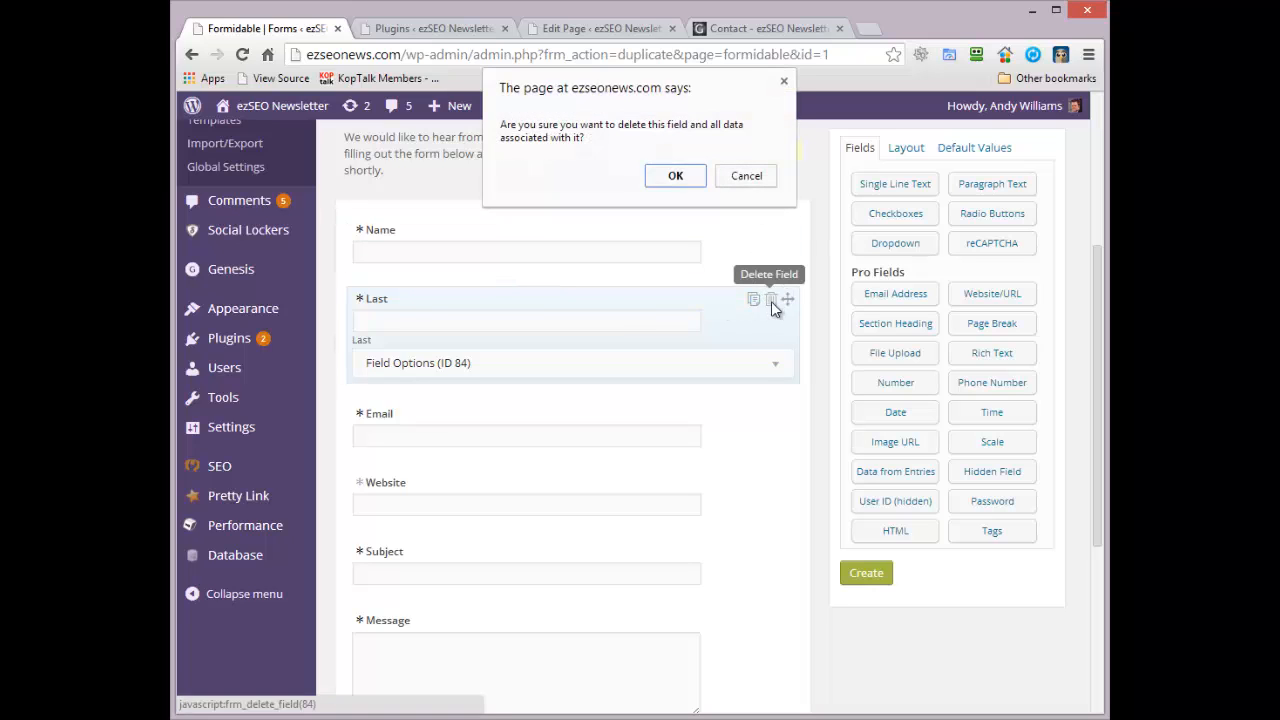
pyautogui.click(670, 177)
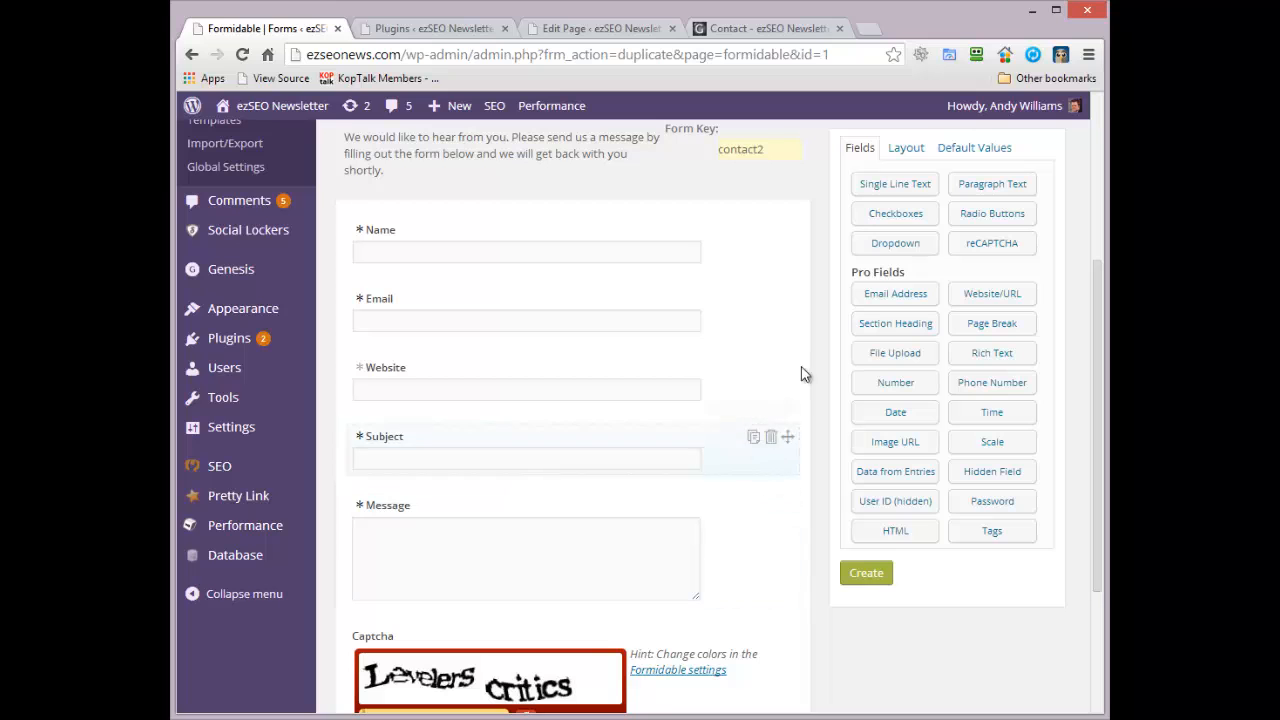
# - Open the captcha key set-up page in a separate browser tab and finish creating the Contact Us form
pyautogui.moveTo(1097, 297); pyautogui.dragTo(1104, 450)
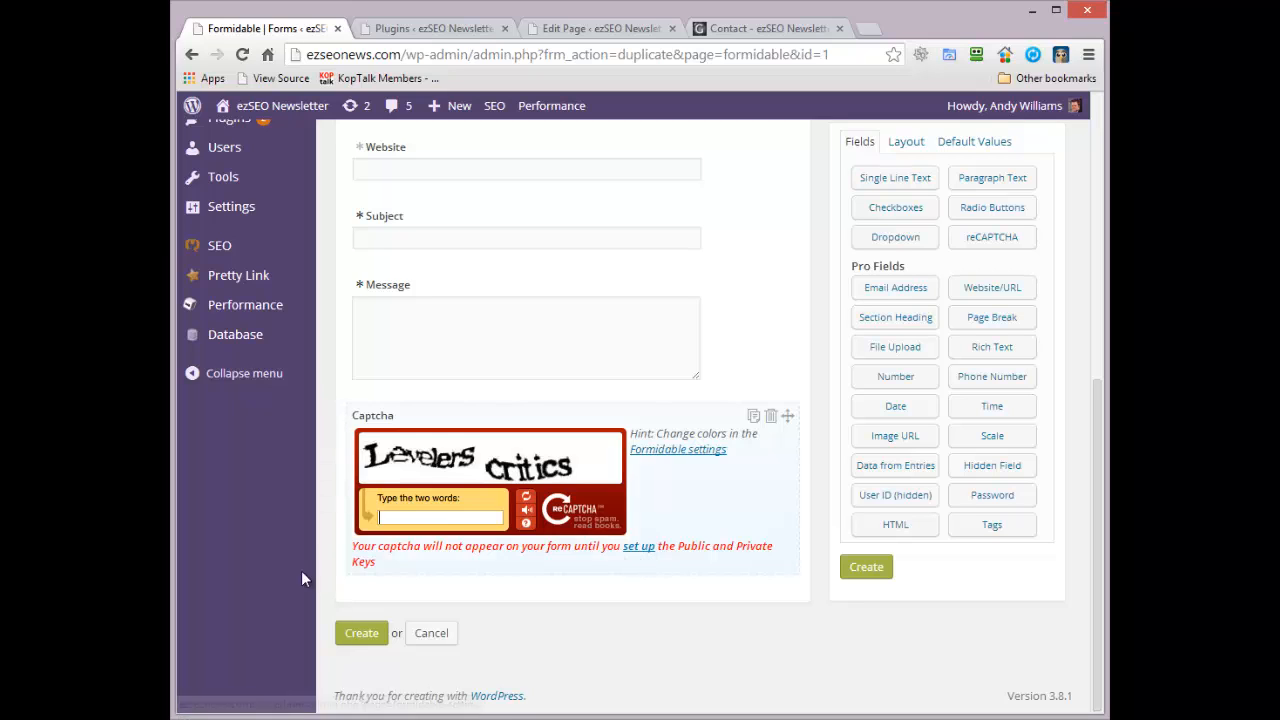
pyautogui.rightClick(634, 549)
pyautogui.click(655, 563)
pyautogui.click(358, 634)
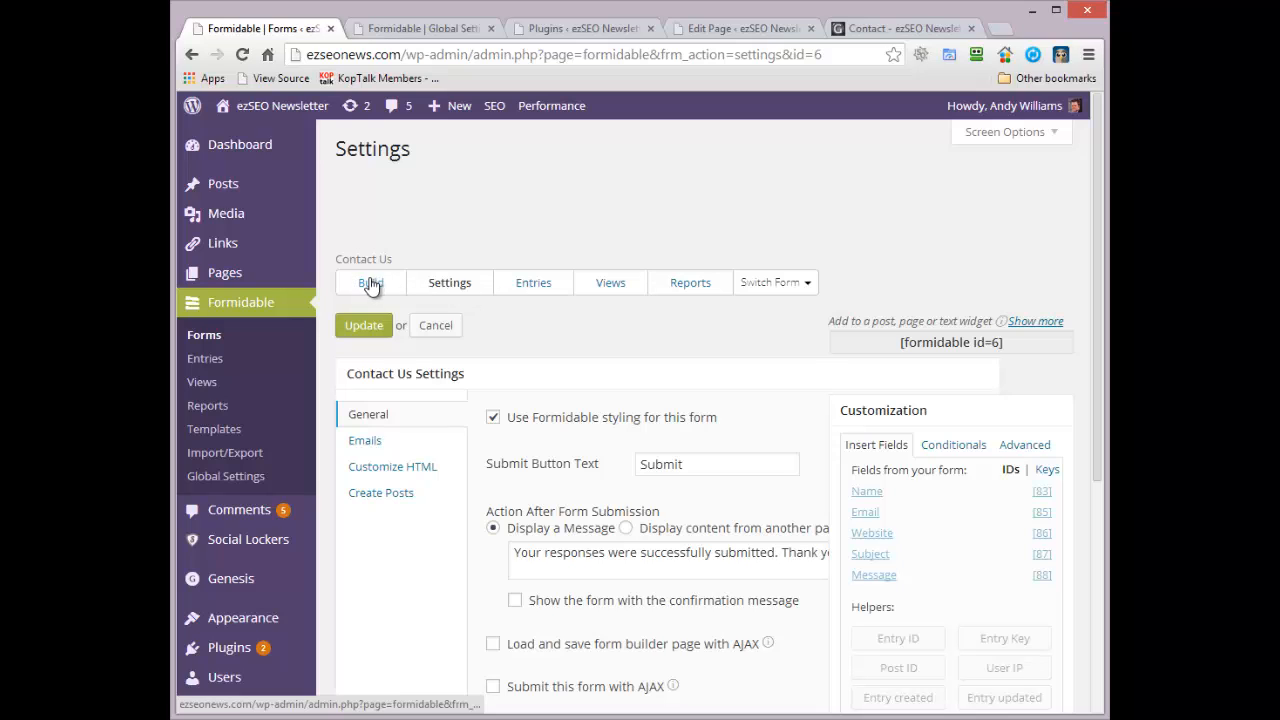
# - Return to building the Contact Us form and open the Formidable settings linked beside its captcha in a new tab
pyautogui.click(370, 284)
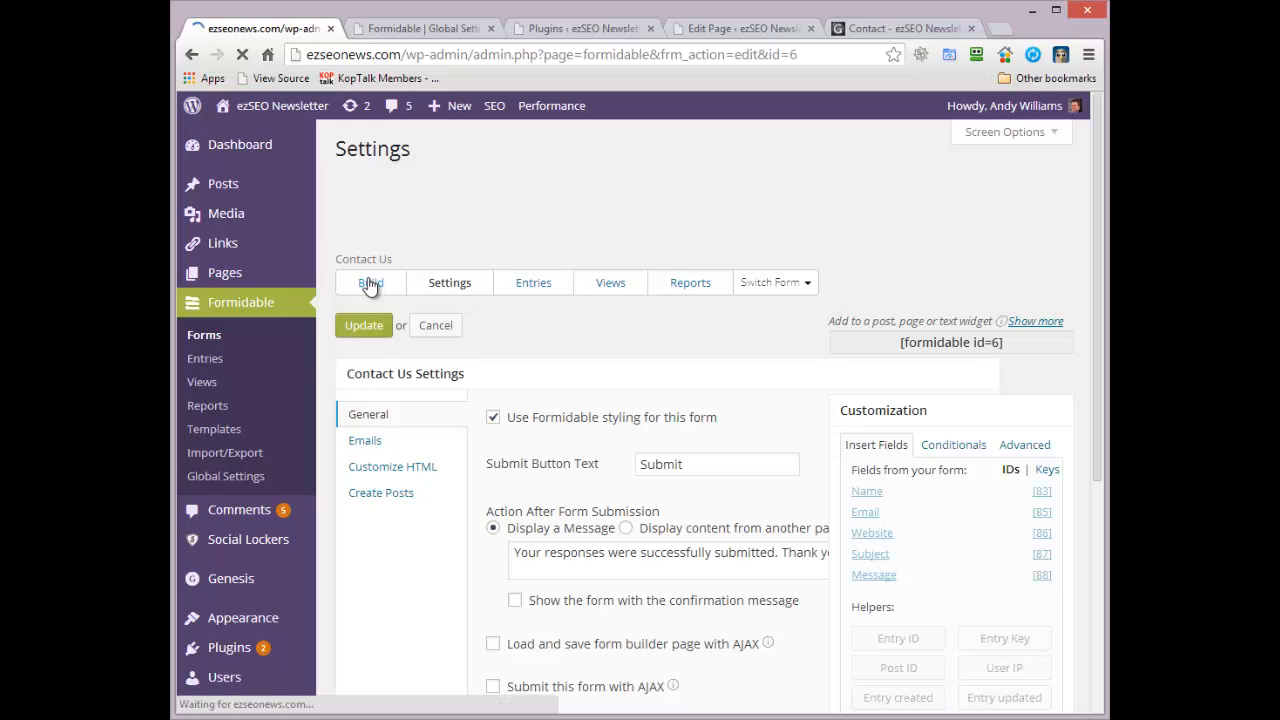
pyautogui.moveTo(1097, 150); pyautogui.dragTo(1097, 425)
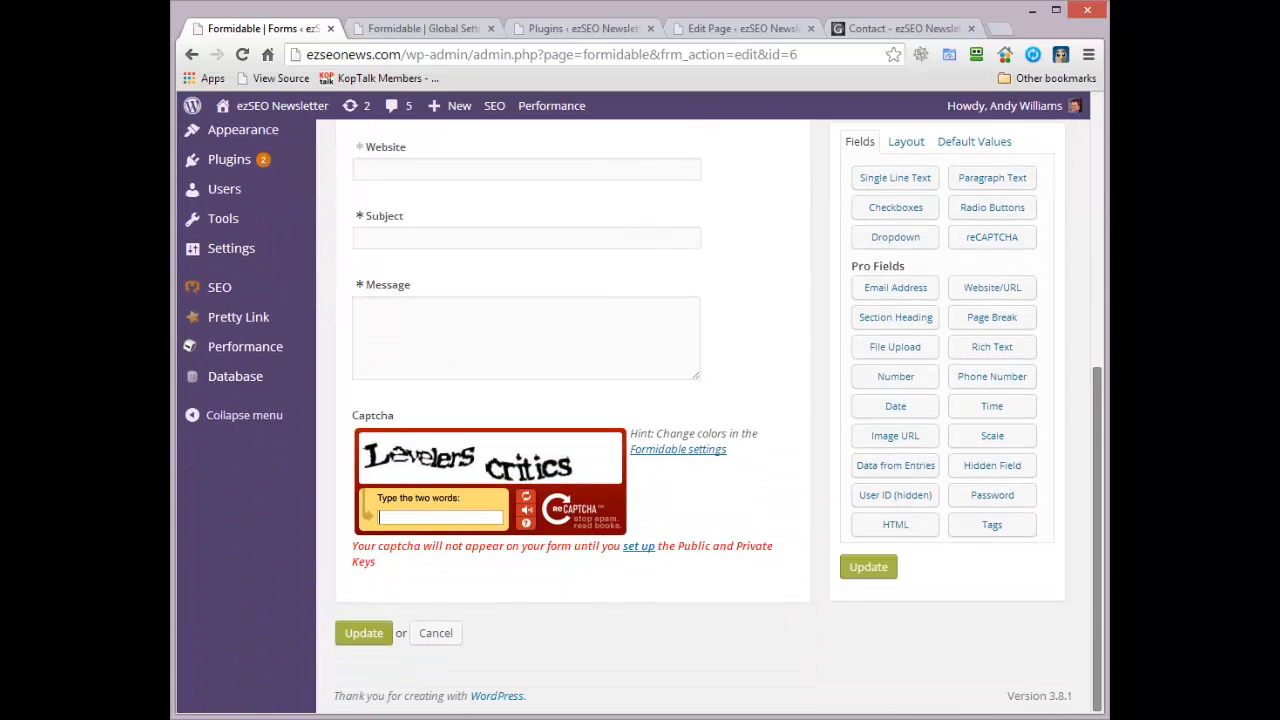
pyautogui.rightClick(658, 455)
pyautogui.click(690, 460)
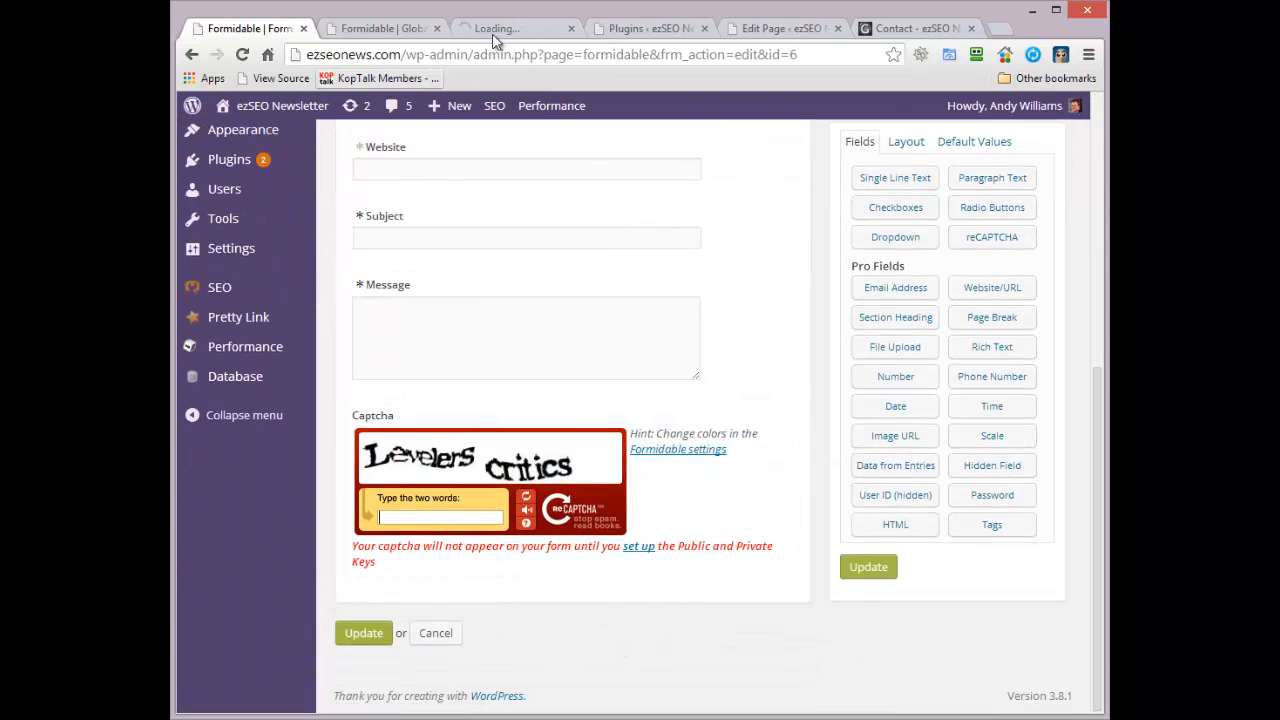
pyautogui.click(521, 21)
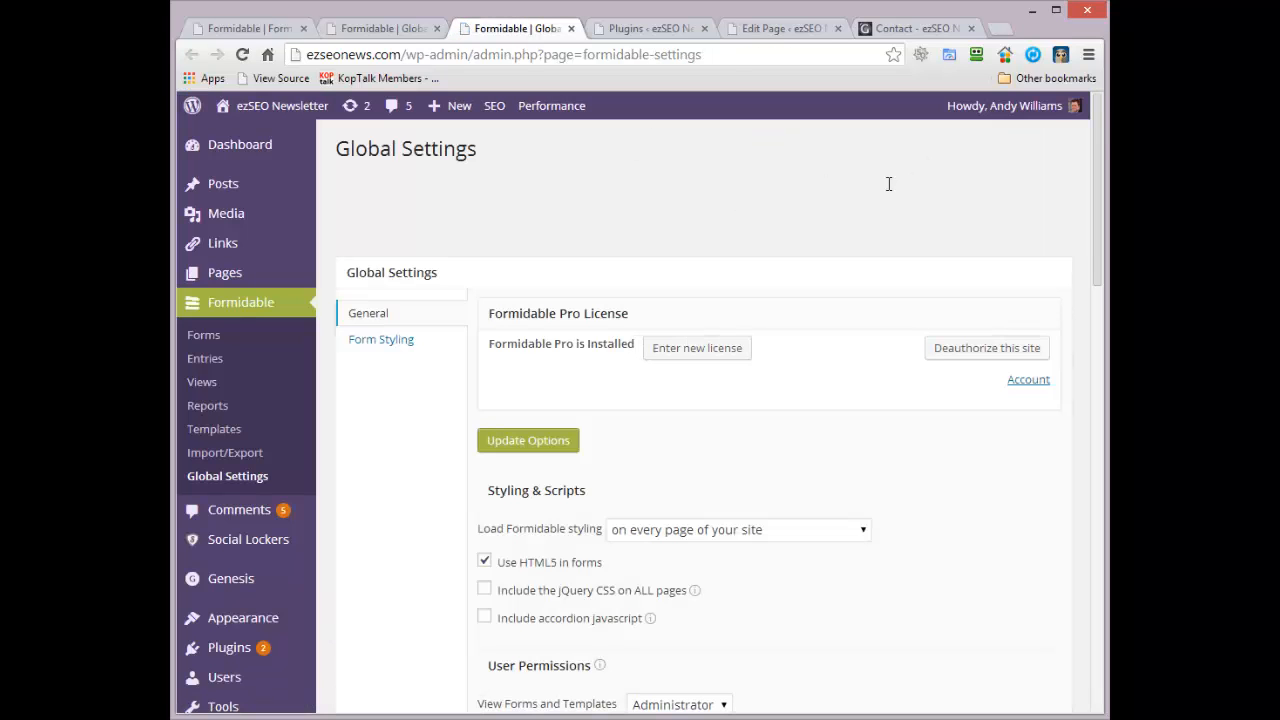
# - Go to the reCAPTCHA section of Formidable's Global Settings and open the sign-up page for a free reCAPTCHA key
pyautogui.scroll(-10, 1099, 126)
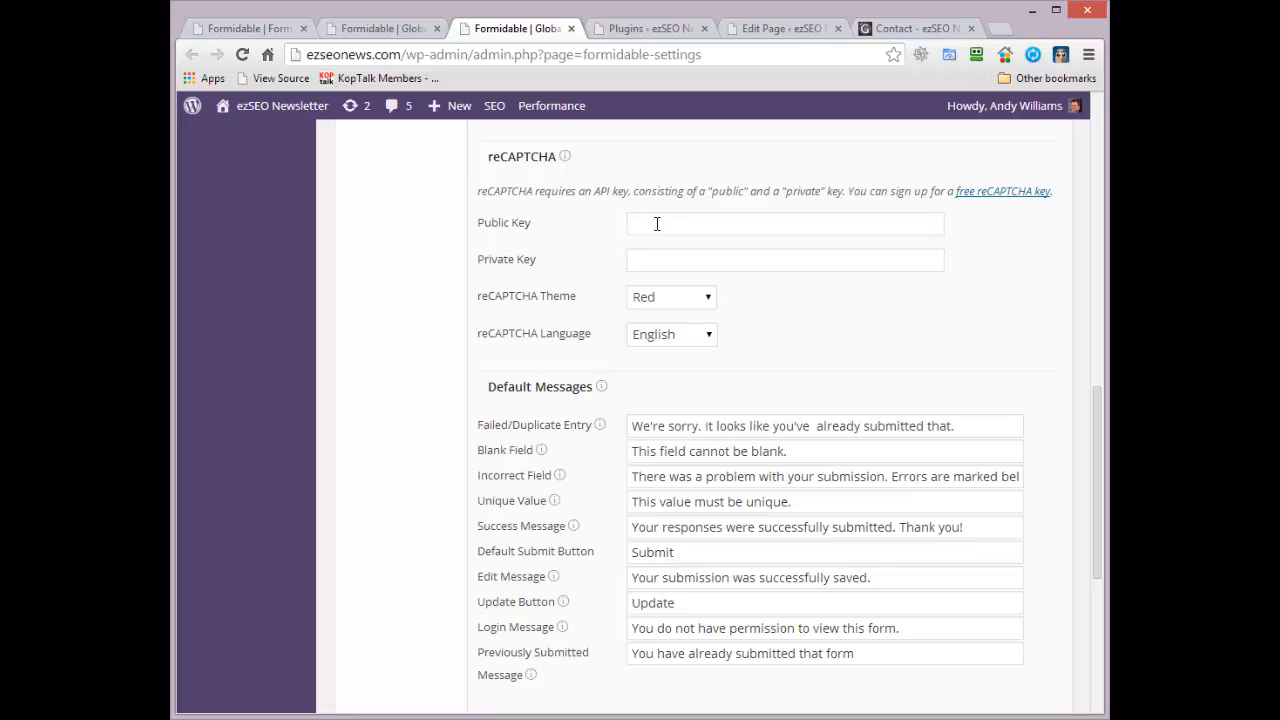
pyautogui.click(657, 223)
pyautogui.click(674, 260)
pyautogui.click(362, 30)
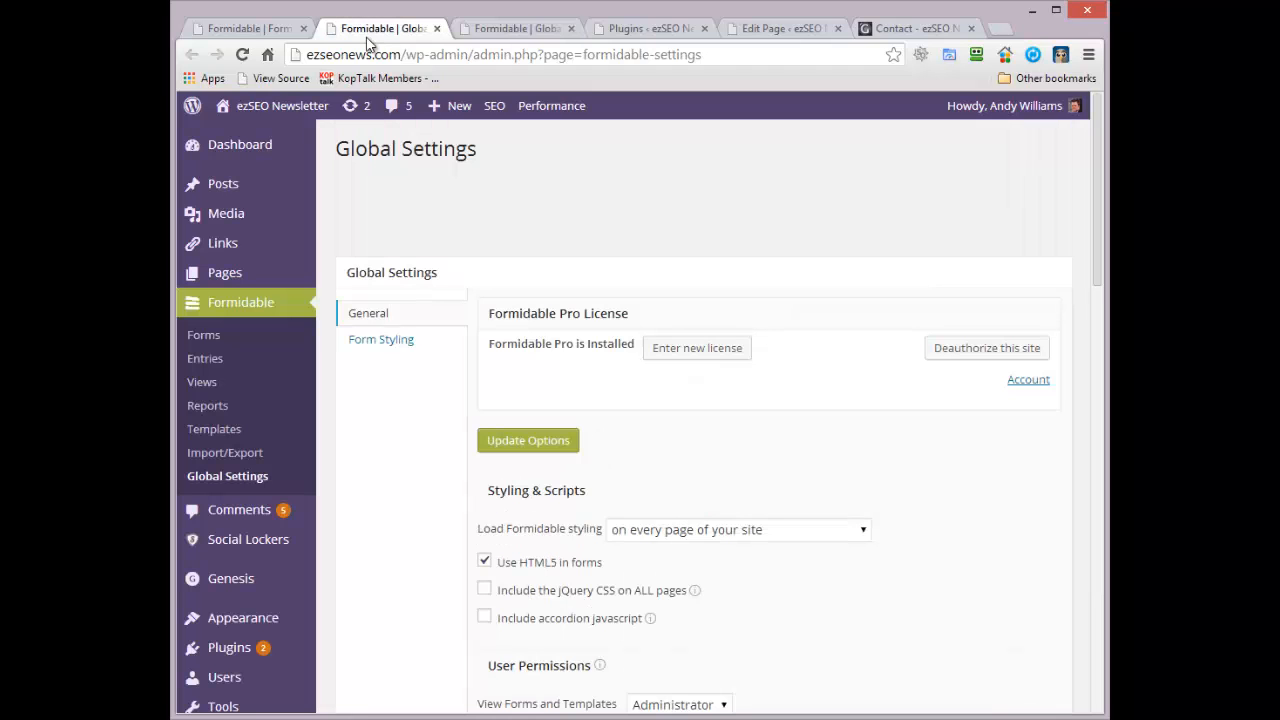
pyautogui.click(503, 28)
pyautogui.click(336, 34)
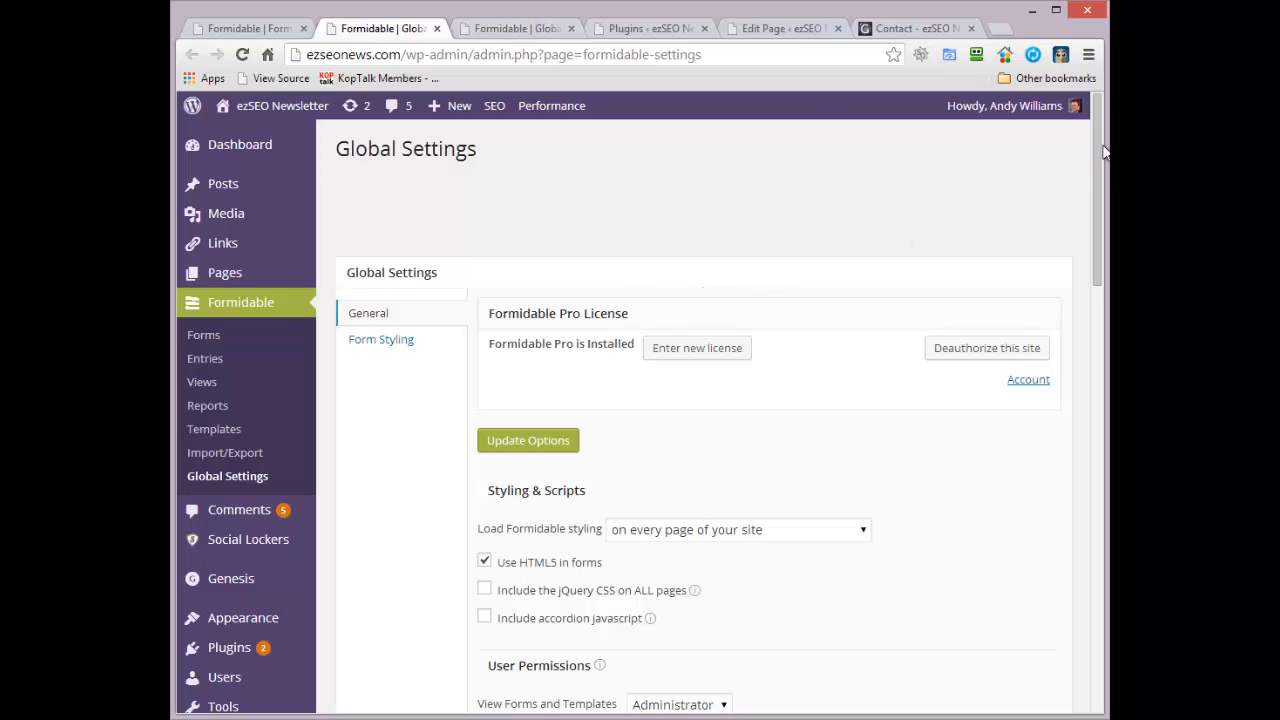
pyautogui.moveTo(1105, 157); pyautogui.dragTo(1093, 398)
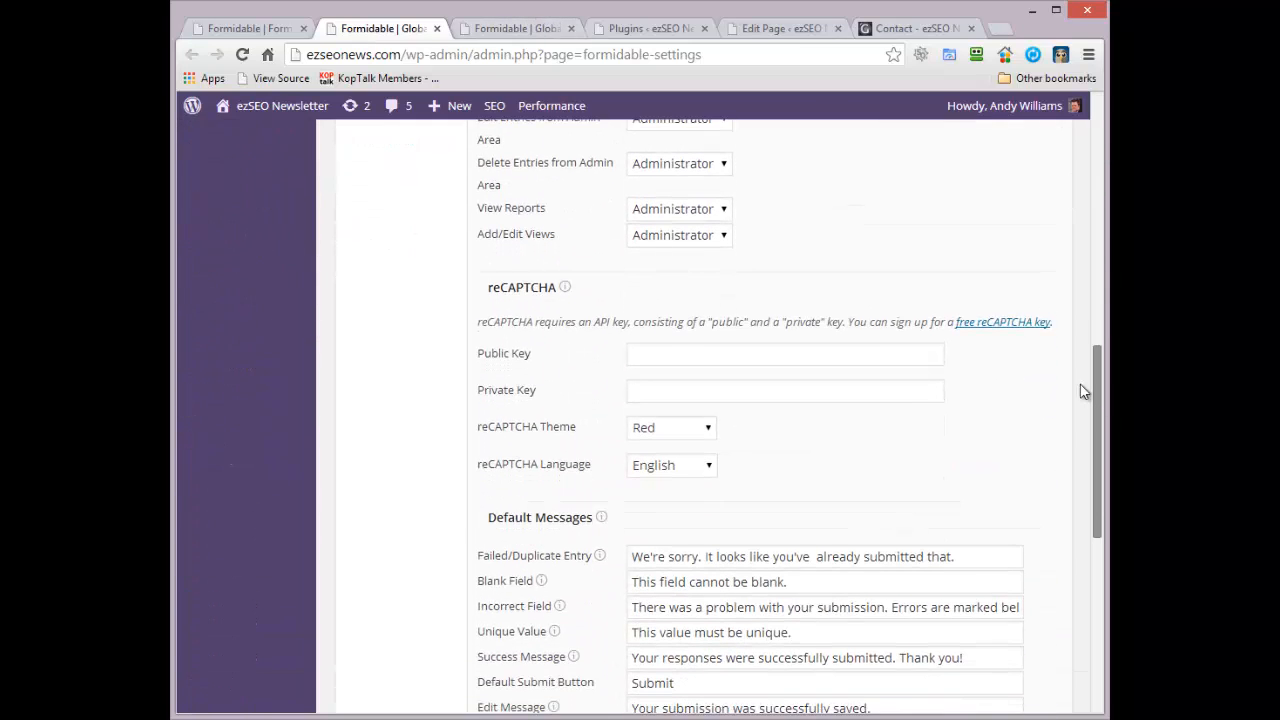
pyautogui.click(1004, 326)
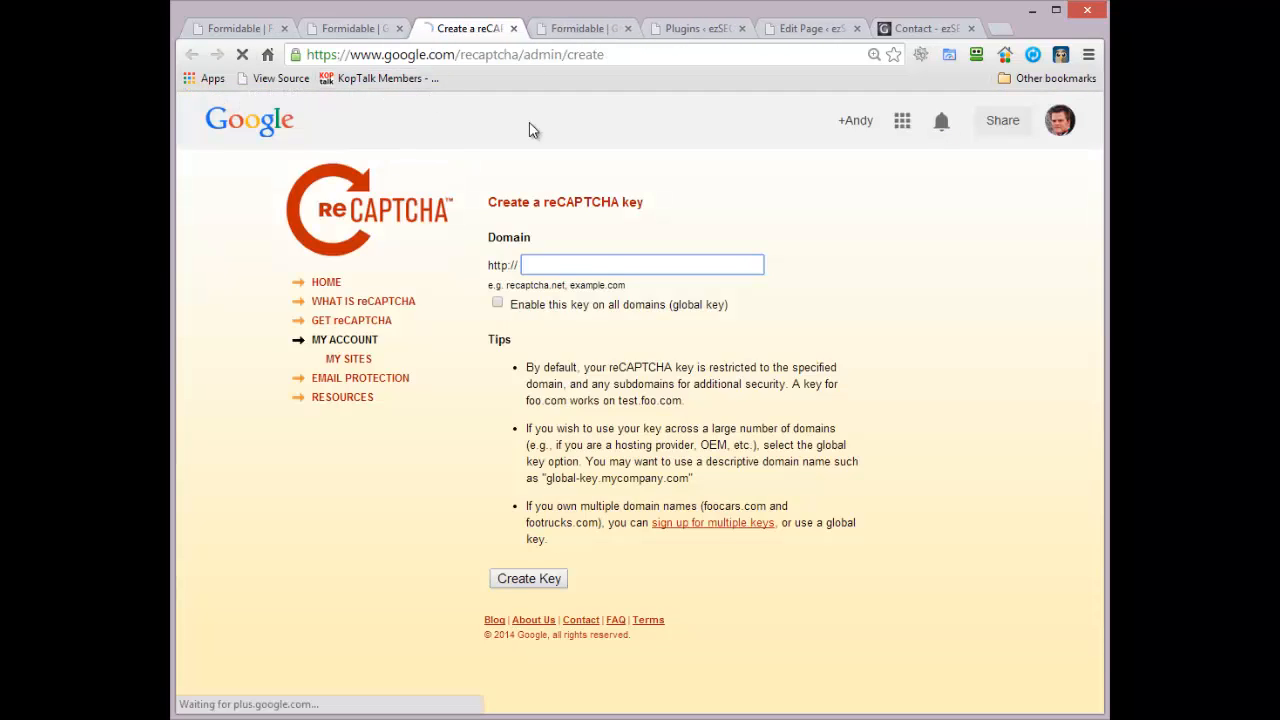
# - Create a reCAPTCHA key for the domain ezseonews.com
pyautogui.click(607, 266)
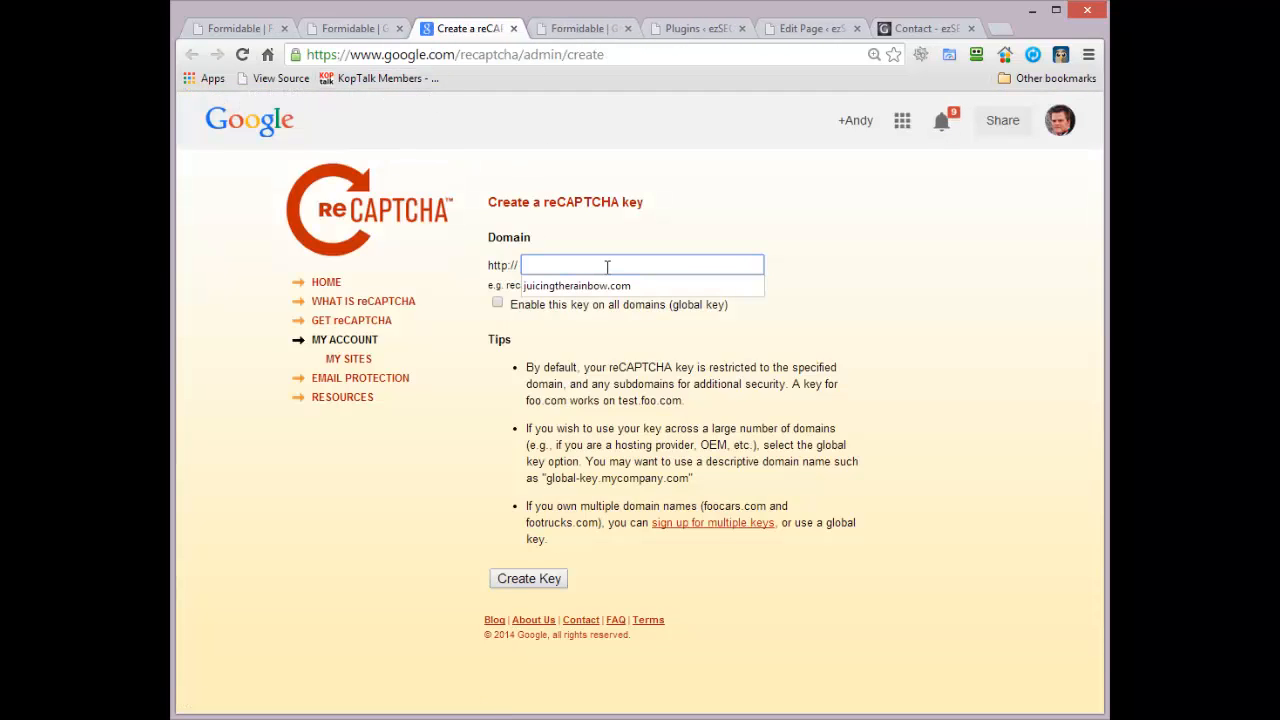
pyautogui.write('ezseonews.com')
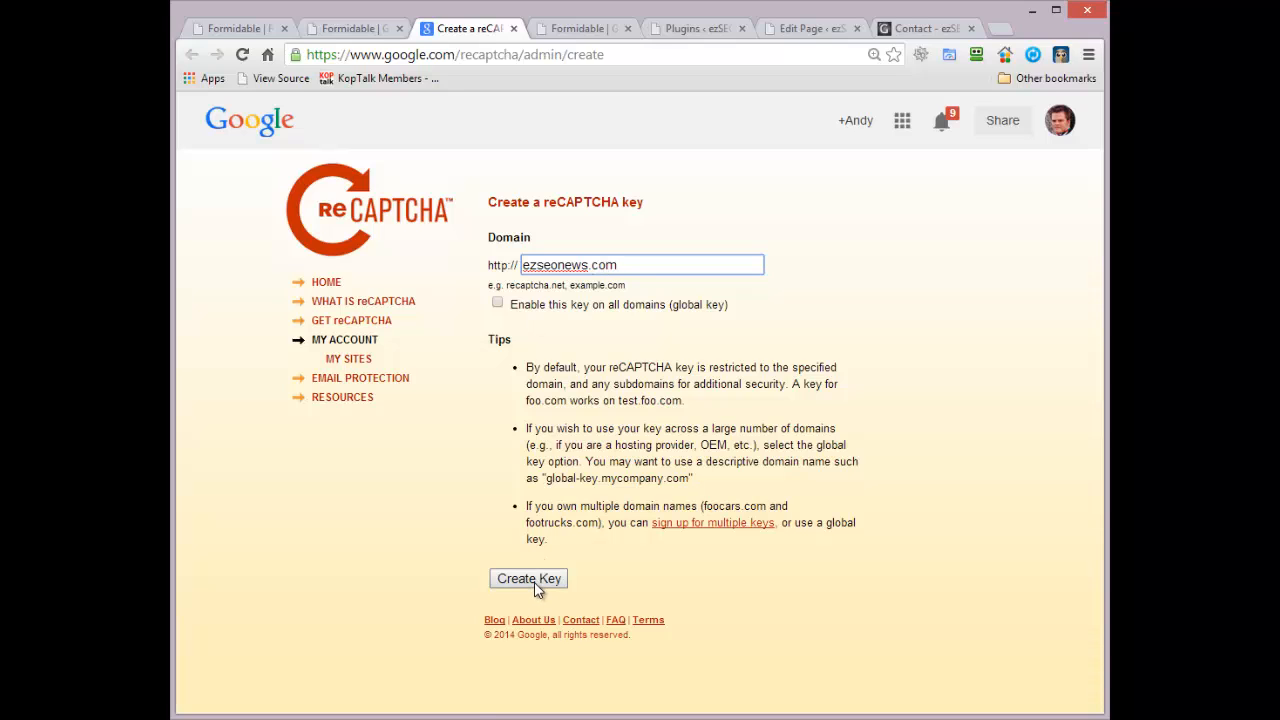
pyautogui.click(532, 580)
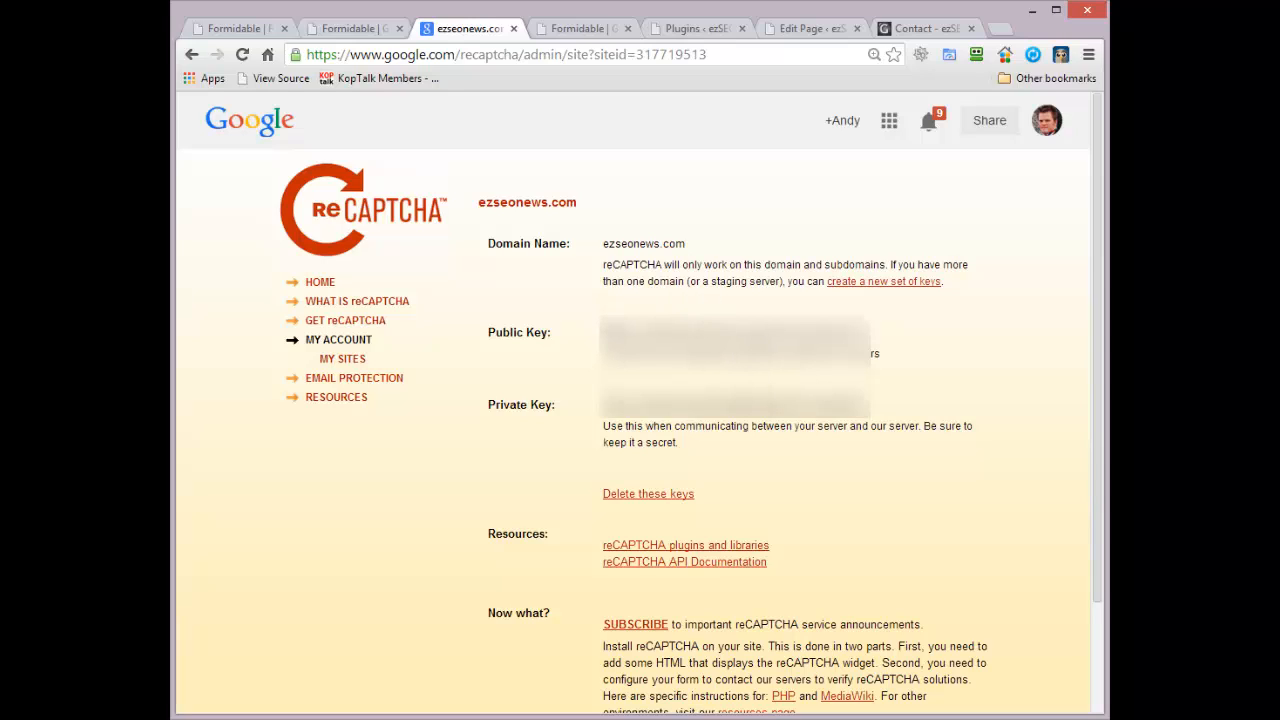
# - Copy the reCAPTCHA public and private keys into the matching fields of Formidable's Global Settings, save the options, and close the reCAPTCHA page
pyautogui.moveTo(604, 332); pyautogui.dragTo(879, 330)
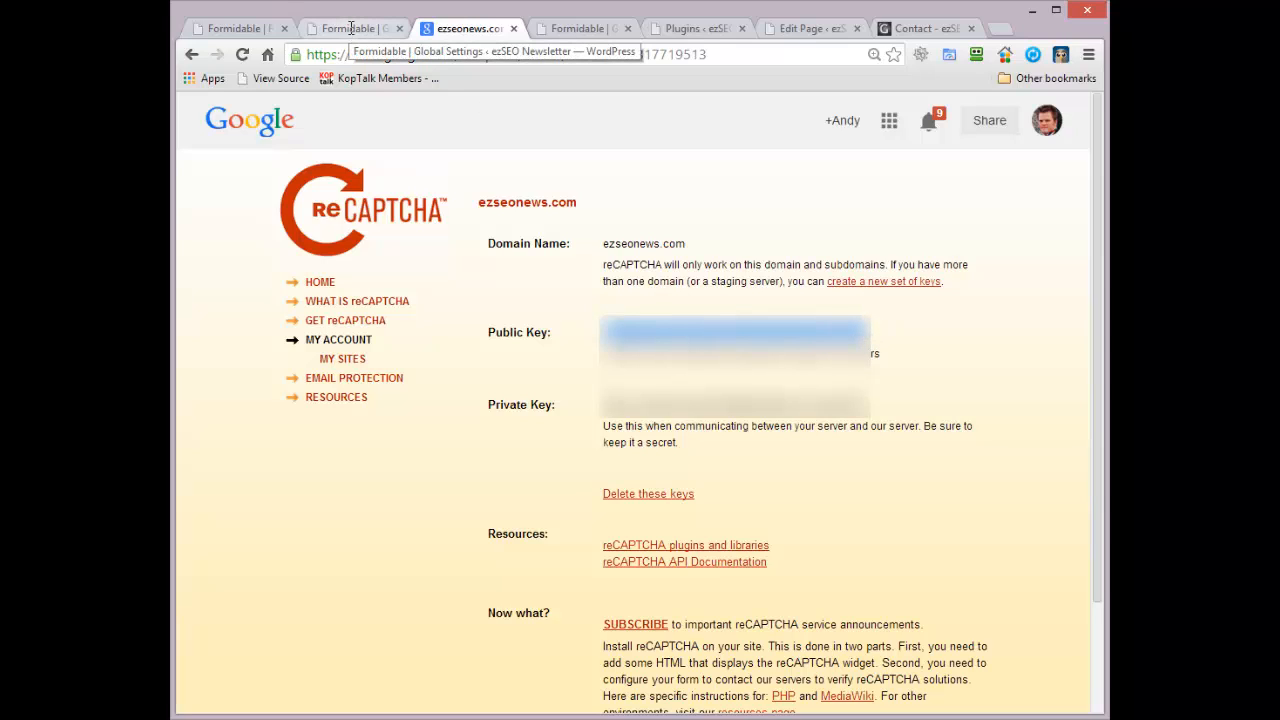
pyautogui.moveTo(603, 405); pyautogui.dragTo(868, 405)
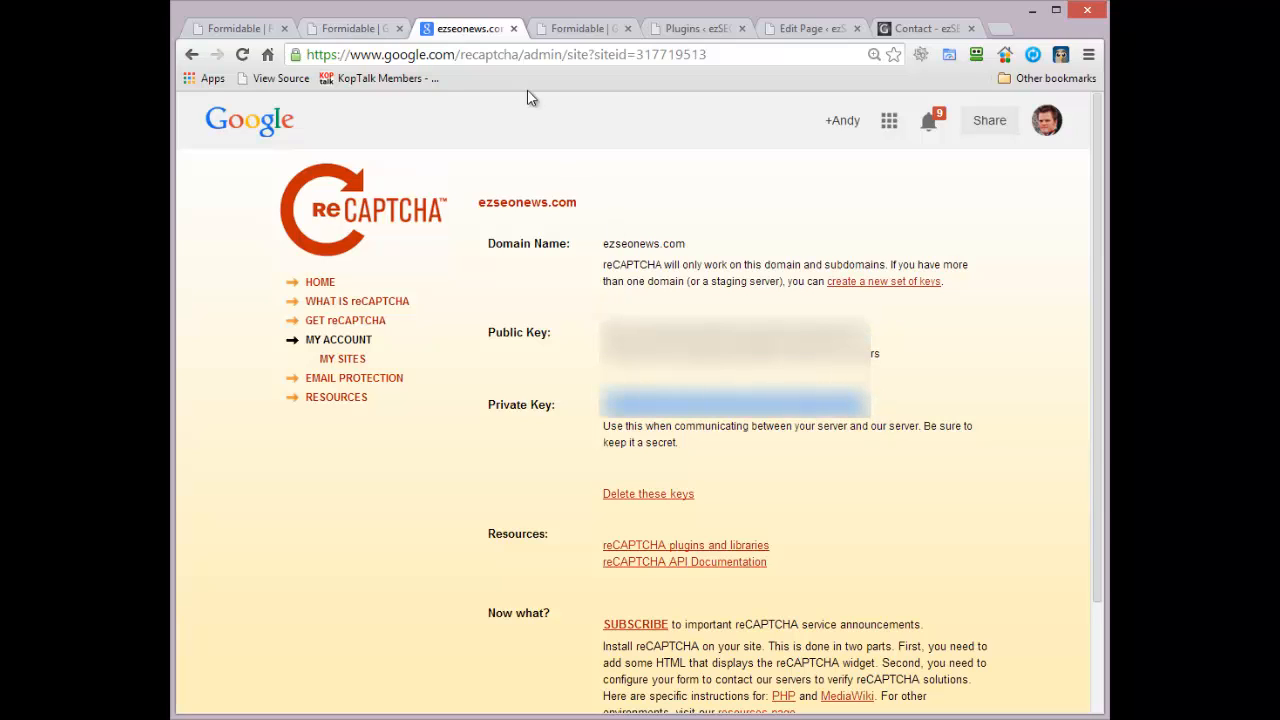
pyautogui.click(340, 28)
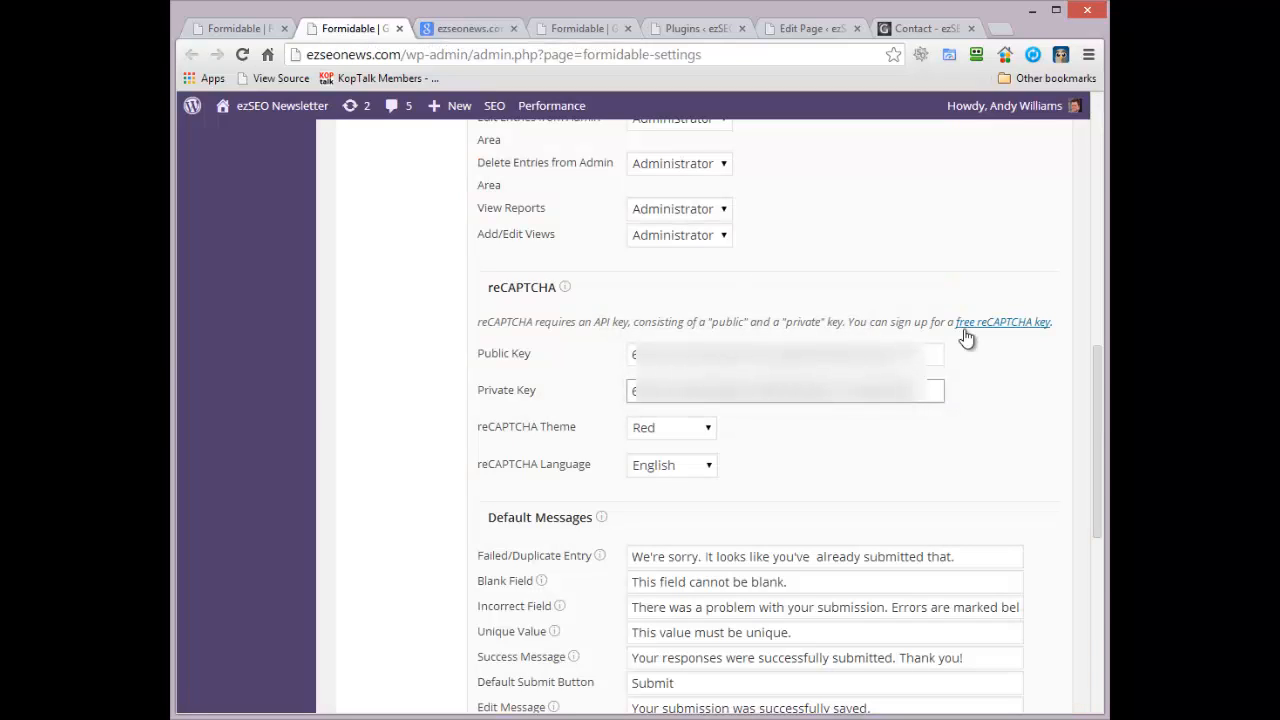
pyautogui.moveTo(1096, 366); pyautogui.dragTo(1096, 541)
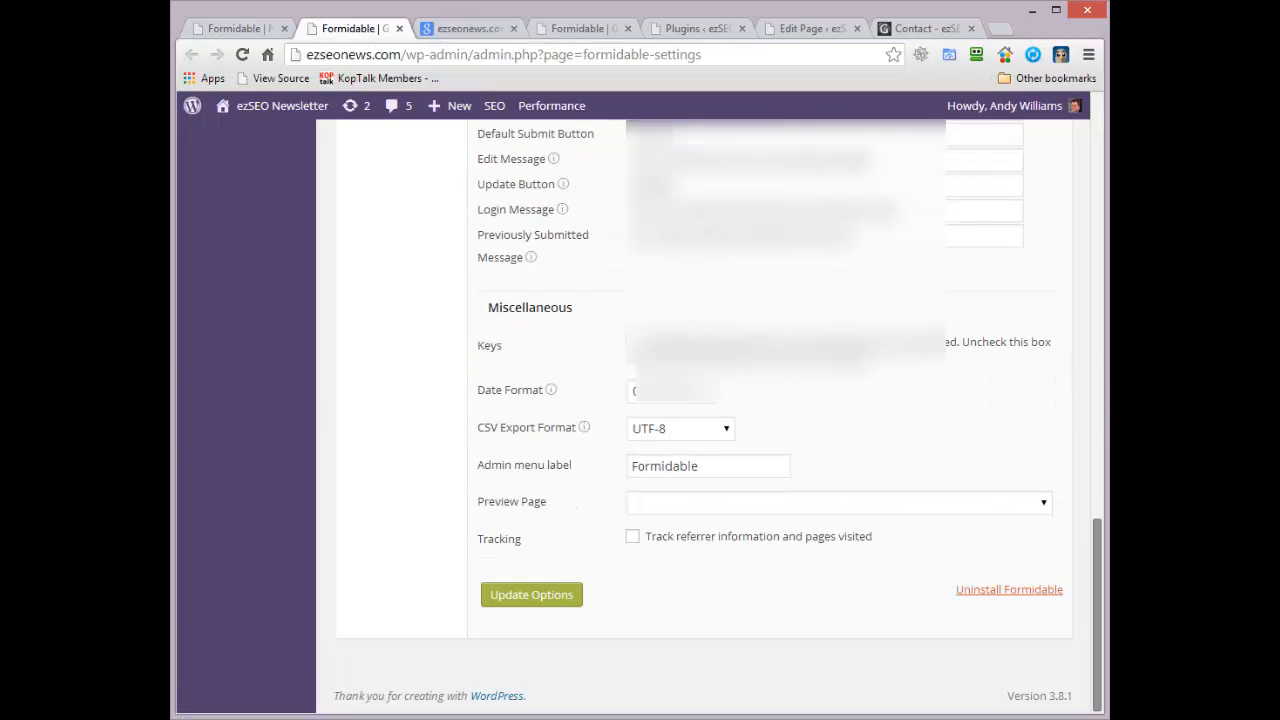
pyautogui.click(566, 597)
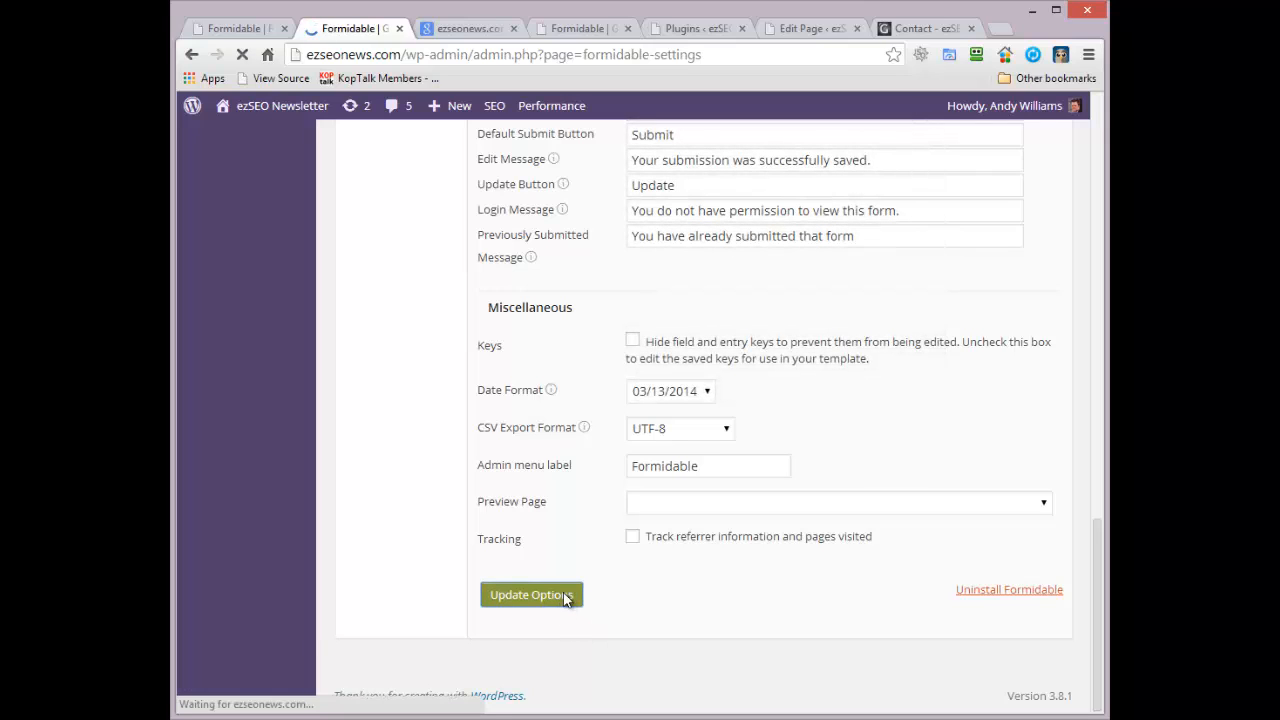
pyautogui.click(512, 28)
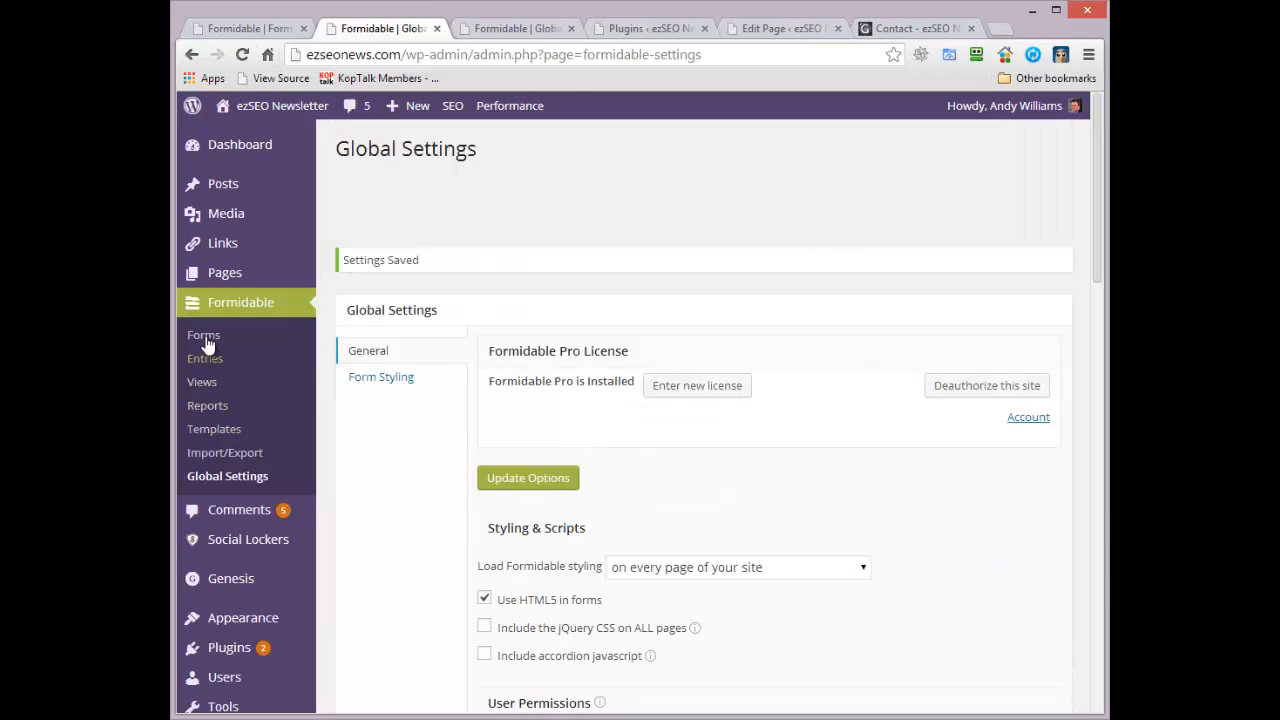
# - Close the leftover Global Settings and Plugins tabs and open the Contact Us form for editing from the Formidable forms list
pyautogui.click(251, 294)
pyautogui.click(510, 28)
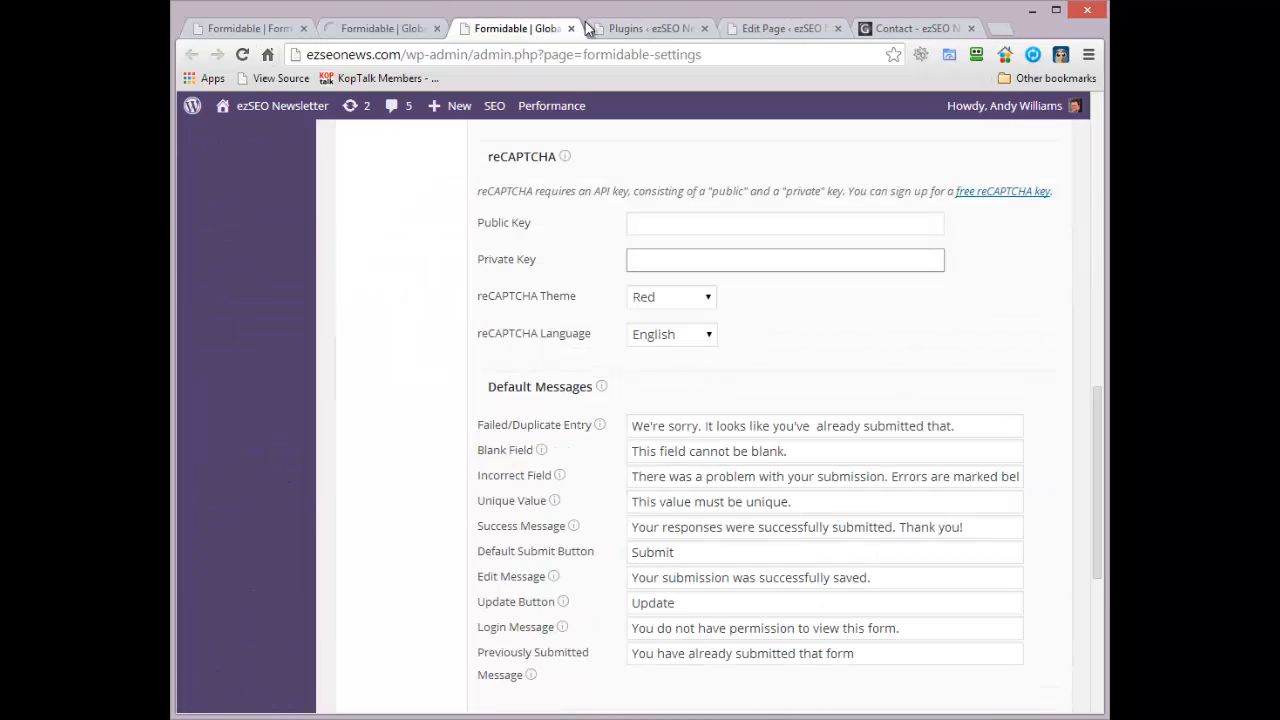
pyautogui.click(569, 29)
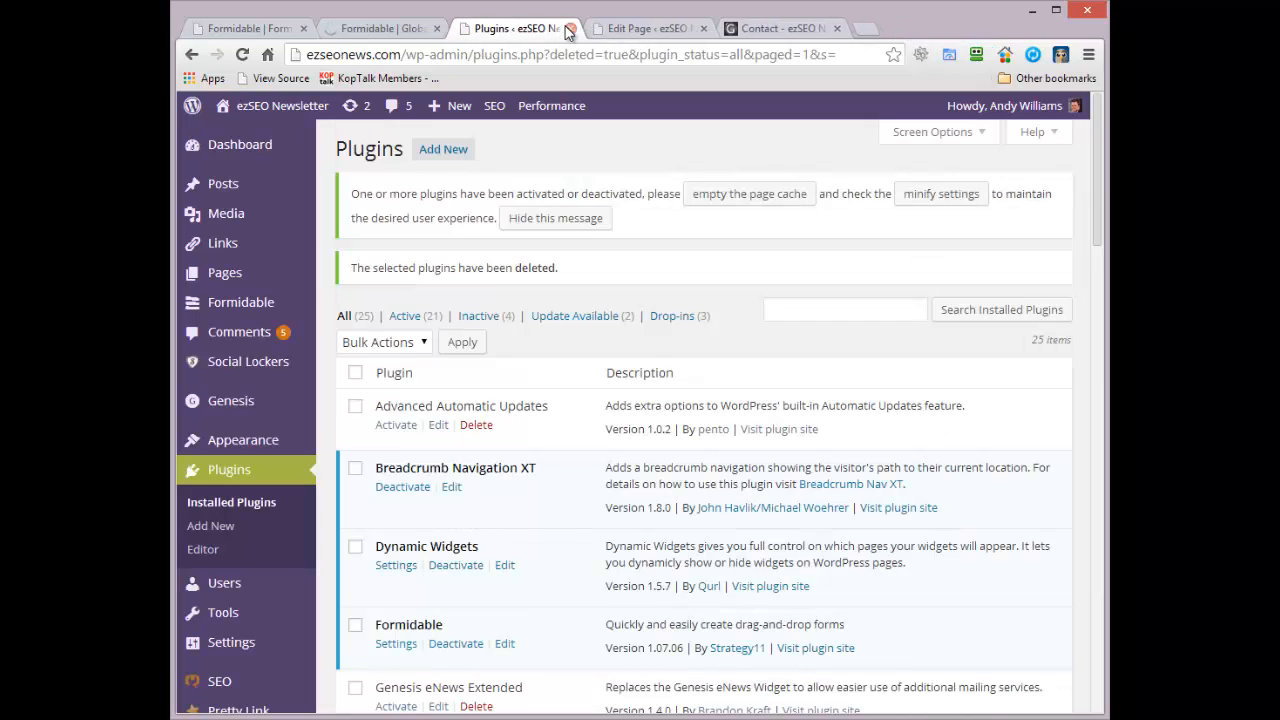
pyautogui.click(569, 29)
pyautogui.click(395, 30)
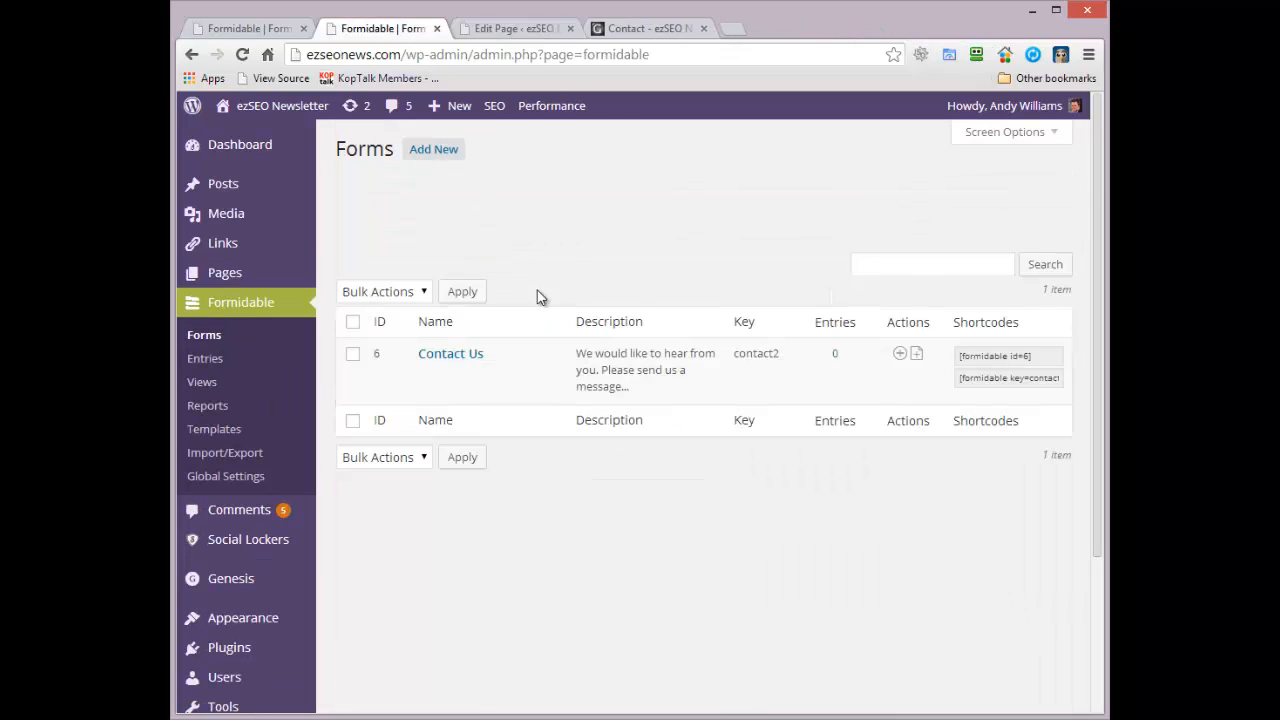
pyautogui.moveTo(427, 365); pyautogui.dragTo(430, 353)
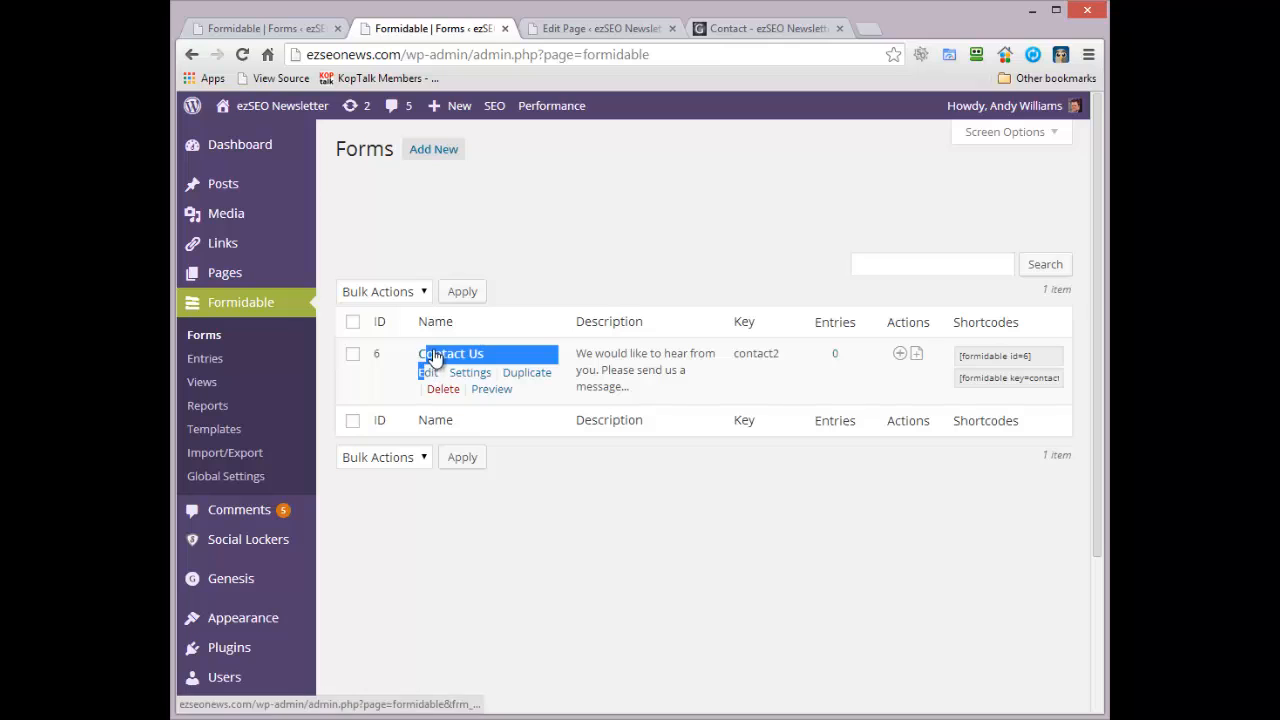
pyautogui.click(433, 352)
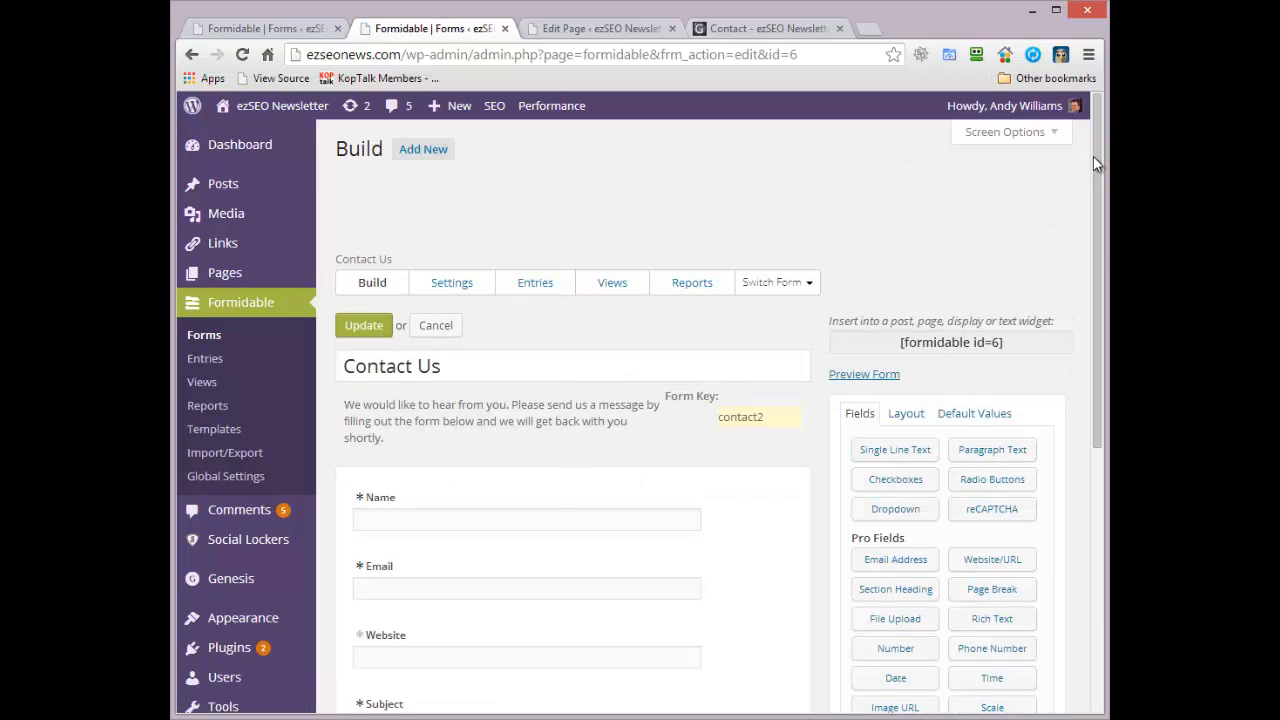
# - Copy the Contact Us form's embed shortcode from its Build page
pyautogui.moveTo(1093, 156)
pyautogui.mouseDown()
pyautogui.moveTo(1095, 416)
pyautogui.moveTo(1095, 154)
pyautogui.mouseUp()
pyautogui.moveTo(988, 342); pyautogui.dragTo(950, 342)
pyautogui.rightClick(950, 344)
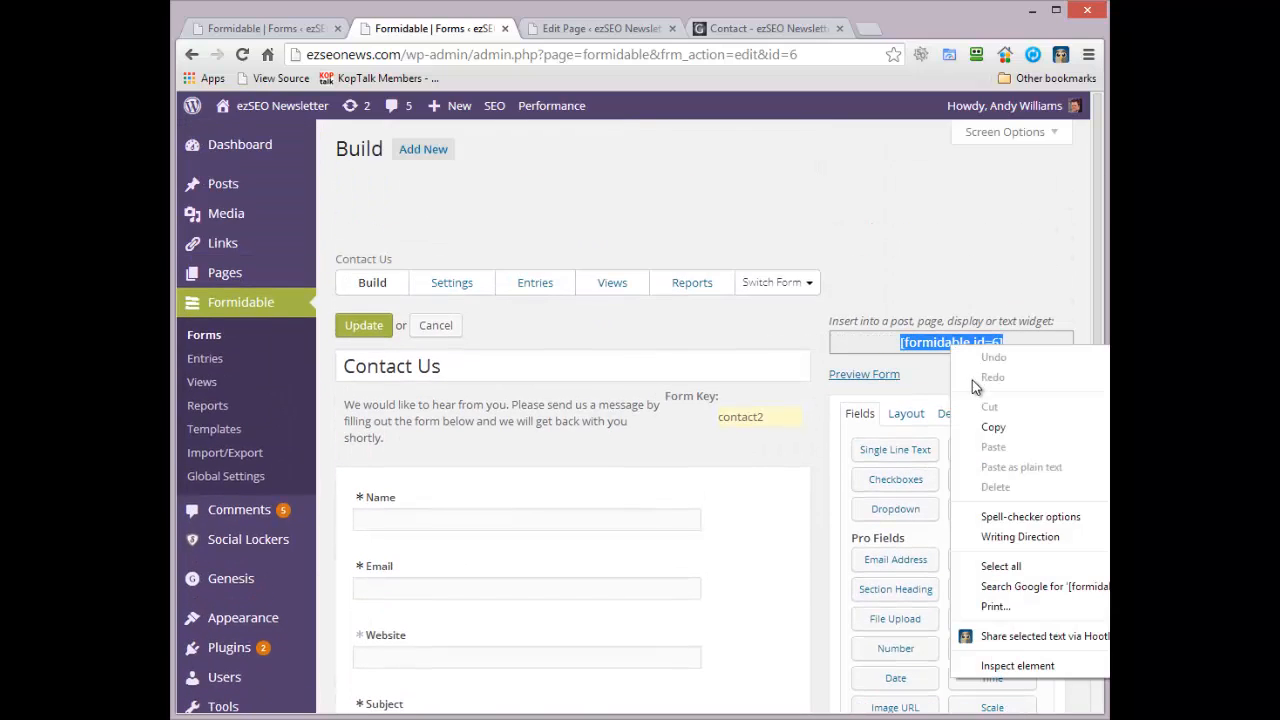
pyautogui.click(990, 423)
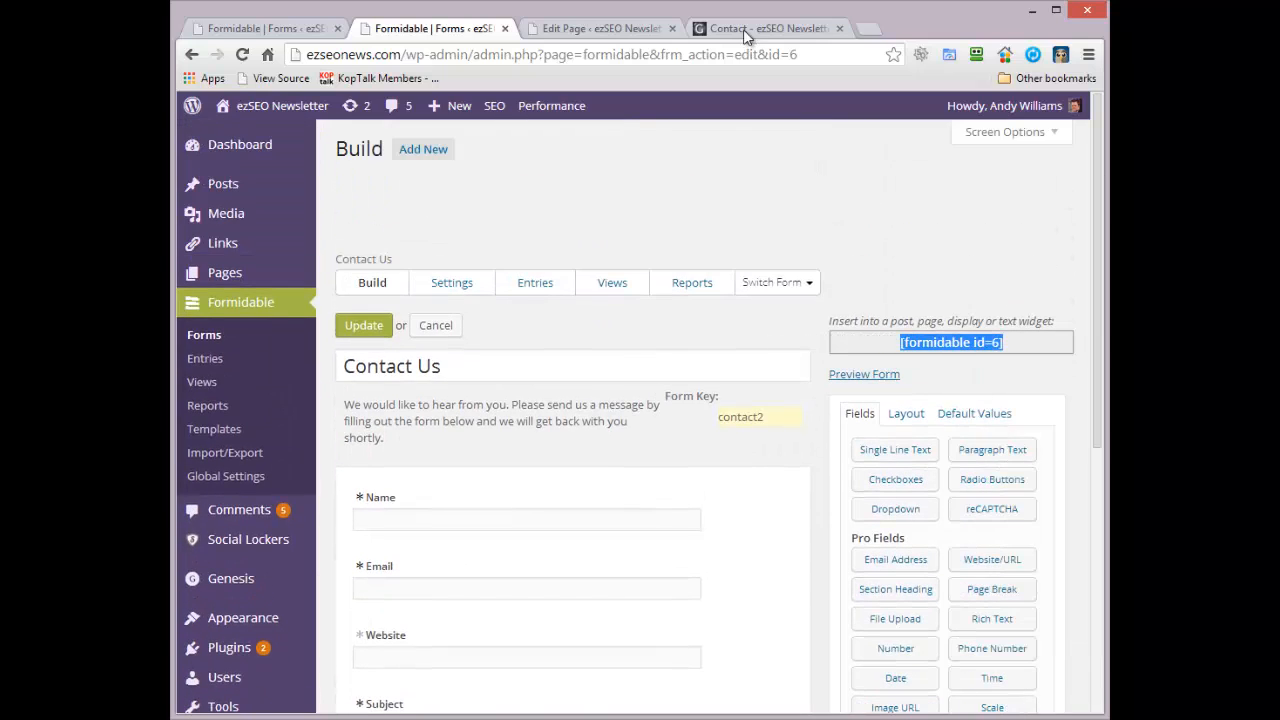
# - Replace the Contact Form 7 shortcode in the Contact page's content with [formidable id=6] and update the page
pyautogui.click(614, 30)
pyautogui.moveTo(676, 484); pyautogui.dragTo(294, 475)
pyautogui.moveTo(246, 455)
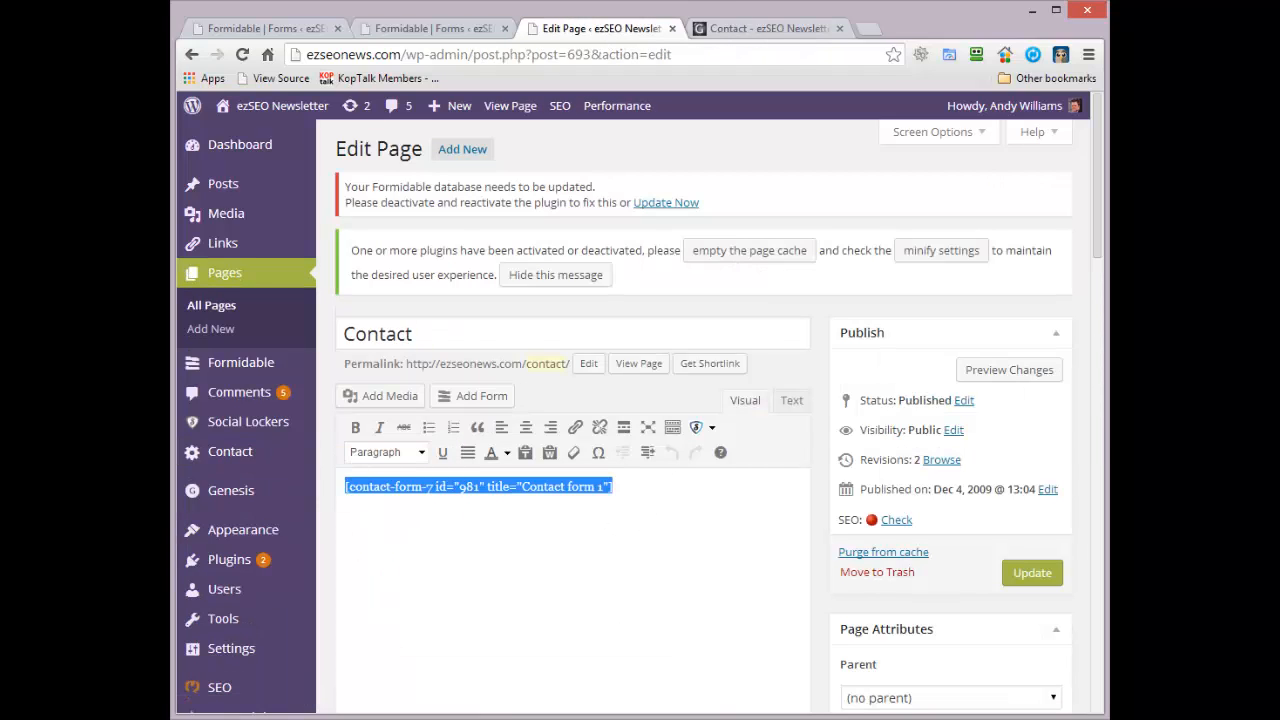
pyautogui.click(440, 28)
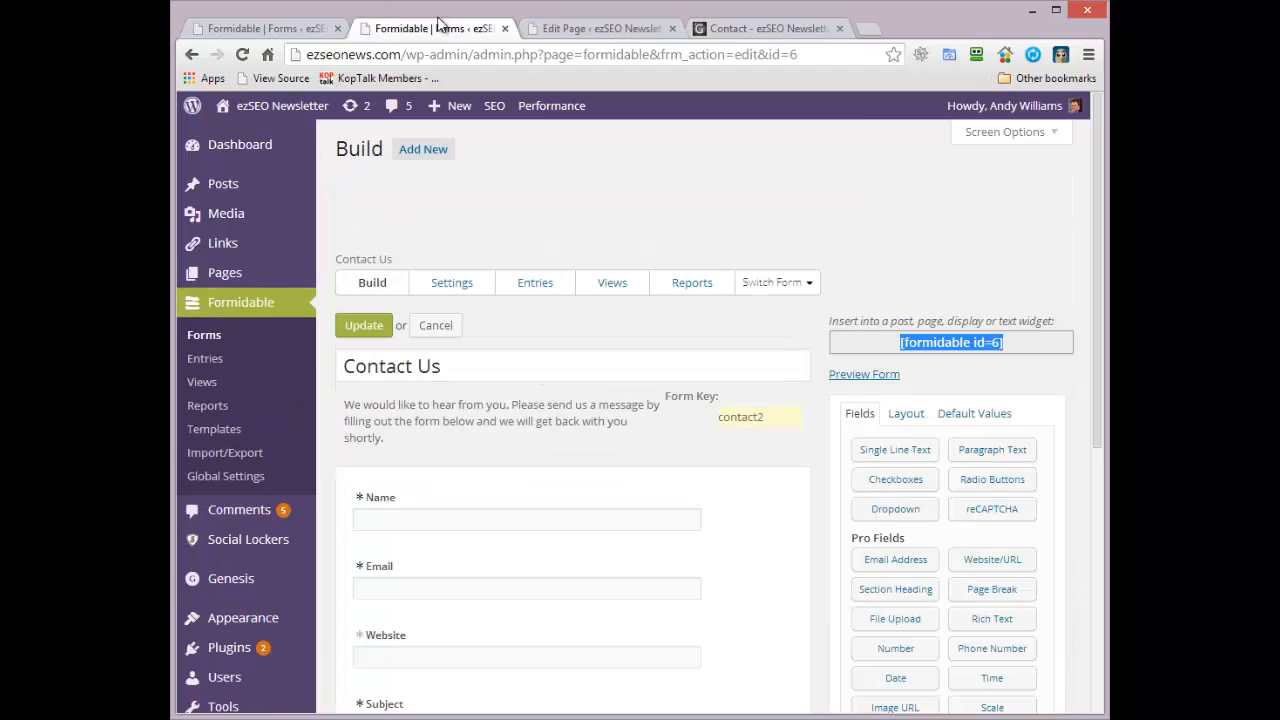
pyautogui.rightClick(976, 347)
pyautogui.click(1016, 428)
pyautogui.click(604, 30)
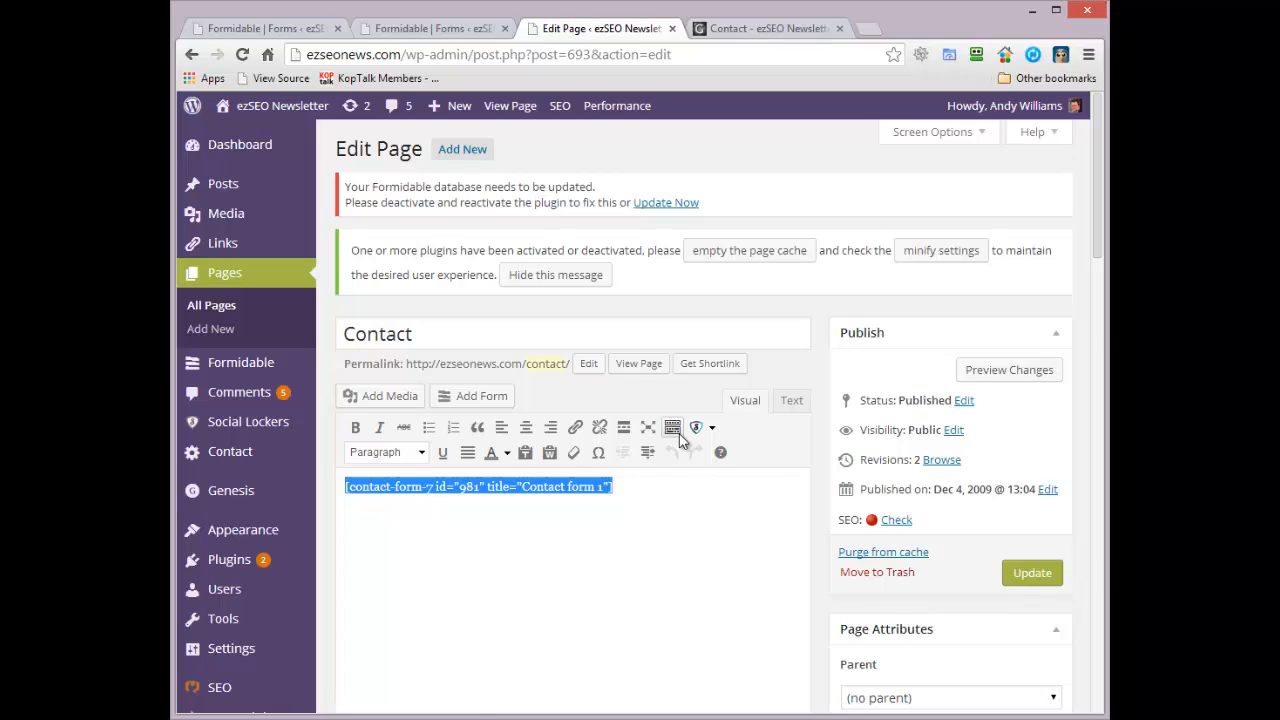
pyautogui.hotkey('ctrl', 'v')
pyautogui.click(1028, 572)
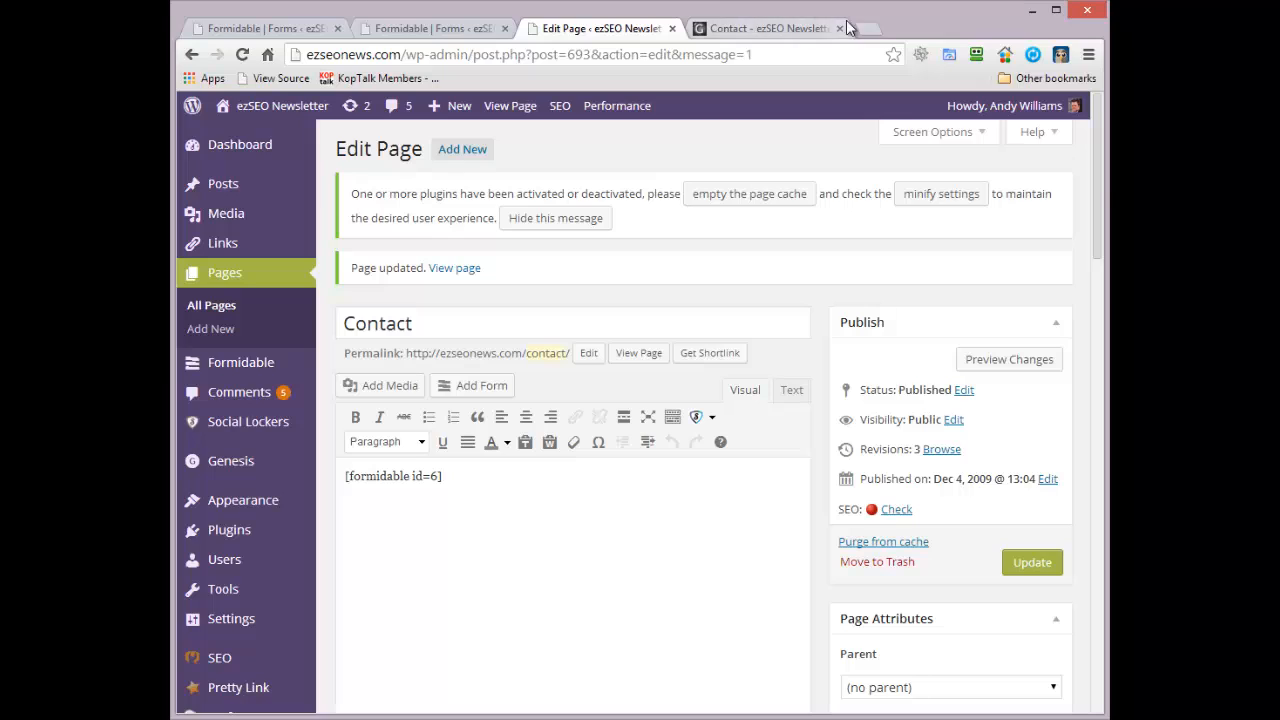
# - Reload the live Contact page and check the new form's fields, the caption under Name, and the captcha
pyautogui.click(800, 28)
pyautogui.click(247, 56)
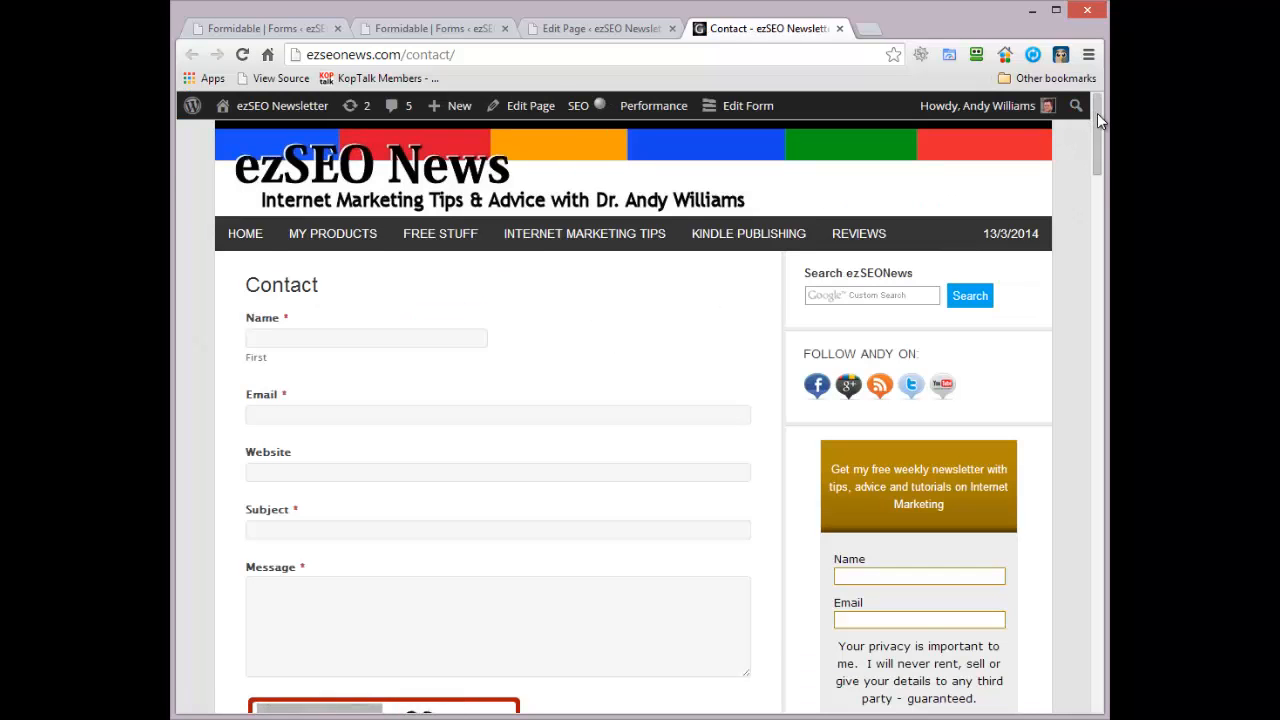
pyautogui.moveTo(1097, 113); pyautogui.dragTo(1100, 138)
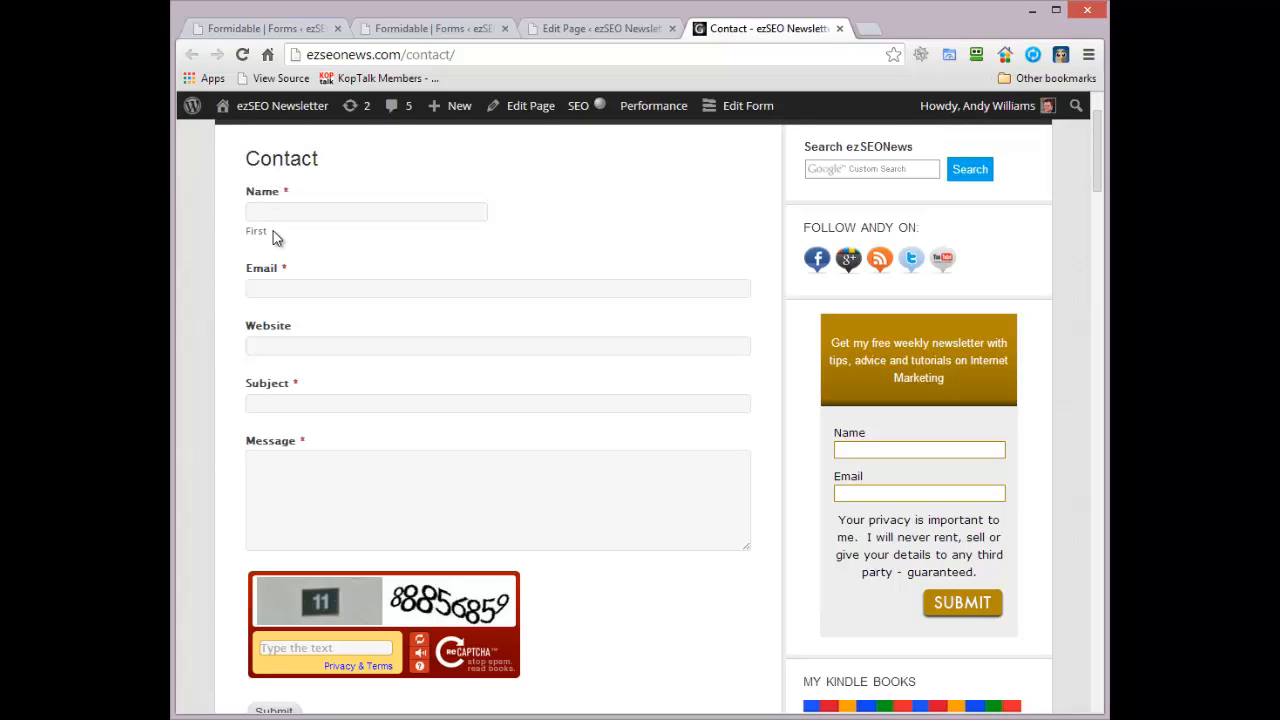
pyautogui.moveTo(265, 231)
pyautogui.mouseDown()
pyautogui.moveTo(246, 231)
pyautogui.moveTo(269, 231)
pyautogui.mouseUp()
pyautogui.moveTo(1097, 133)
pyautogui.mouseDown()
pyautogui.moveTo(1096, 181)
pyautogui.moveTo(1105, 118)
pyautogui.moveTo(1104, 146)
pyautogui.mouseUp()
pyautogui.click(582, 322)
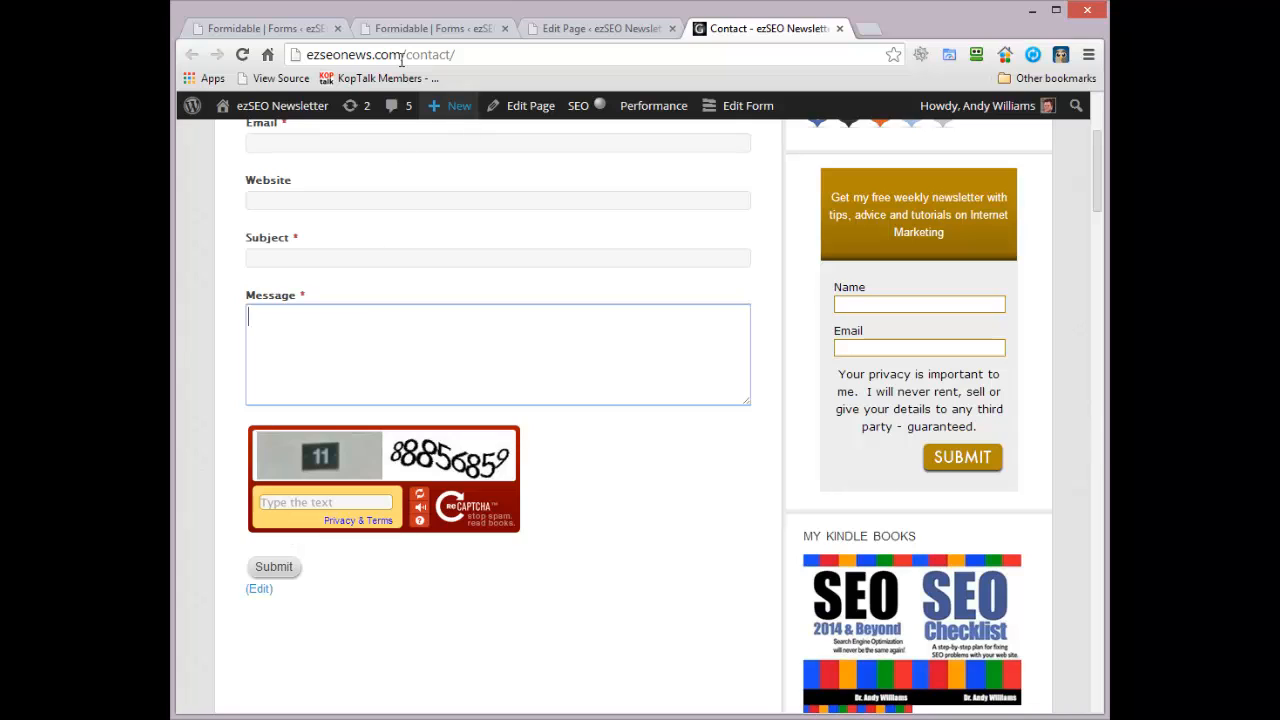
# - Delete the description text "First" beneath the Name field of the Contact Us form
pyautogui.click(425, 29)
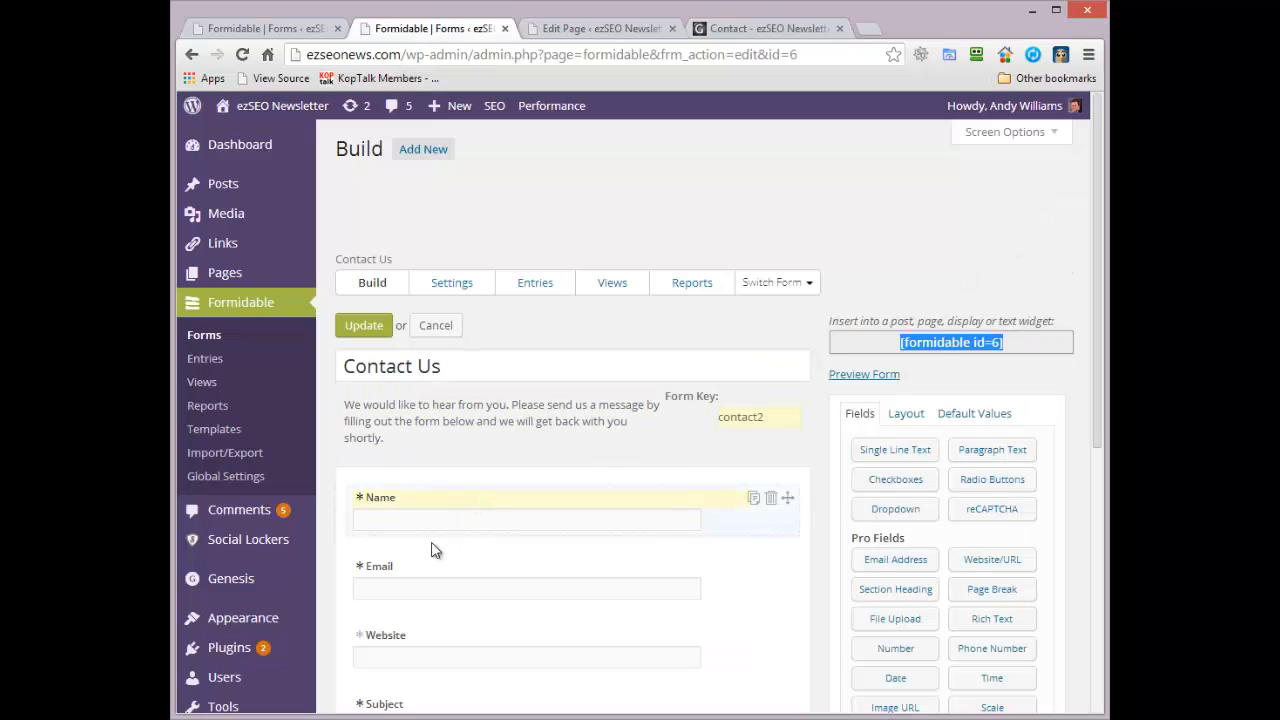
pyautogui.click(717, 518)
pyautogui.moveTo(372, 538); pyautogui.dragTo(408, 534)
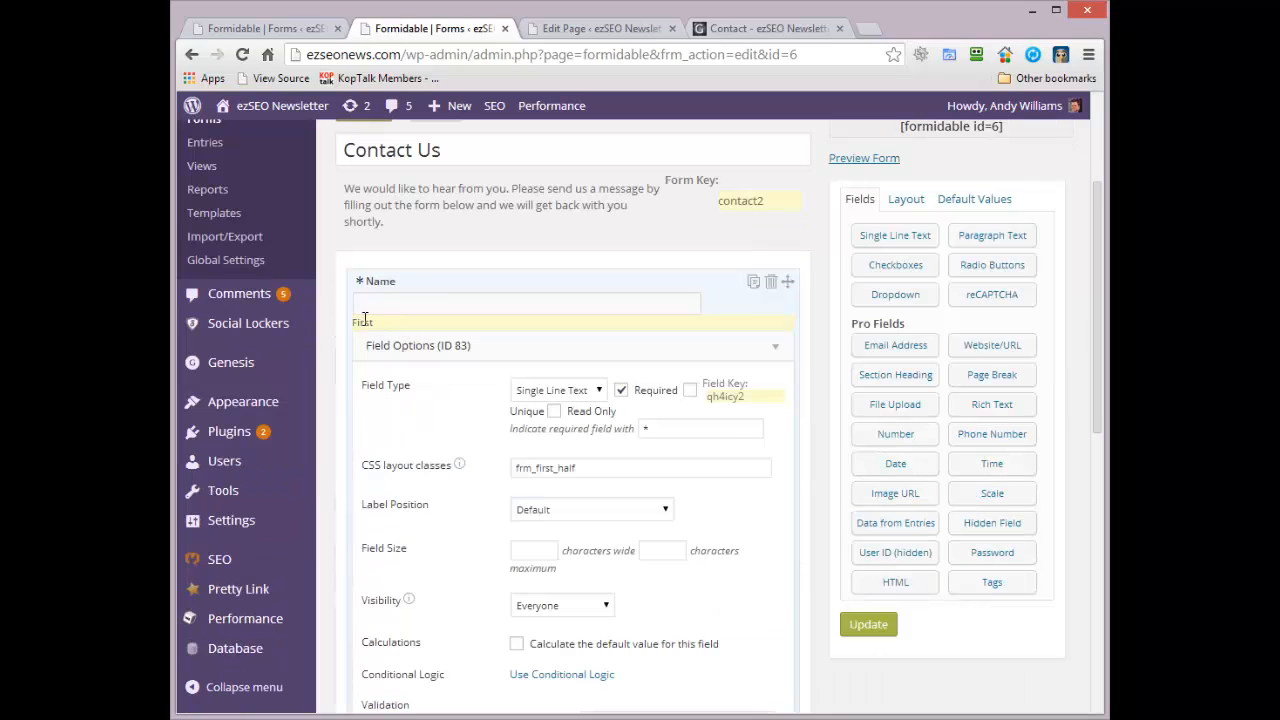
pyautogui.click(364, 320)
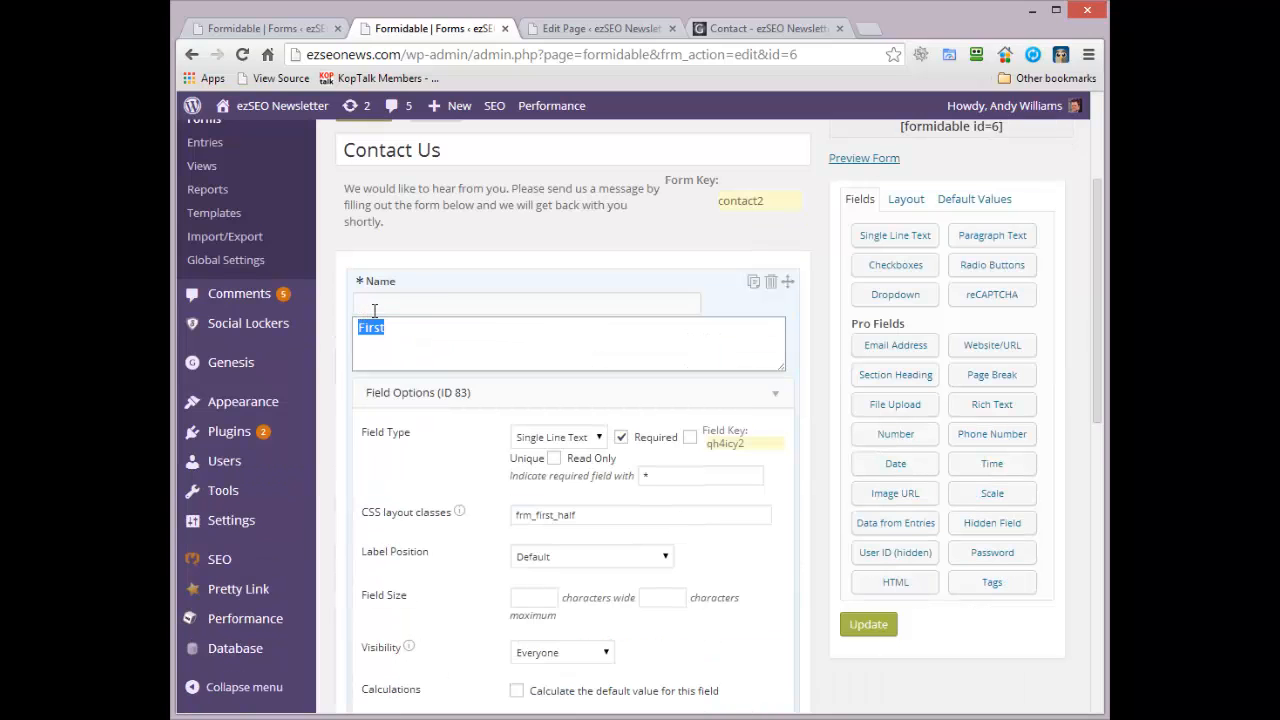
pyautogui.press('BackSpace')
# - Examine the field options of the Name and Email fields and look over the rest of the Contact Us form
pyautogui.click(641, 283)
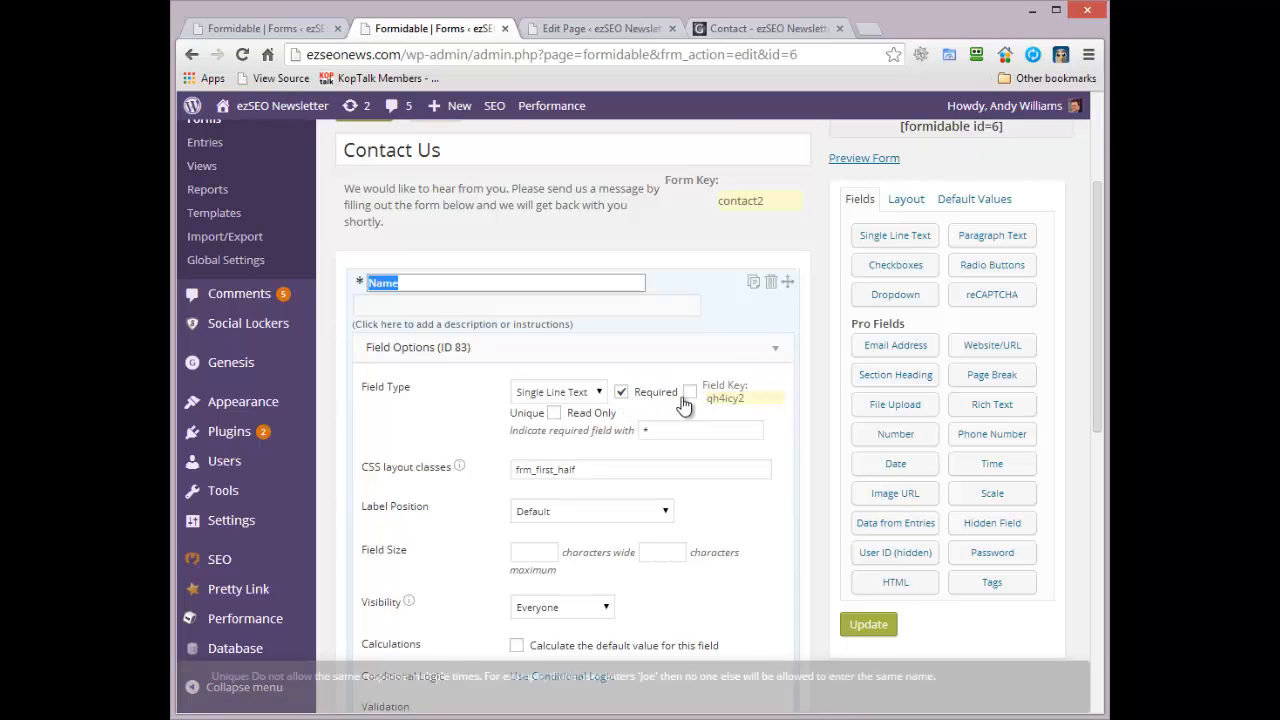
pyautogui.moveTo(1103, 212); pyautogui.dragTo(1074, 405)
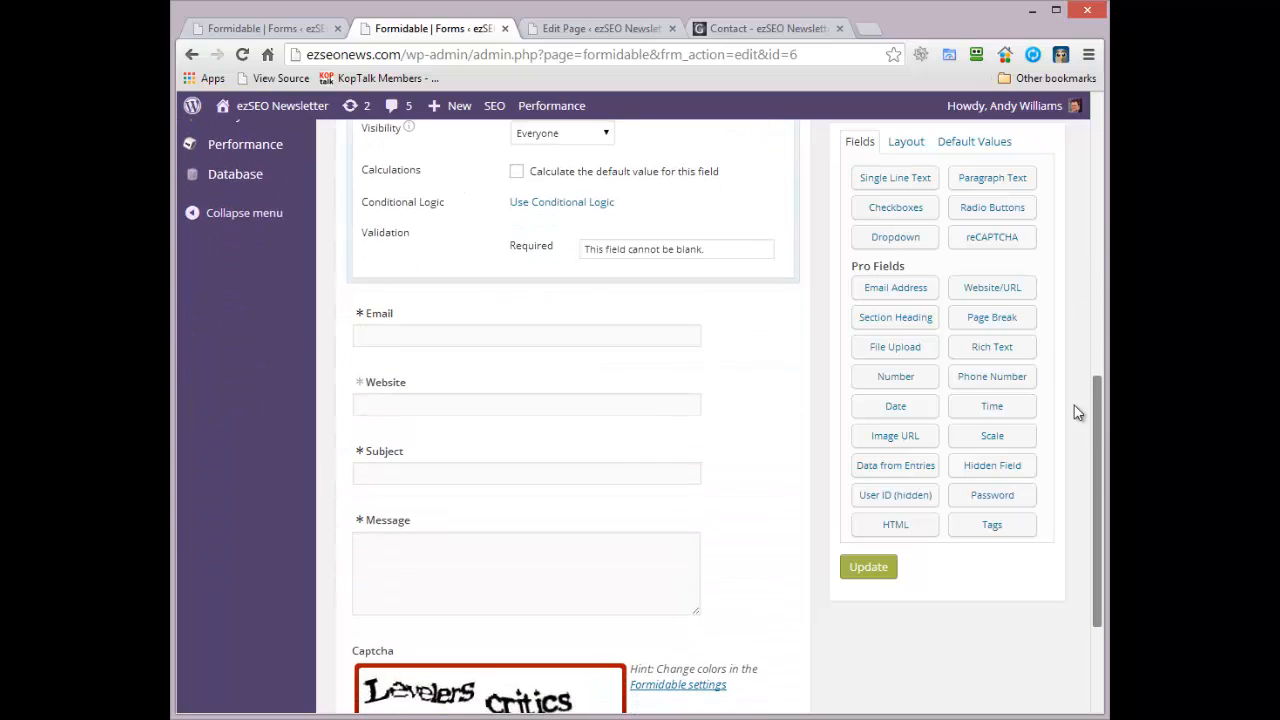
pyautogui.click(660, 317)
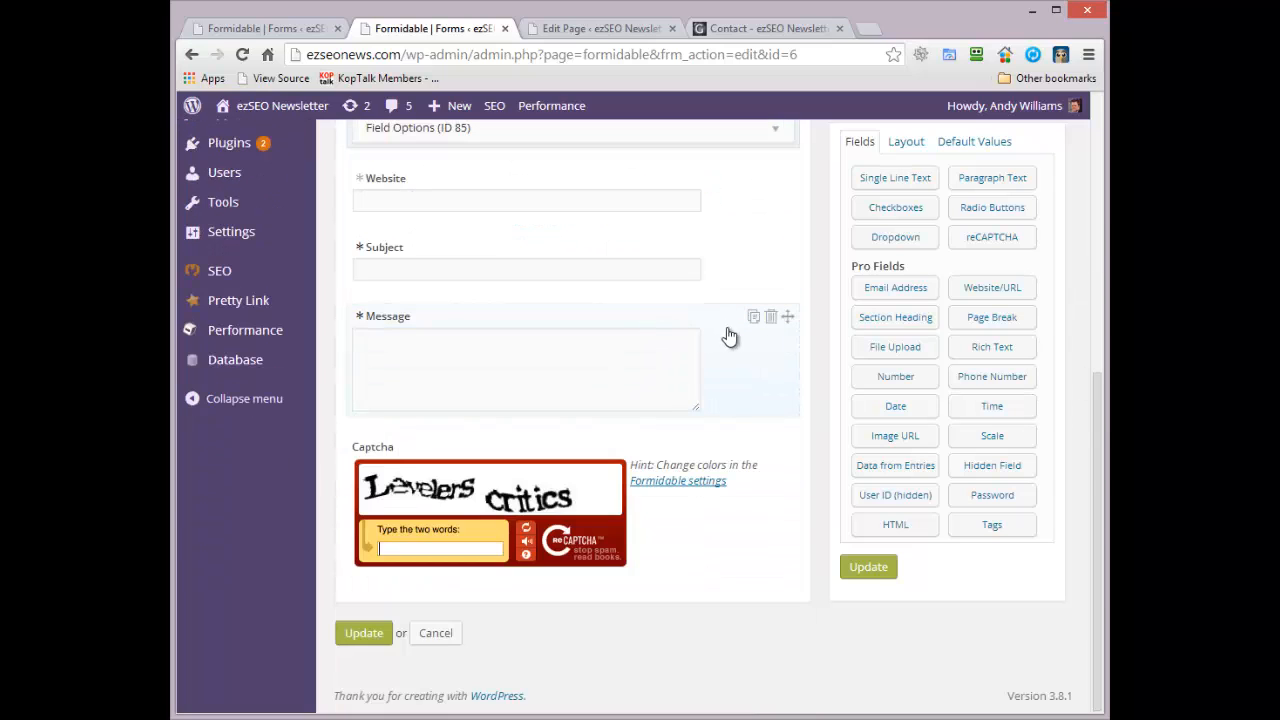
pyautogui.moveTo(1095, 403); pyautogui.dragTo(1092, 342)
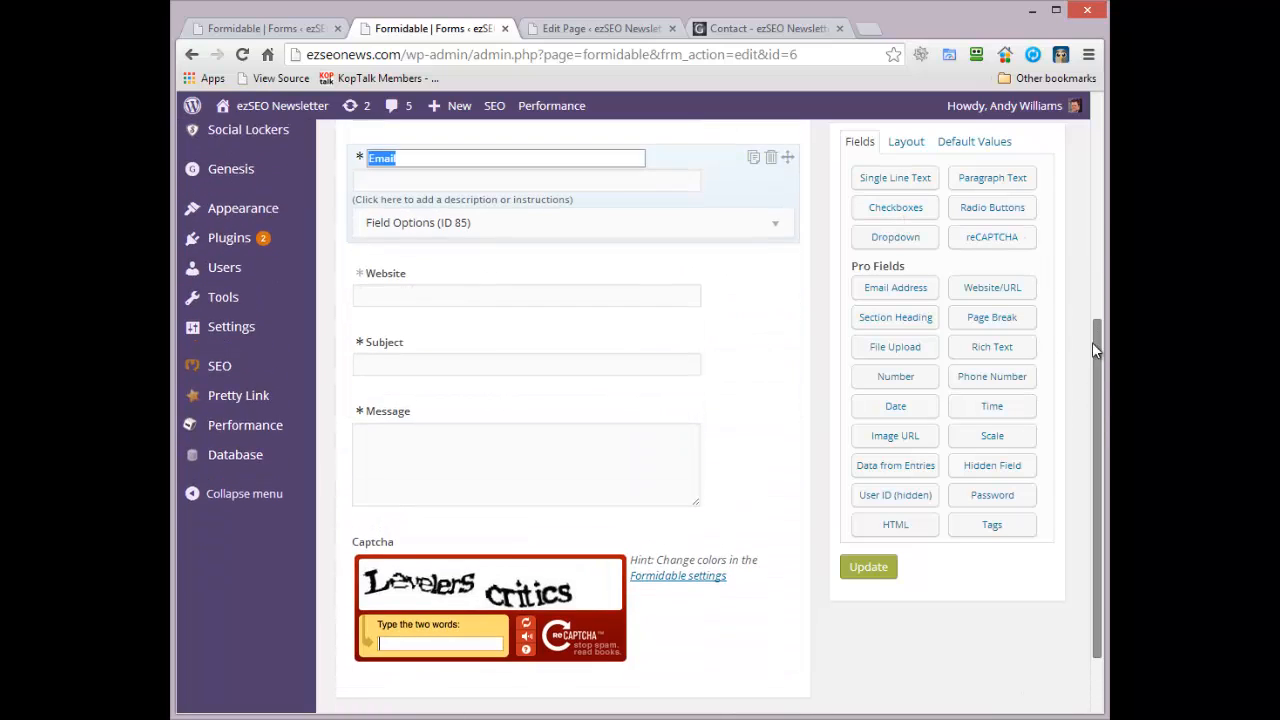
# - Examine the field options of the Email and Website fields in the Contact Us form
pyautogui.click(773, 228)
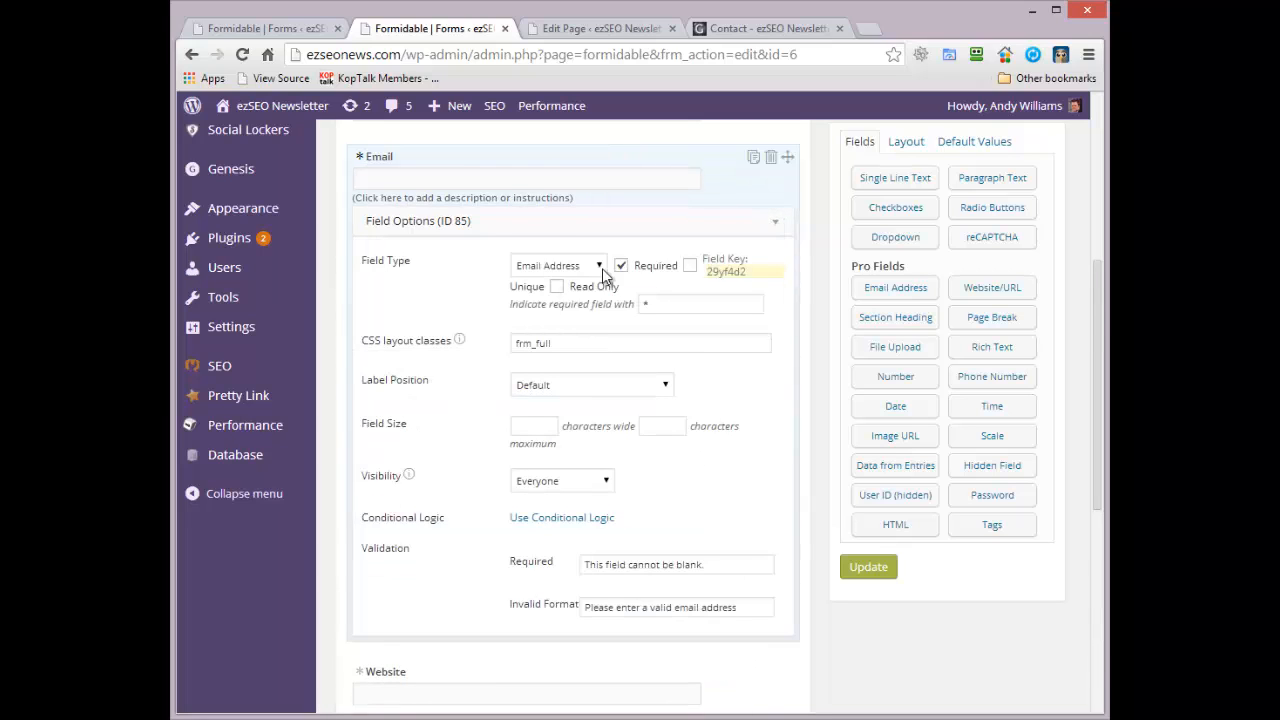
pyautogui.click(777, 224)
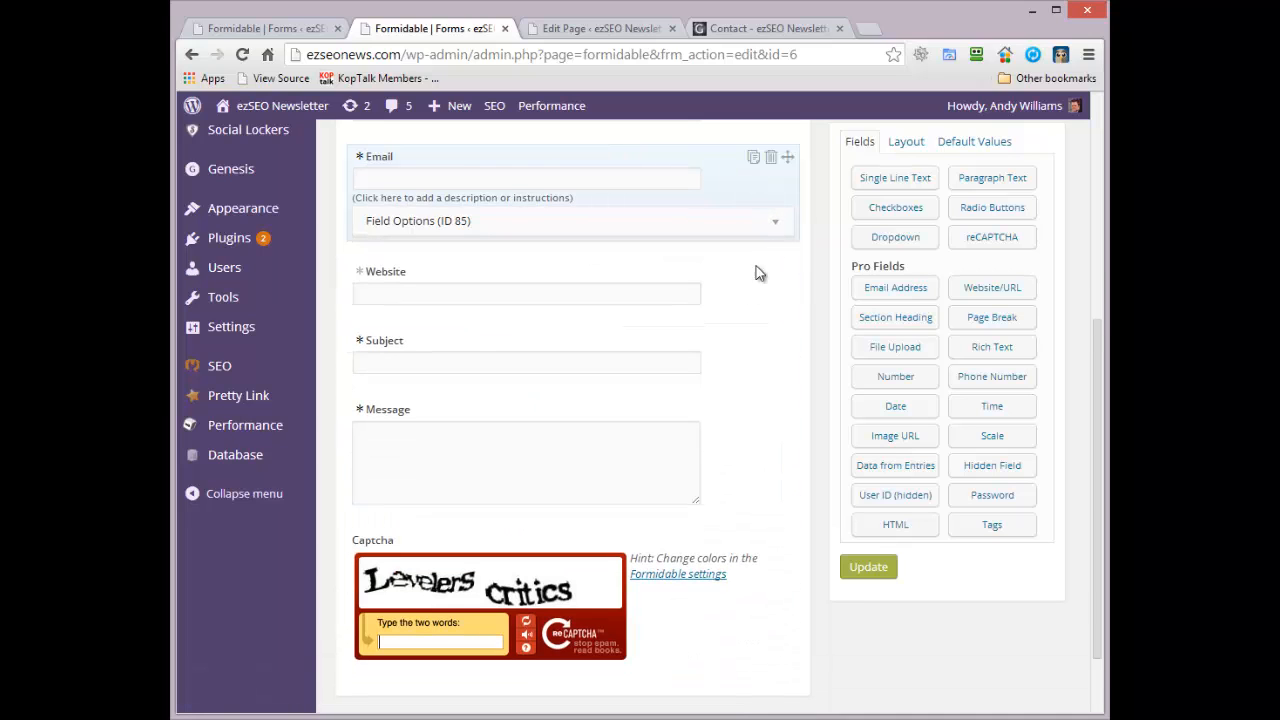
pyautogui.click(736, 303)
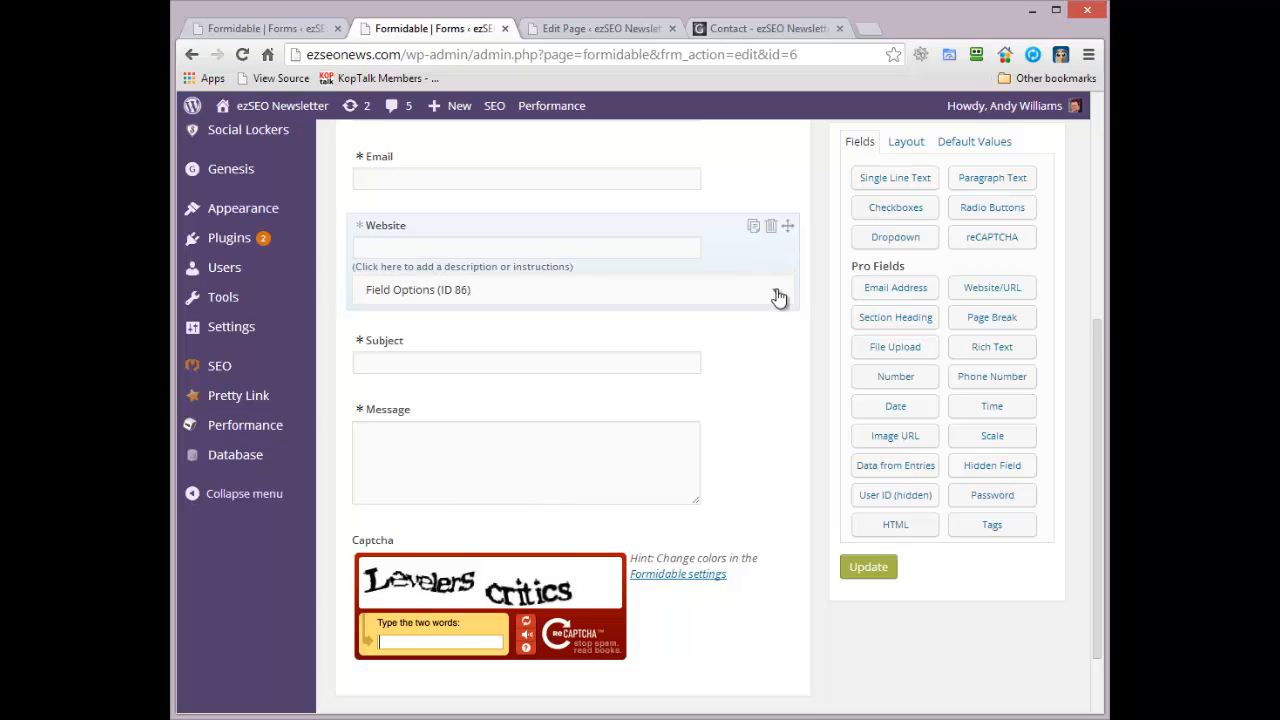
pyautogui.click(772, 292)
pyautogui.click(775, 292)
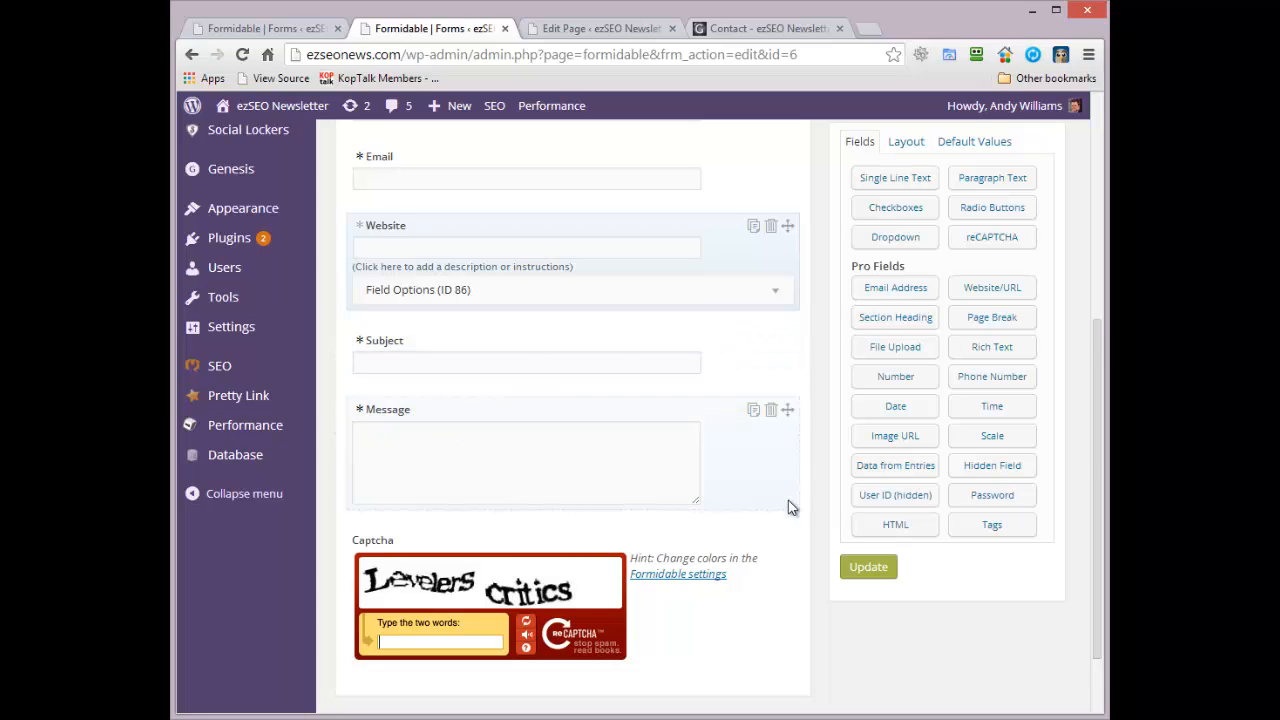
# - Save the Contact Us form, reload the live Contact page to check its fields, and return to the form editor
pyautogui.scroll(-1, 1080, 474)
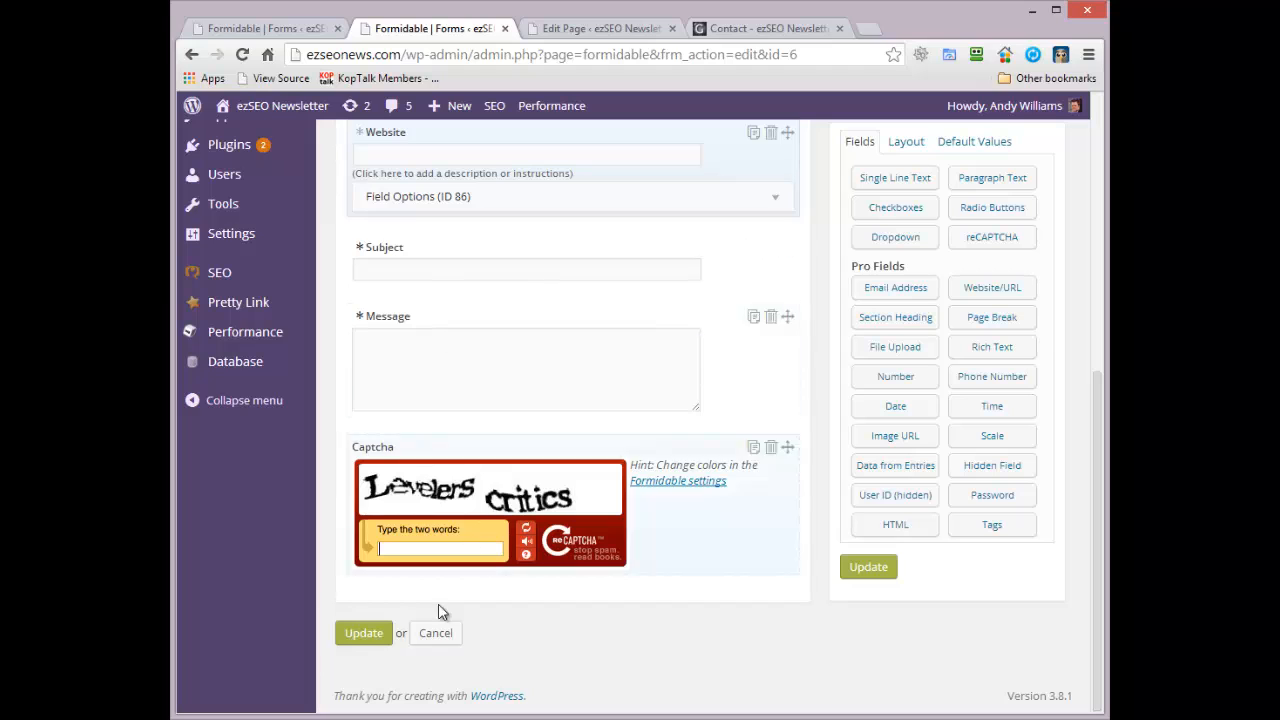
pyautogui.click(356, 638)
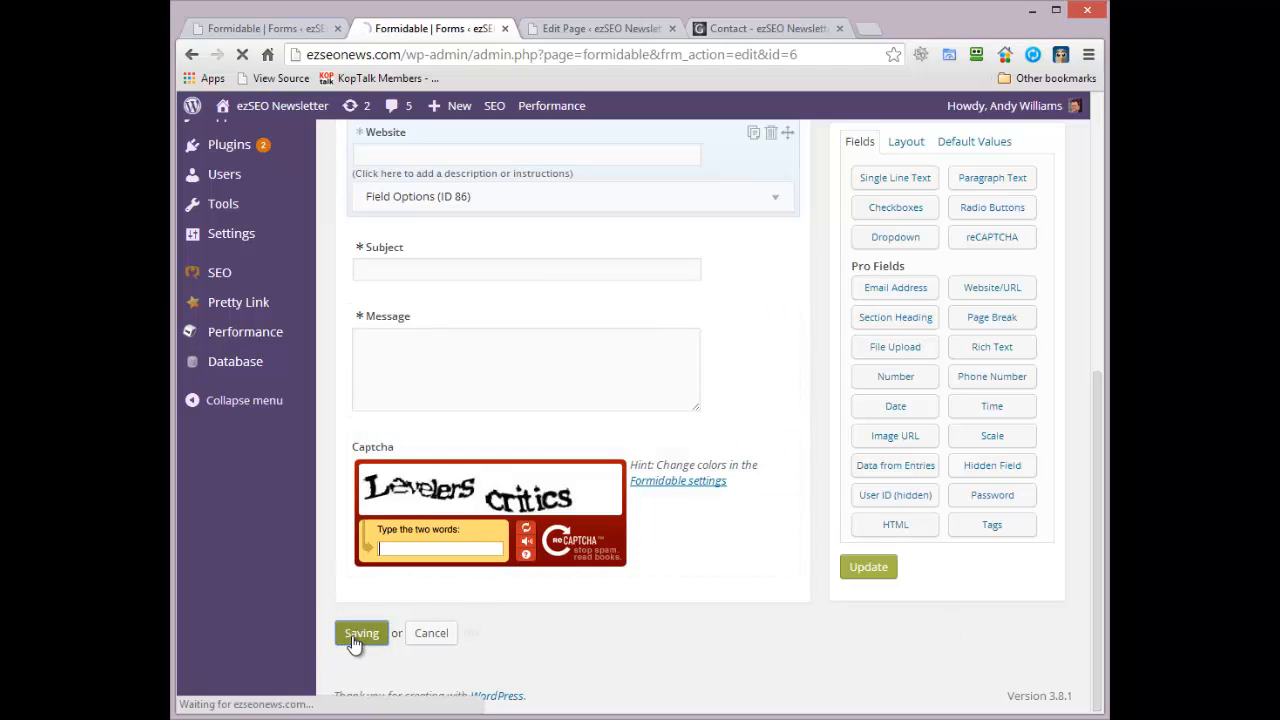
pyautogui.click(765, 28)
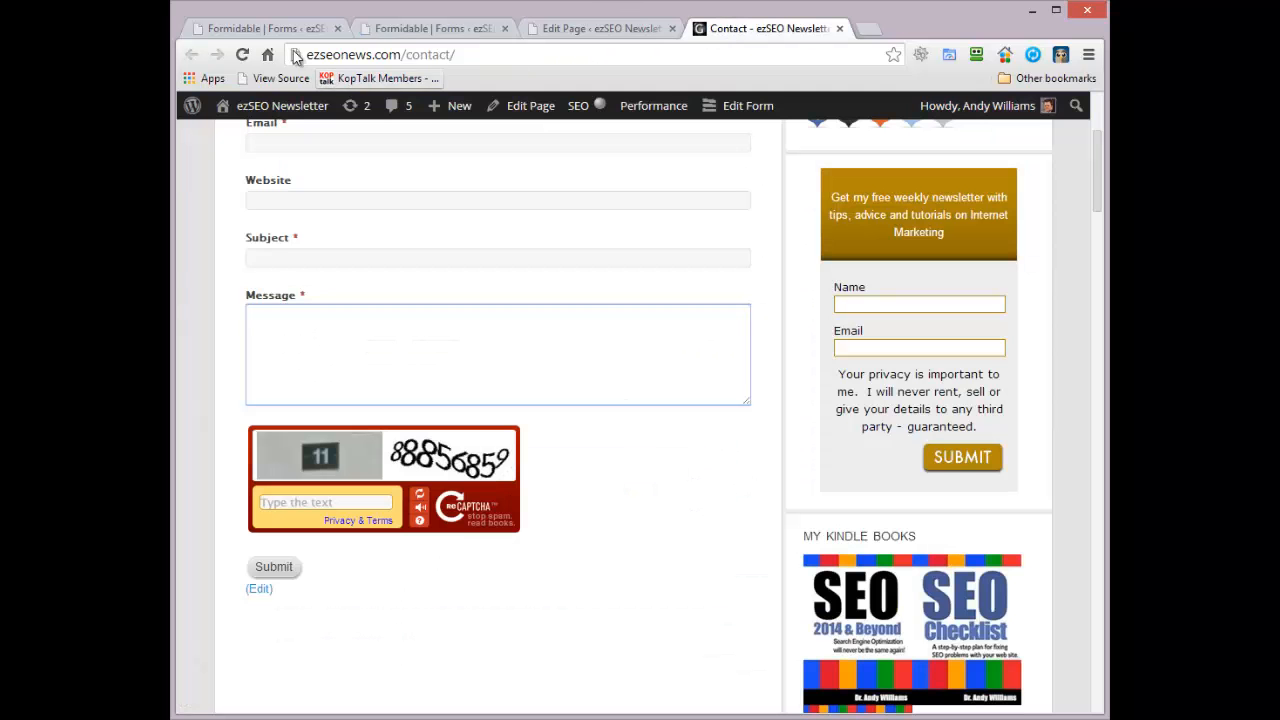
pyautogui.moveTo(1095, 198); pyautogui.dragTo(1093, 158)
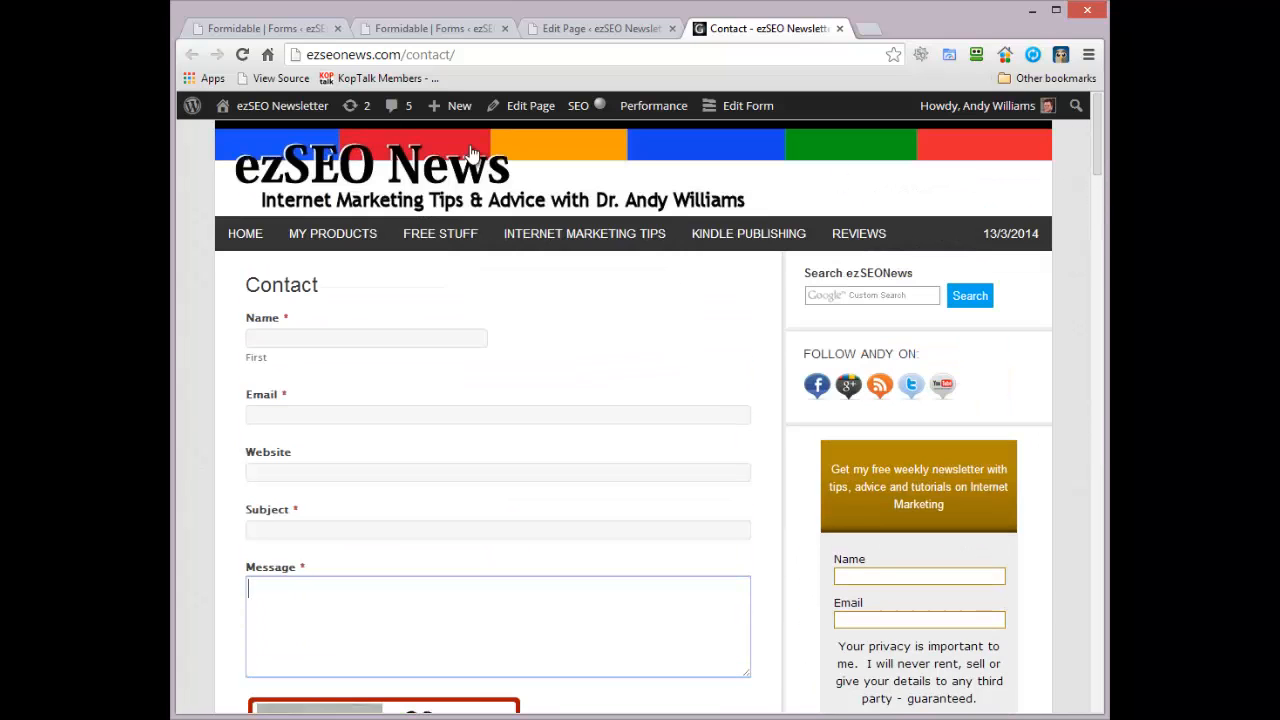
pyautogui.click(243, 55)
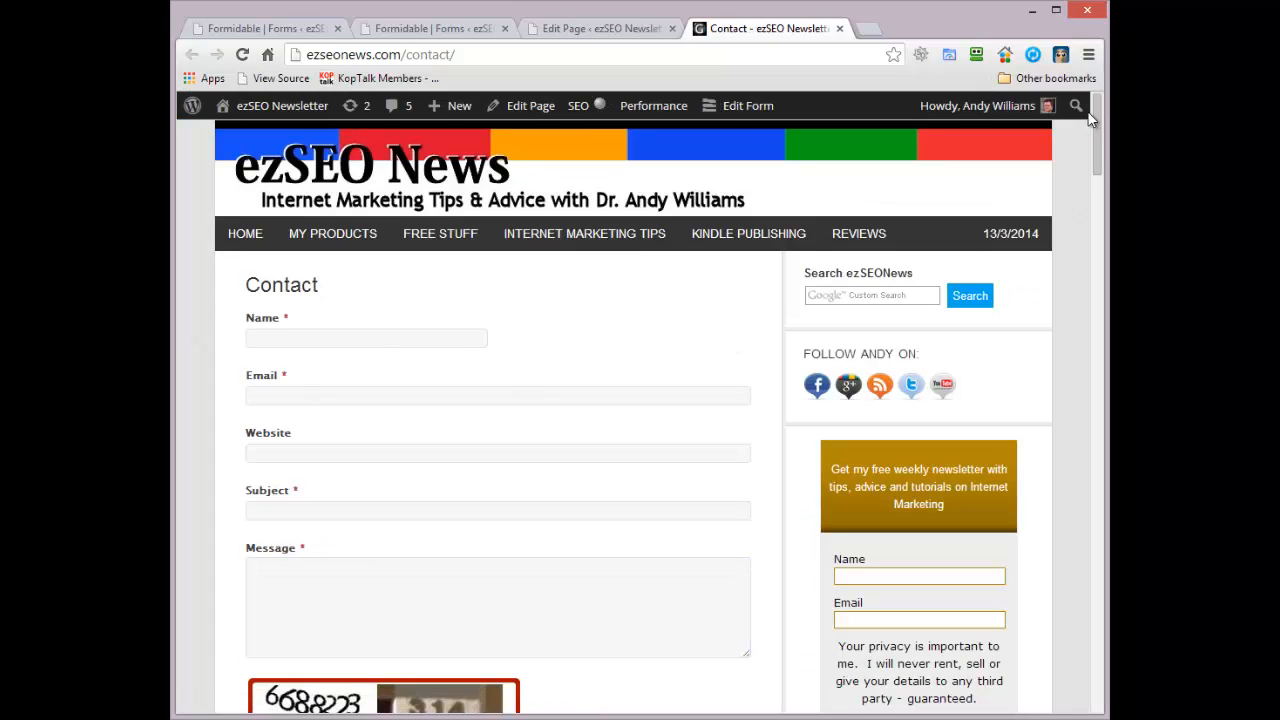
pyautogui.moveTo(1097, 112)
pyautogui.mouseDown()
pyautogui.moveTo(1102, 159)
pyautogui.moveTo(1102, 104)
pyautogui.mouseUp()
pyautogui.click(600, 28)
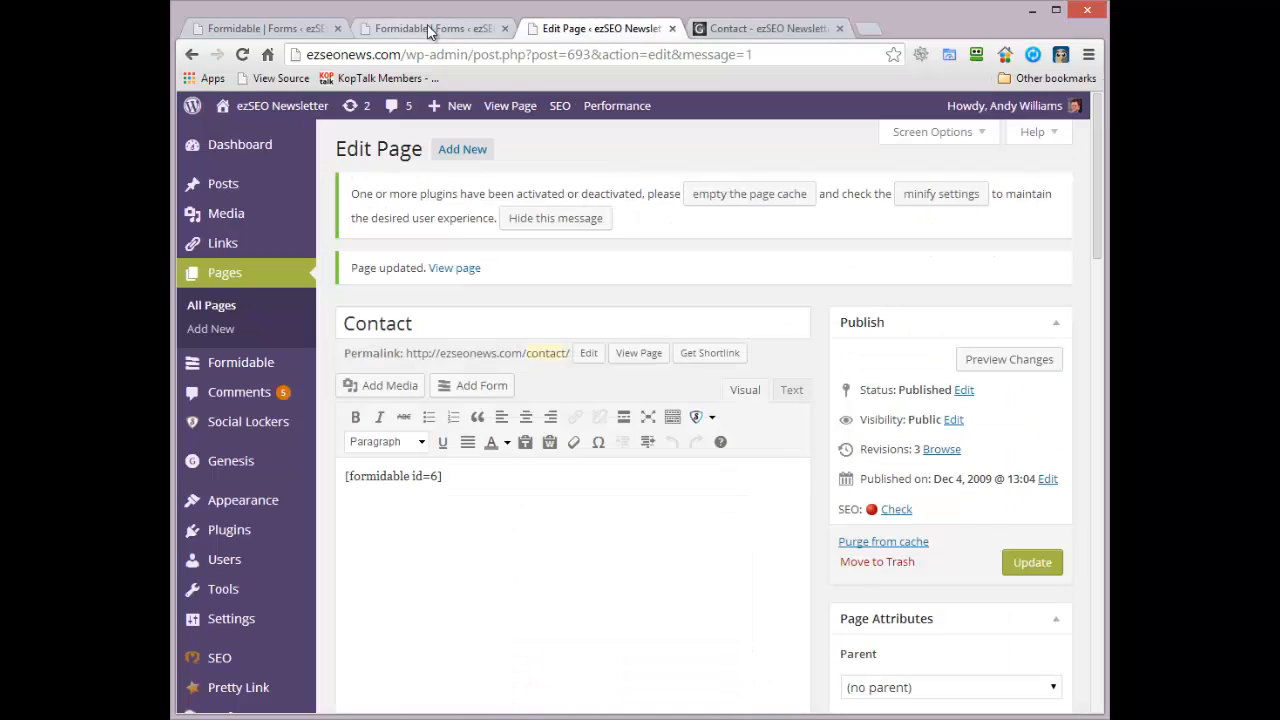
pyautogui.click(428, 32)
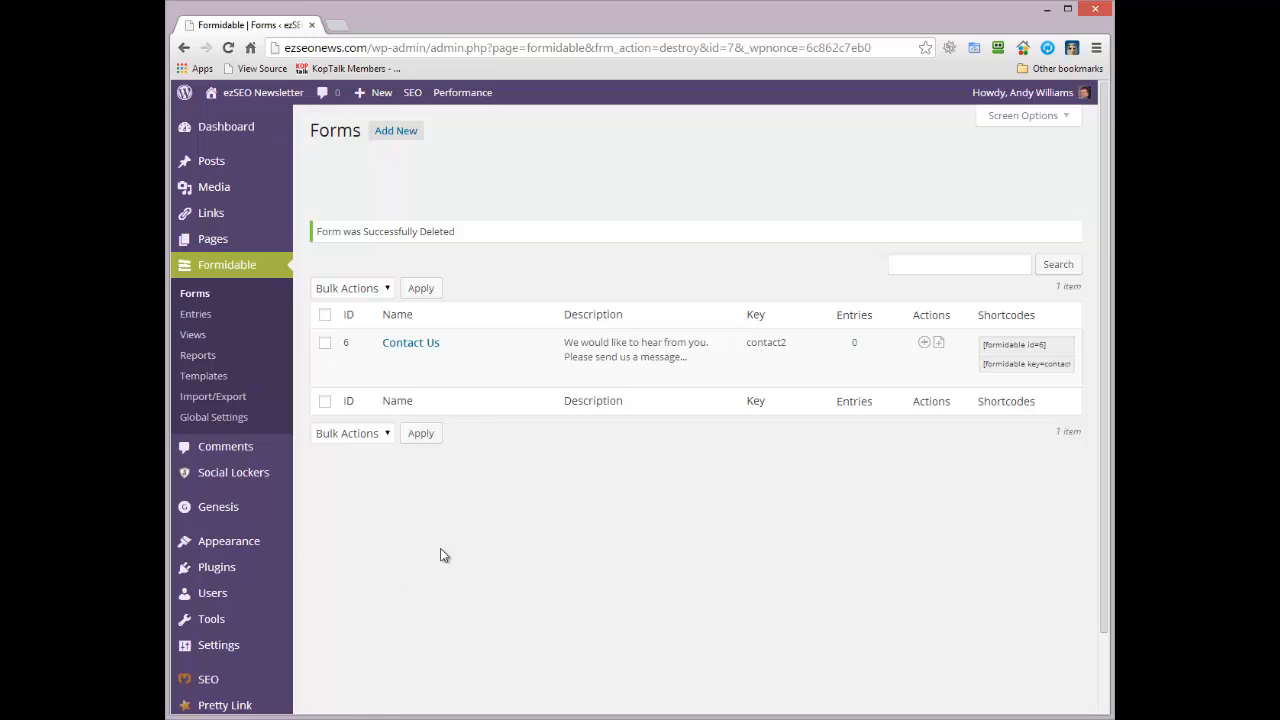
# - Create a new blank Formidable form titled "Guest Posting Form"
pyautogui.click(383, 137)
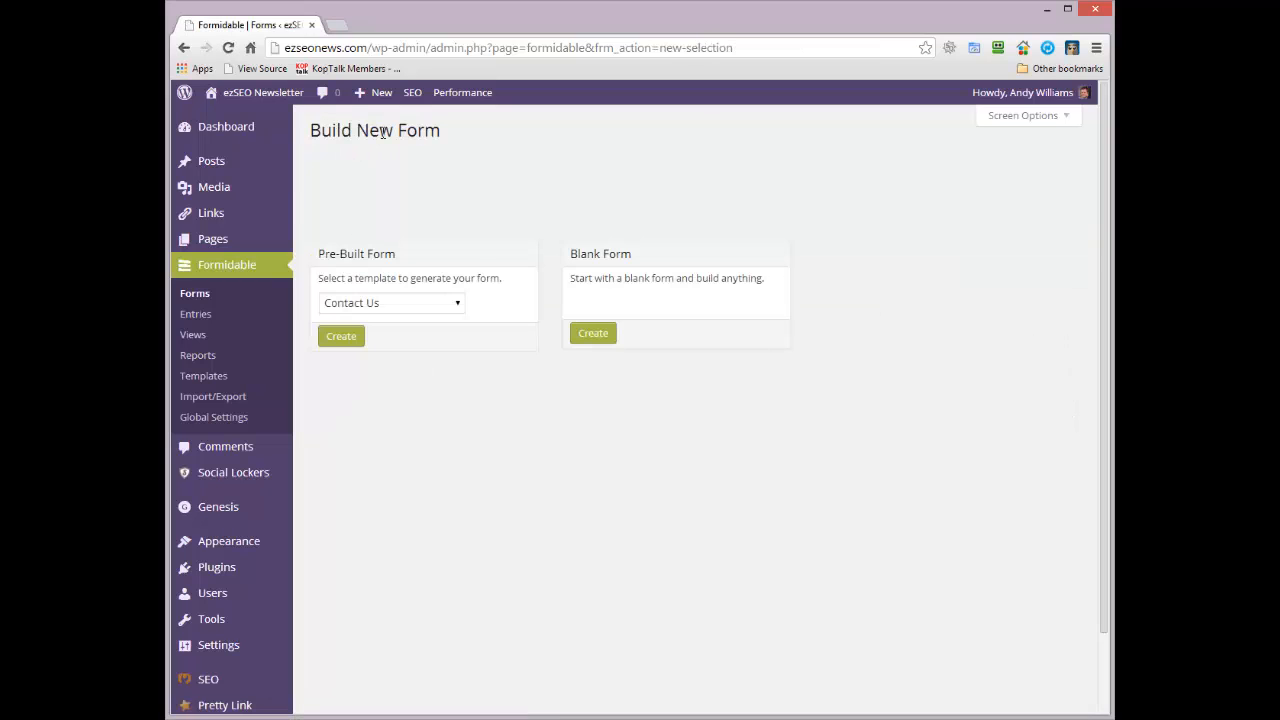
pyautogui.click(603, 335)
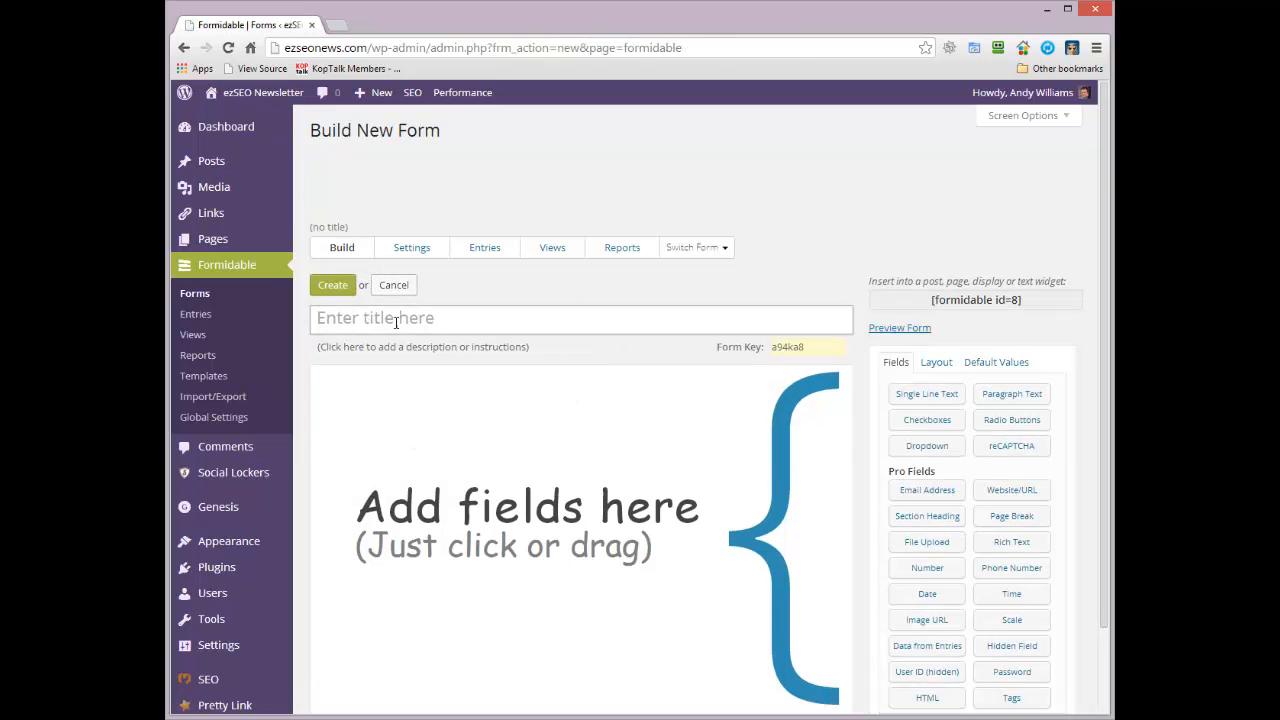
pyautogui.click(394, 321)
pyautogui.write('Guest Posting Fo')
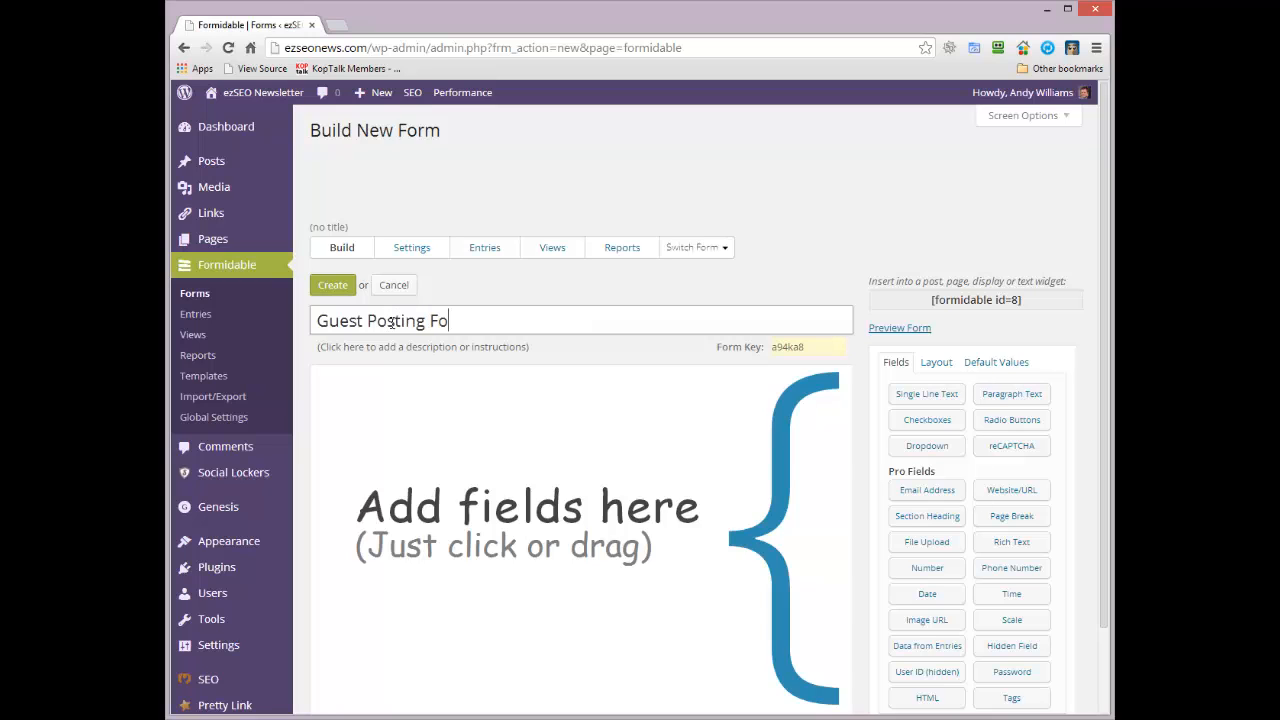
pyautogui.write('rm')
pyautogui.click(333, 286)
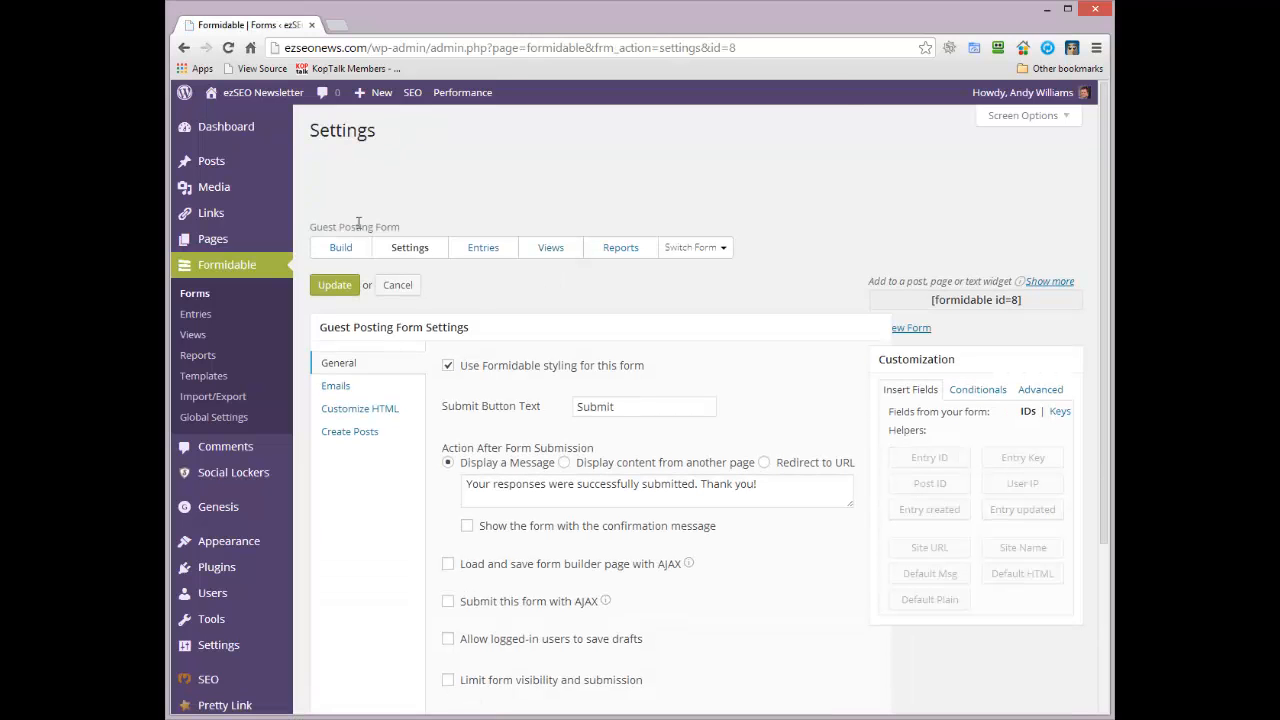
# - Open the Guest Posting Form from the forms list and copy its [formidable id=8] shortcode
pyautogui.click(197, 292)
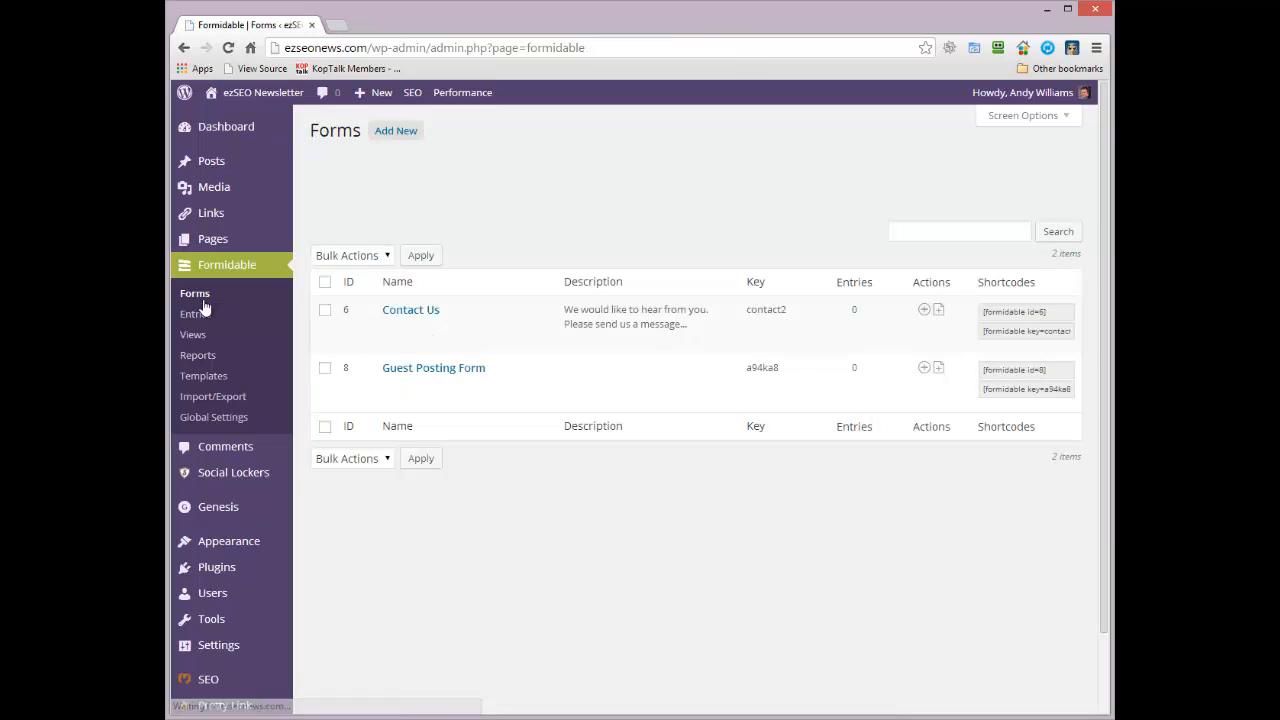
pyautogui.click(466, 370)
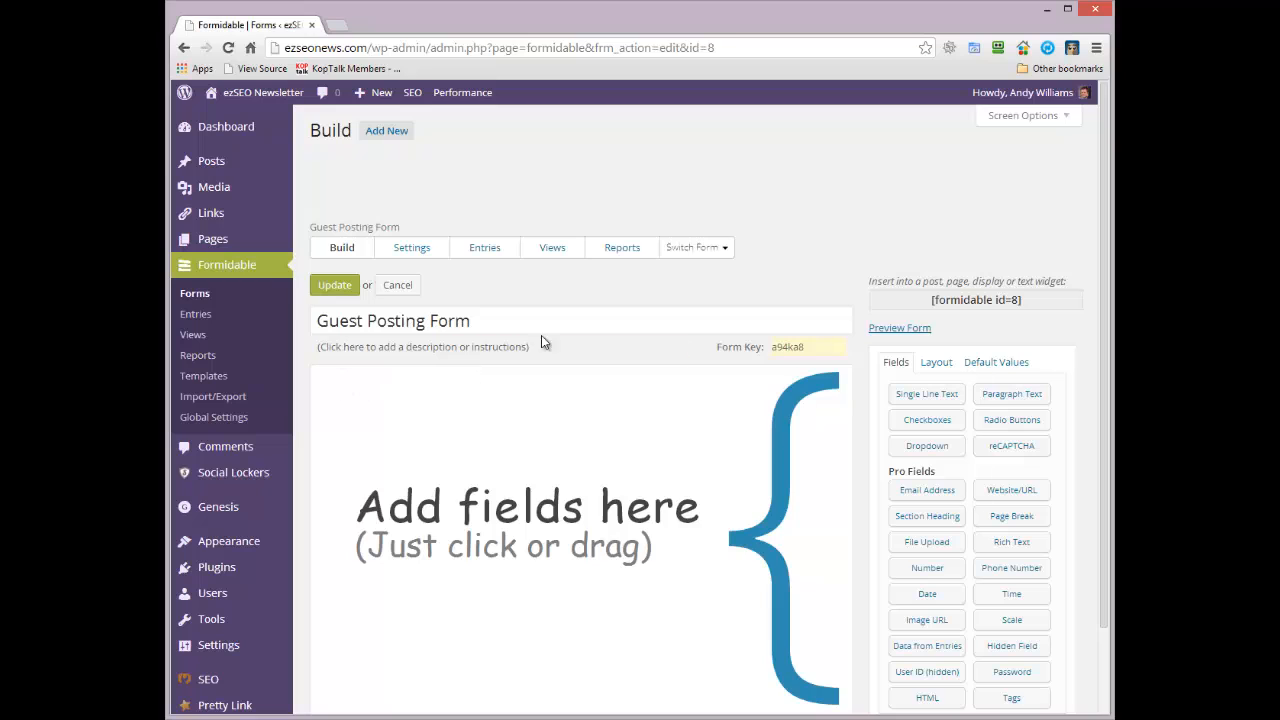
pyautogui.click(1028, 306)
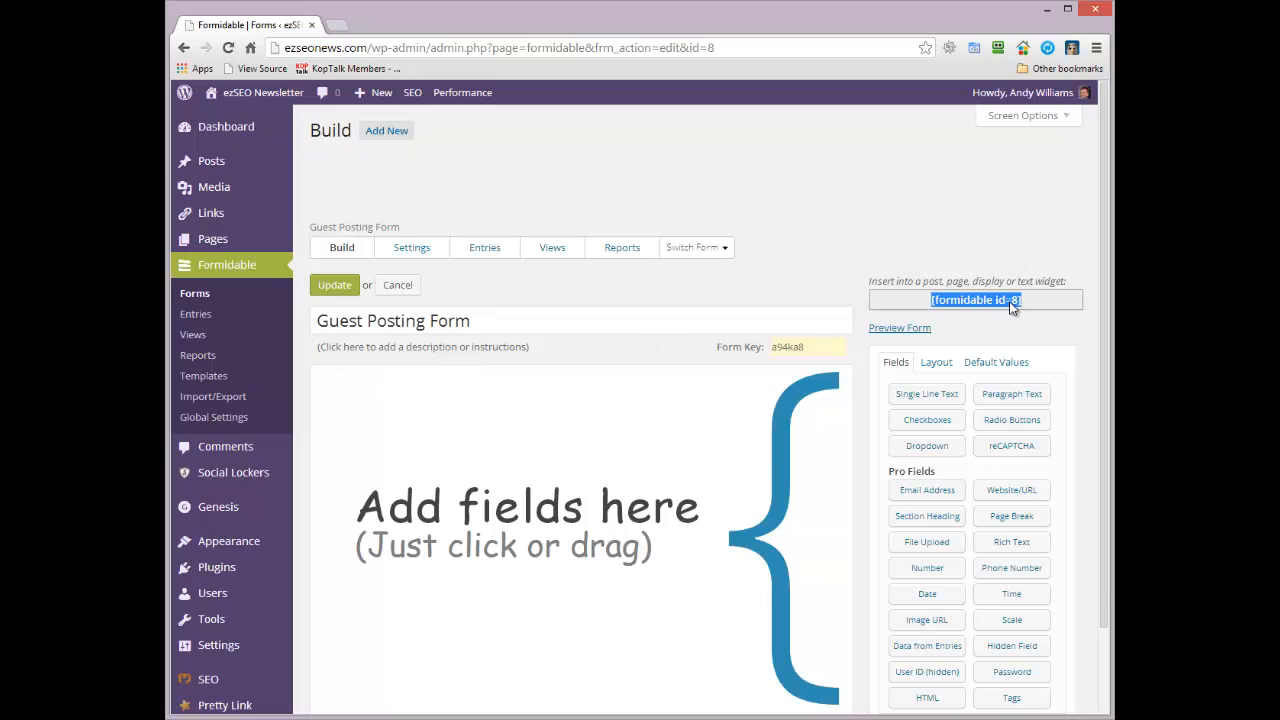
pyautogui.rightClick(1012, 308)
pyautogui.click(1038, 370)
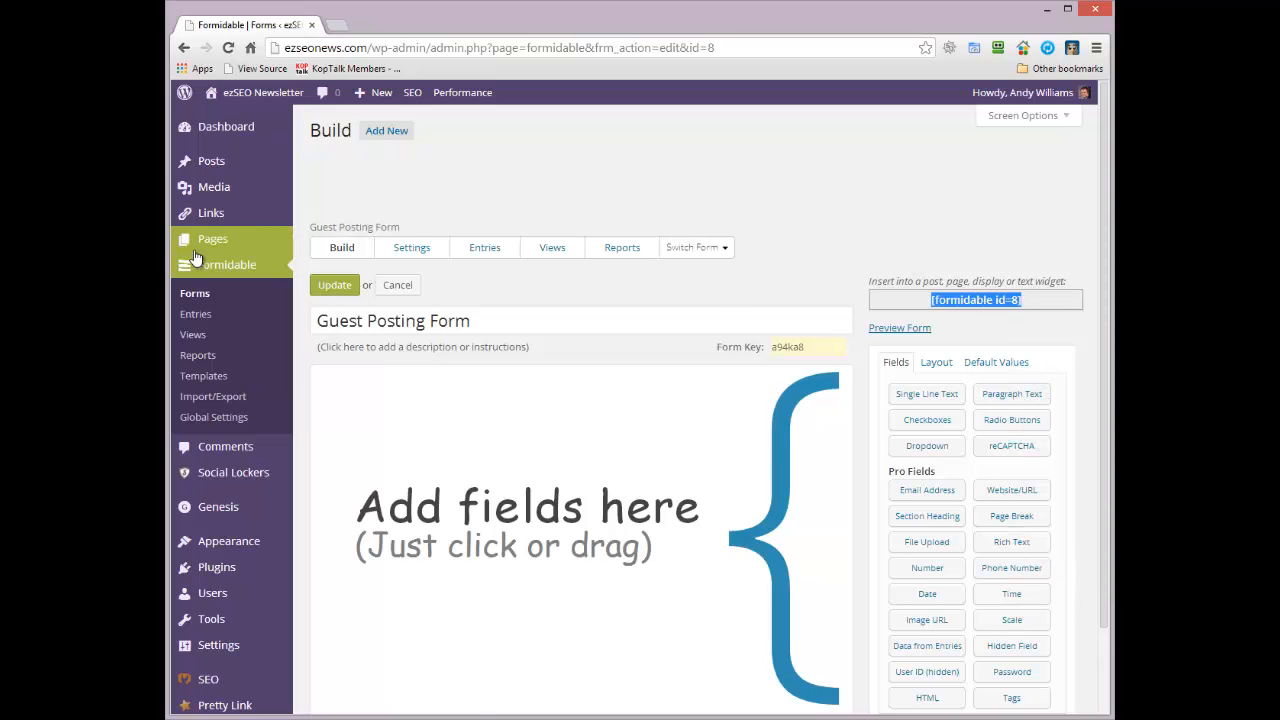
# - Publish a new page titled "Submit your Guest Posts" with the copied [formidable id=8] shortcode as its content
pyautogui.click(324, 261)
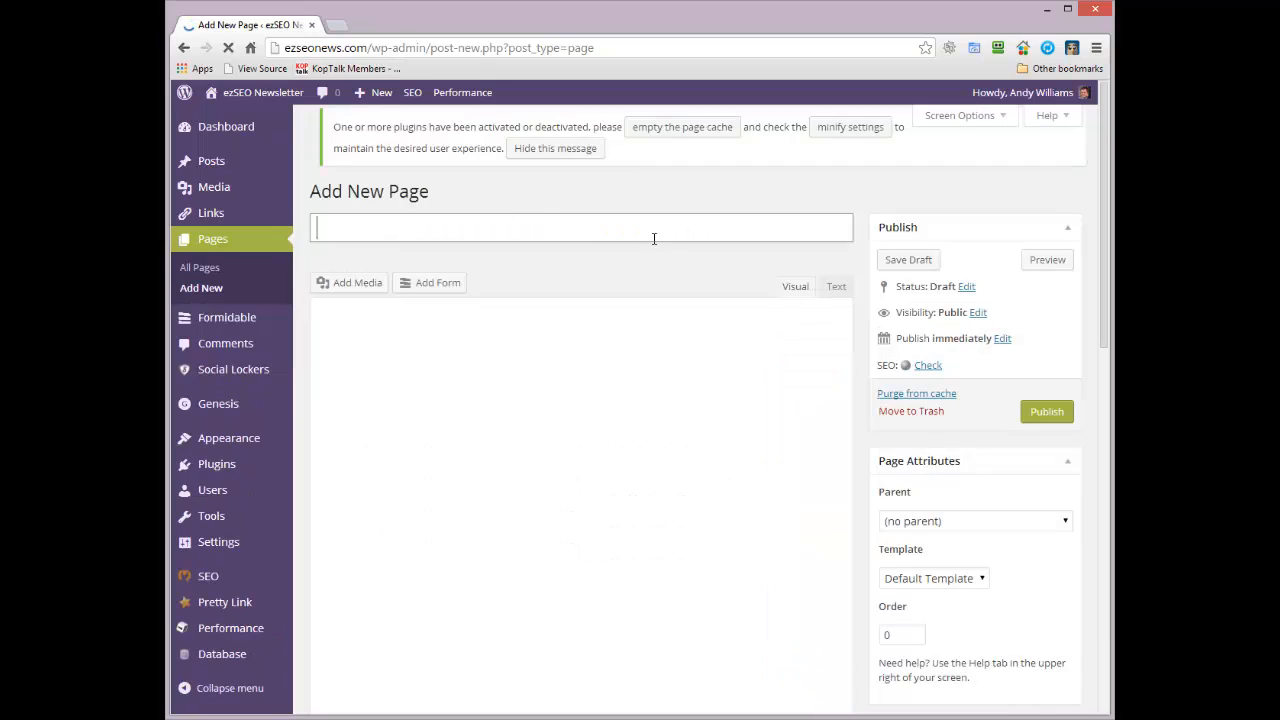
pyautogui.write('Guest Po')
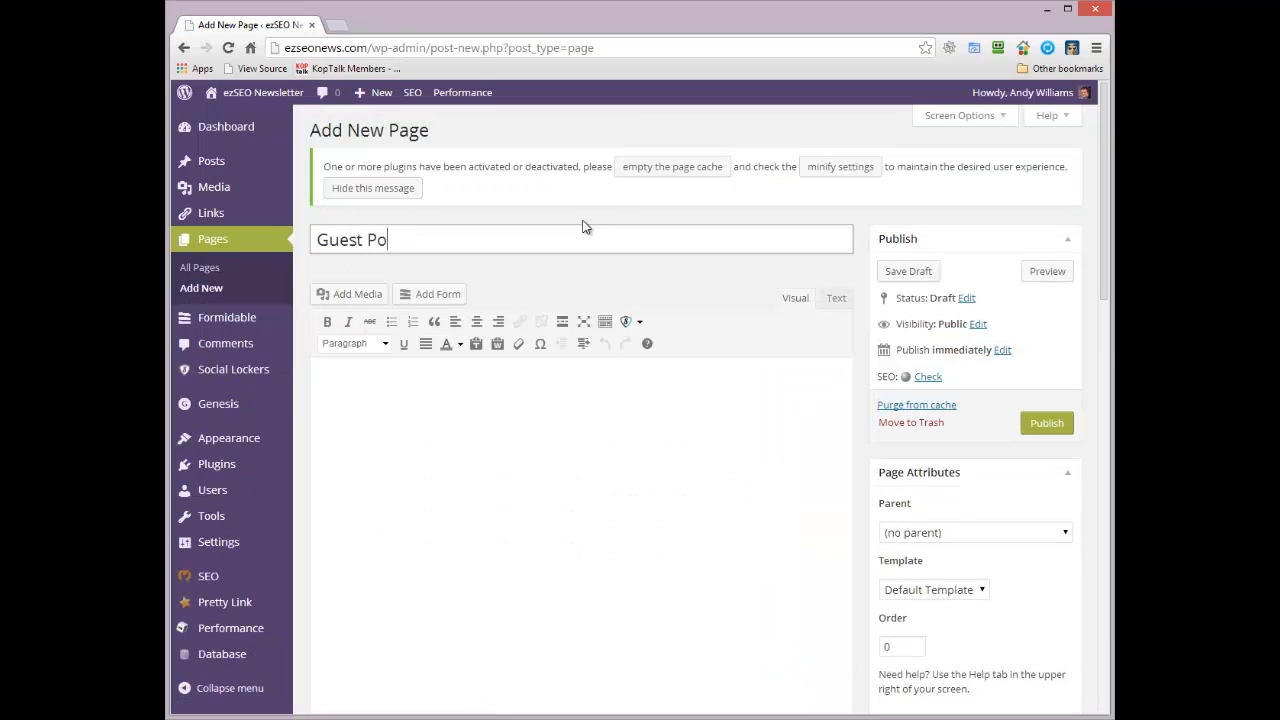
pyautogui.write('stSubmit your')
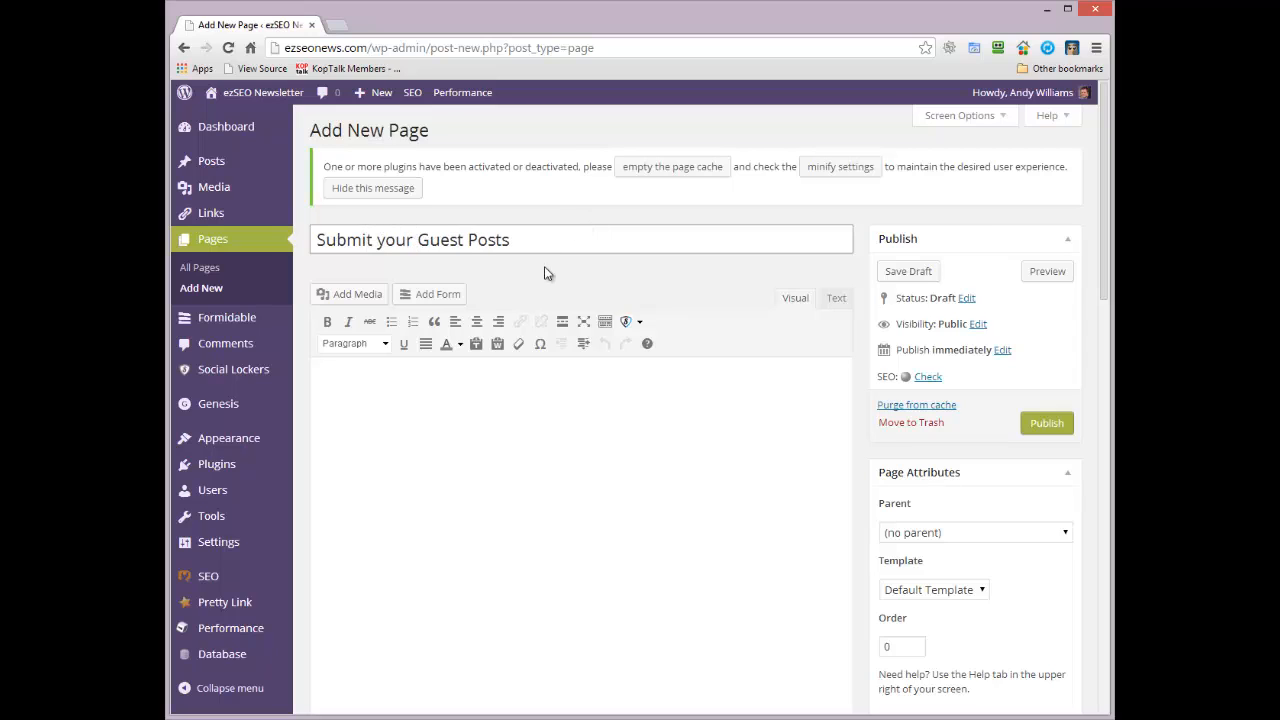
pyautogui.click(663, 474)
pyautogui.hotkey('ctrl', 'v')
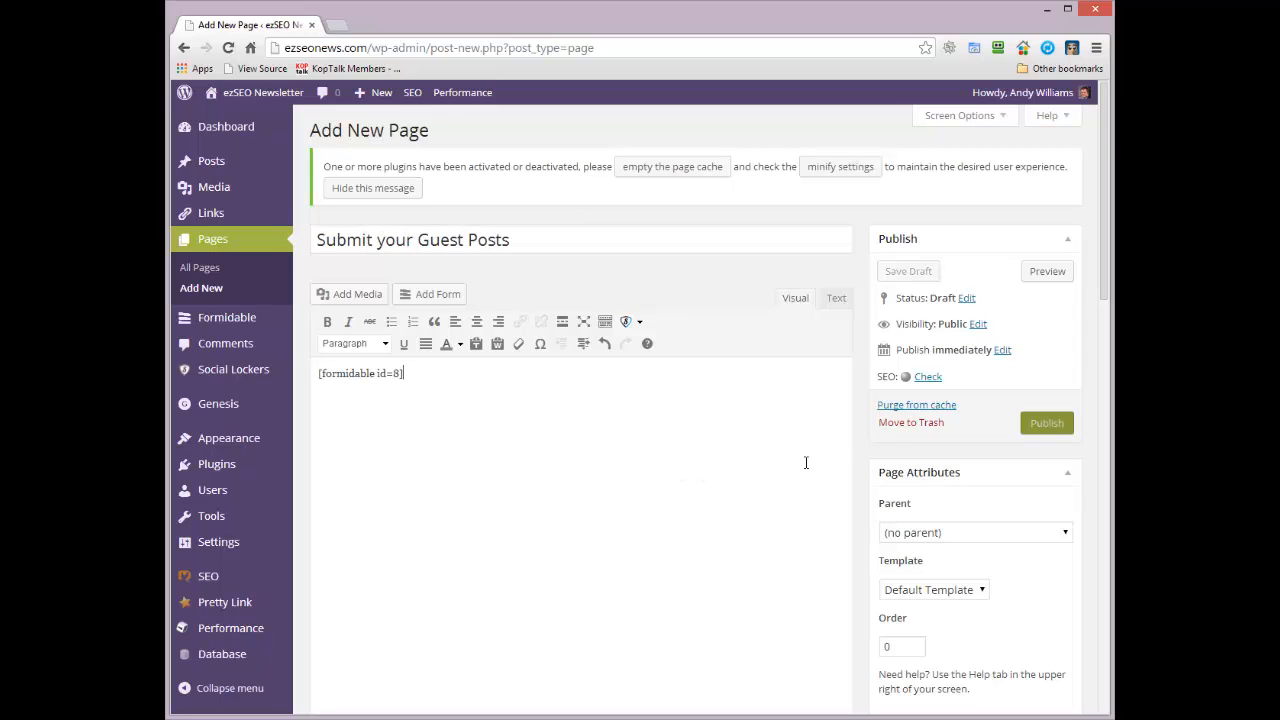
pyautogui.click(1047, 428)
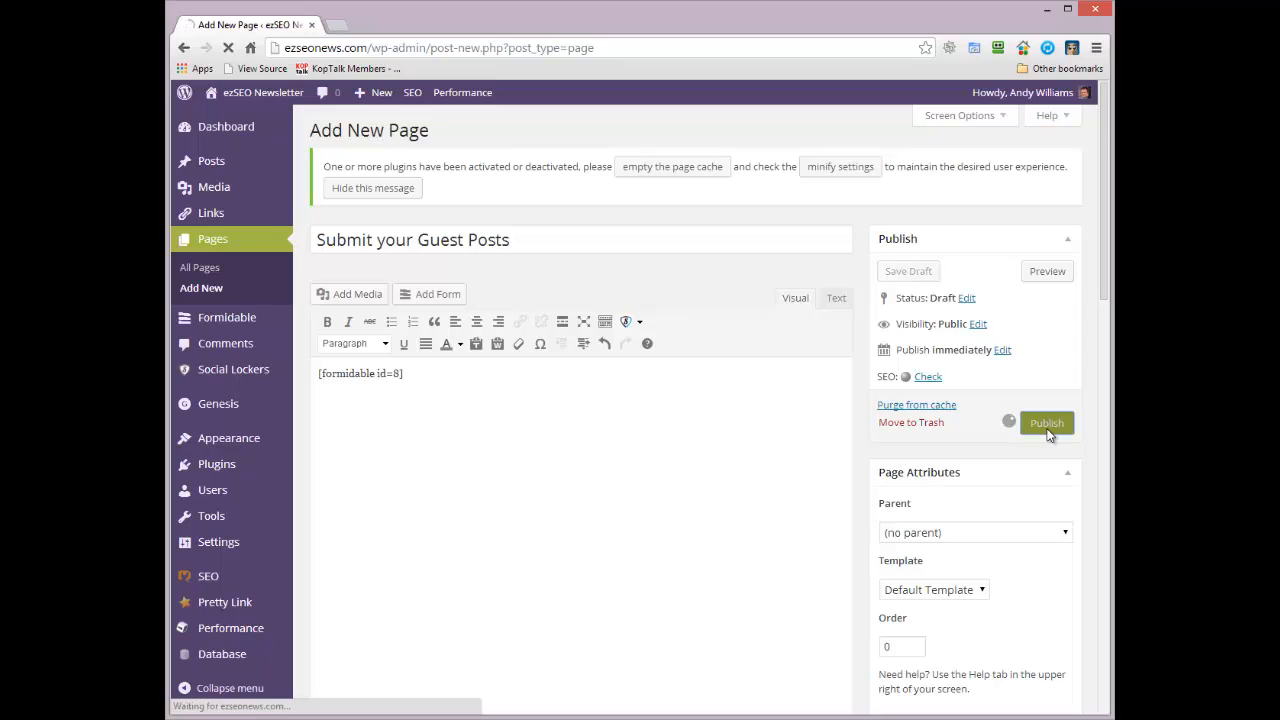
# - Set the Submit your Guest Posts page to the full-width layout without sidebars and update the page
pyautogui.moveTo(194, 516)
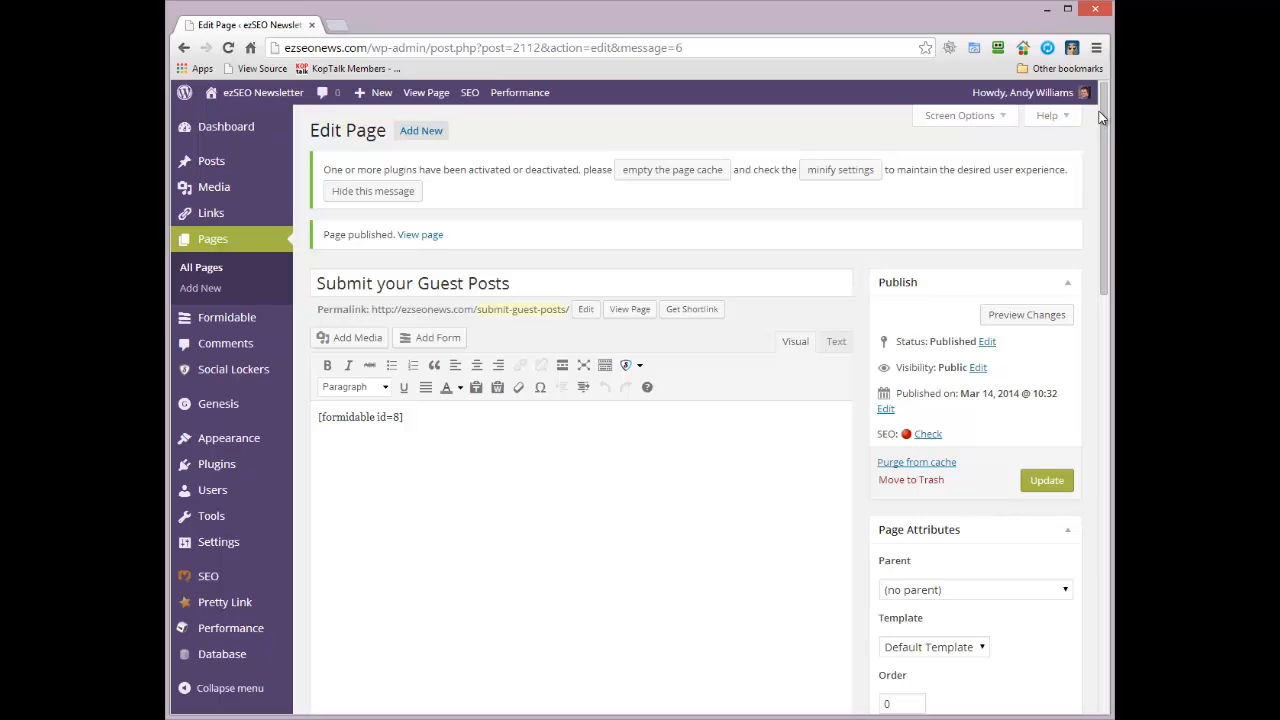
pyautogui.moveTo(1104, 140); pyautogui.dragTo(1092, 259)
pyautogui.scroll(-1, 1092, 259)
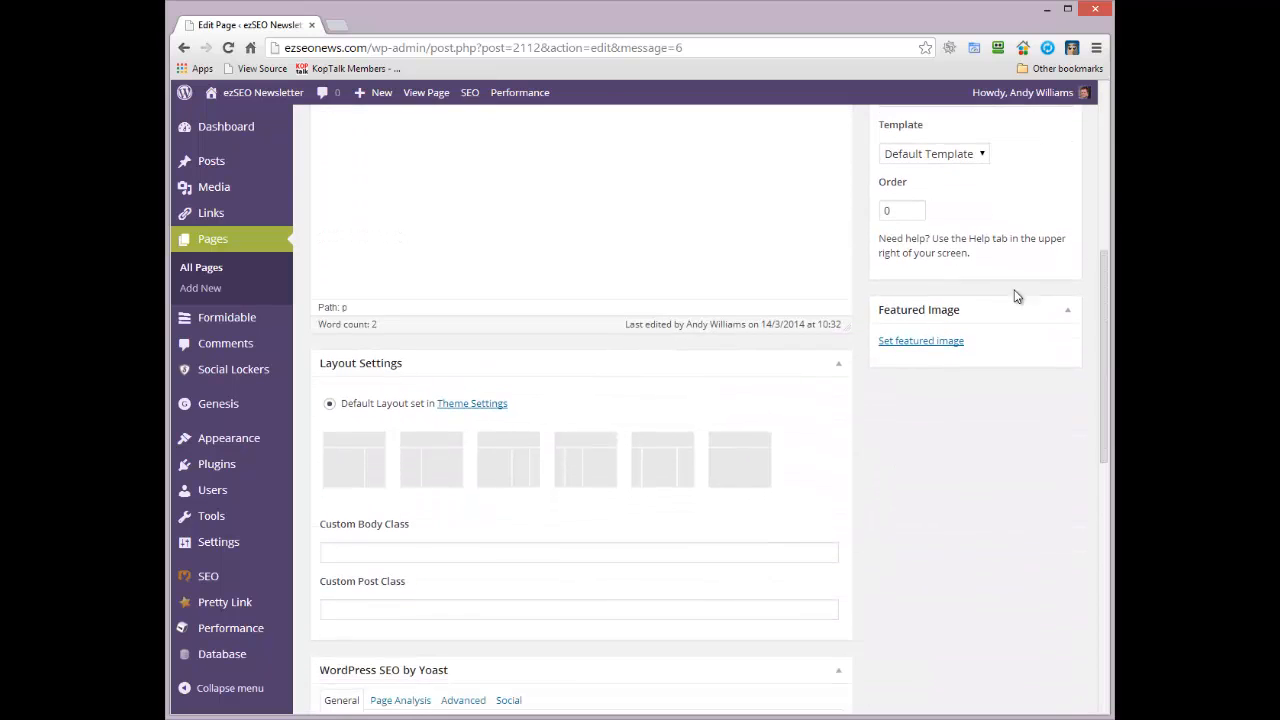
pyautogui.click(752, 460)
pyautogui.scroll(5, 1100, 441)
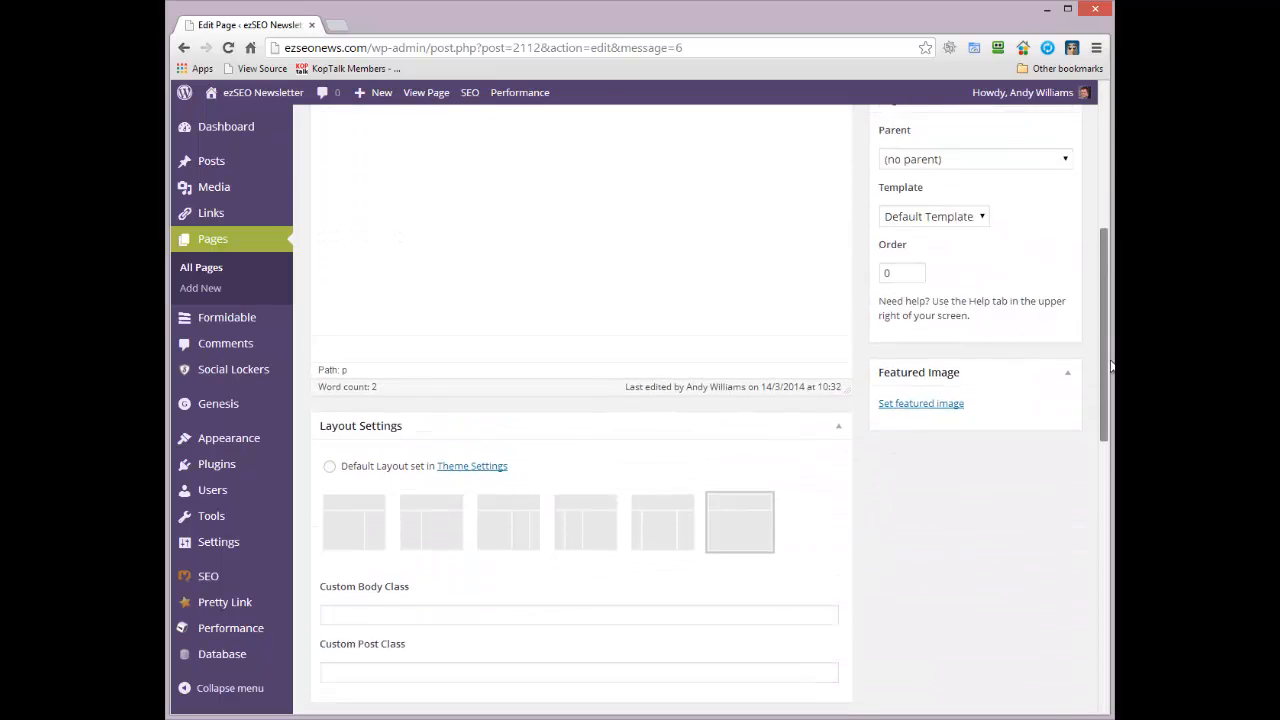
pyautogui.click(1060, 443)
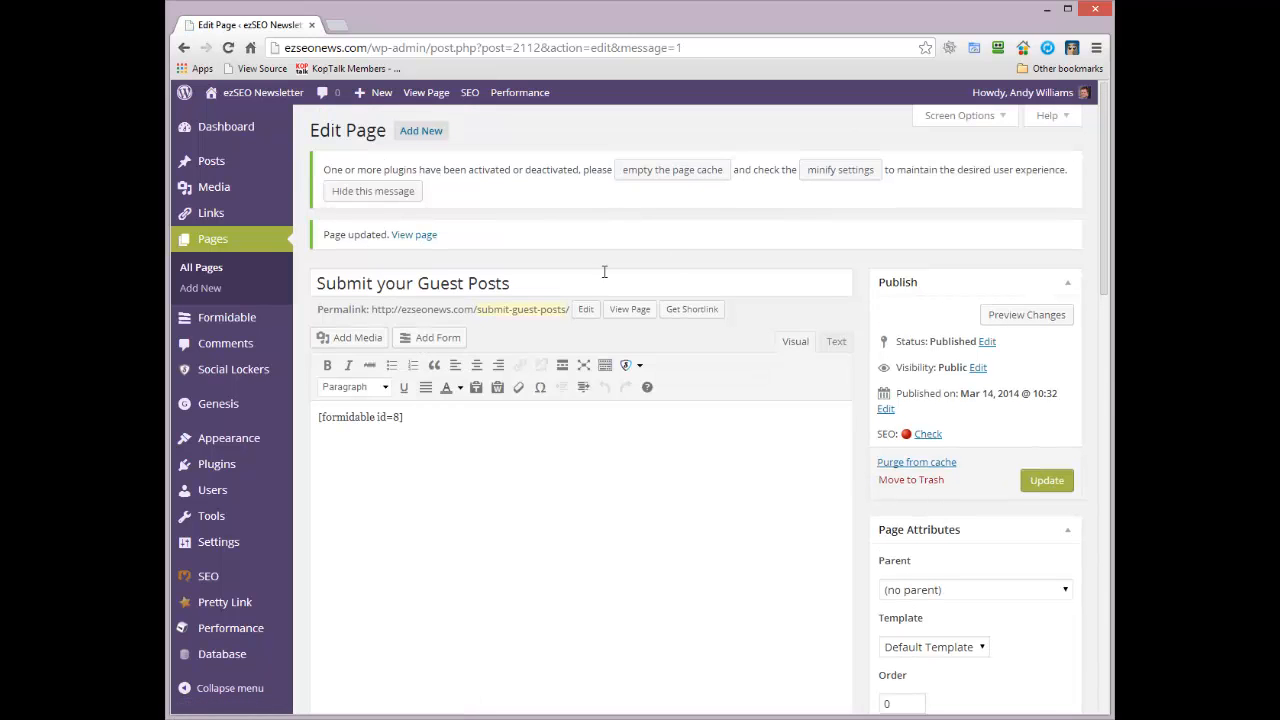
# - Open the live Submit your Guest Posts page in a new tab, check it, and return to the page editor
pyautogui.rightClick(624, 312)
pyautogui.click(655, 319)
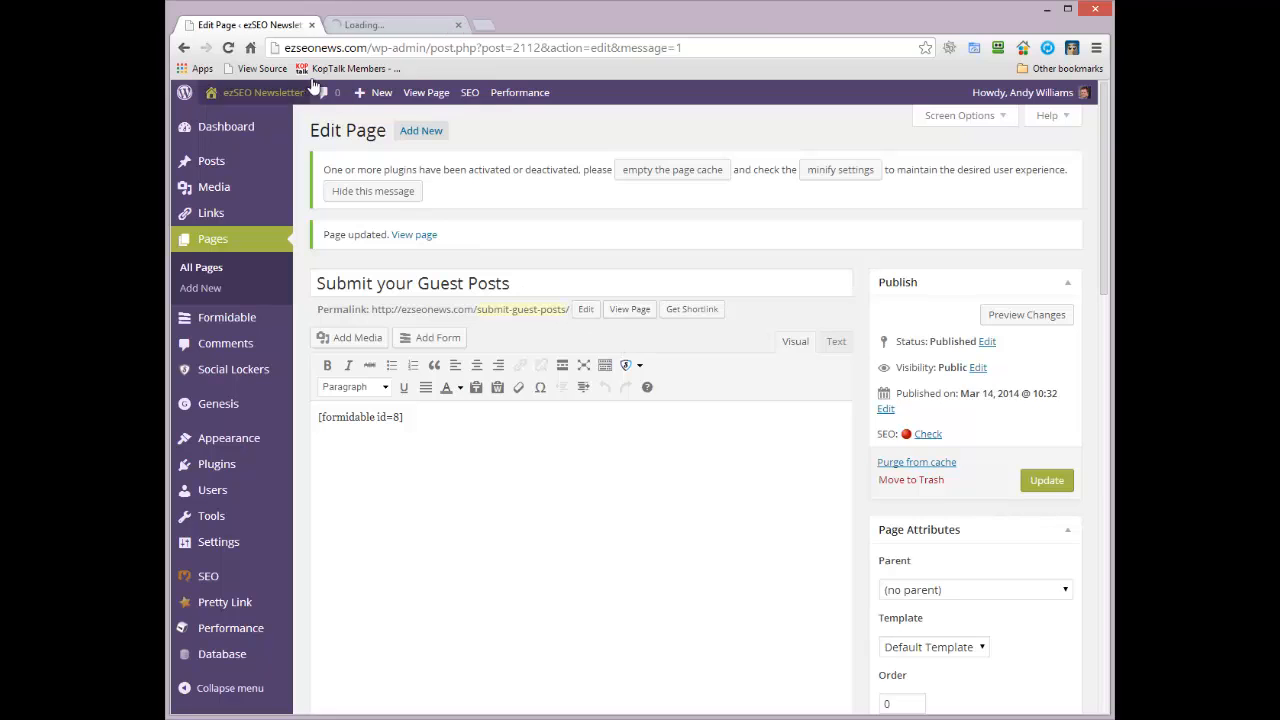
pyautogui.click(403, 18)
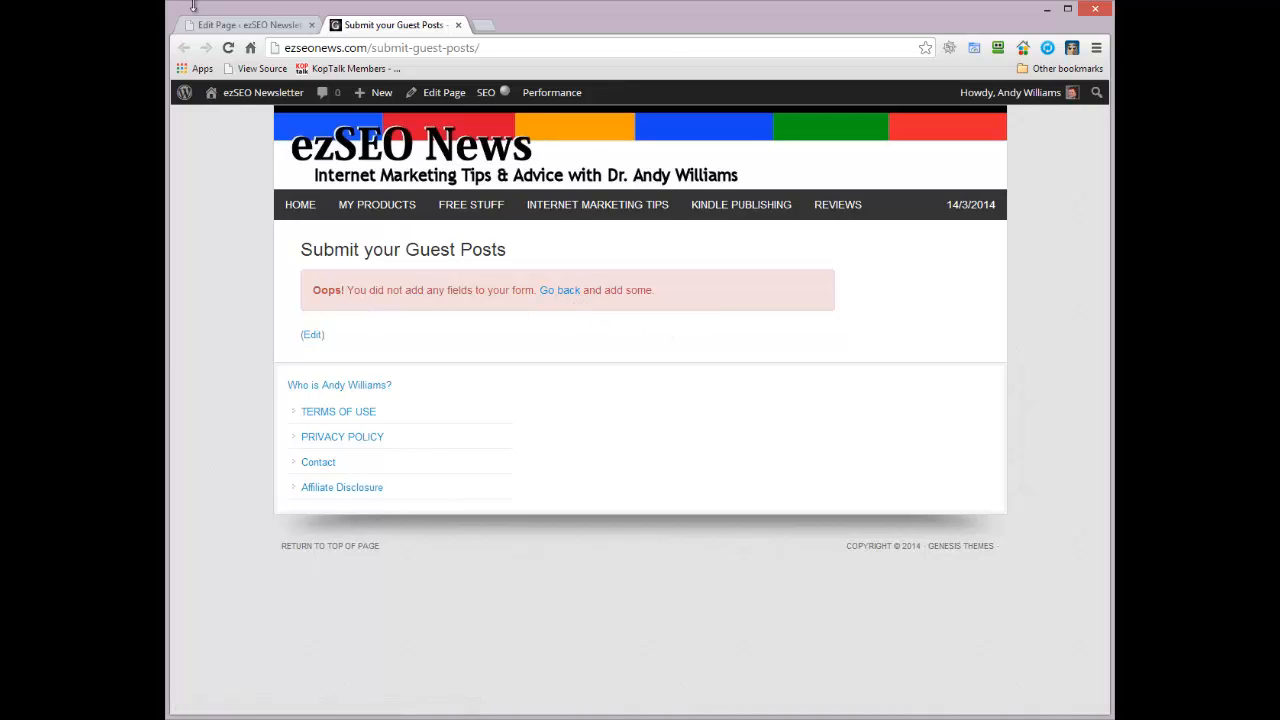
pyautogui.click(245, 24)
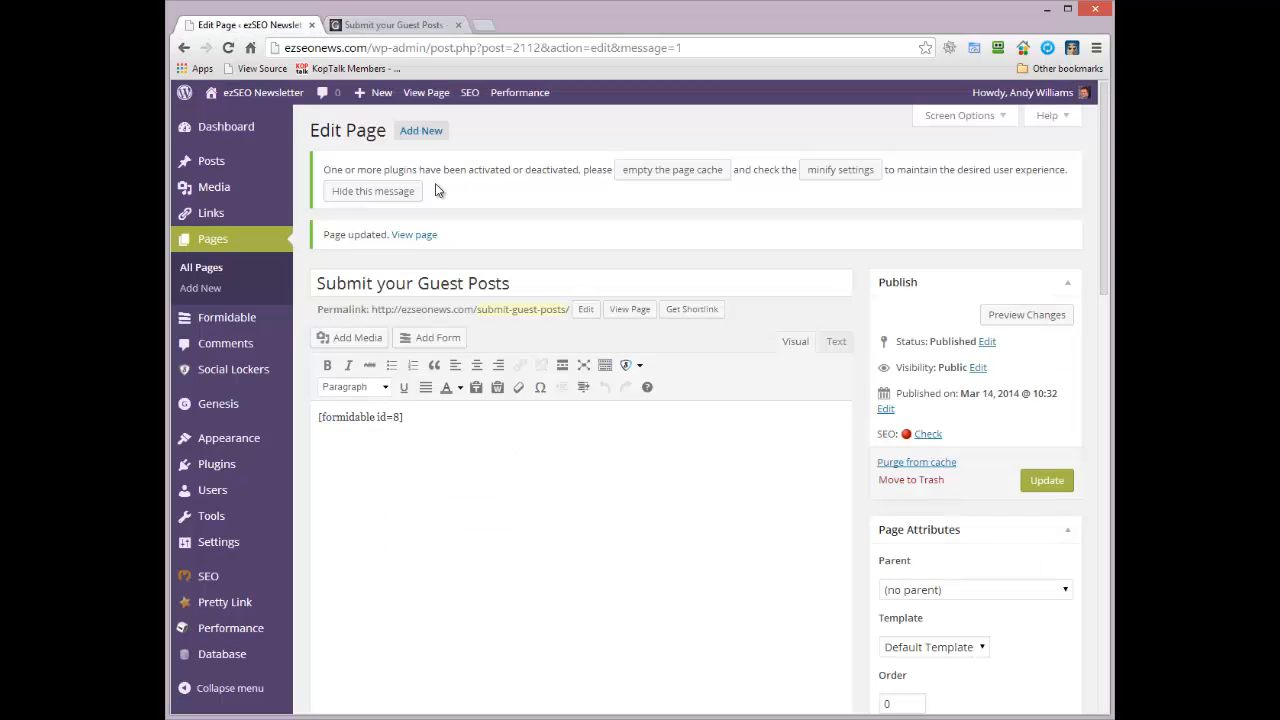
# - Open the Guest Posting Form for editing and add a single line text field labelled "Your Name"
pyautogui.click(228, 314)
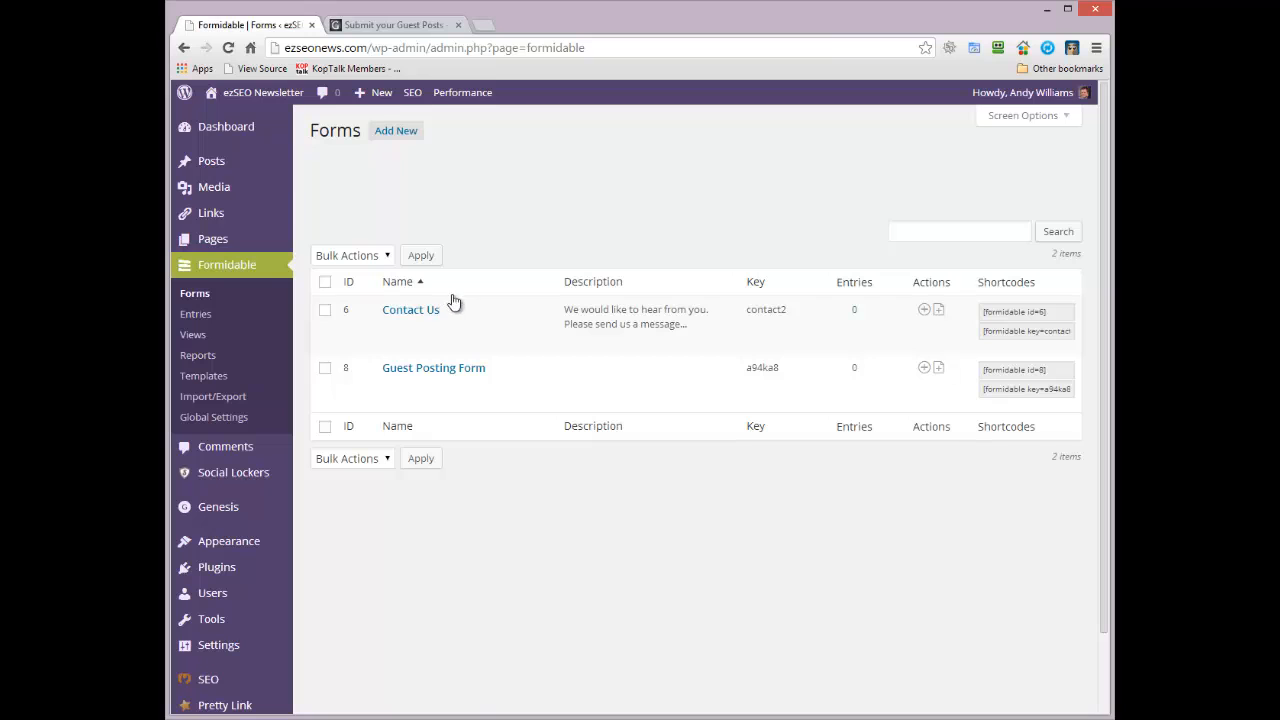
pyautogui.click(458, 370)
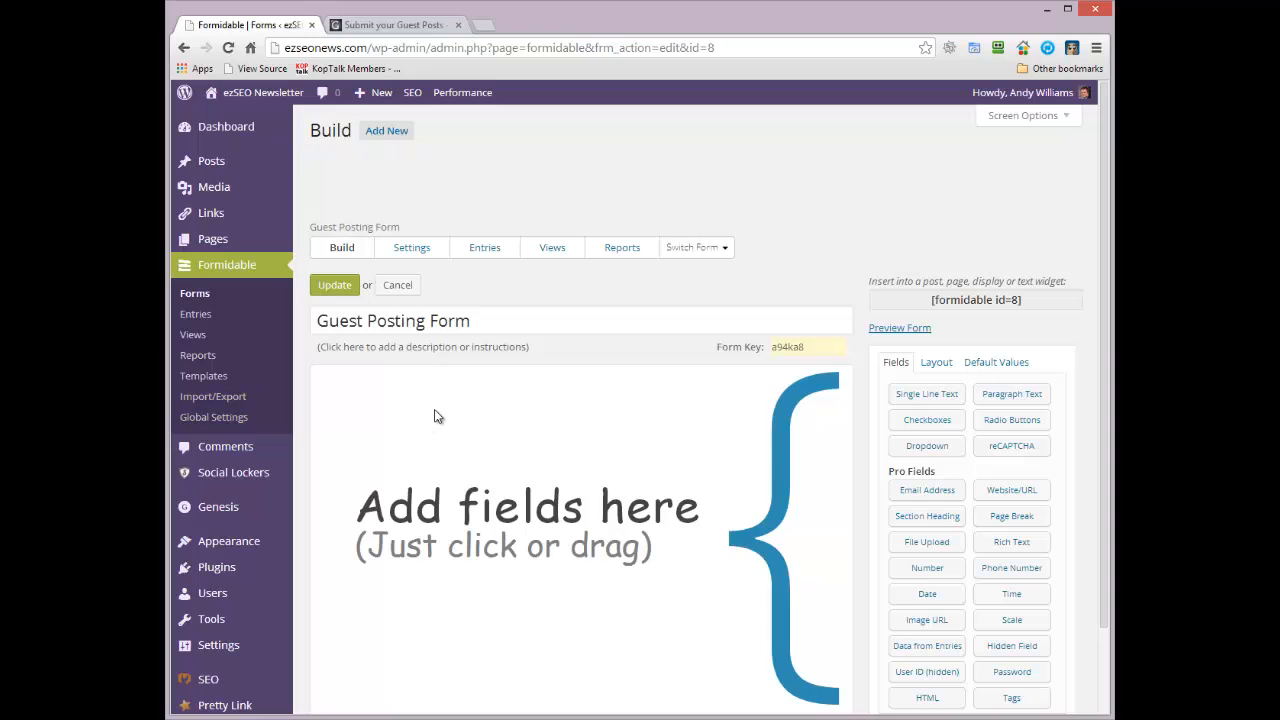
pyautogui.click(942, 397)
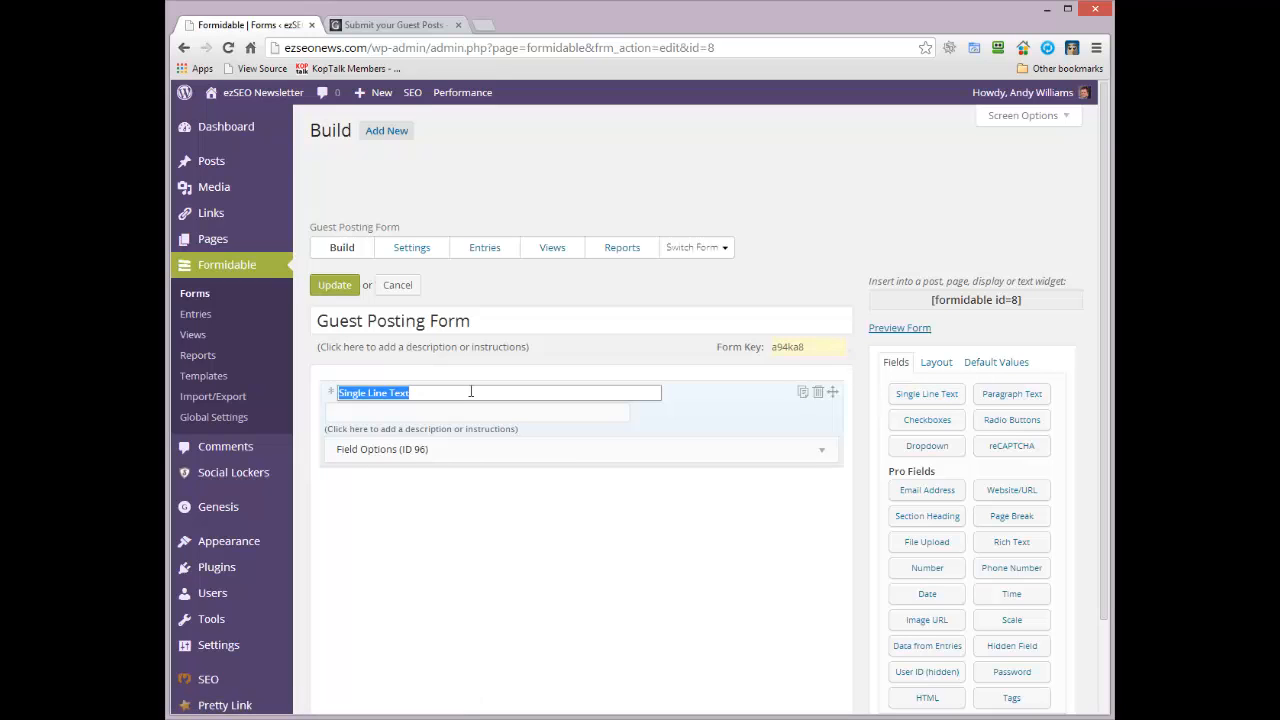
pyautogui.write('Ent')
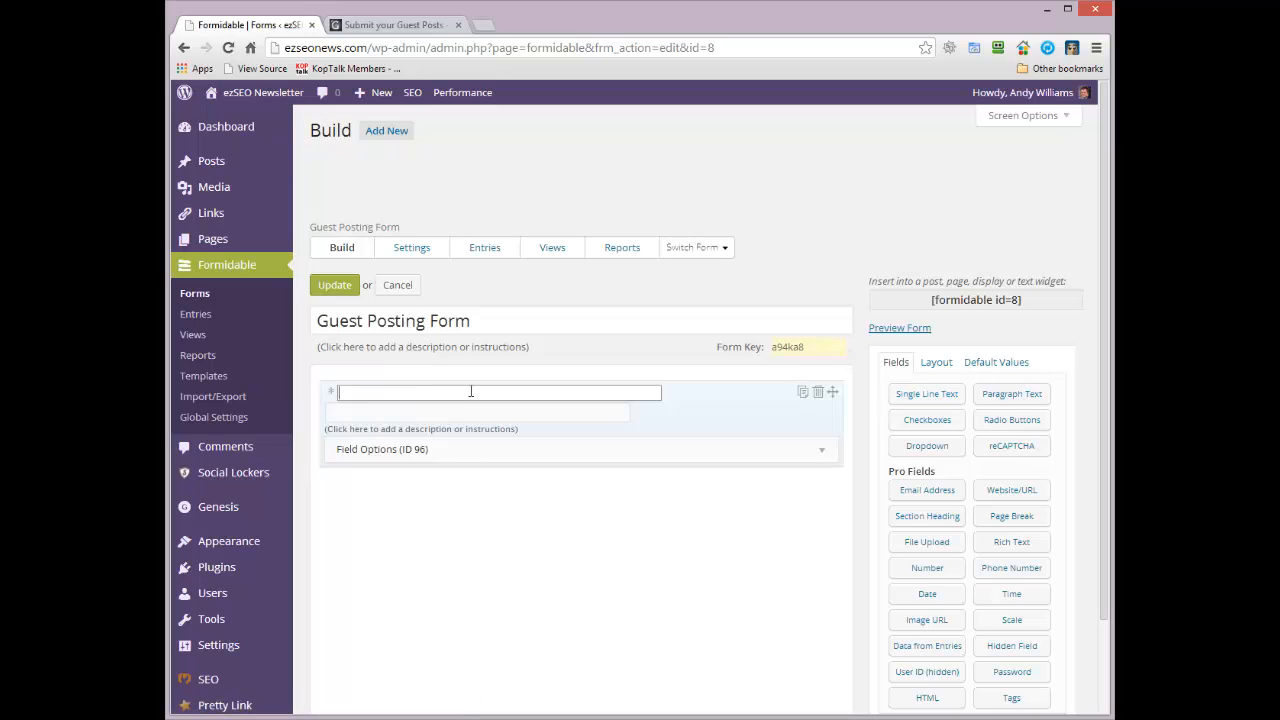
pyautogui.write('Your Name')
# - Make the Your Name field required in its field options
pyautogui.click(824, 450)
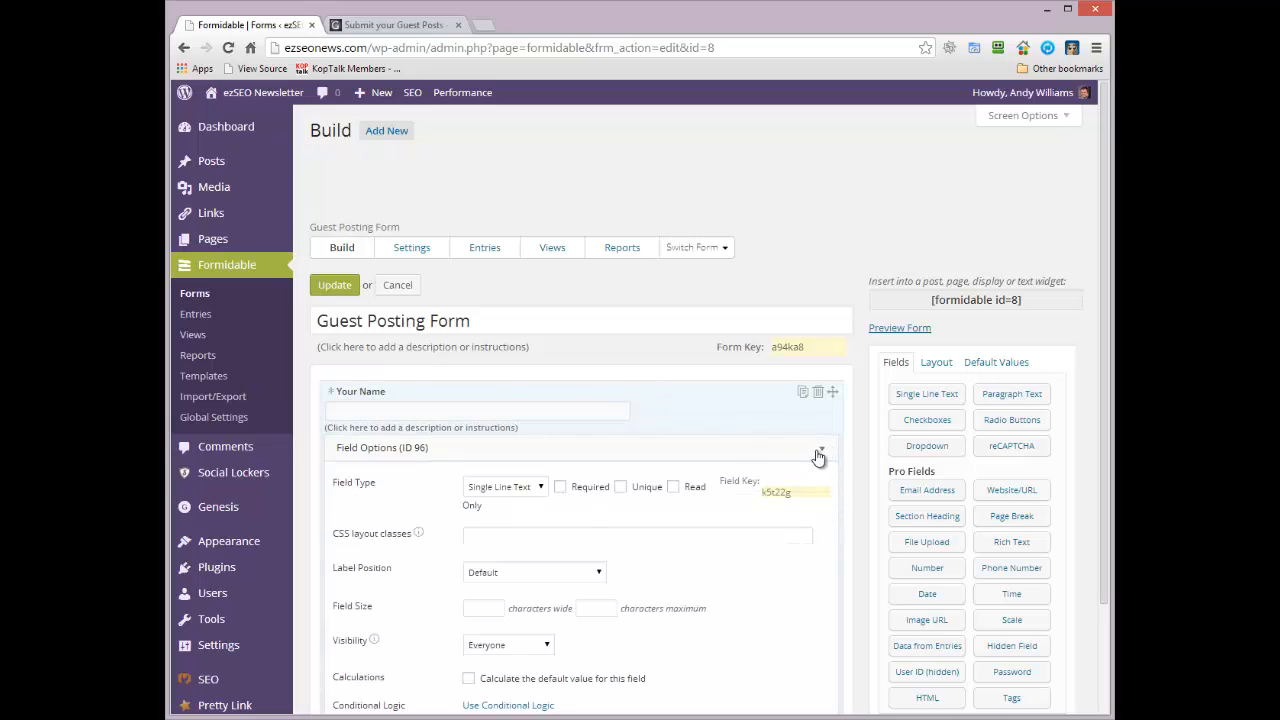
pyautogui.click(822, 451)
pyautogui.click(822, 451)
pyautogui.click(561, 487)
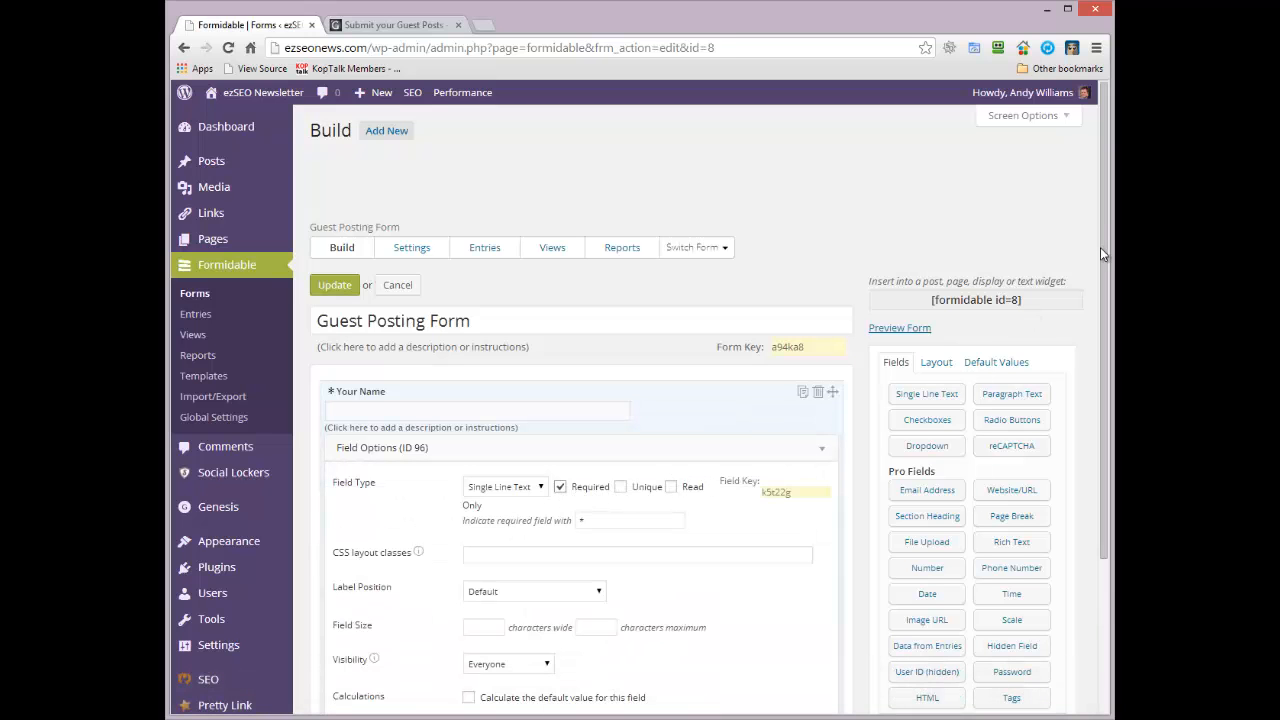
# - Set the Your Name field's description to "Enter your real name." and update the form
pyautogui.moveTo(1100, 247); pyautogui.dragTo(1107, 413)
pyautogui.scroll(2, 581, 450)
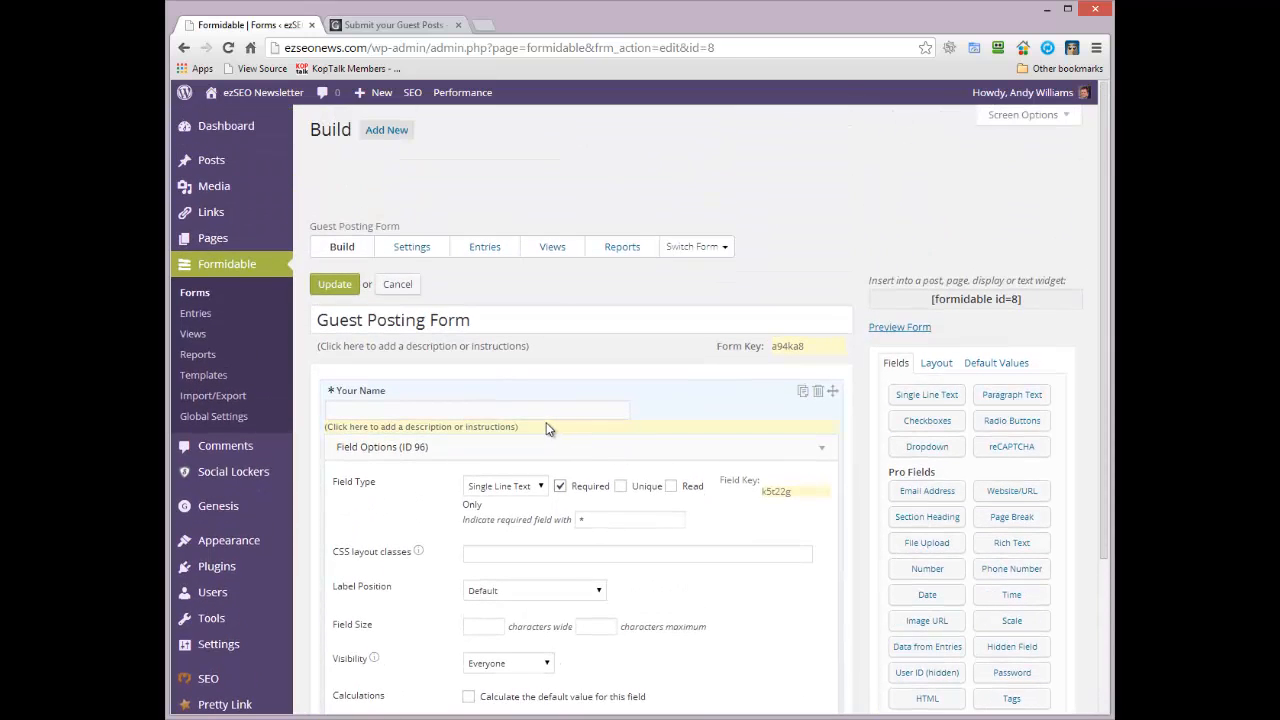
pyautogui.click(546, 425)
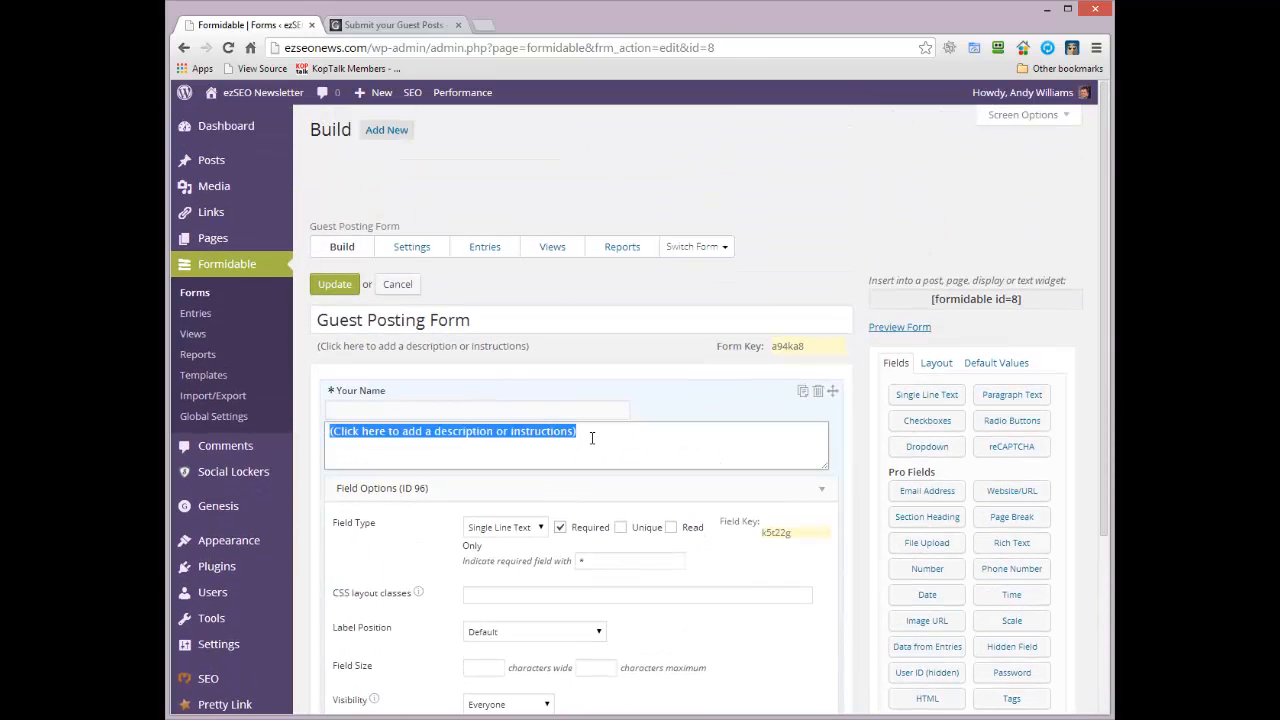
pyautogui.write('E')
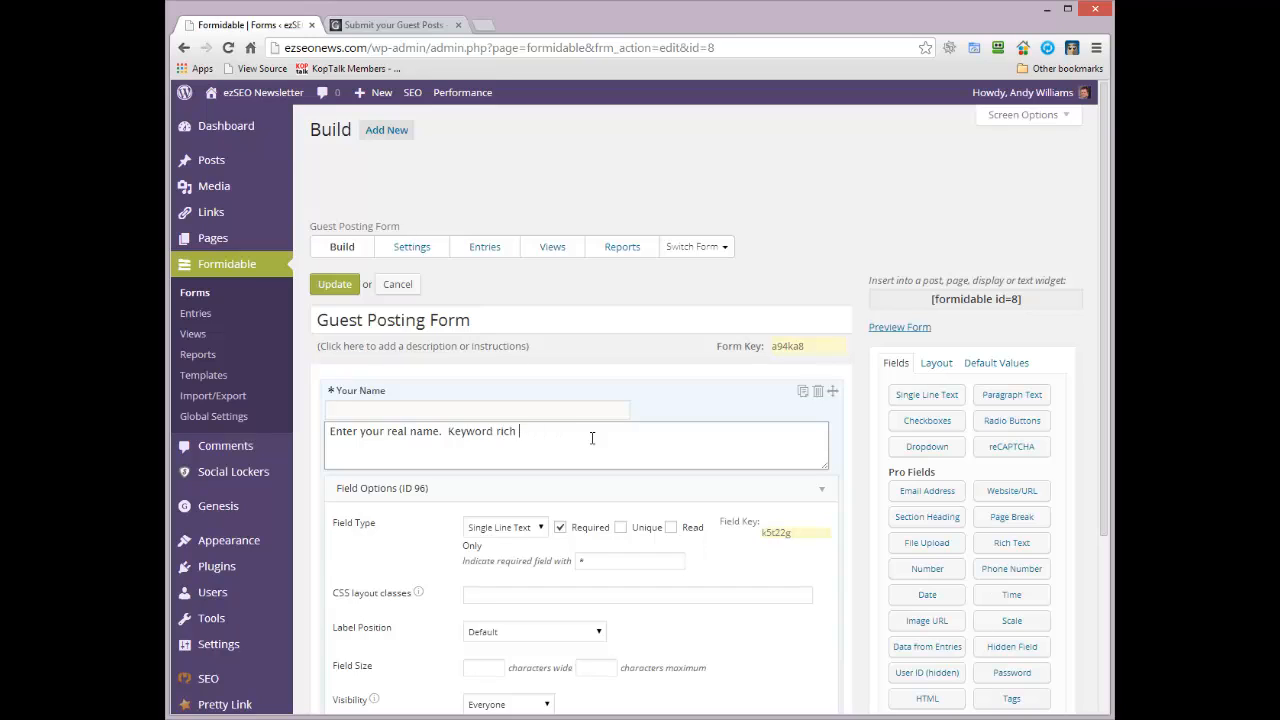
pyautogui.hotkey('ctrl', 'a')
pyautogui.press('BackSpace')
pyautogui.click(823, 493)
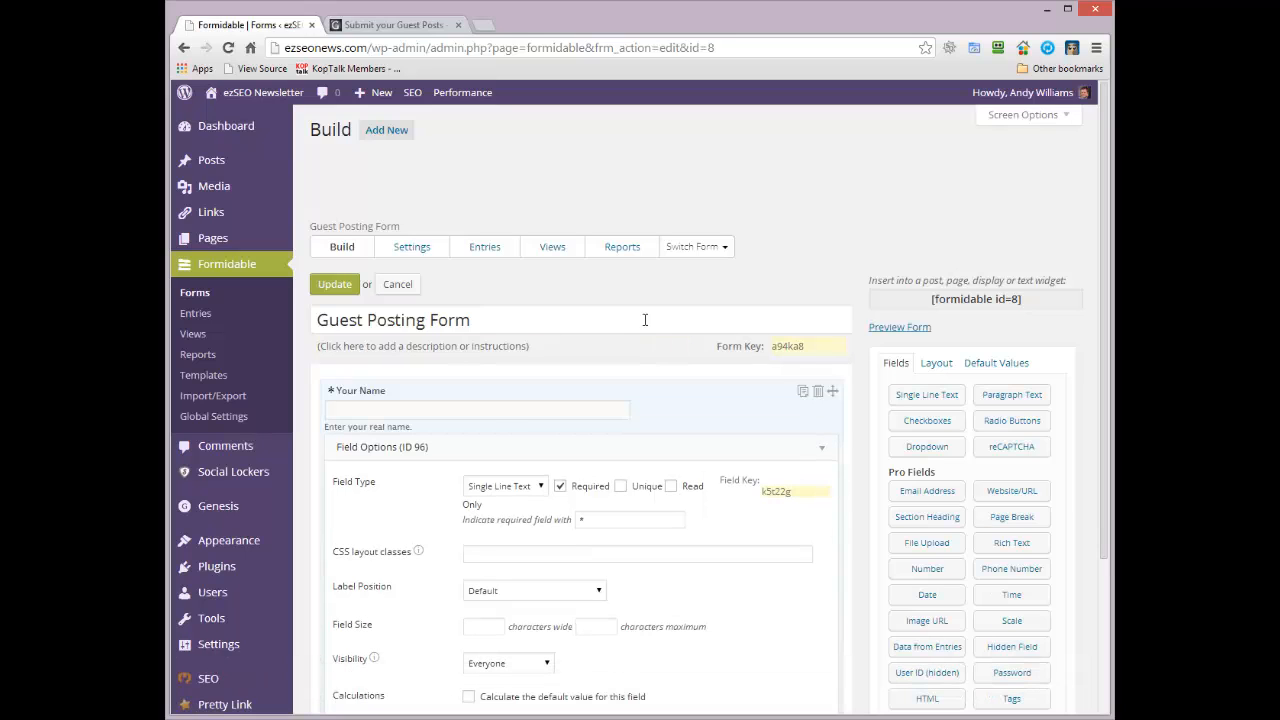
pyautogui.click(349, 282)
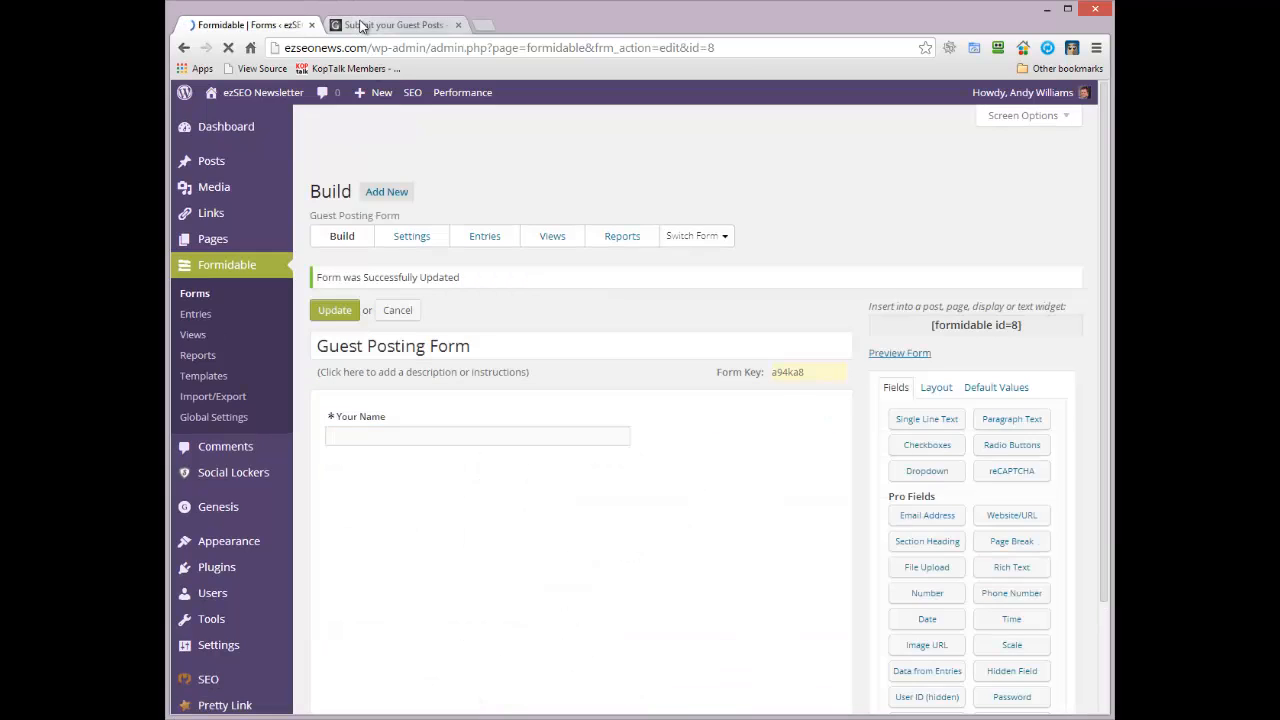
# - Reload the live Submit your Guest Posts page, check the Your Name field and its description, and return to the form builder
pyautogui.click(362, 24)
pyautogui.click(228, 47)
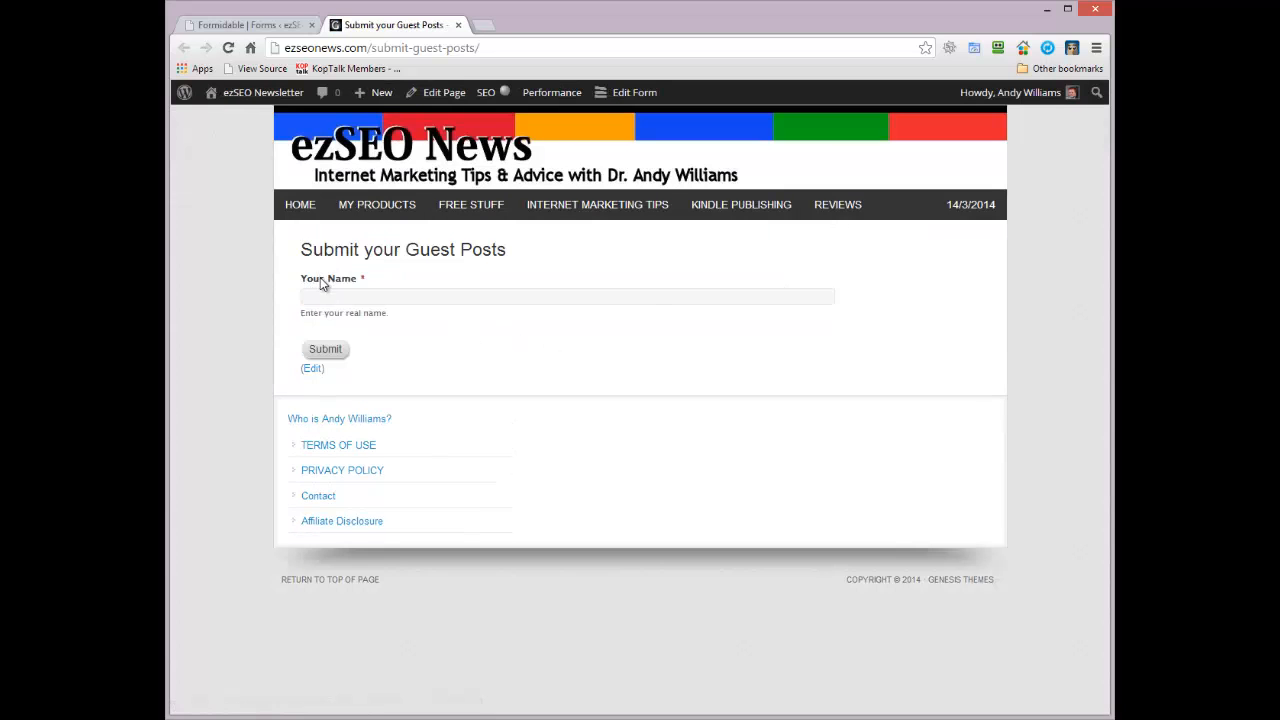
pyautogui.moveTo(309, 313)
pyautogui.mouseDown()
pyautogui.moveTo(390, 312)
pyautogui.moveTo(311, 316)
pyautogui.mouseUp()
pyautogui.moveTo(388, 313); pyautogui.dragTo(324, 313)
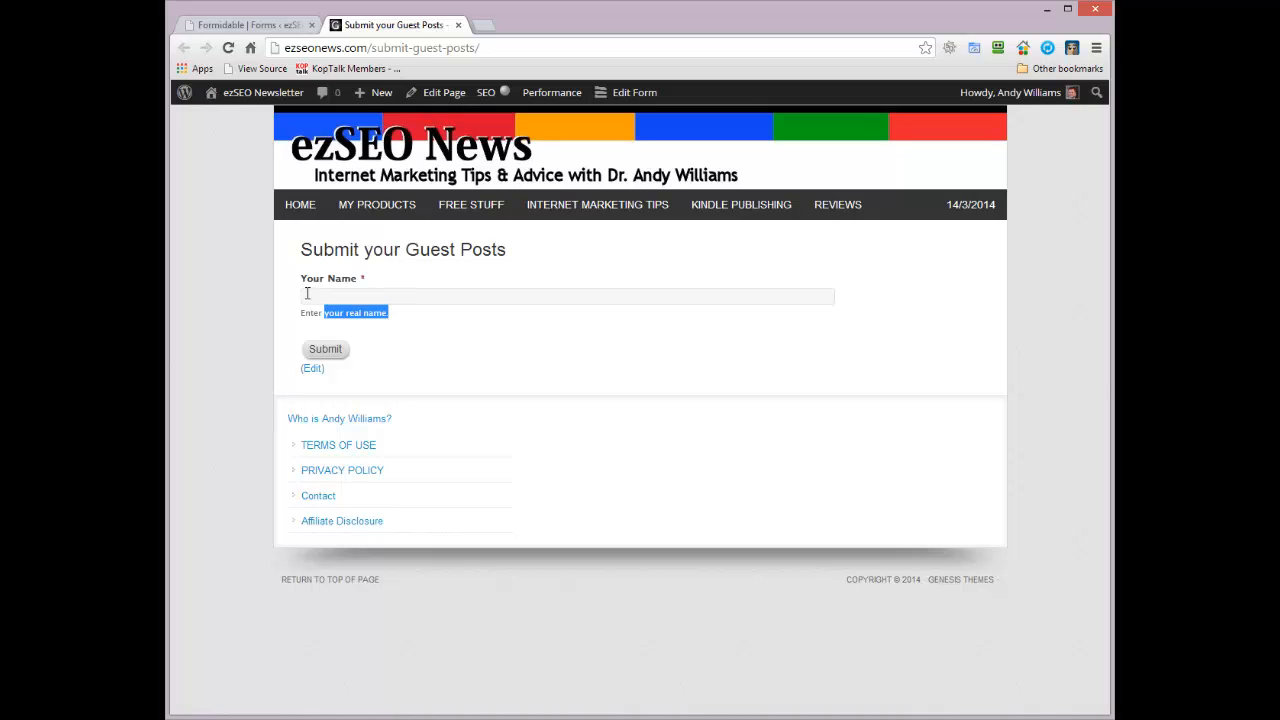
pyautogui.click(296, 28)
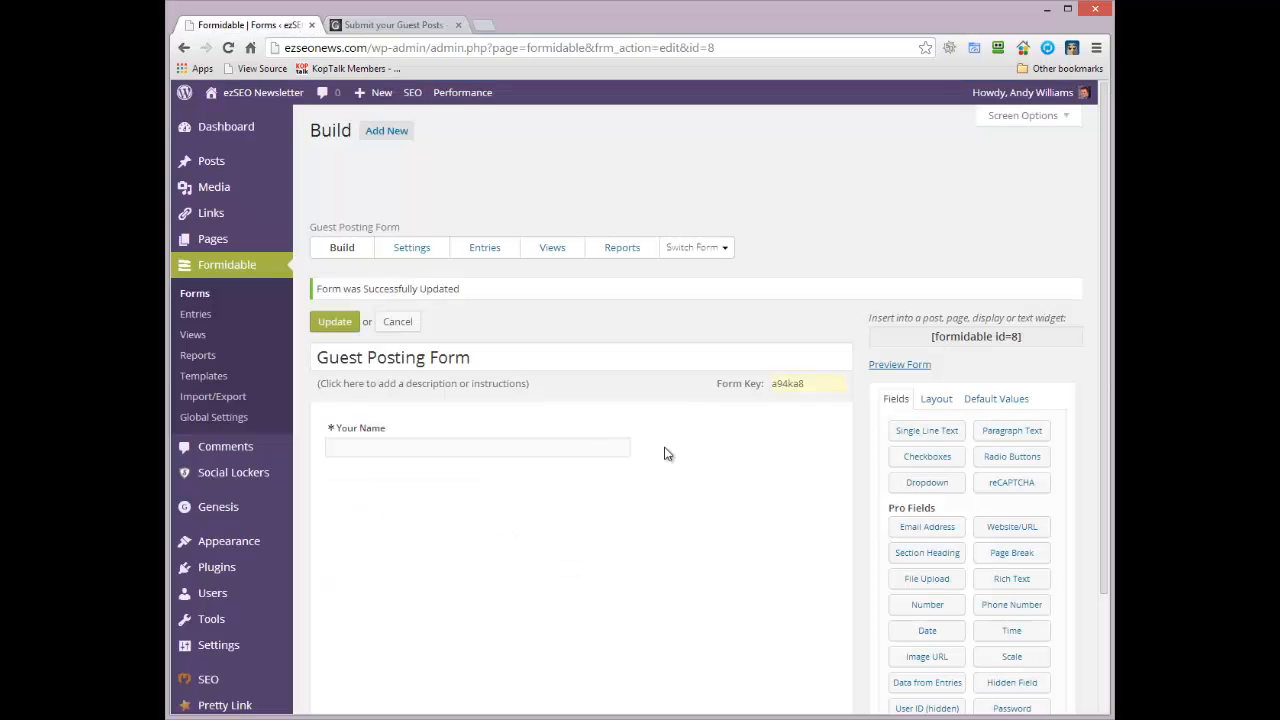
# - Give the Your Name field the First 1/2 CSS layout class (frm_first_half) and update the form
pyautogui.click(818, 463)
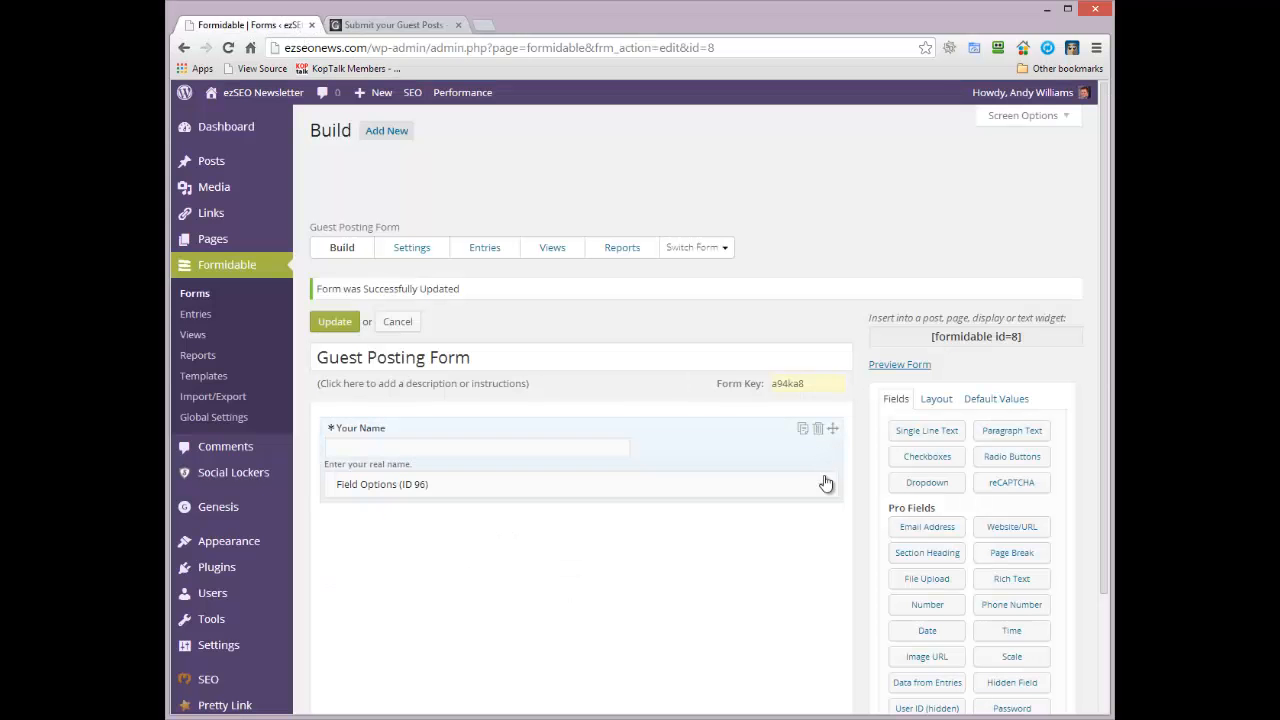
pyautogui.click(824, 489)
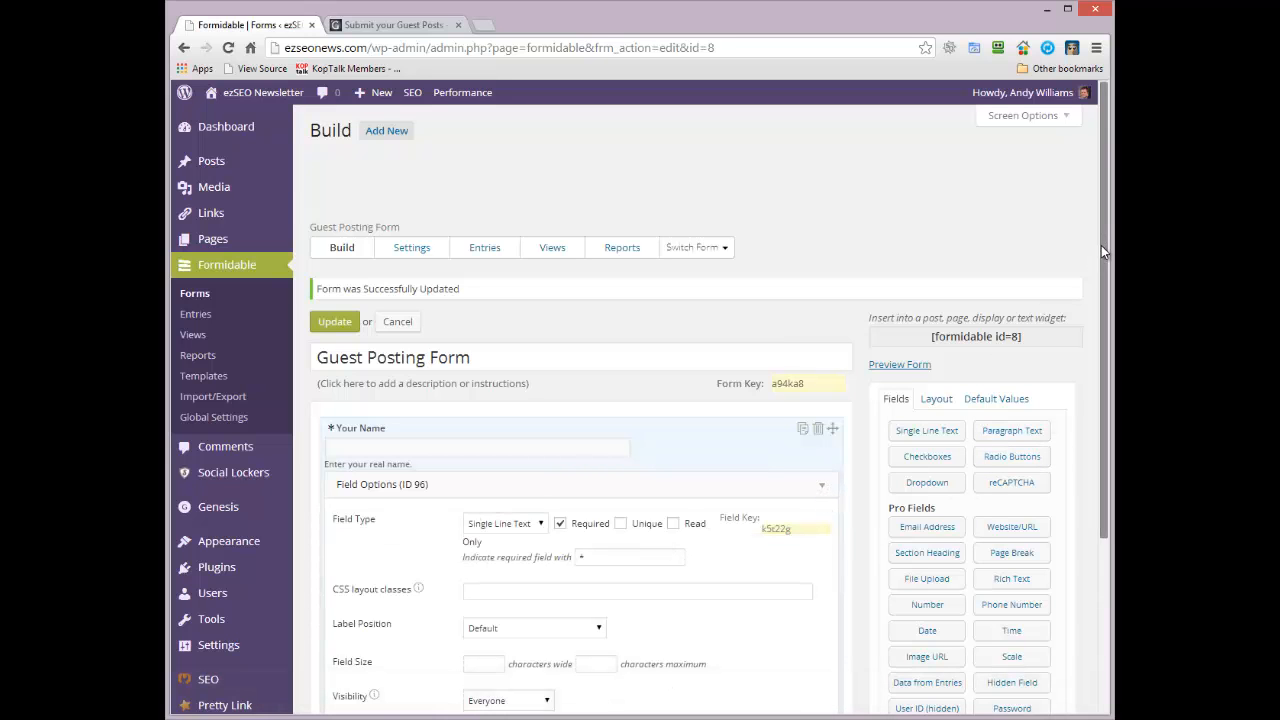
pyautogui.moveTo(1101, 245); pyautogui.dragTo(1106, 436)
pyautogui.click(611, 366)
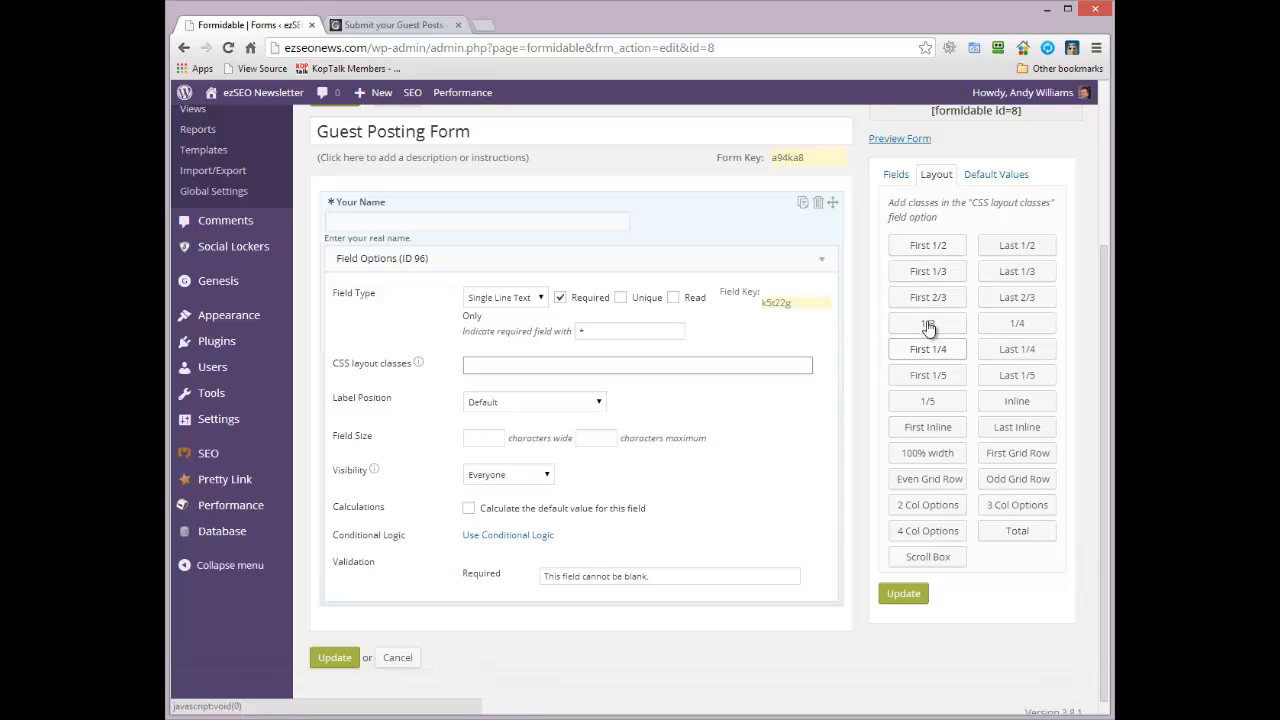
pyautogui.click(926, 250)
pyautogui.click(338, 659)
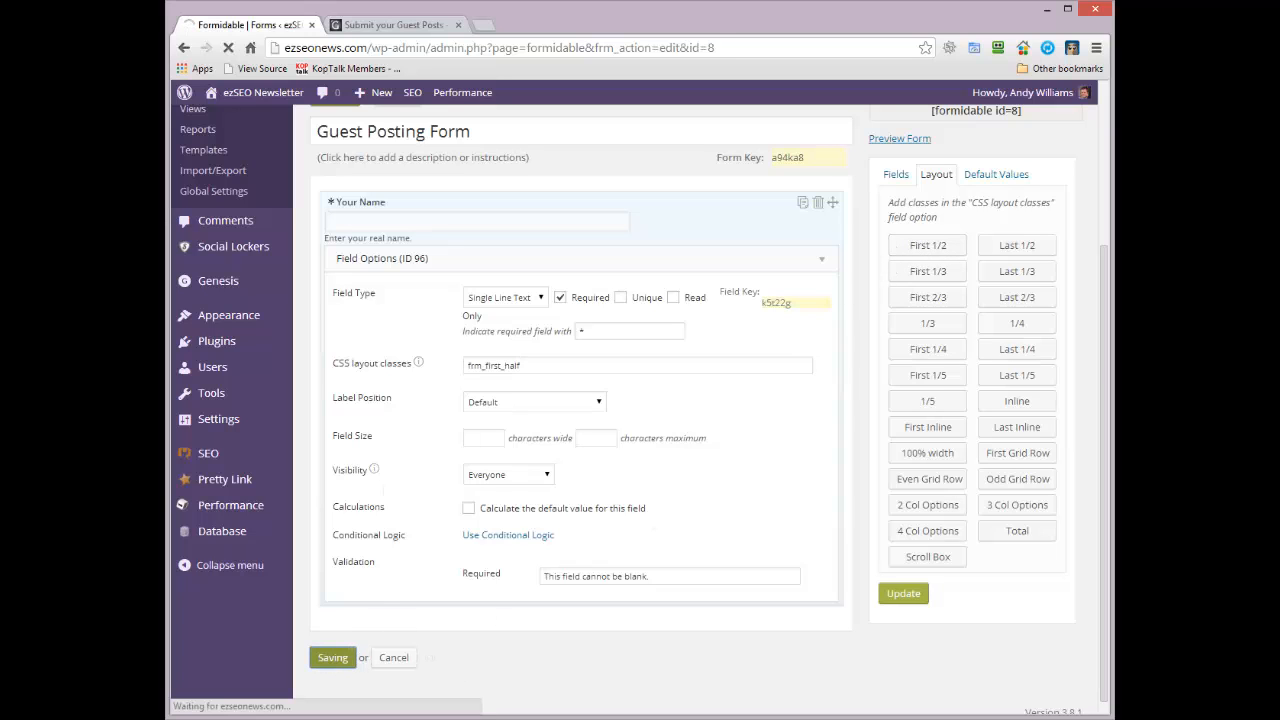
# - Reload the live guest posts page to check the Your Name field's width, and return to the form builder
pyautogui.click(400, 24)
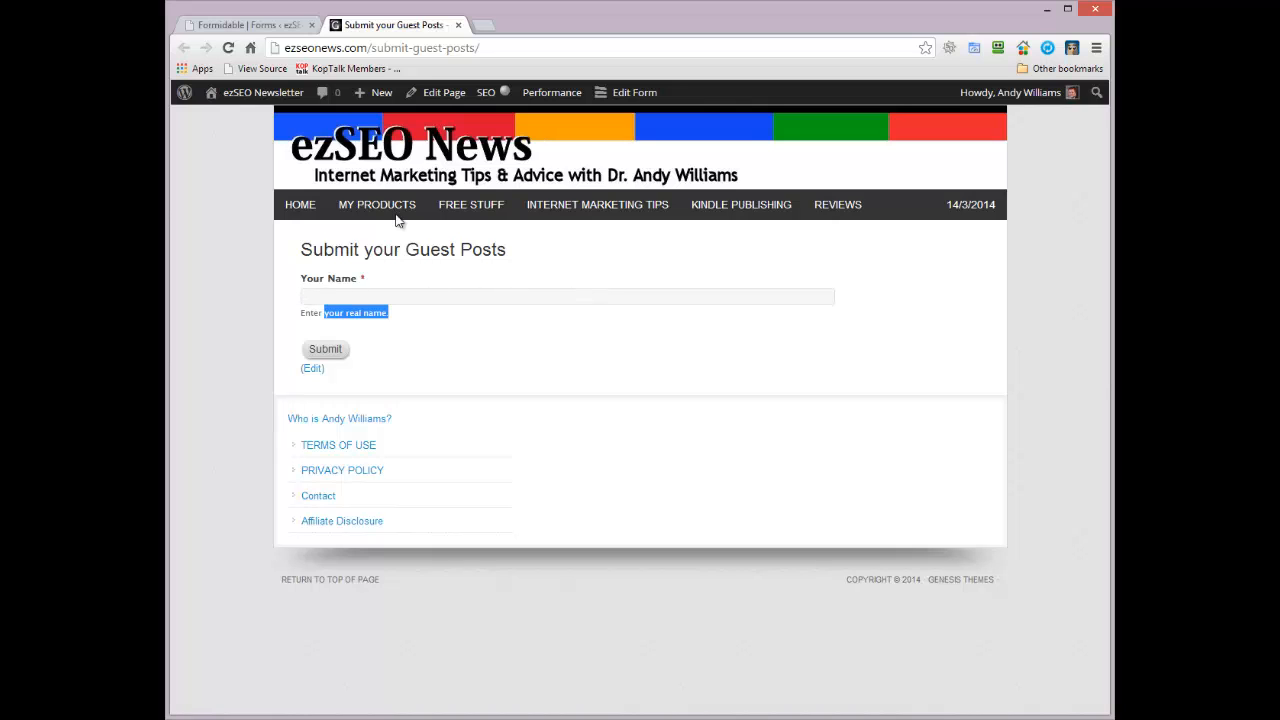
pyautogui.click(228, 47)
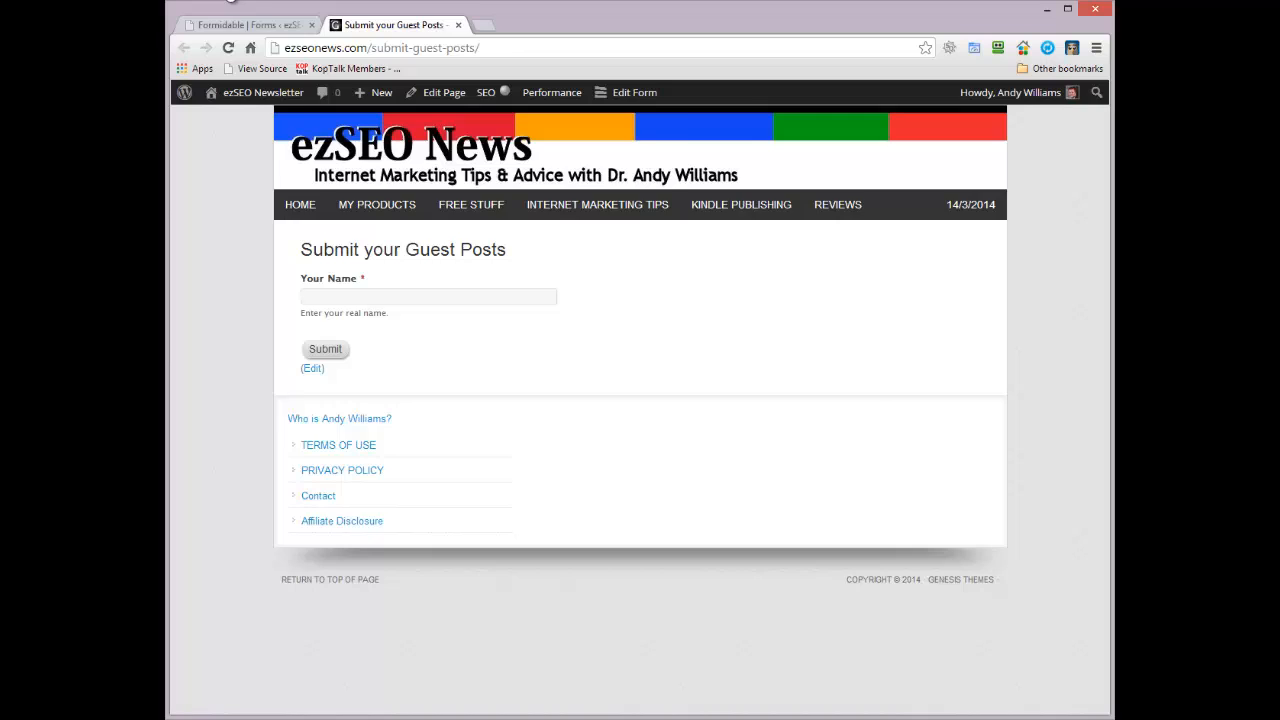
pyautogui.click(240, 24)
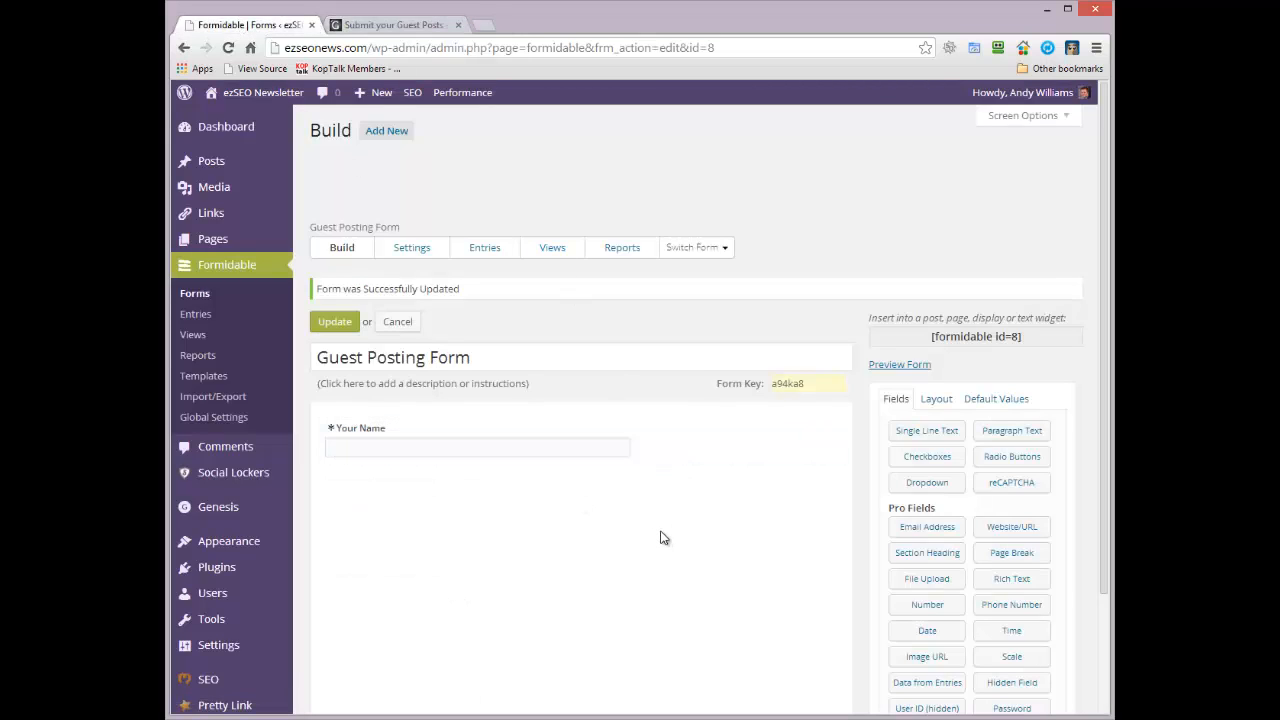
# - Add a file upload field labelled "Photo you yourself" to the form and make it required
pyautogui.click(937, 592)
pyautogui.write('Photo you yourself')
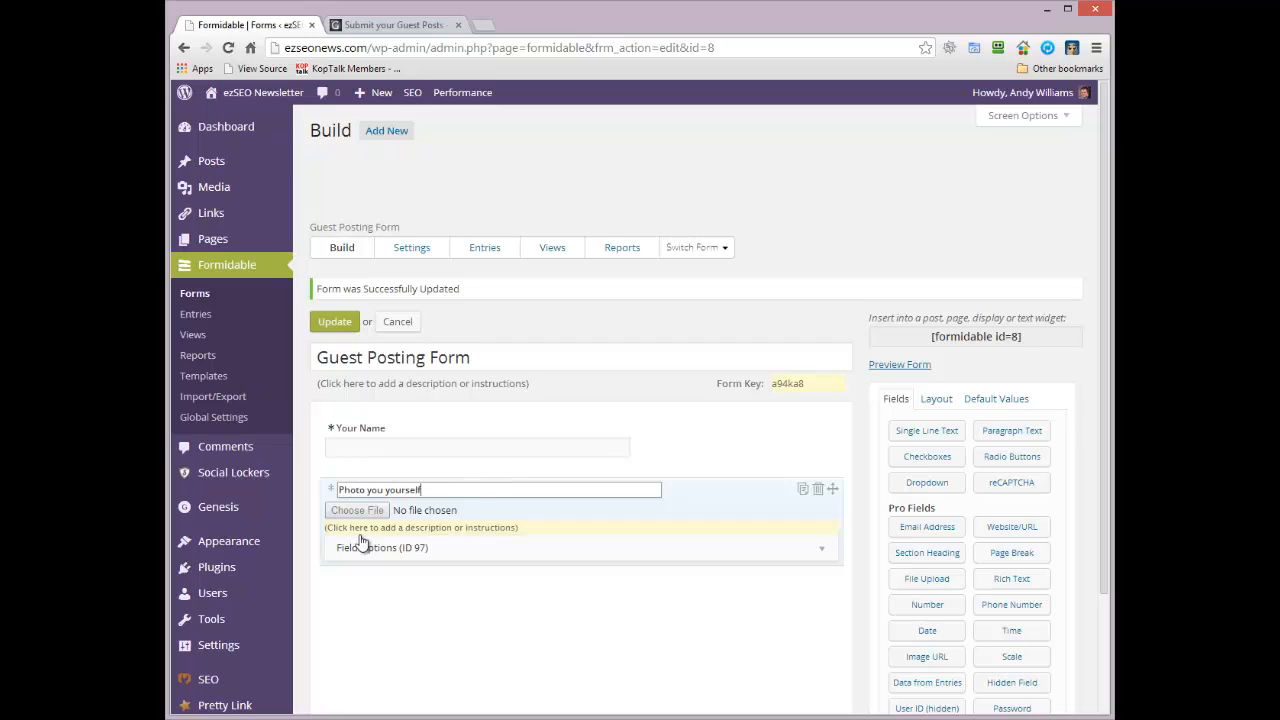
pyautogui.click(822, 551)
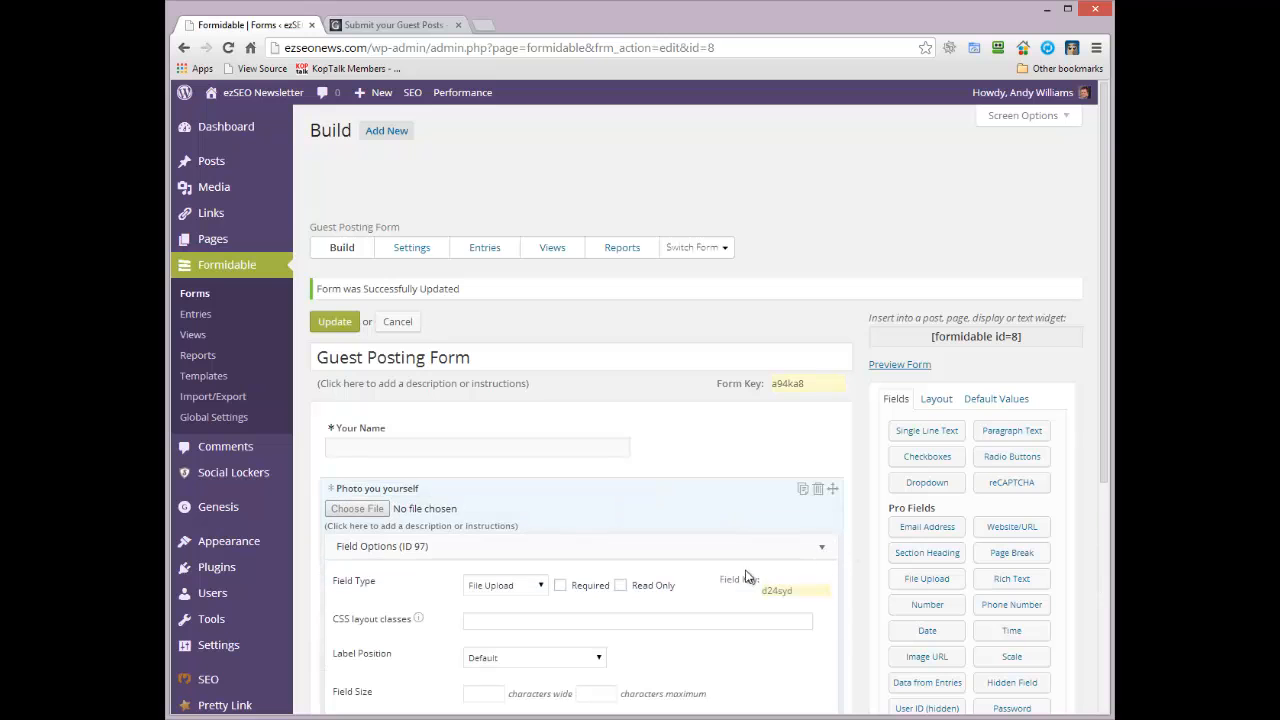
pyautogui.click(560, 585)
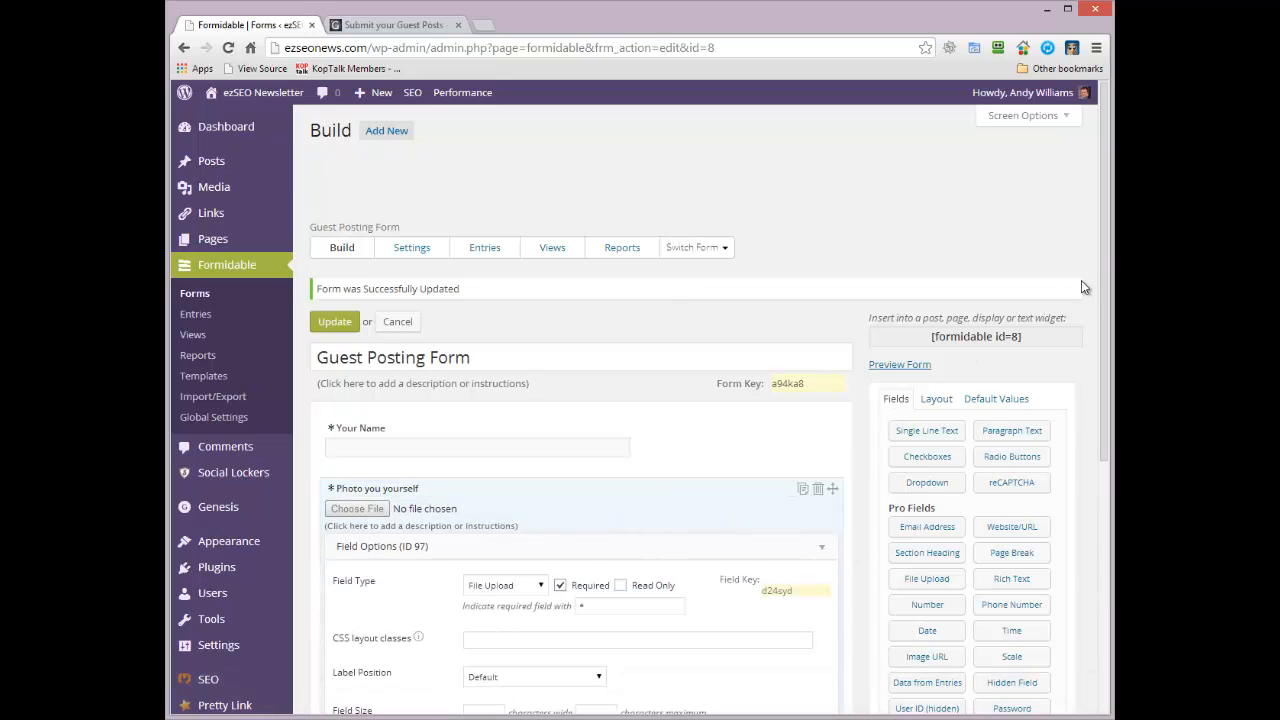
# - Set the photo upload field's description to "Please use images of 50 x 70 pixels only." and update the form
pyautogui.scroll(-2, 1104, 262)
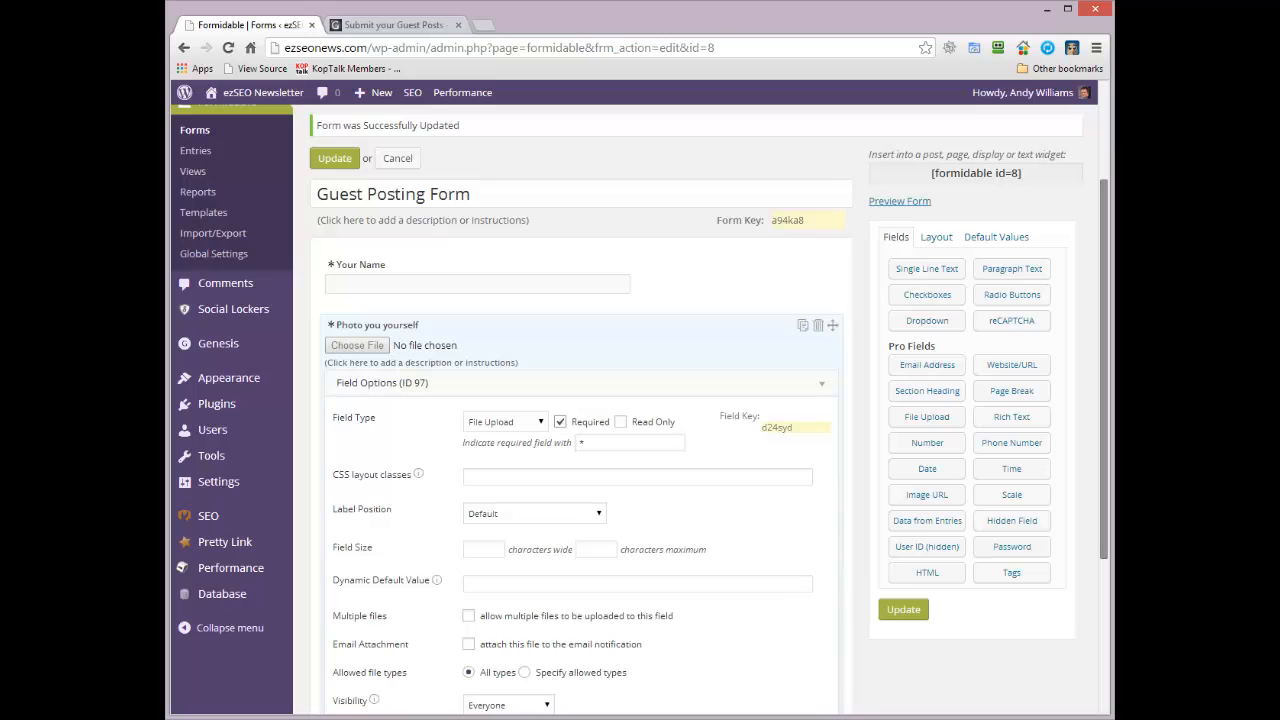
pyautogui.scroll(-2, 639, 409)
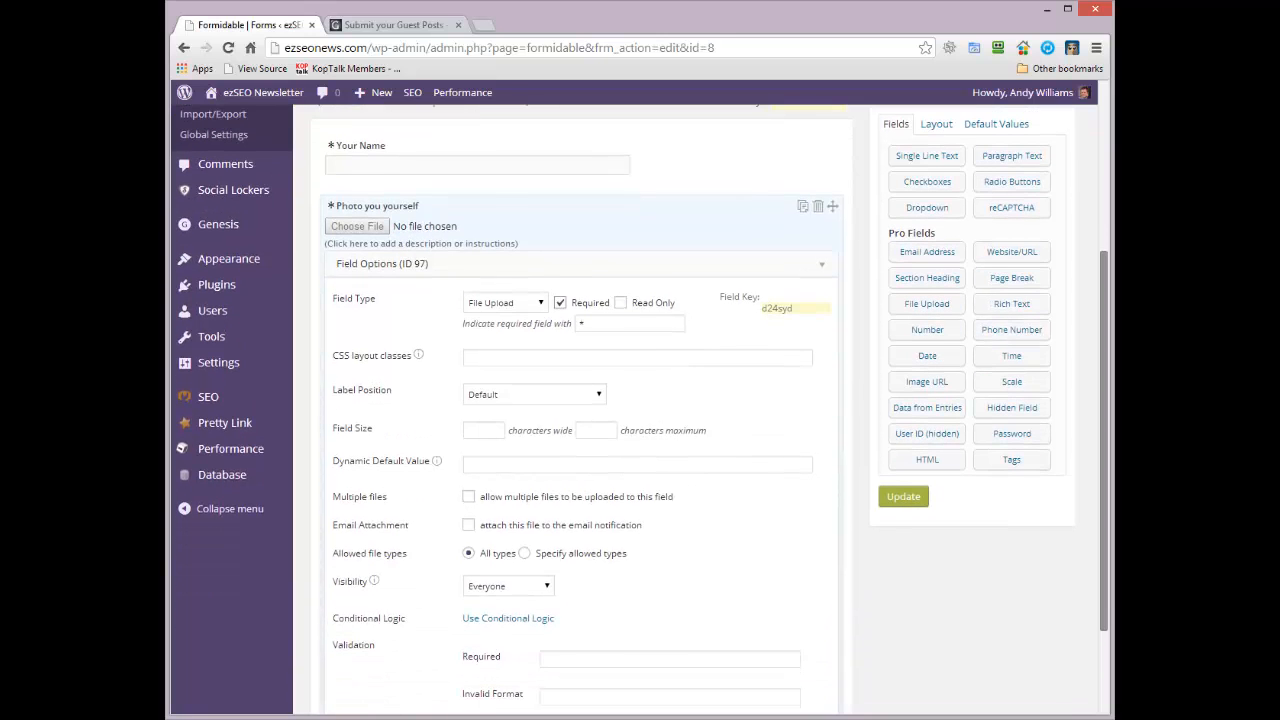
pyautogui.scroll(-1, 640, 409)
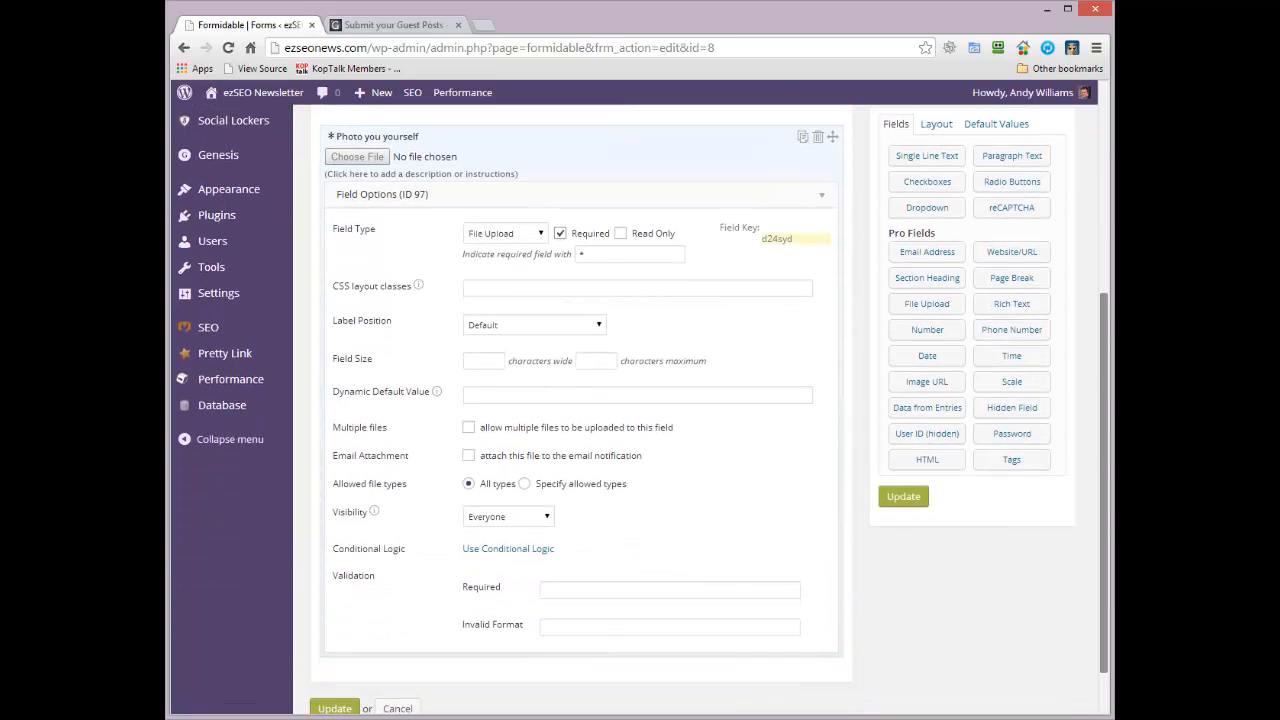
pyautogui.scroll(2, 1110, 400)
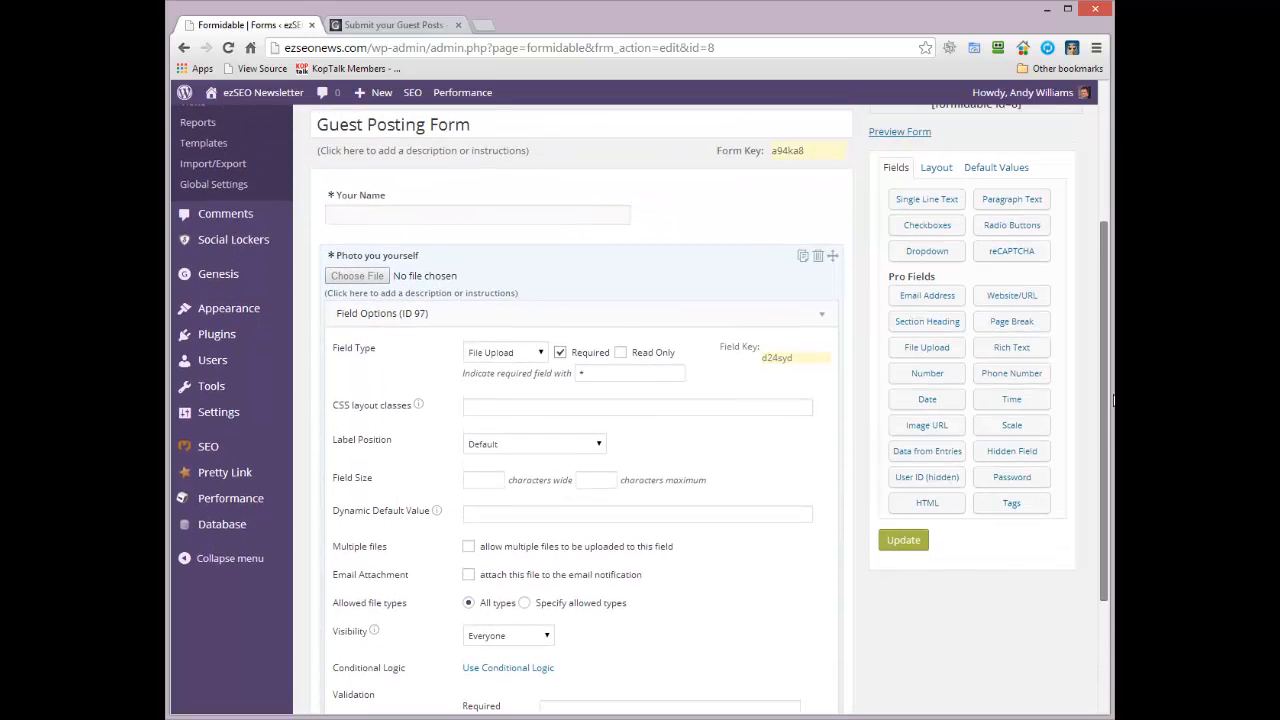
pyautogui.click(523, 294)
pyautogui.moveTo(592, 302); pyautogui.dragTo(210, 307)
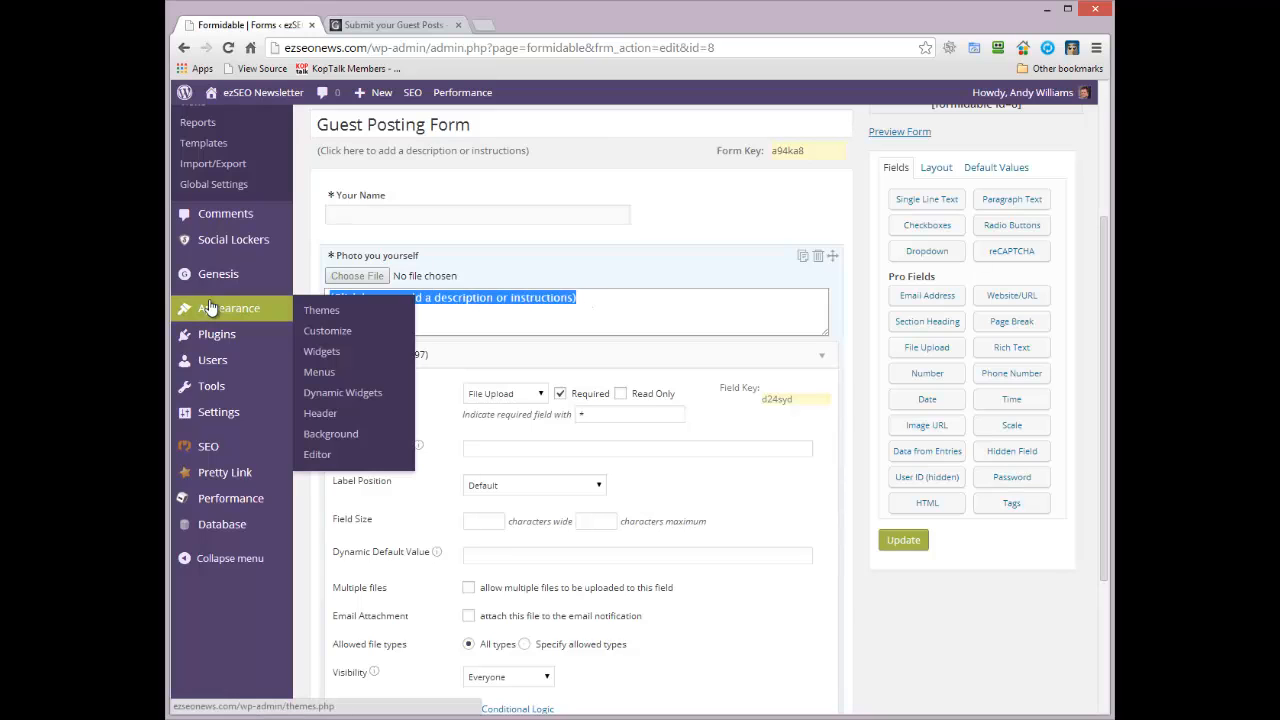
pyautogui.press('BackSpace')
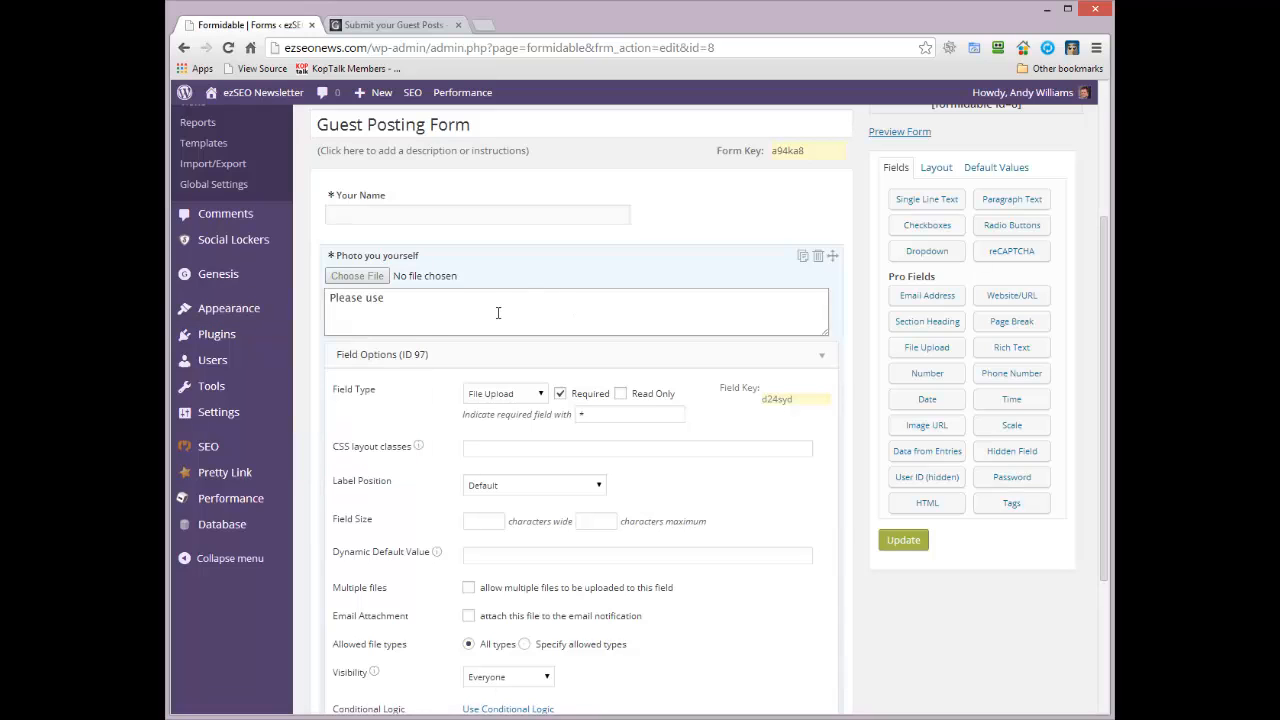
pyautogui.write('Please use images of 50 x 70 pixels only.')
pyautogui.click(829, 357)
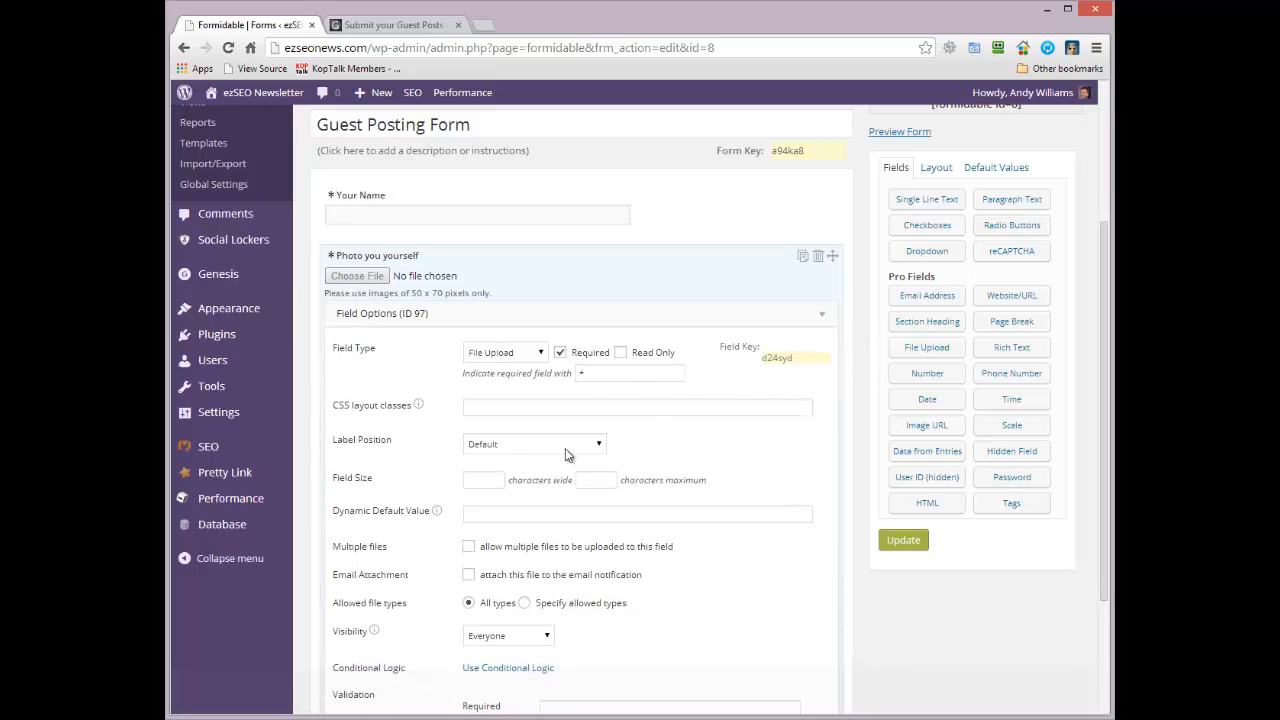
pyautogui.click(903, 540)
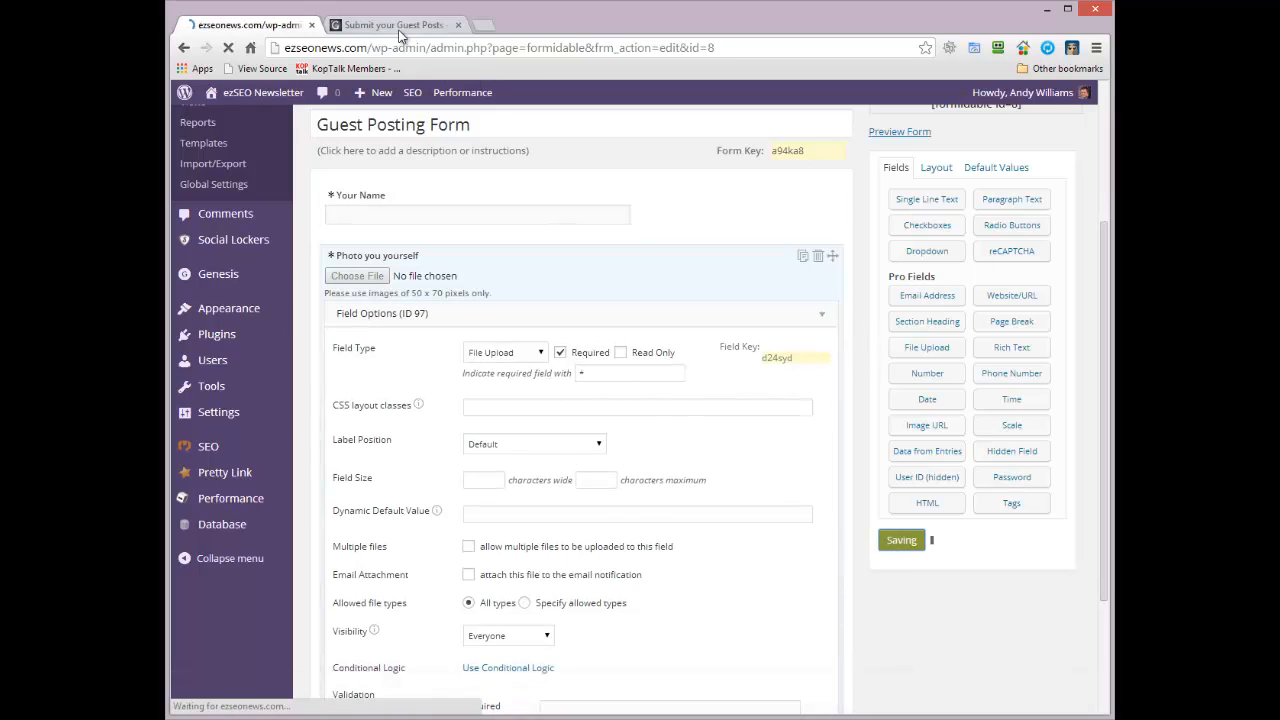
# - Reload the live guest posts page, check the photo upload field, and return to the form builder
pyautogui.click(394, 25)
pyautogui.click(228, 48)
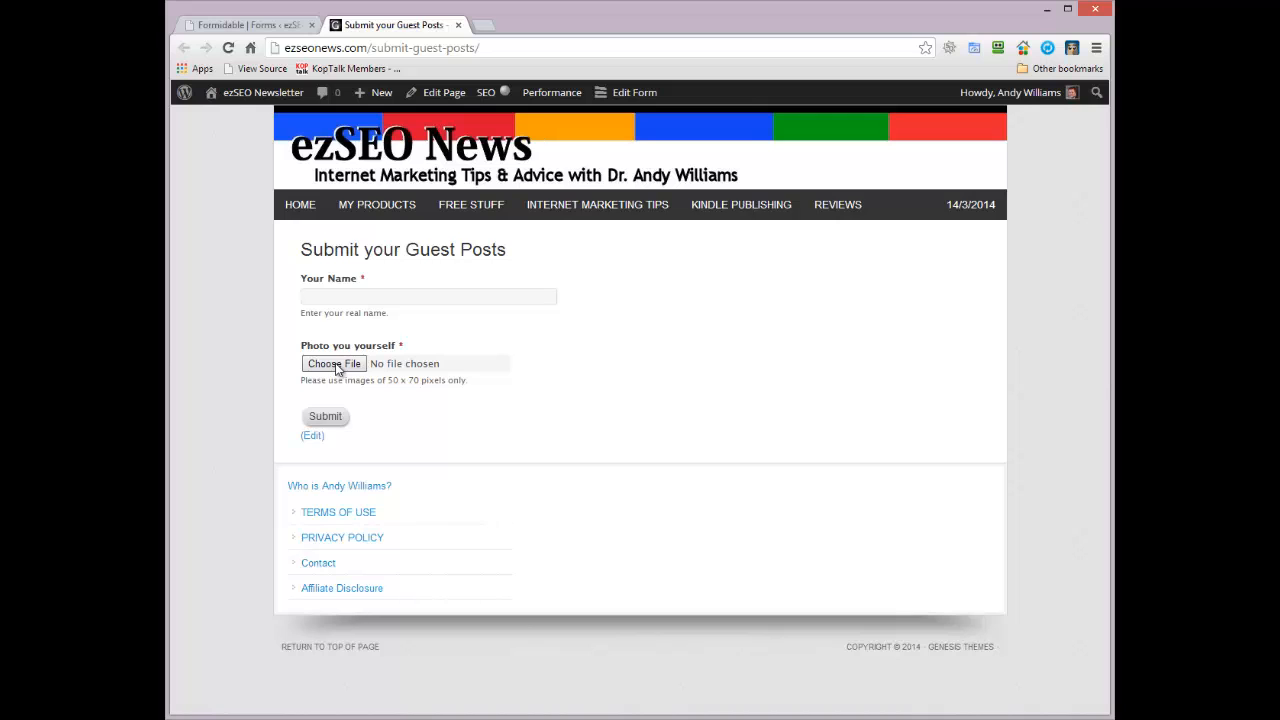
pyautogui.click(300, 27)
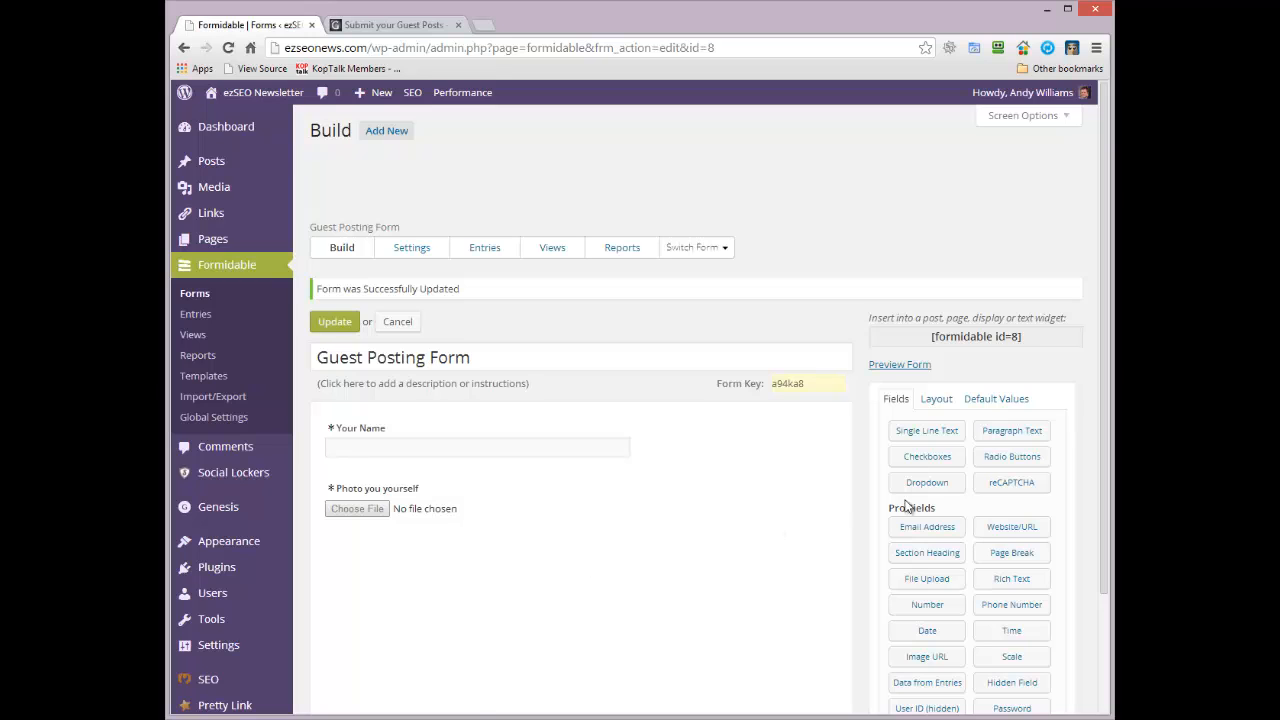
pyautogui.click(1010, 533)
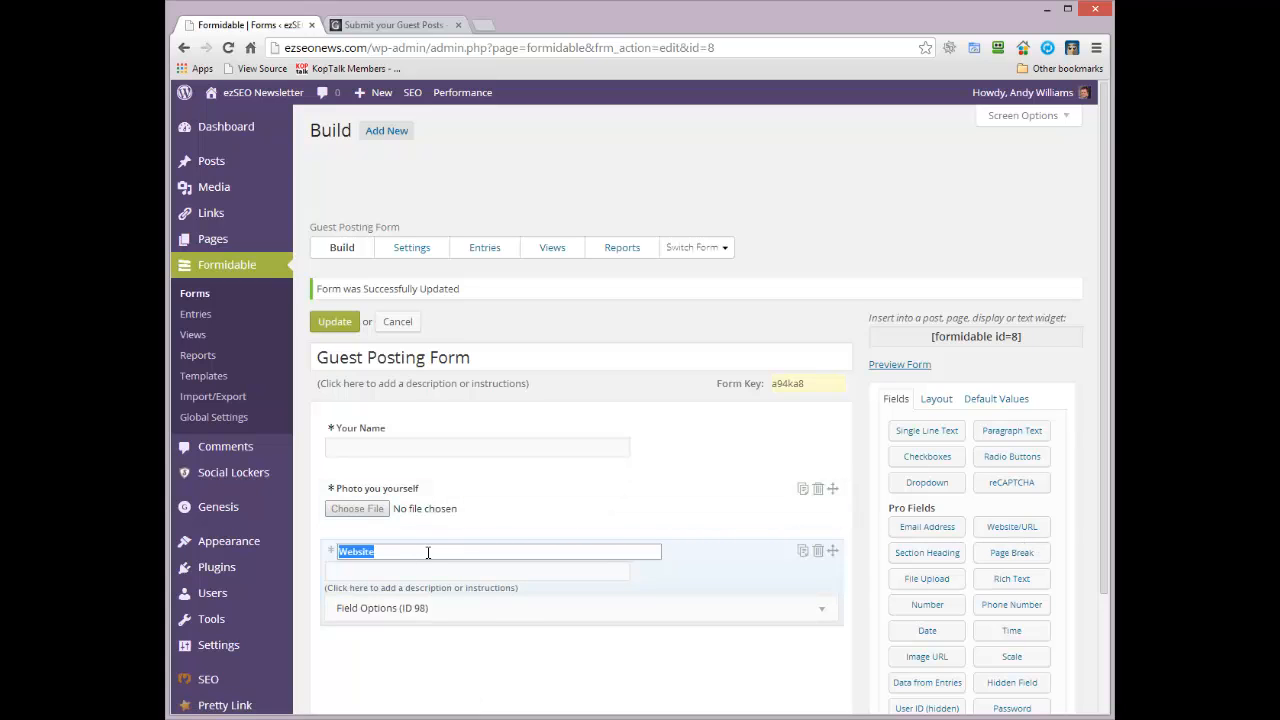
pyautogui.click(433, 550)
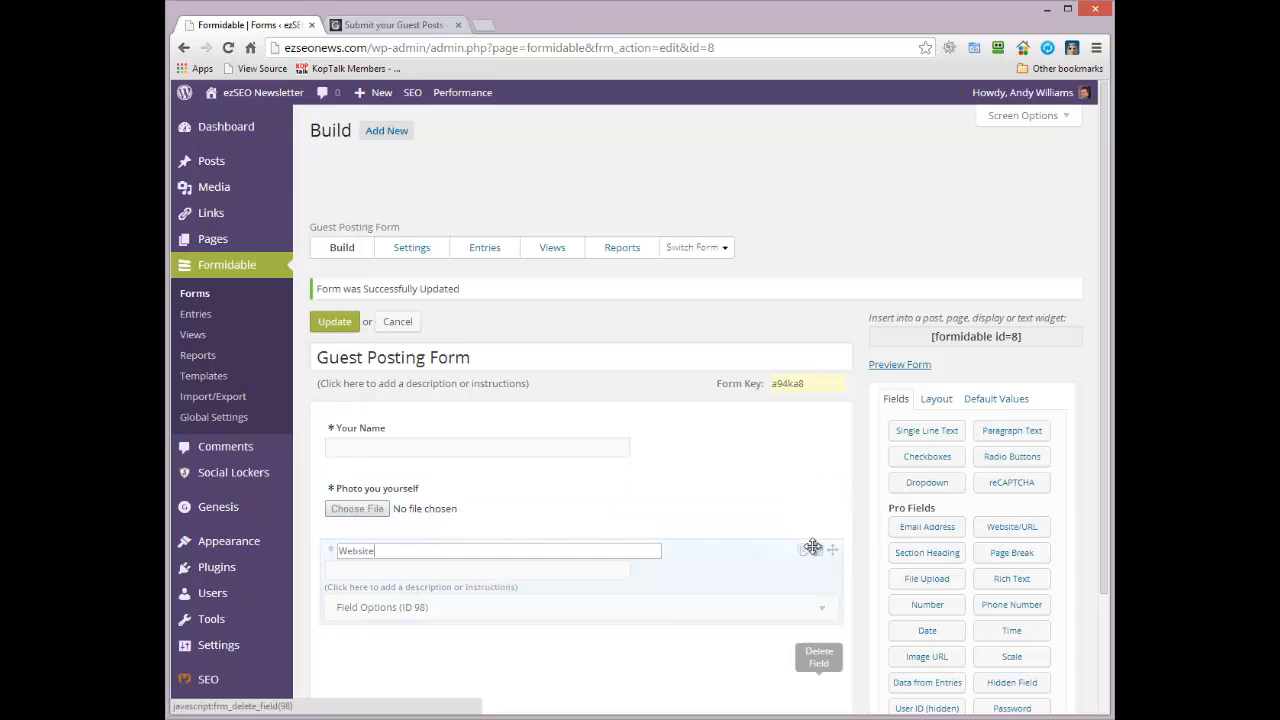
pyautogui.click(402, 508)
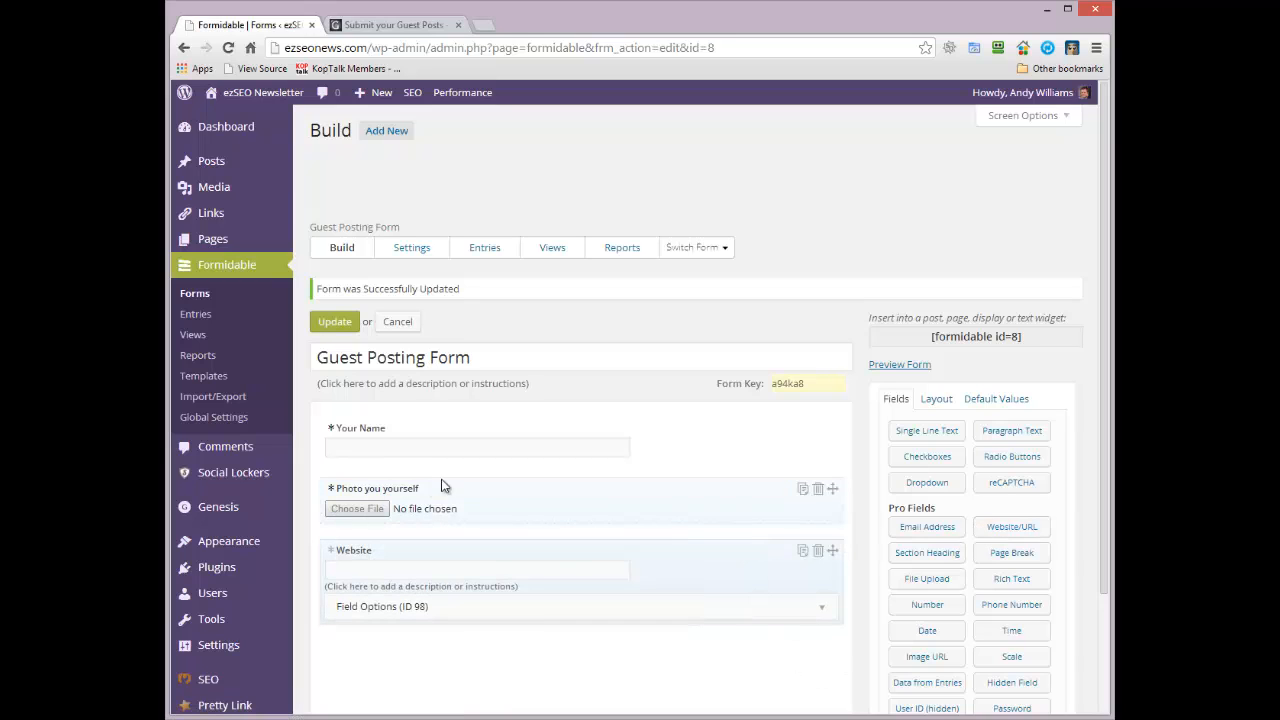
pyautogui.click(818, 551)
pyautogui.click(669, 154)
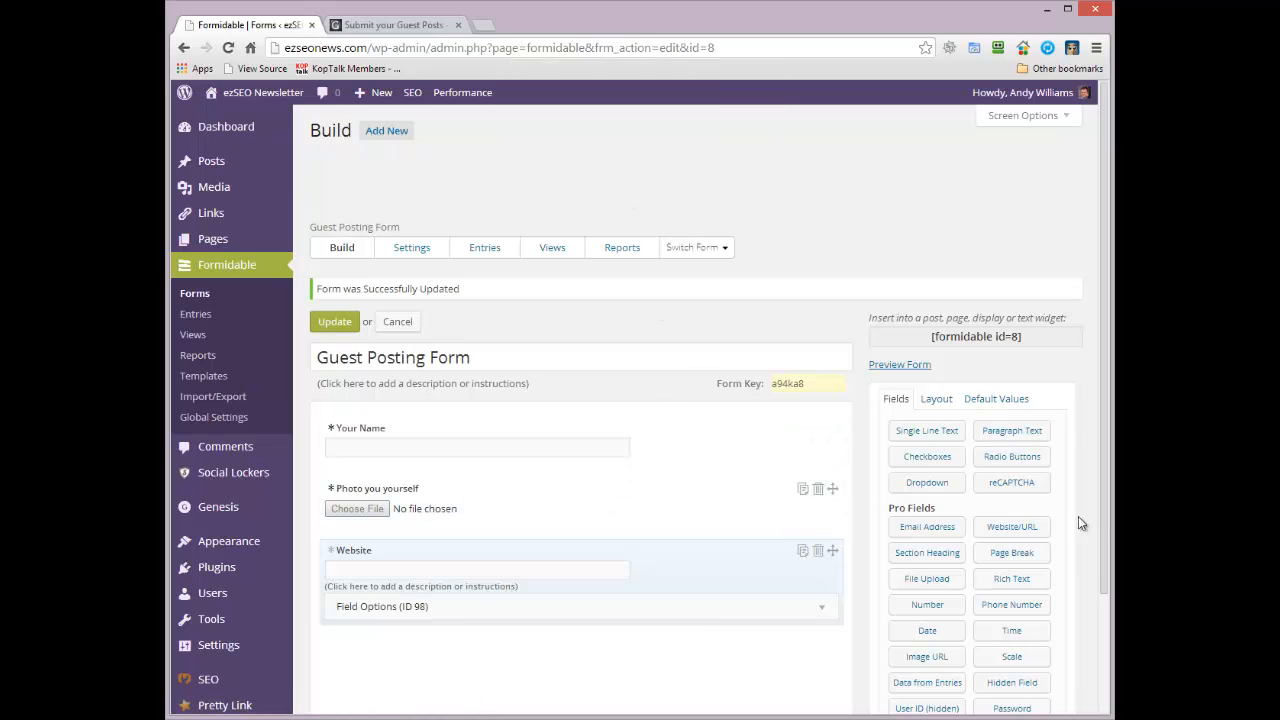
# - Add a rich text field labelled "Author Bio" below the photo upload field
pyautogui.click(1012, 582)
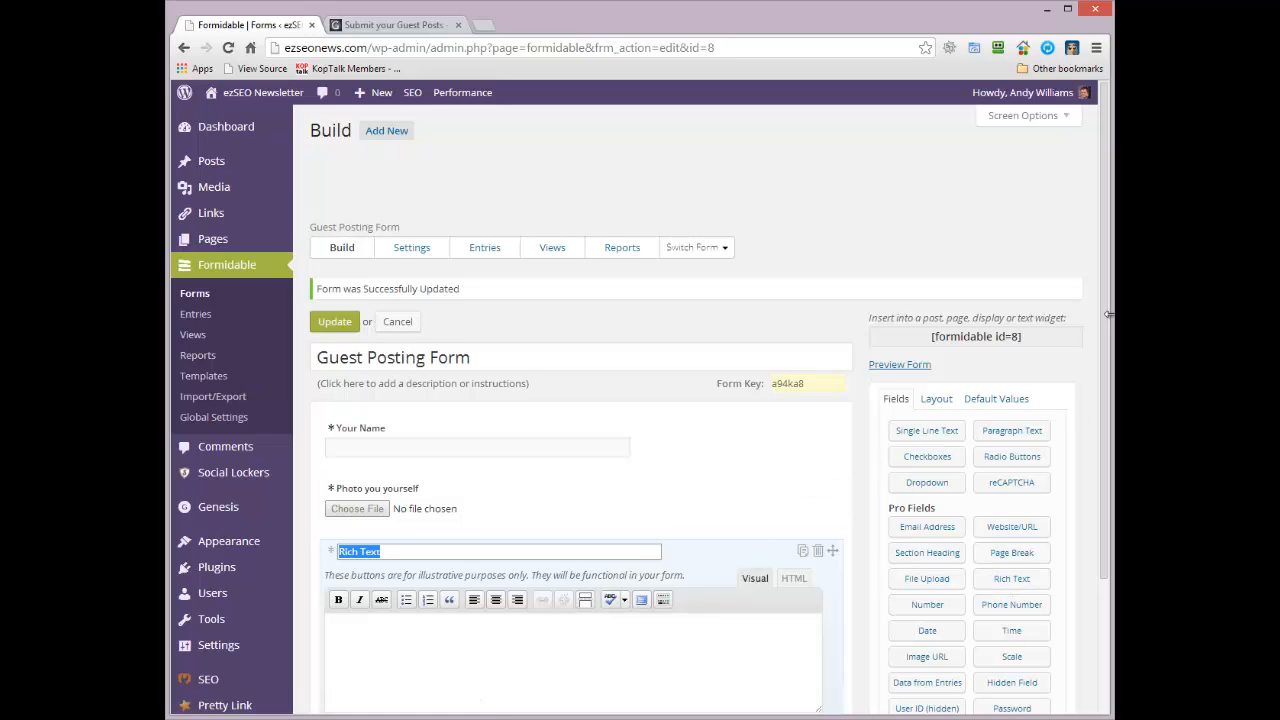
pyautogui.moveTo(1106, 316); pyautogui.dragTo(1106, 448)
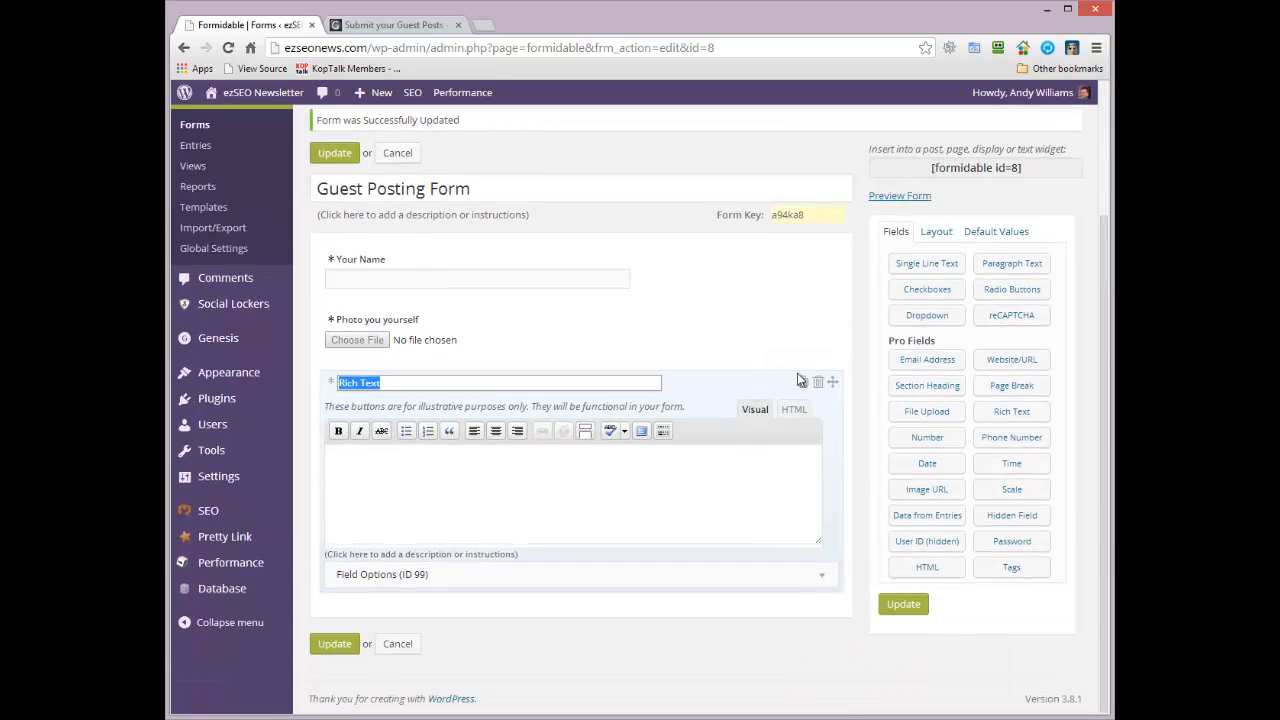
pyautogui.write('Author Bio')
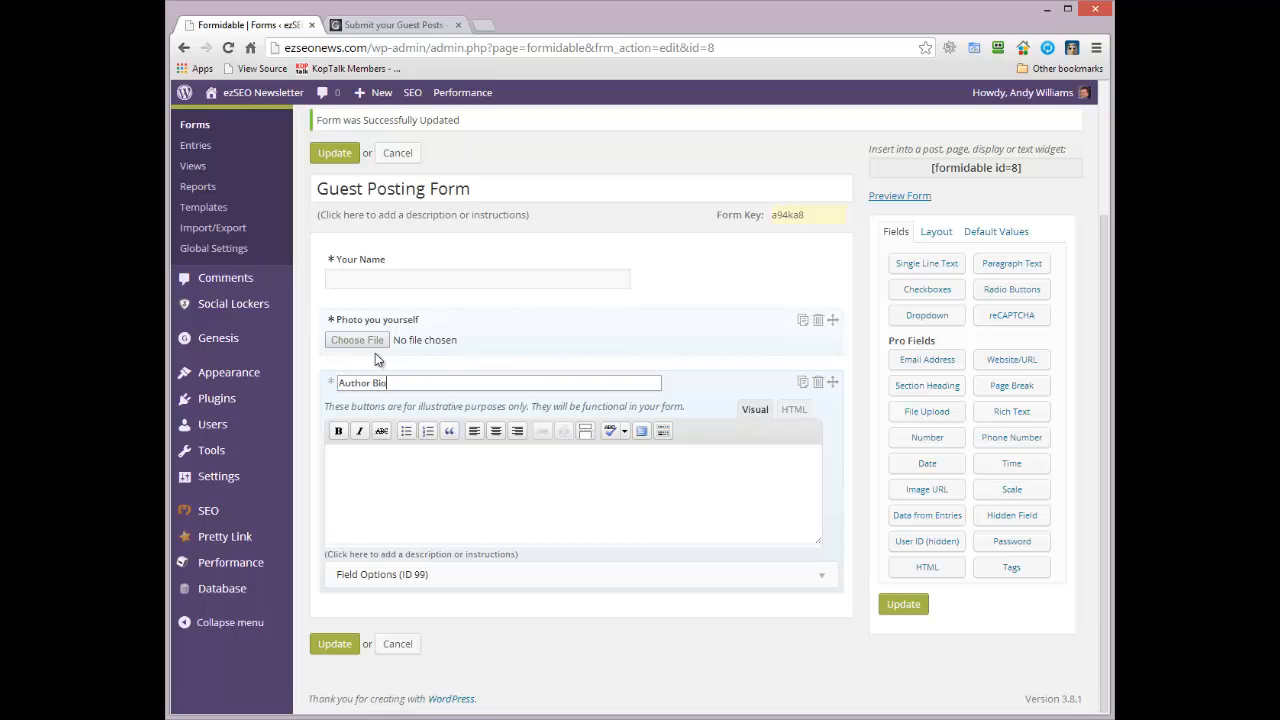
pyautogui.scroll(1, 580, 408)
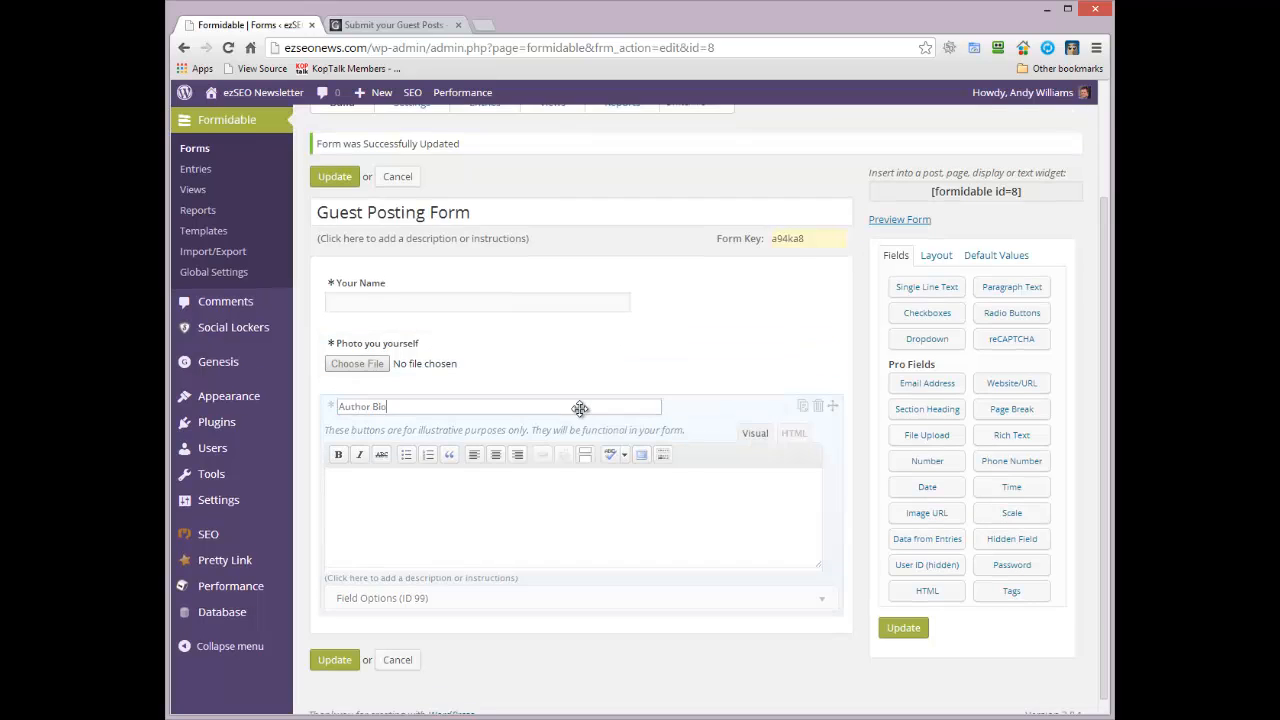
pyautogui.click(579, 430)
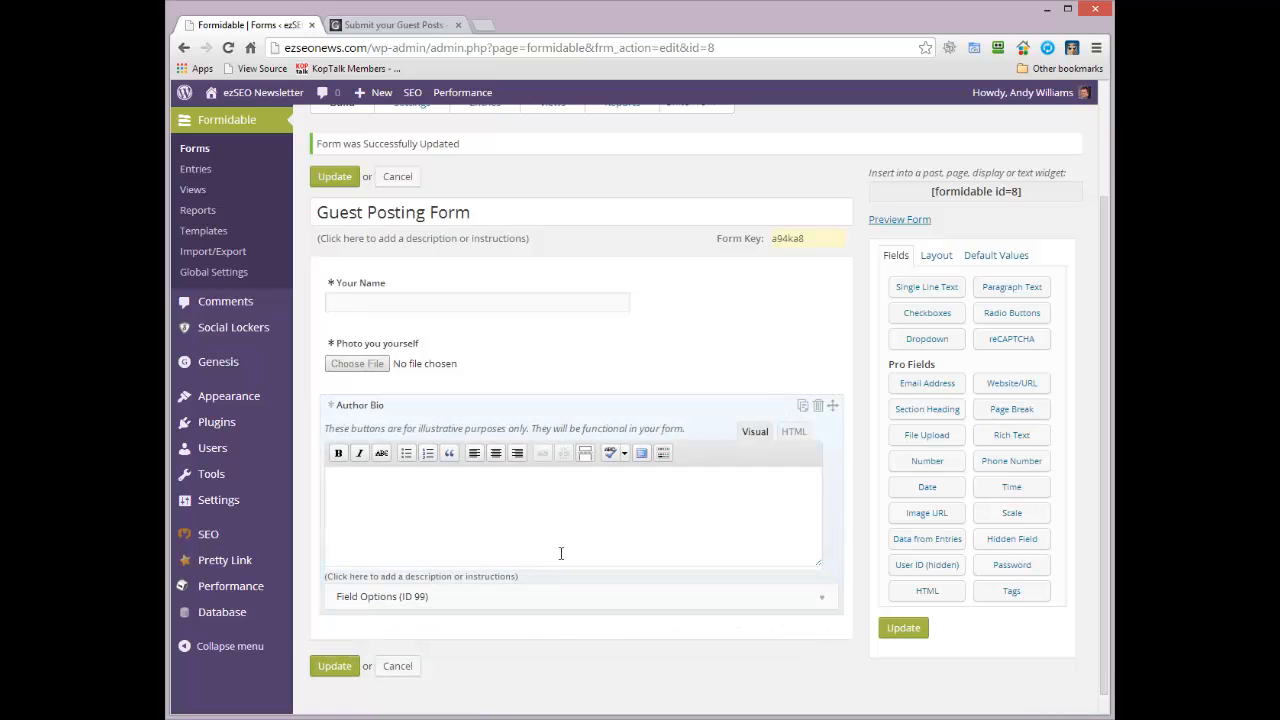
# - Set the Author Bio field's description to "Short 100 - 150 word bio."
pyautogui.click(498, 576)
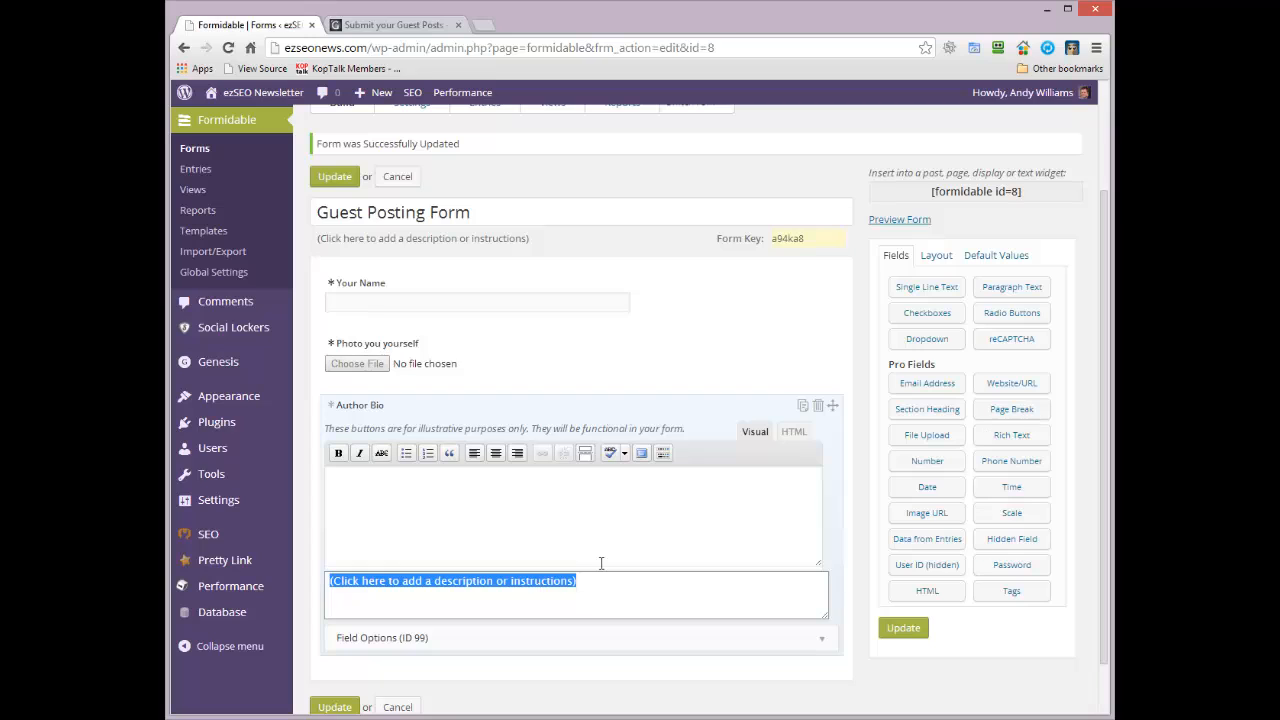
pyautogui.write('Short')
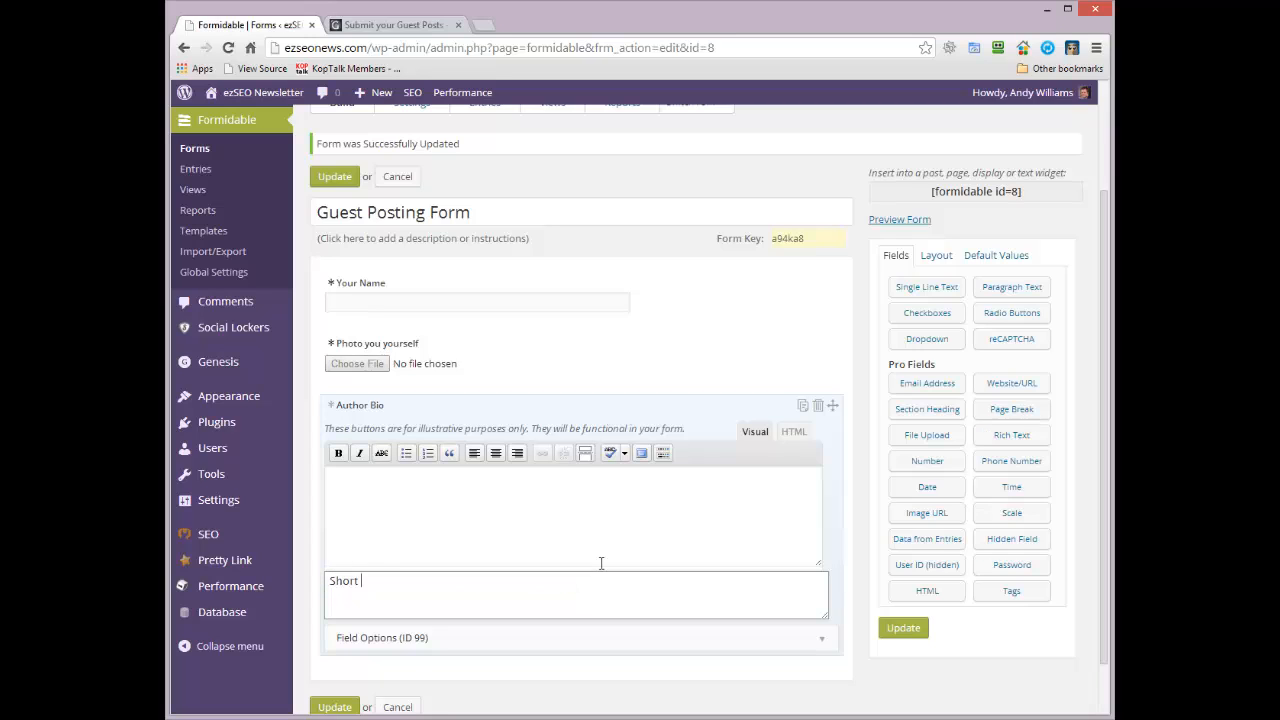
pyautogui.write(' 100')
pyautogui.write('  150 word')
pyautogui.write(' biod')
pyautogui.press('Left')
pyautogui.press('Left')
pyautogui.press('Left')
pyautogui.press('Left')
pyautogui.press('Left')
pyautogui.press('Left')
pyautogui.press('Left')
pyautogui.press('Left')
pyautogui.press('Left')
pyautogui.press('Left')
pyautogui.press('Left')
pyautogui.press('Left')
pyautogui.press('Left')
pyautogui.press('Left')
pyautogui.write('-')
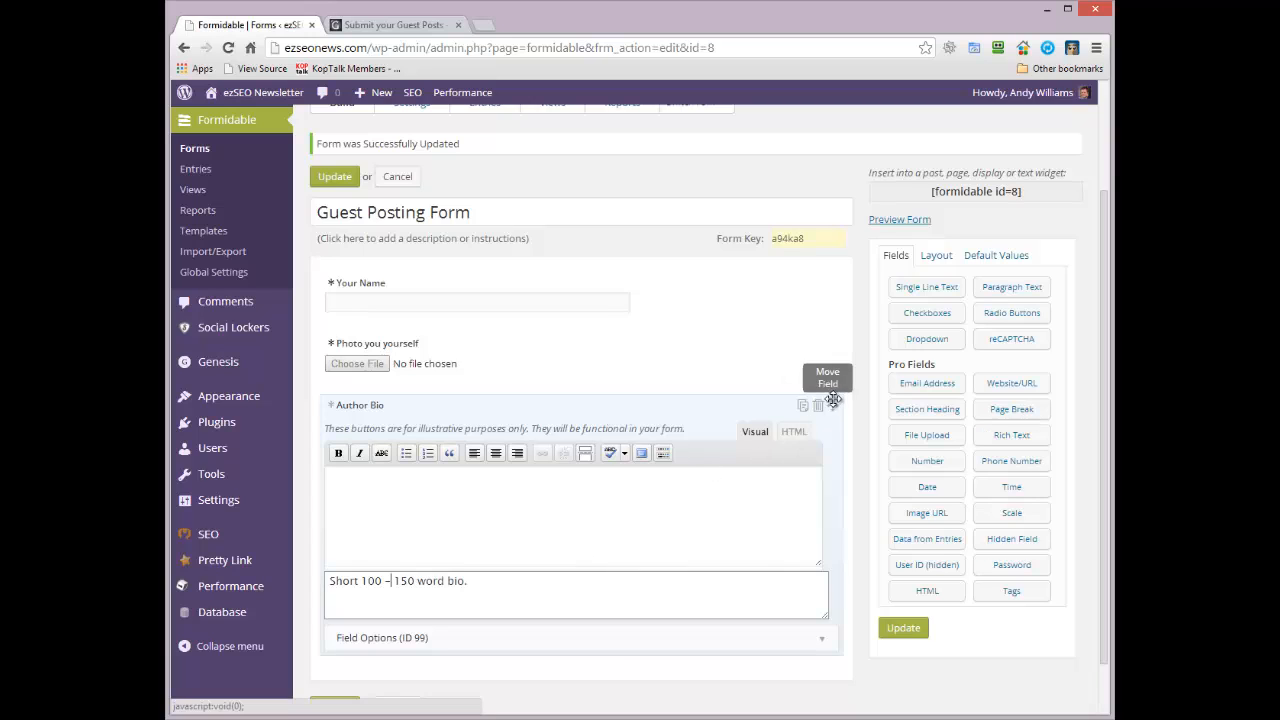
pyautogui.click(817, 631)
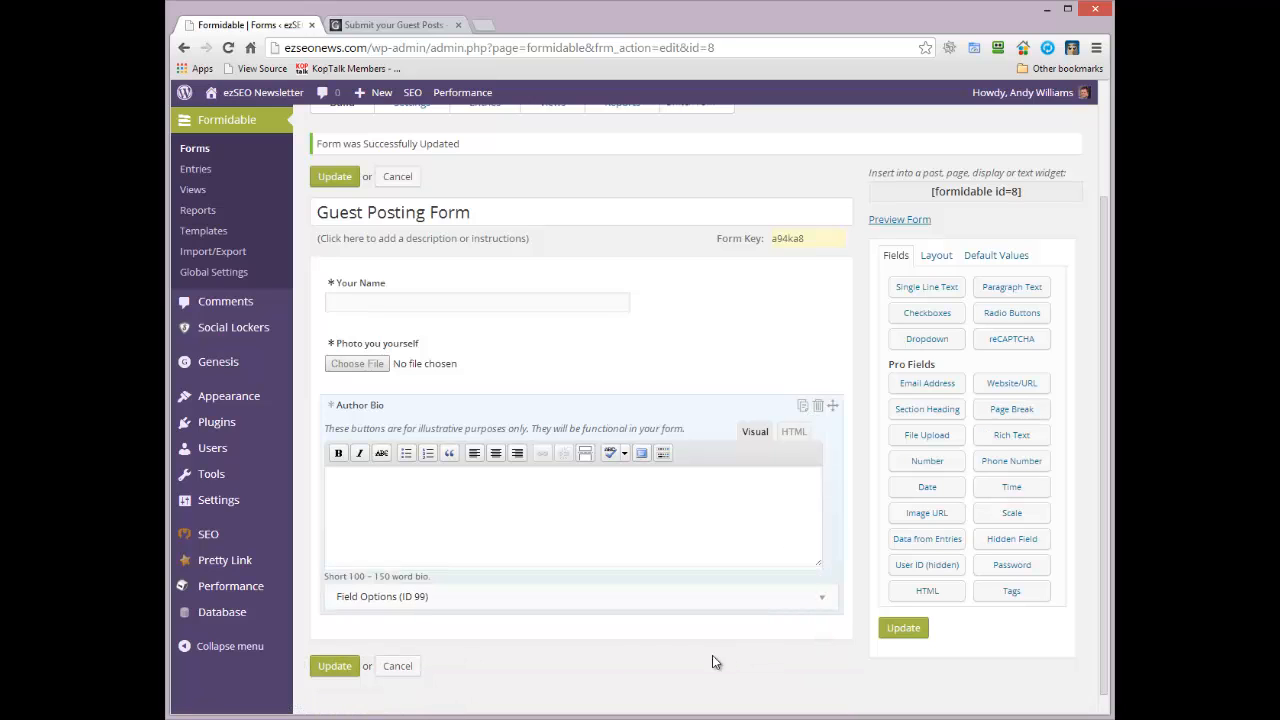
# - Make the Author Bio field required and collapse its field options
pyautogui.click(819, 605)
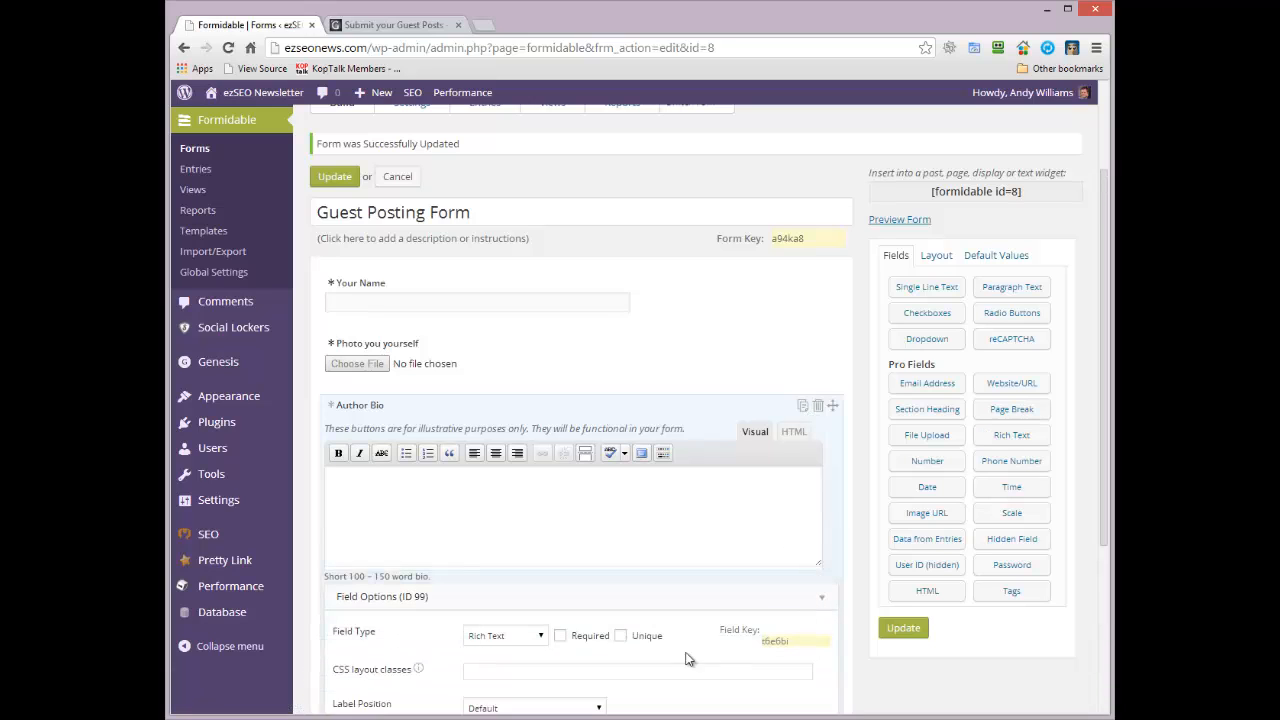
pyautogui.click(562, 636)
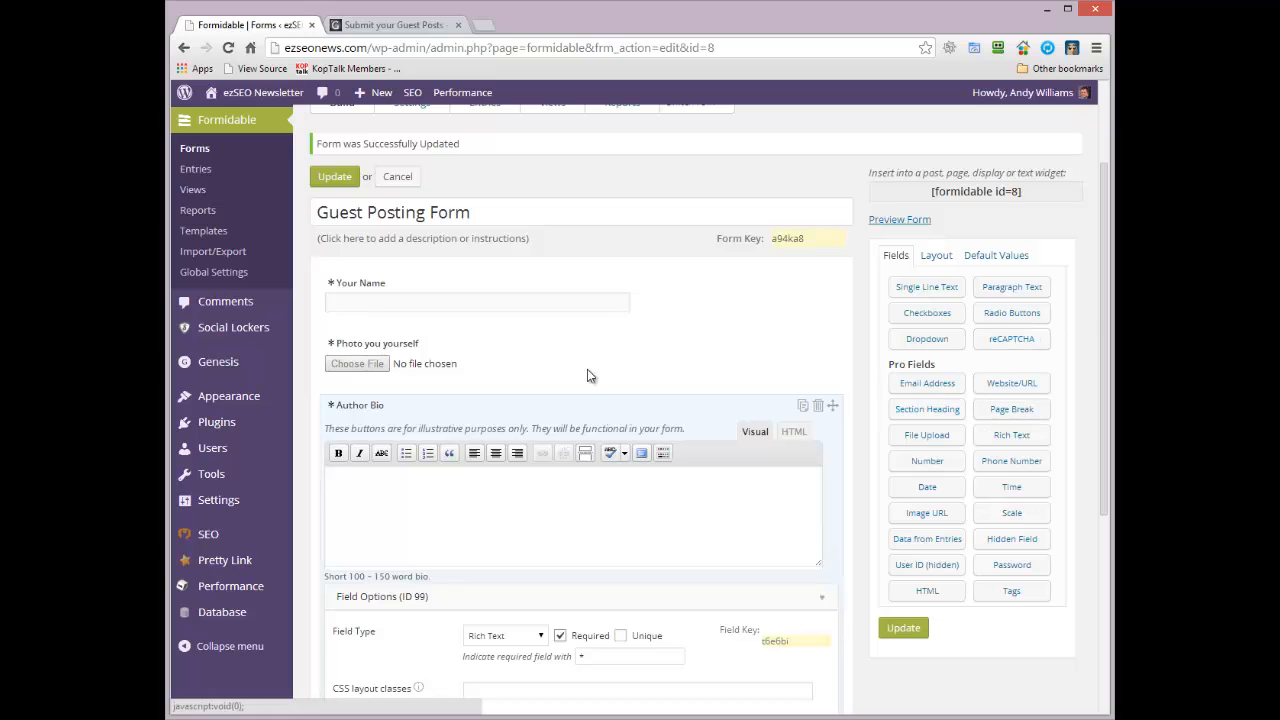
pyautogui.moveTo(1106, 236); pyautogui.dragTo(1109, 350)
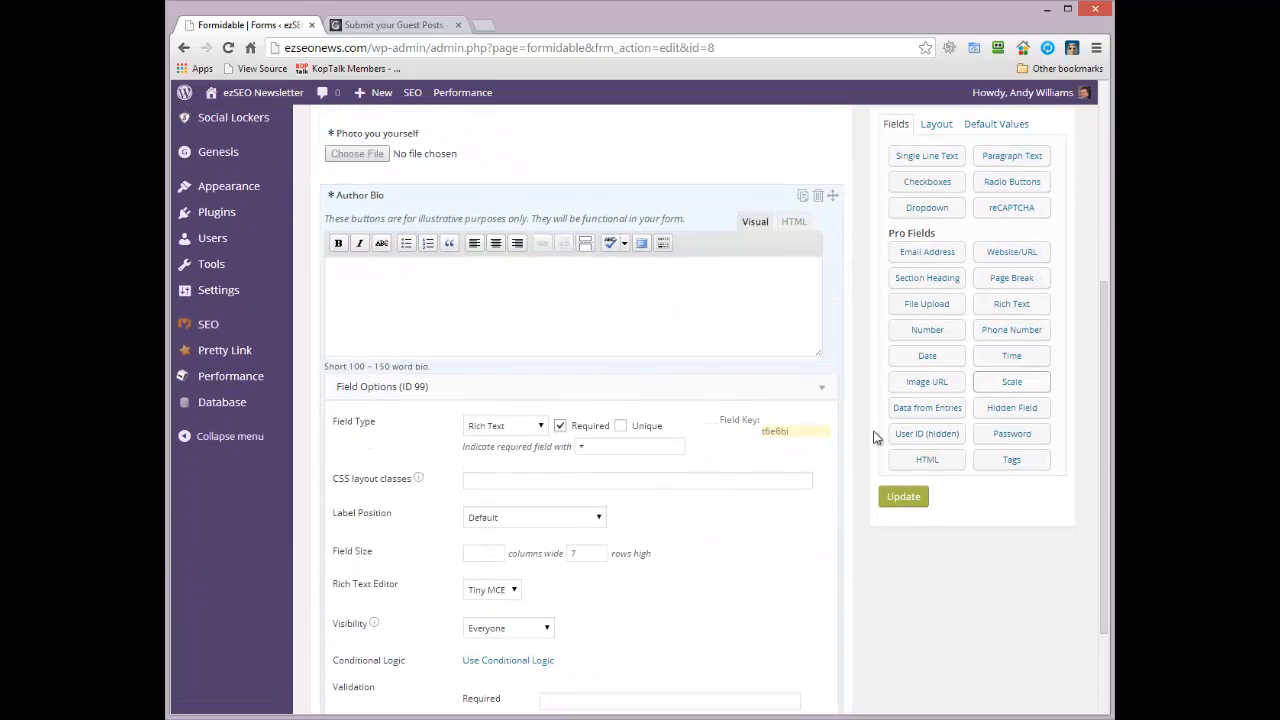
pyautogui.click(823, 389)
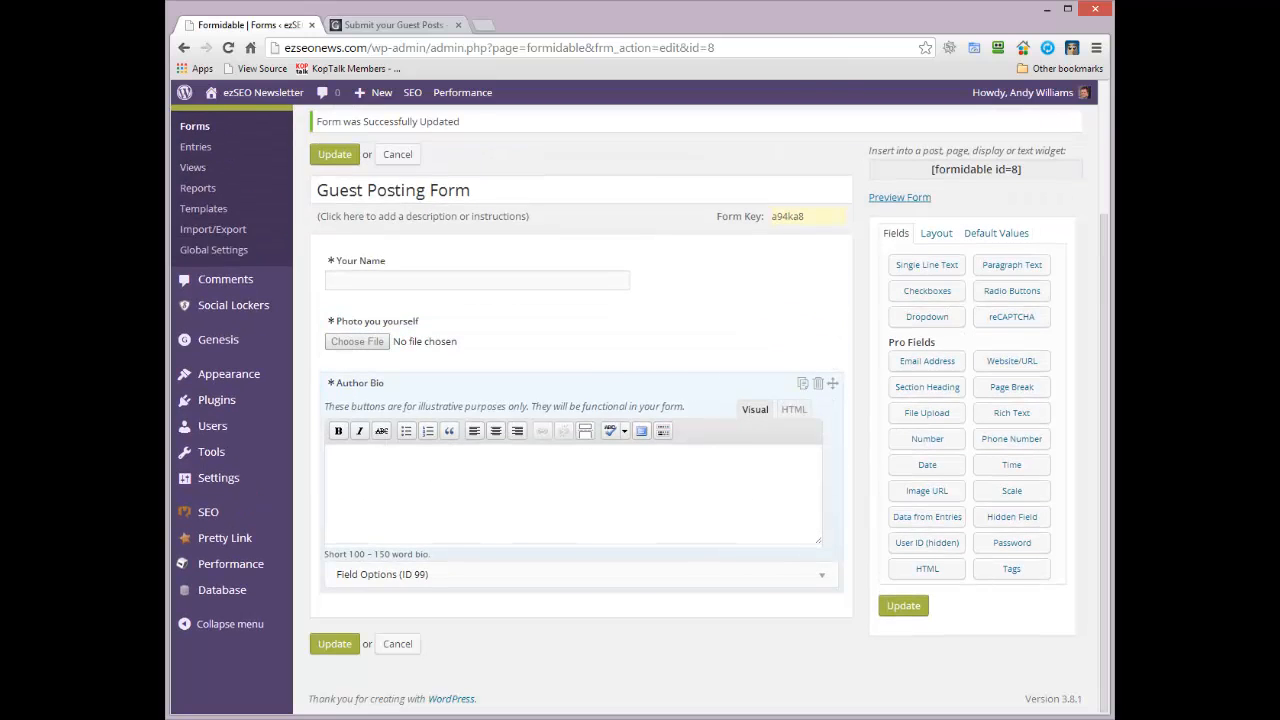
# - Add a single line text field labelled "Title of your Article" and make it required
pyautogui.click(905, 280)
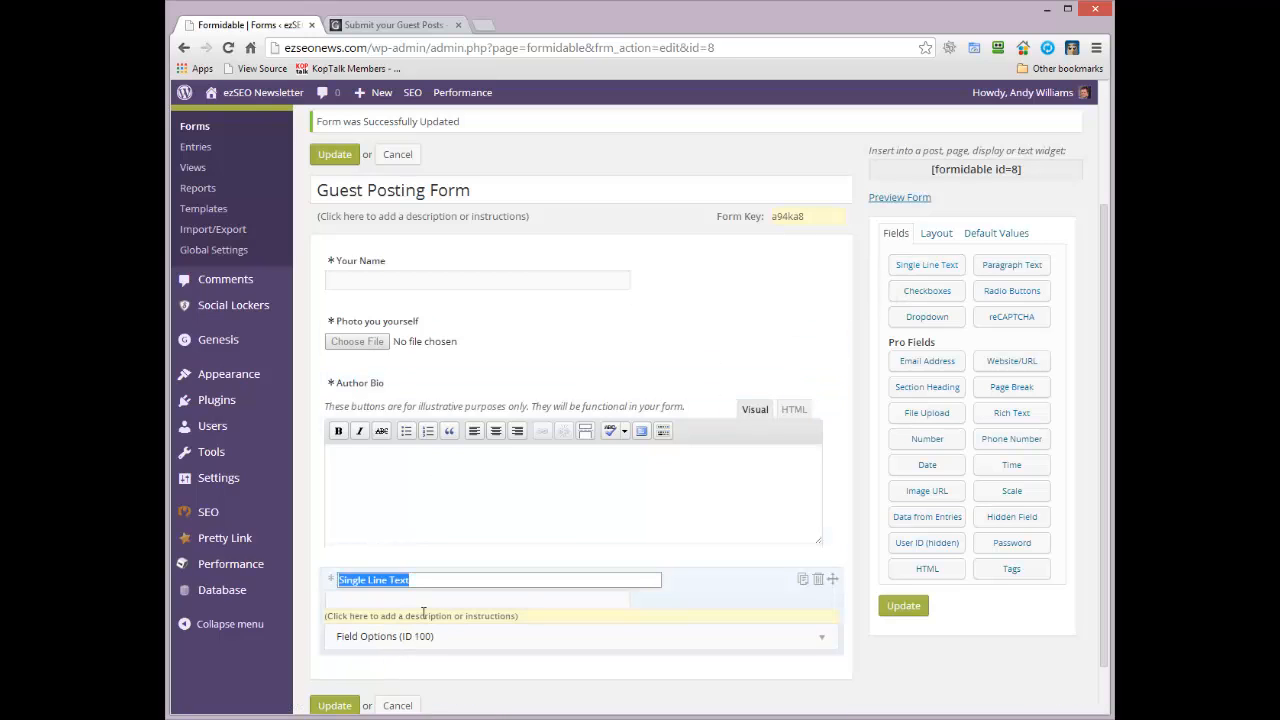
pyautogui.write('Title of your ')
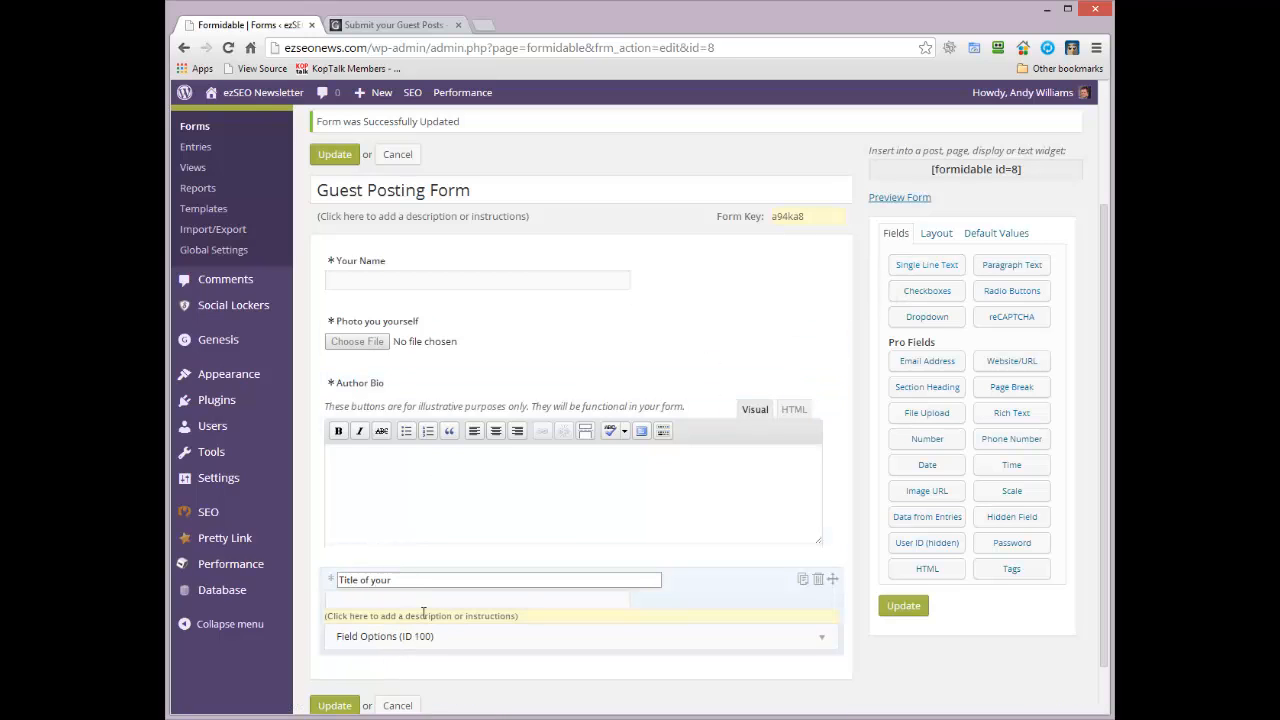
pyautogui.write('Article')
pyautogui.click(812, 642)
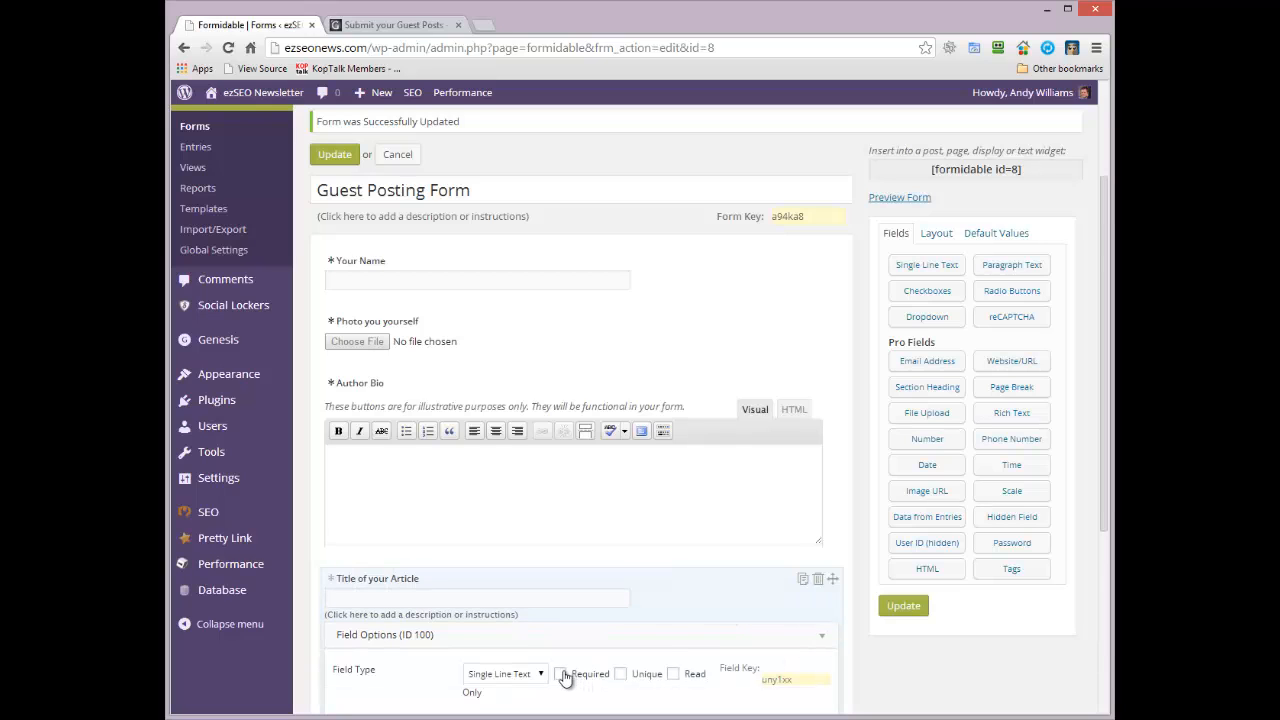
pyautogui.click(561, 674)
pyautogui.click(822, 642)
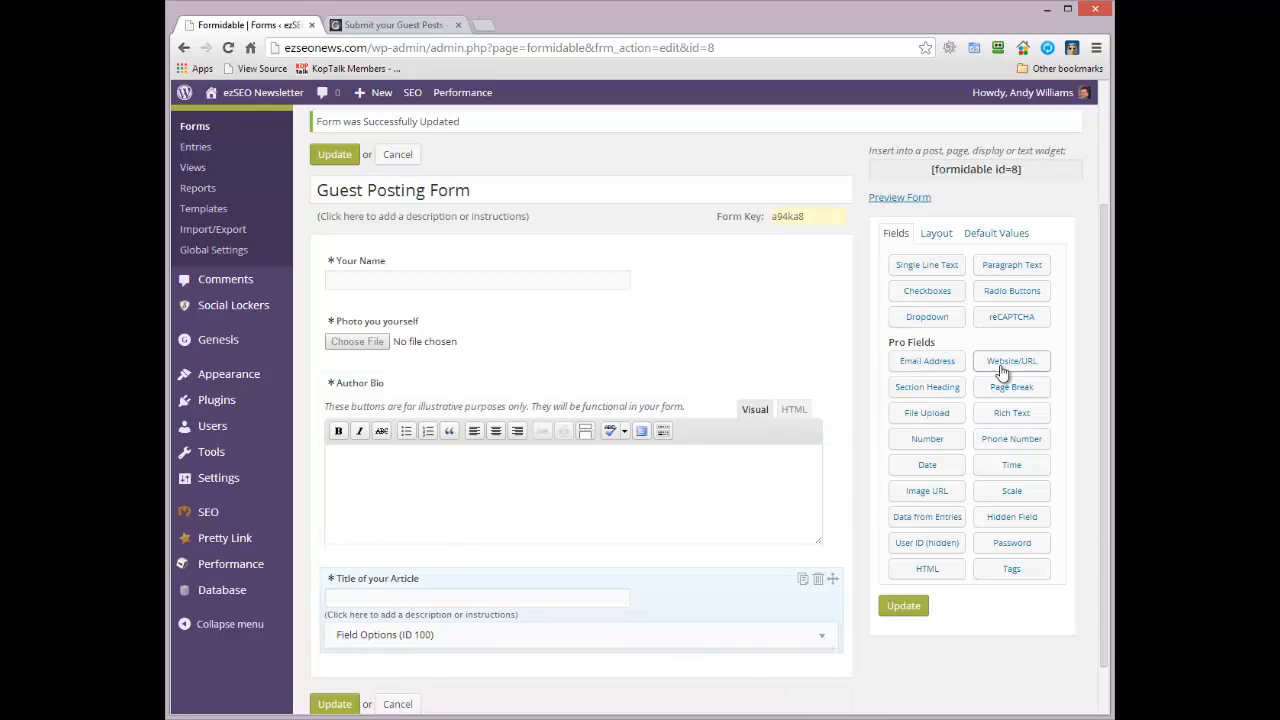
# - Add a paragraph text field labelled "Summary of the article" below the article title field
pyautogui.click(993, 270)
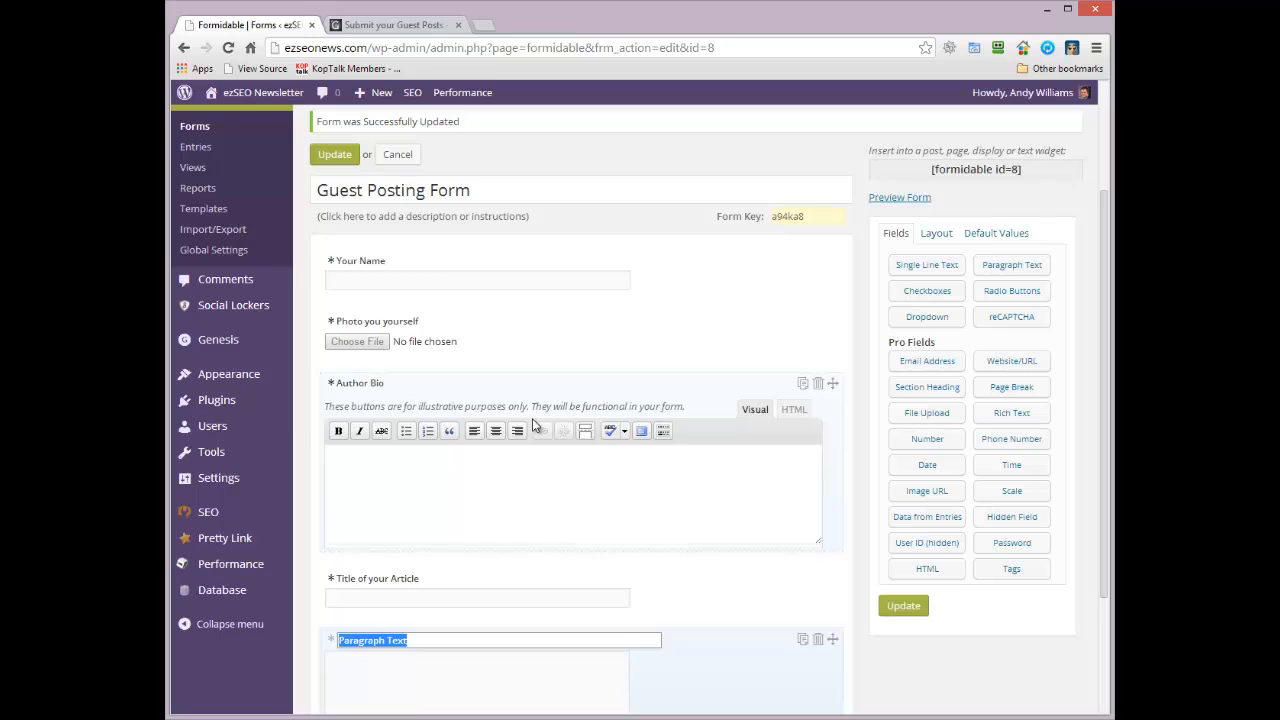
pyautogui.write('Summary of the article')
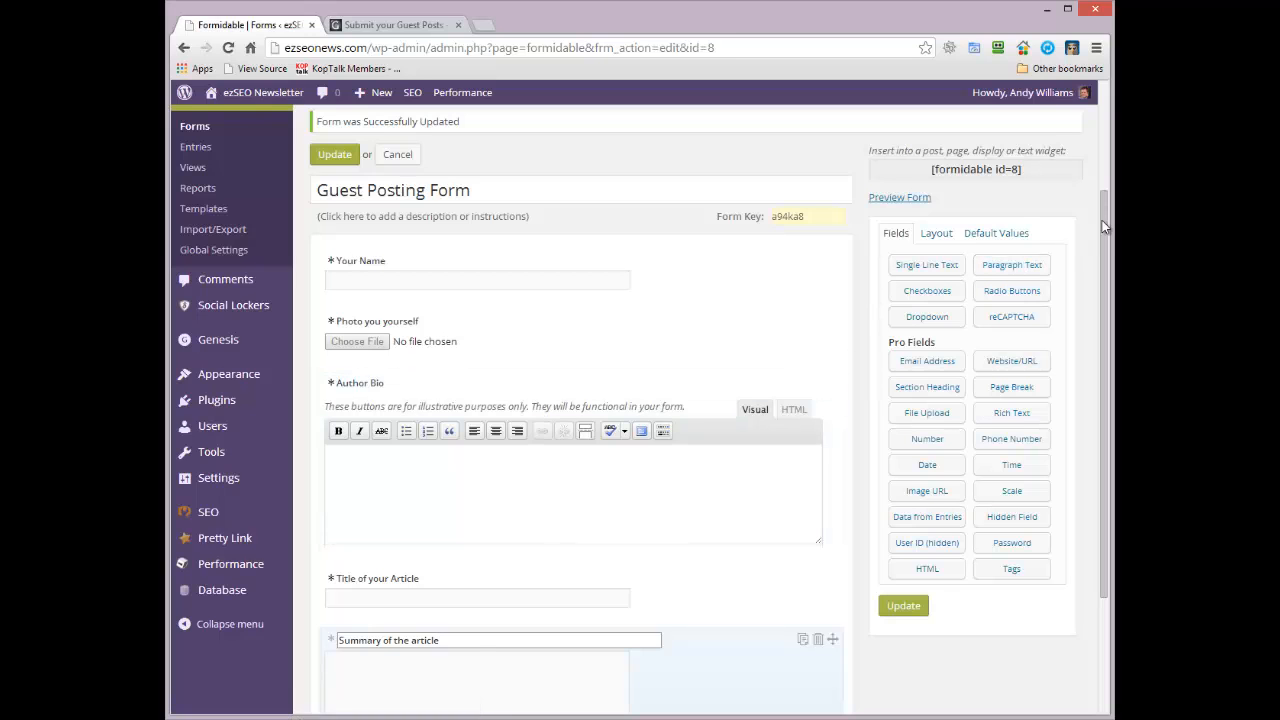
pyautogui.moveTo(1102, 220); pyautogui.dragTo(1100, 318)
pyautogui.click(509, 540)
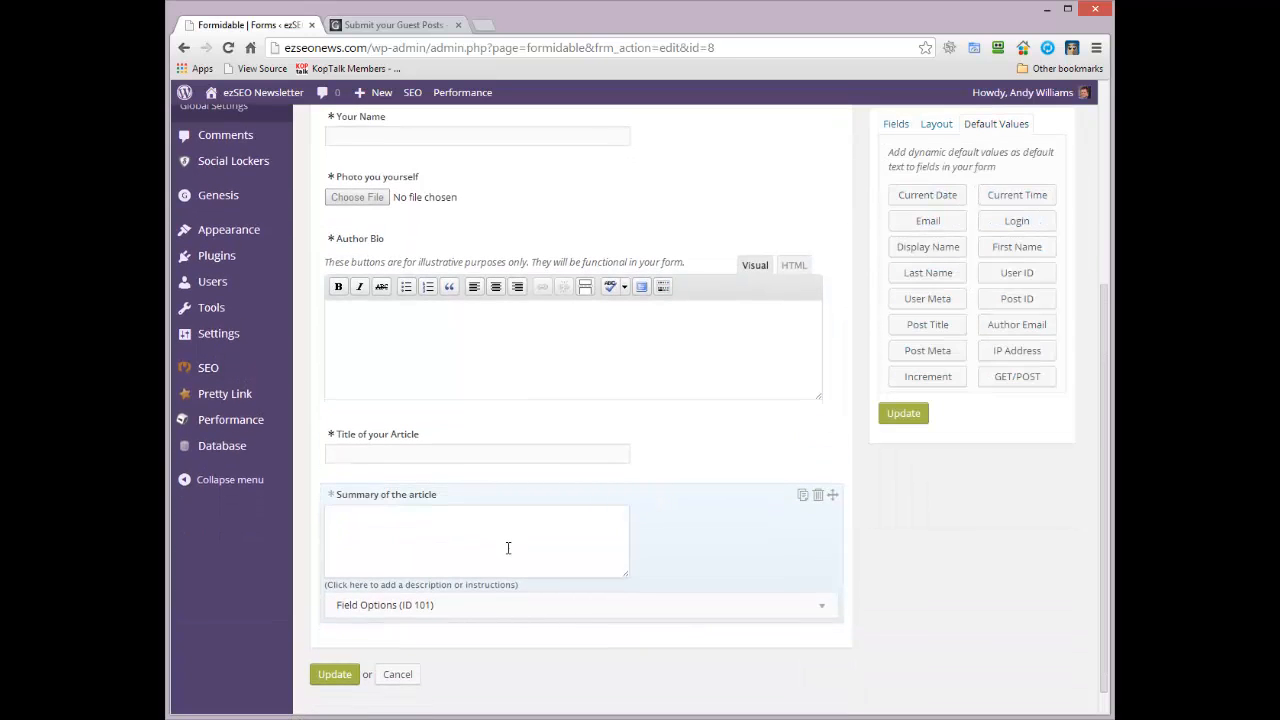
# - Set the article summary field's description to "2 - 3 sentence summary of your article."
pyautogui.click(482, 615)
pyautogui.click(463, 586)
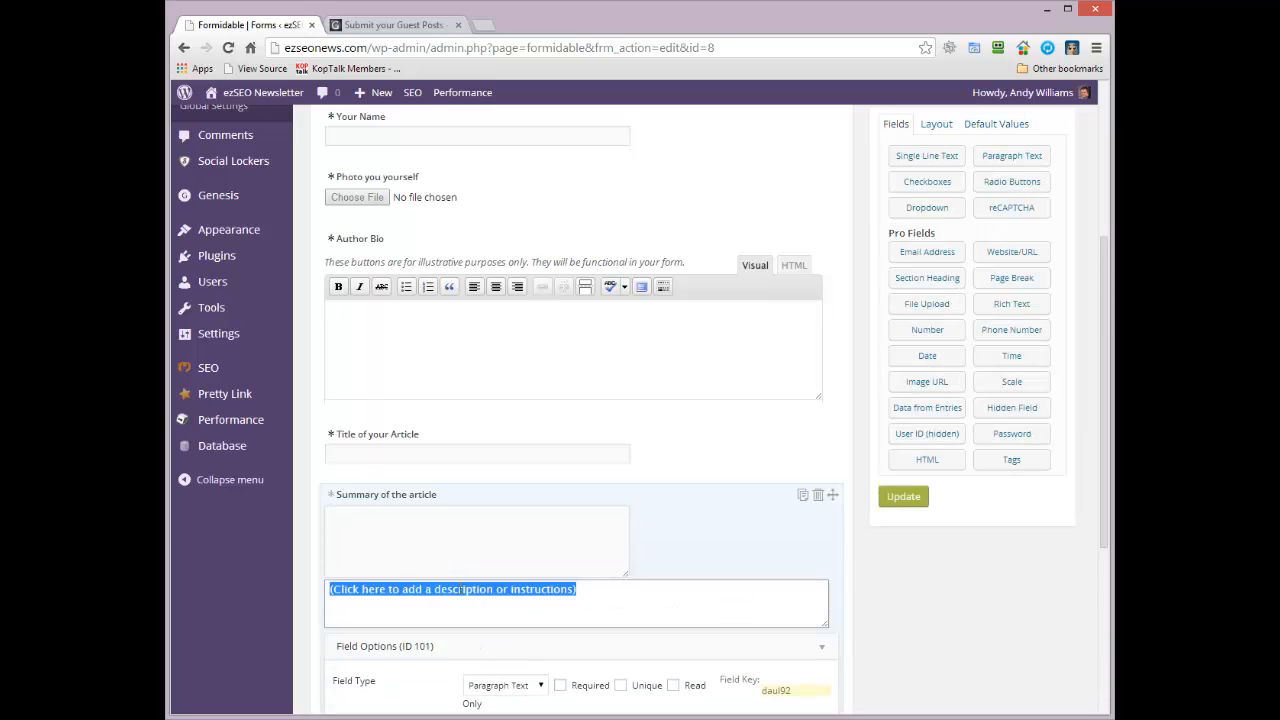
pyautogui.write('A short')
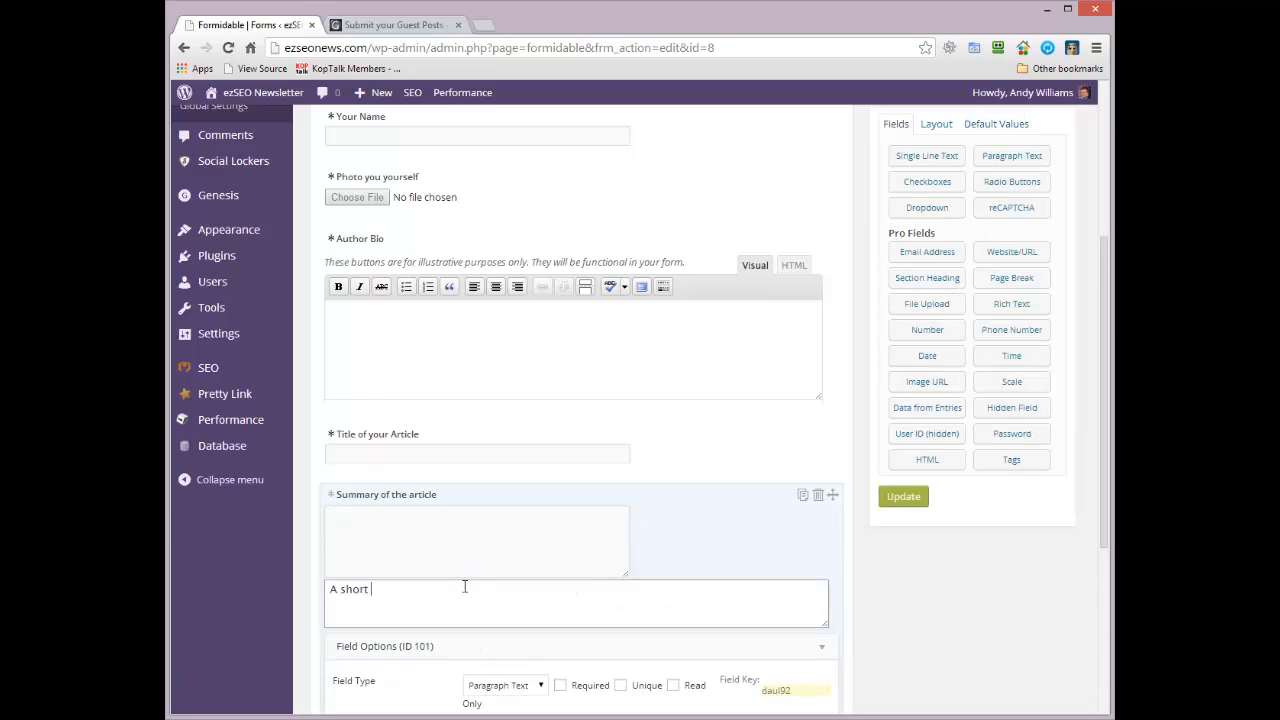
pyautogui.write(' 100 - 150 word summary of your article.')
pyautogui.hotkey('shift', 'Home')
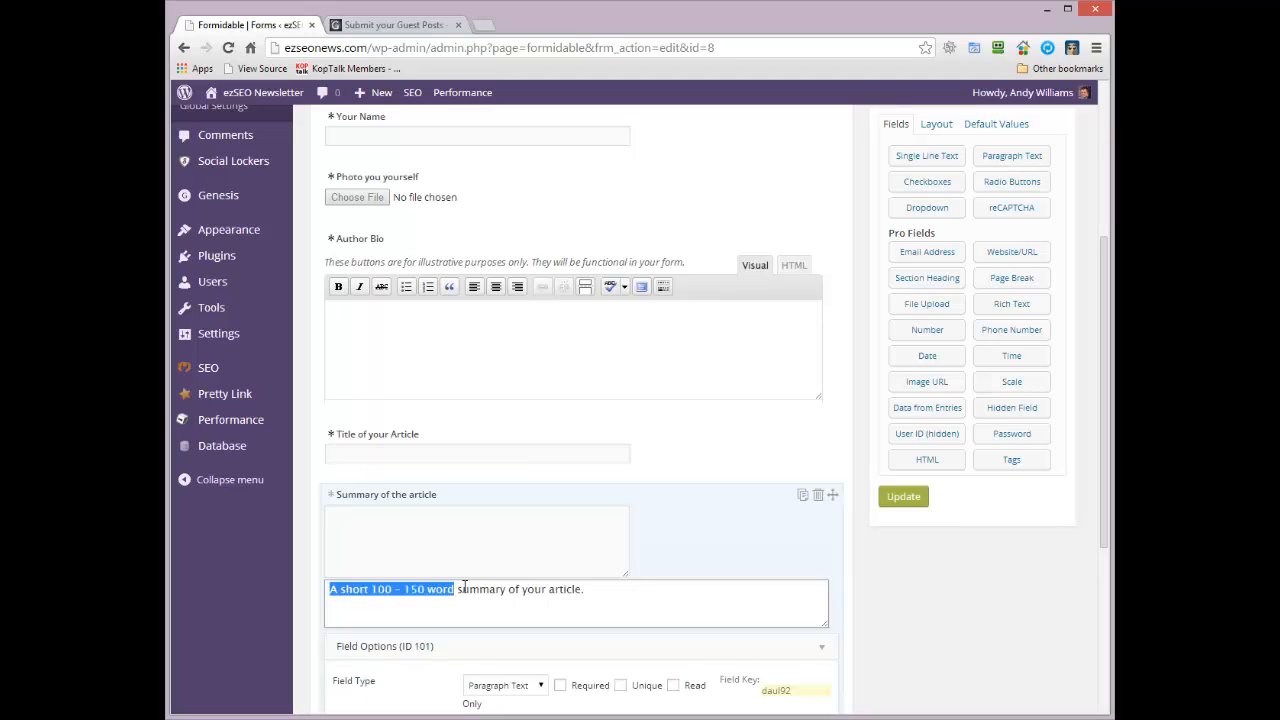
pyautogui.write('2 - ')
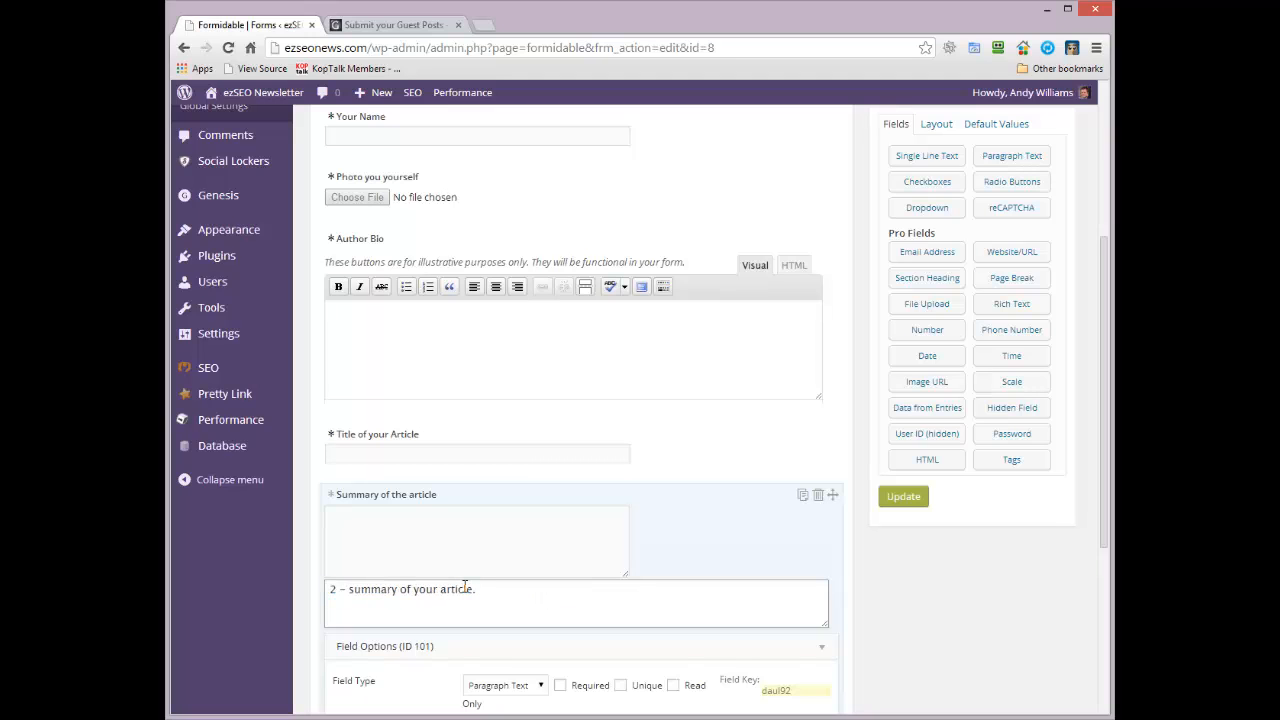
pyautogui.write('3 sentence')
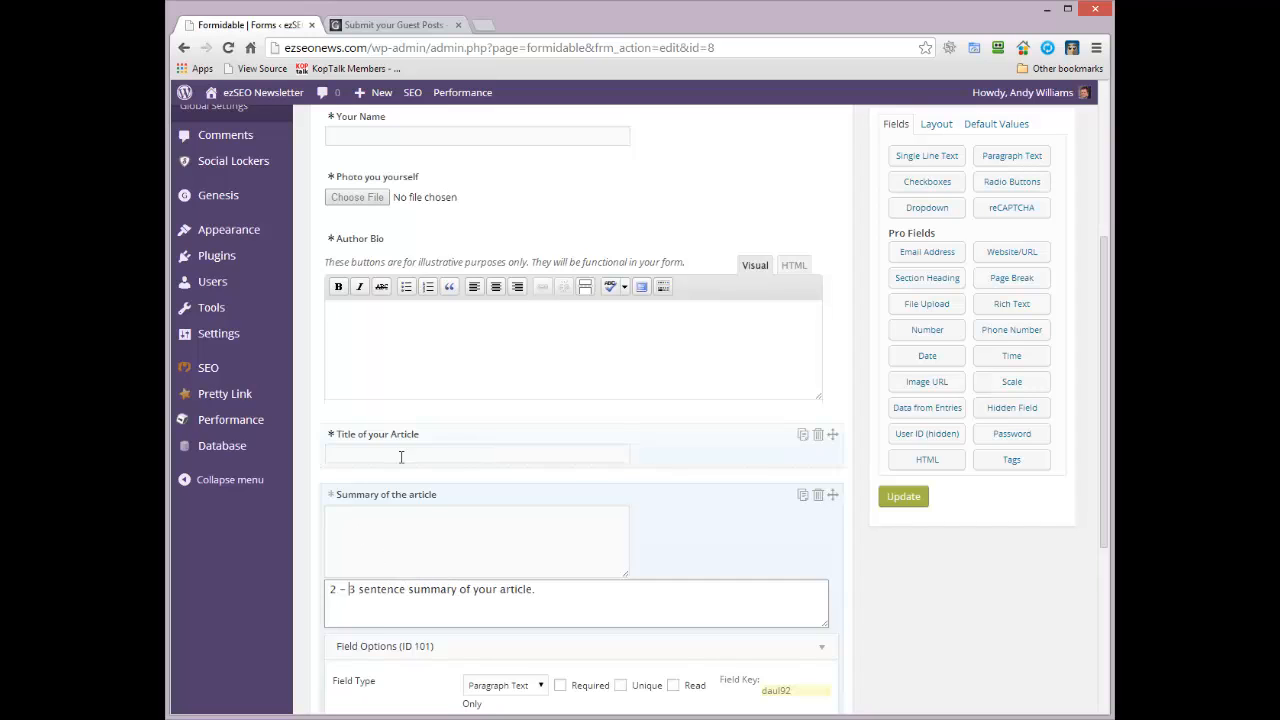
# - Make the Summary of the article field required and collapse its field options
pyautogui.click(565, 690)
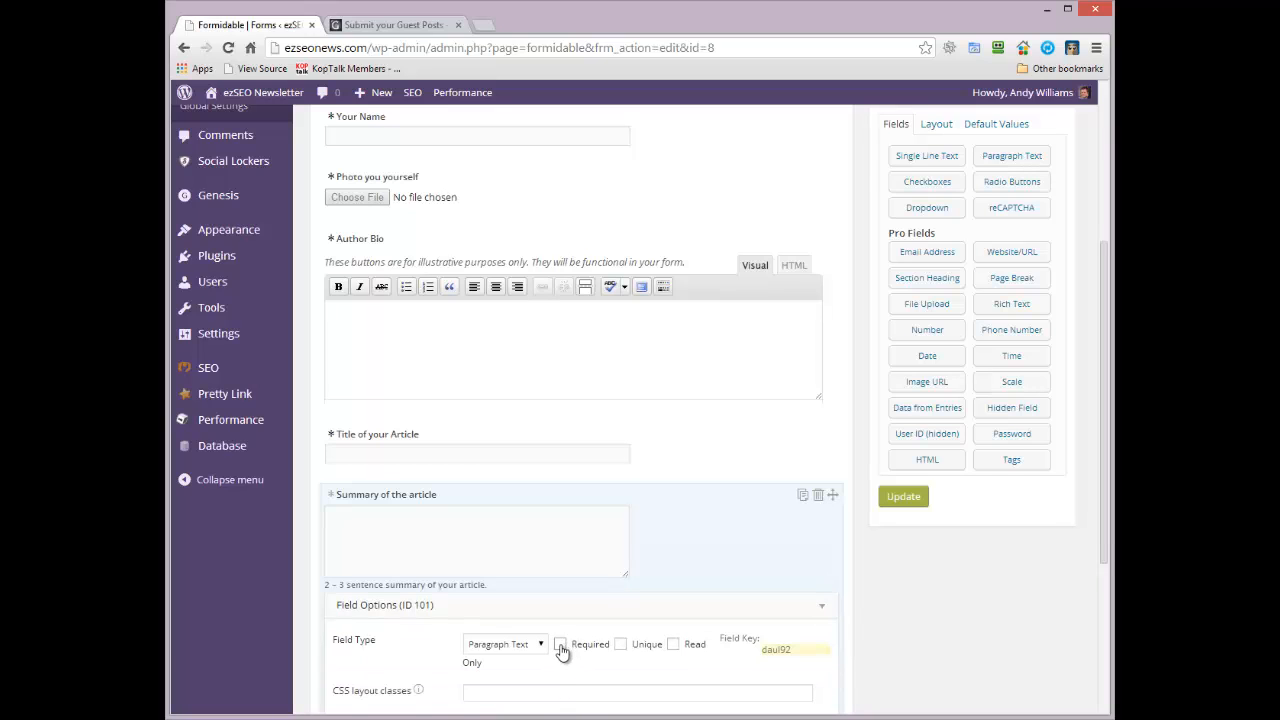
pyautogui.click(561, 645)
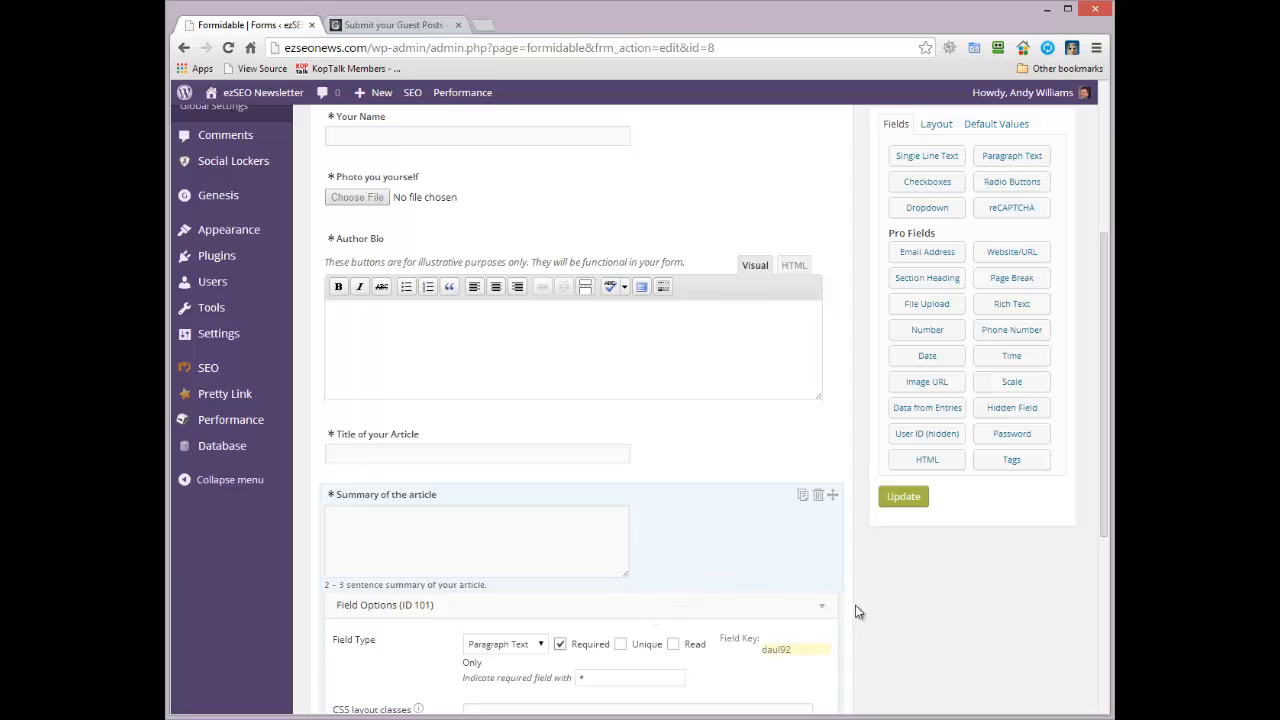
pyautogui.click(824, 607)
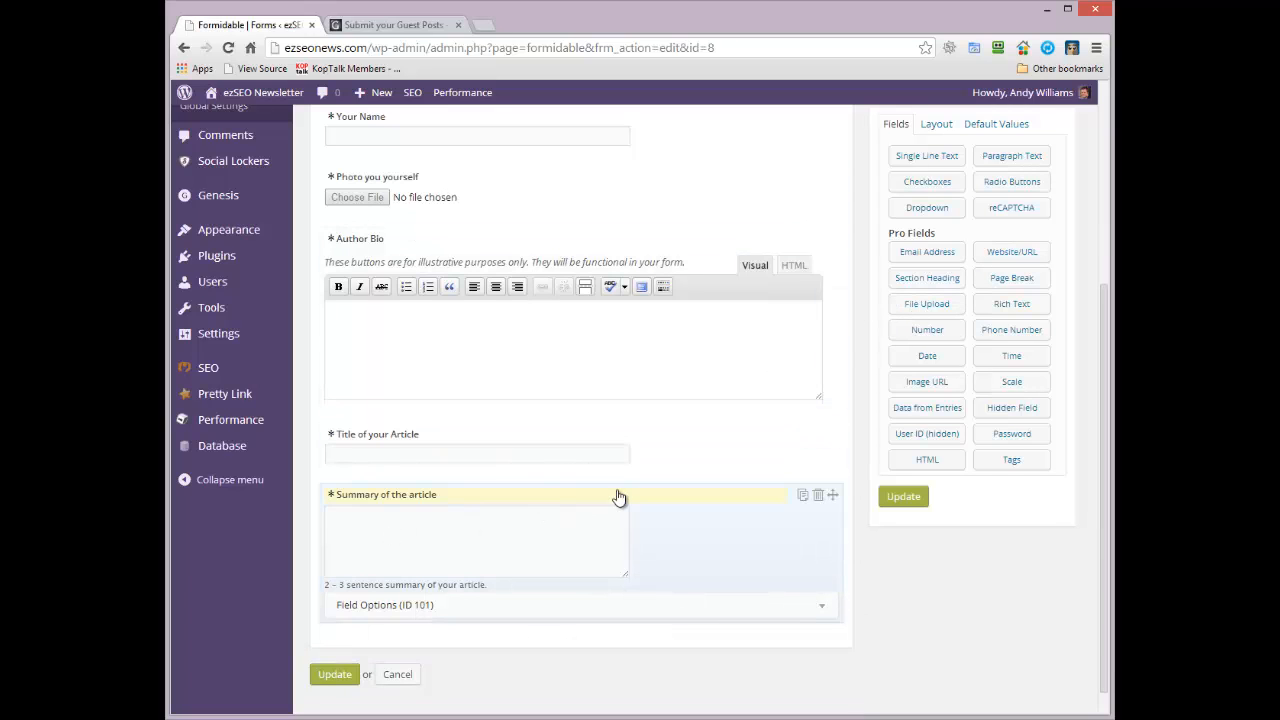
# - Add a rich text field labelled "Your Article" below the article summary field
pyautogui.click(1013, 305)
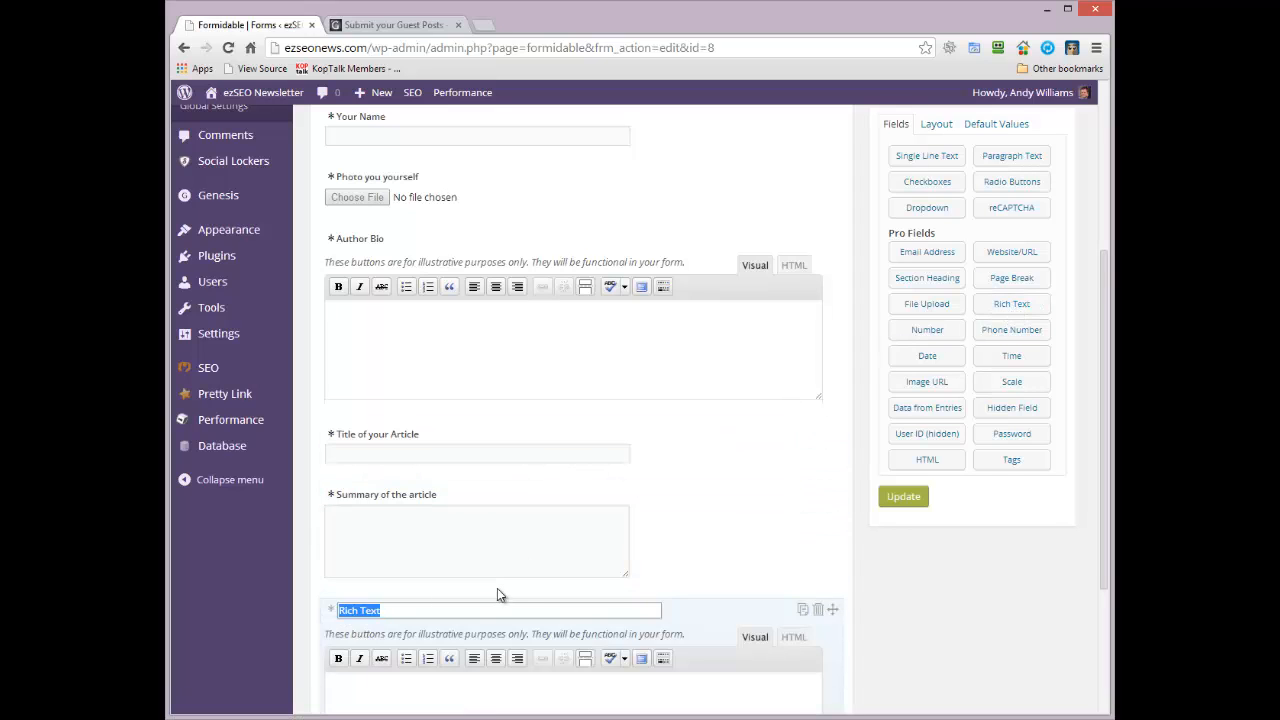
pyautogui.write('Your Article')
pyautogui.moveTo(1104, 346); pyautogui.dragTo(1104, 498)
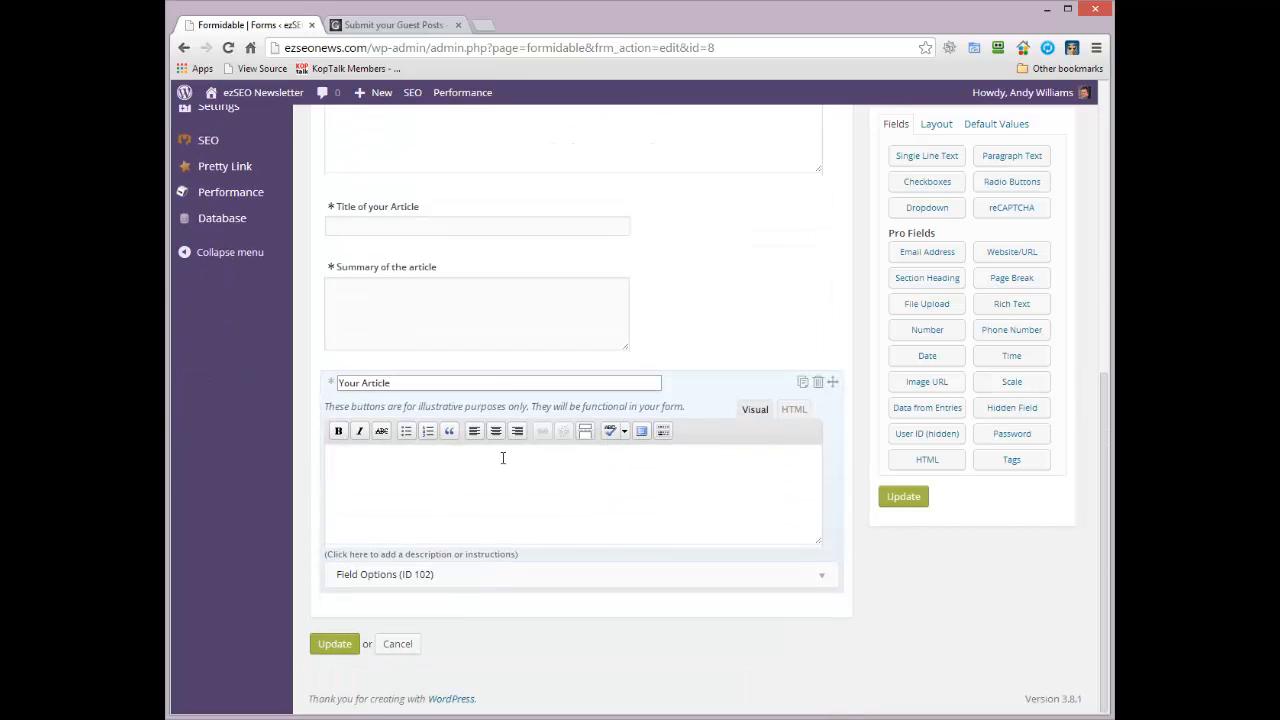
# - Set the Your Article field's description to "Please use bullet points and headers in your article. Do not use Heading 1."
pyautogui.click(455, 554)
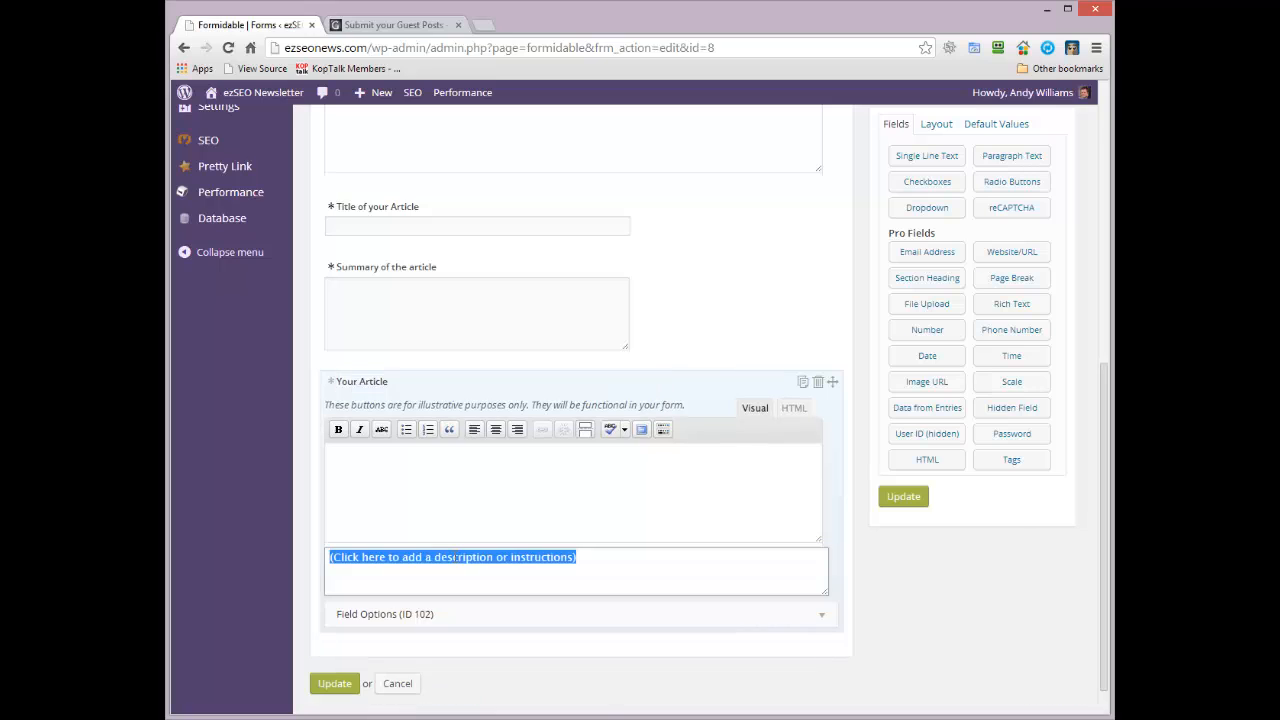
pyautogui.write('Please use bullet point')
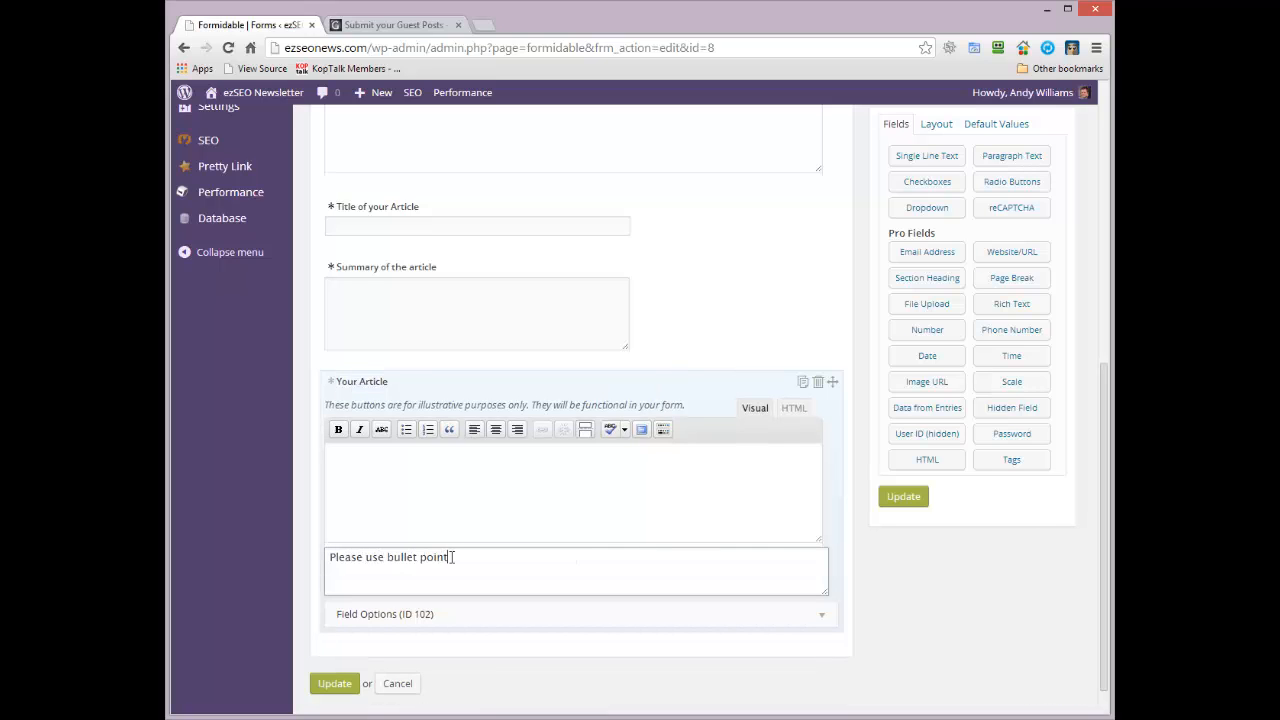
pyautogui.write('s and headers in your article.  Do not us')
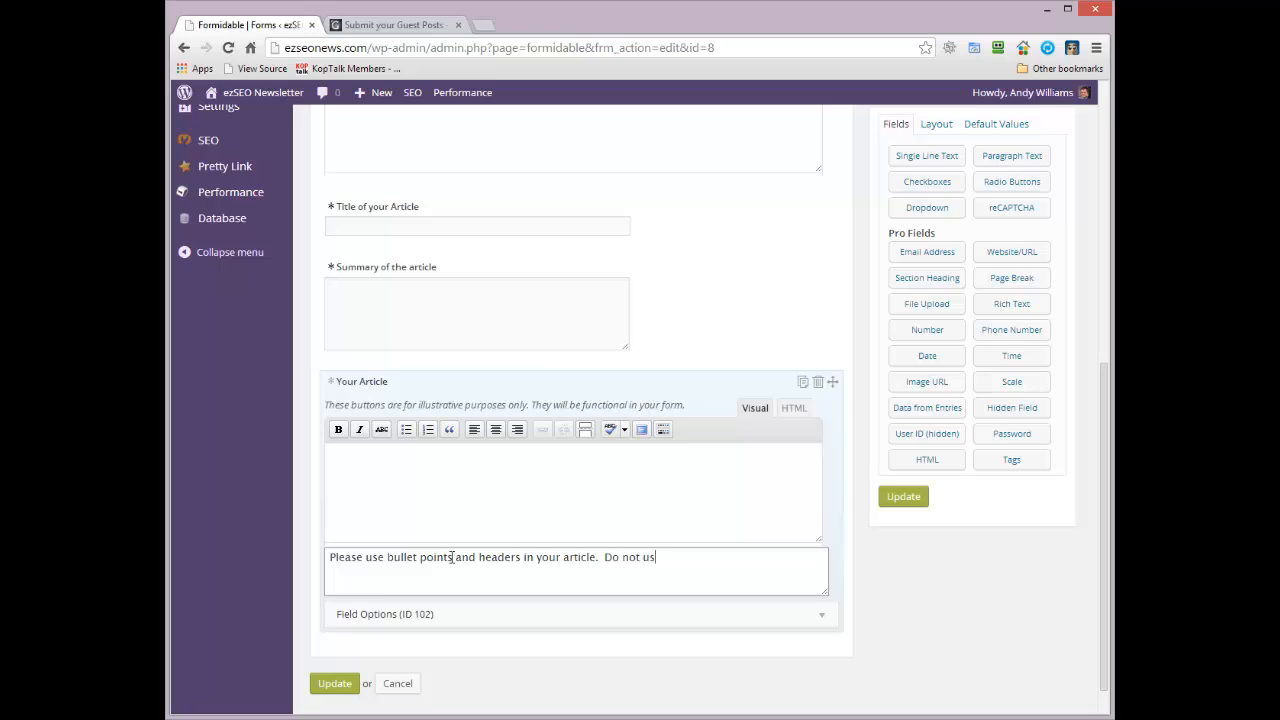
pyautogui.write('ading 1')
# - Expand the Your Article field's options and make the field required
pyautogui.click(825, 615)
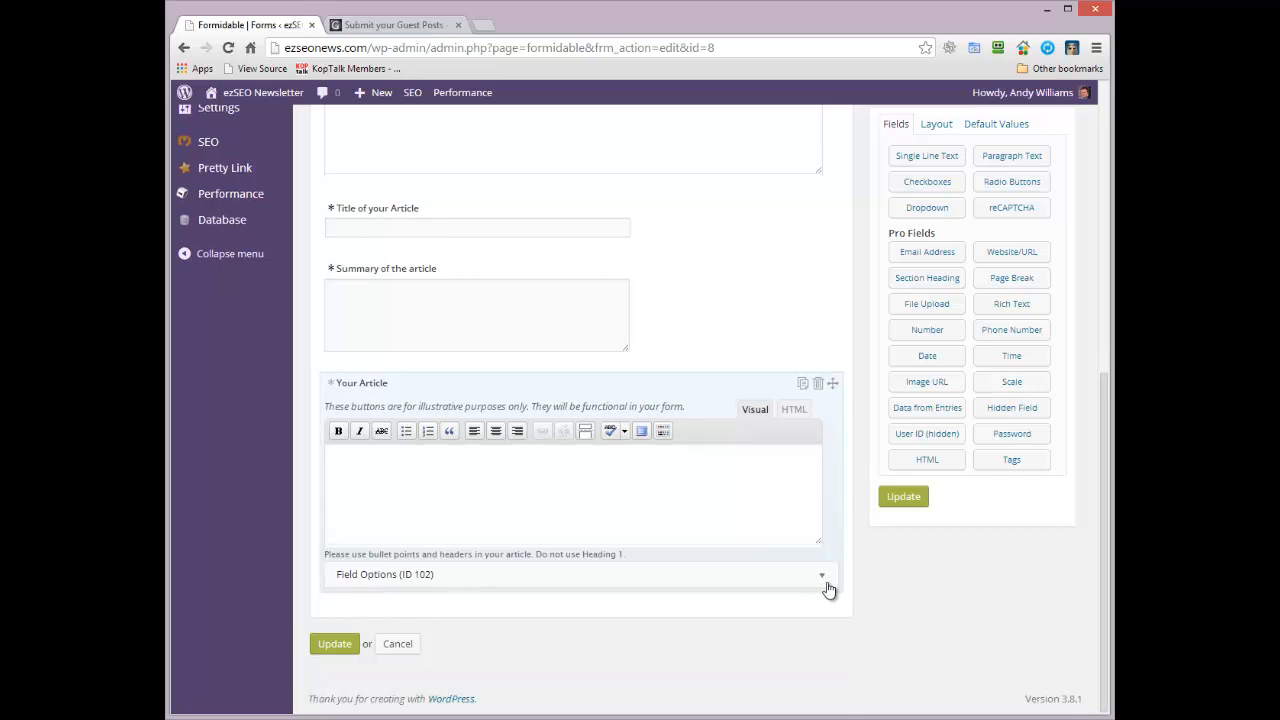
pyautogui.click(824, 580)
pyautogui.click(560, 614)
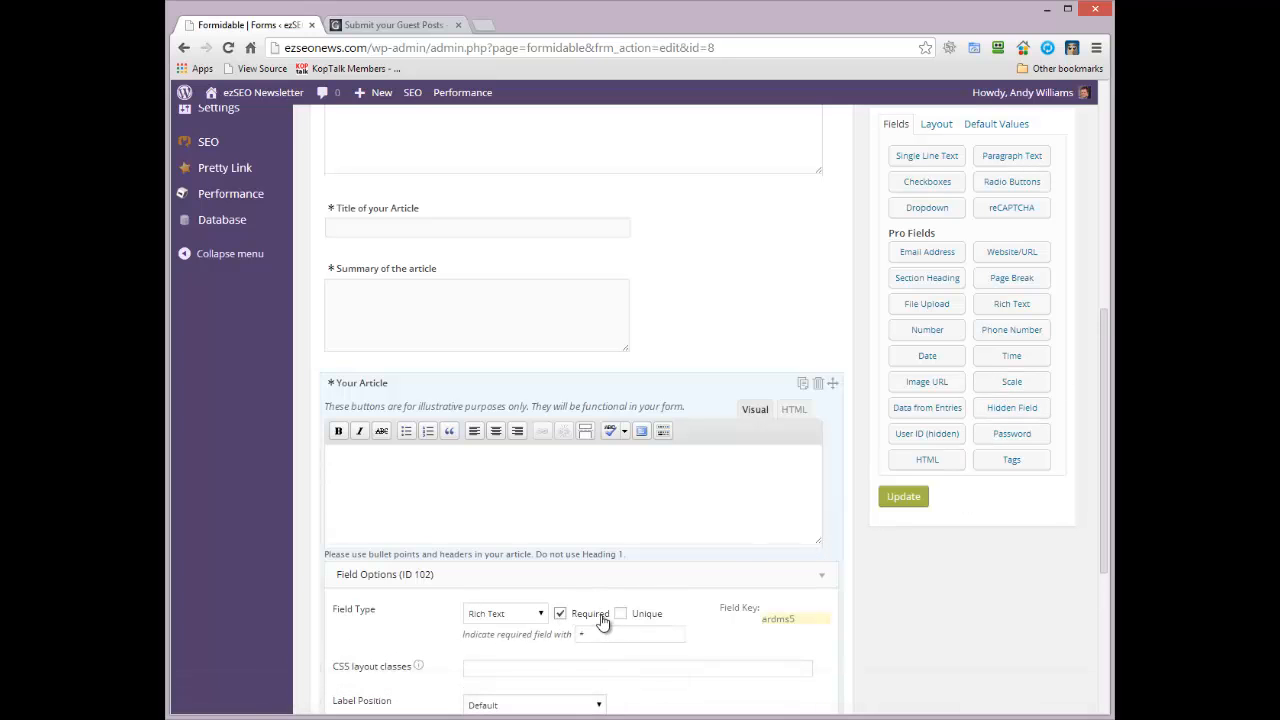
# - Increase the Your Article field's height in rows and save the form
pyautogui.moveTo(1106, 357); pyautogui.dragTo(1106, 511)
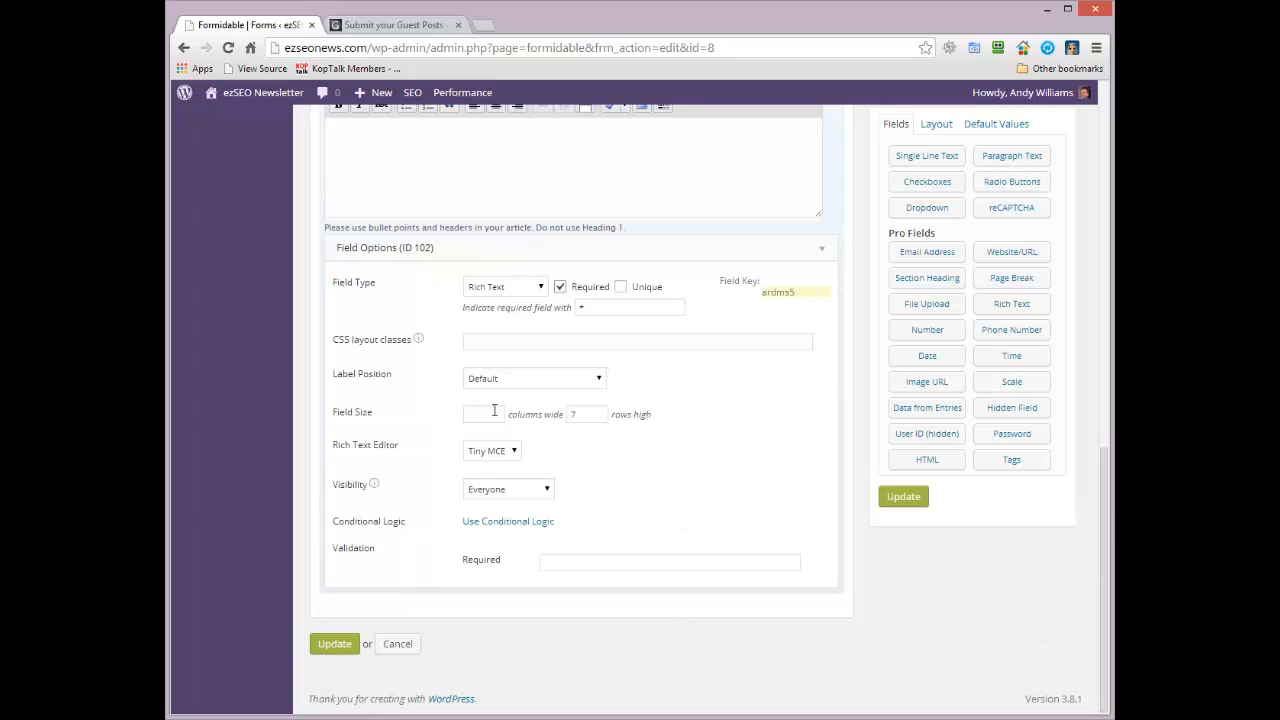
pyautogui.click(586, 414)
pyautogui.click(334, 648)
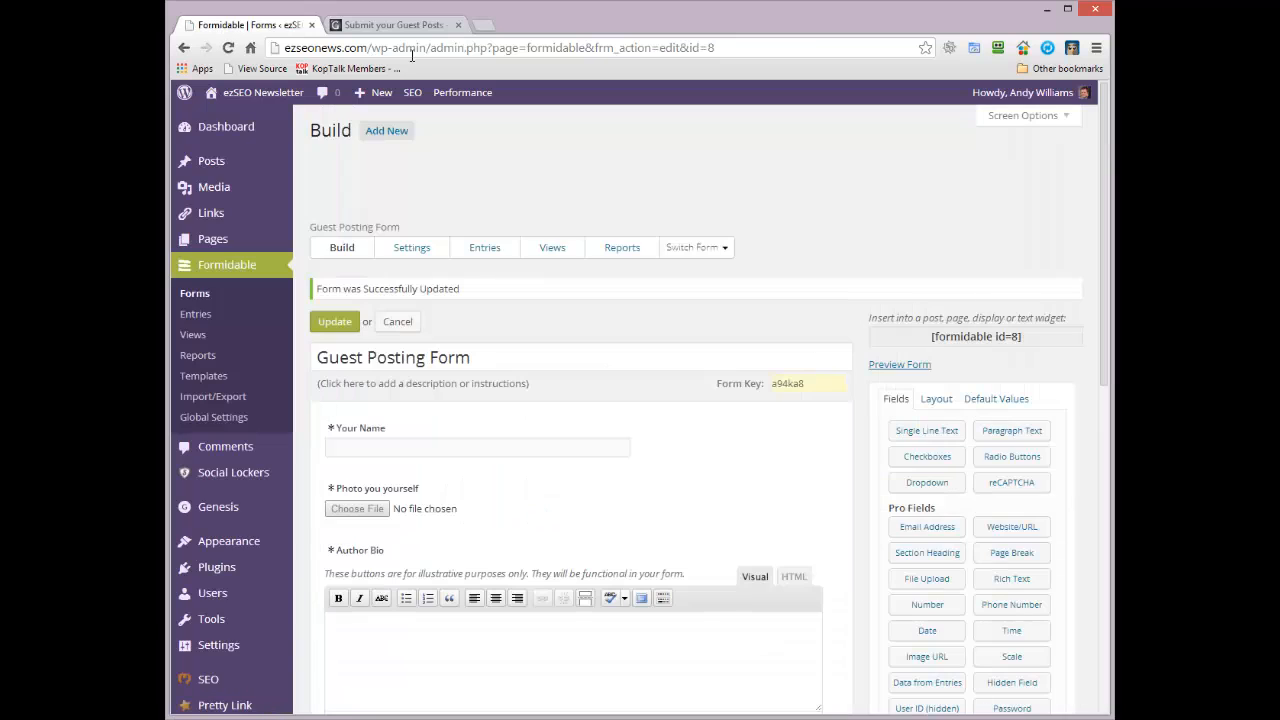
# - Reload the live Submit your Guest Posts page and check the name, author bio, article title and summary fields
pyautogui.click(363, 25)
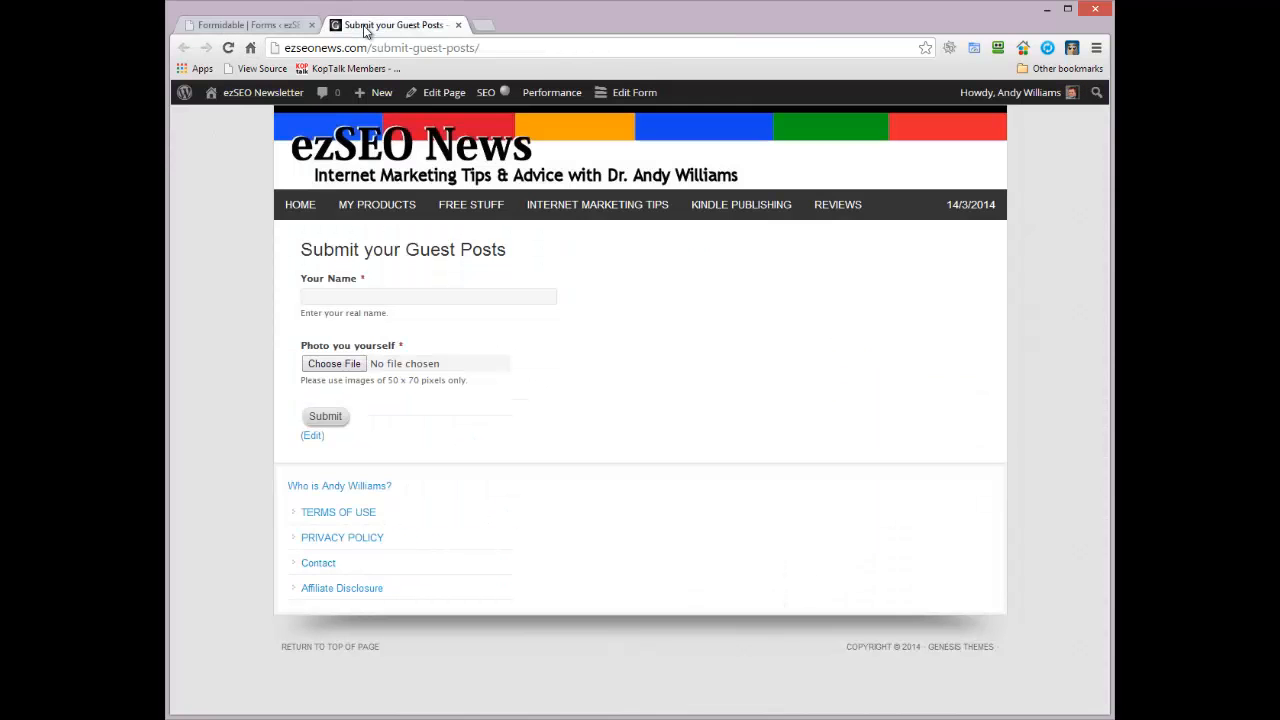
pyautogui.click(228, 47)
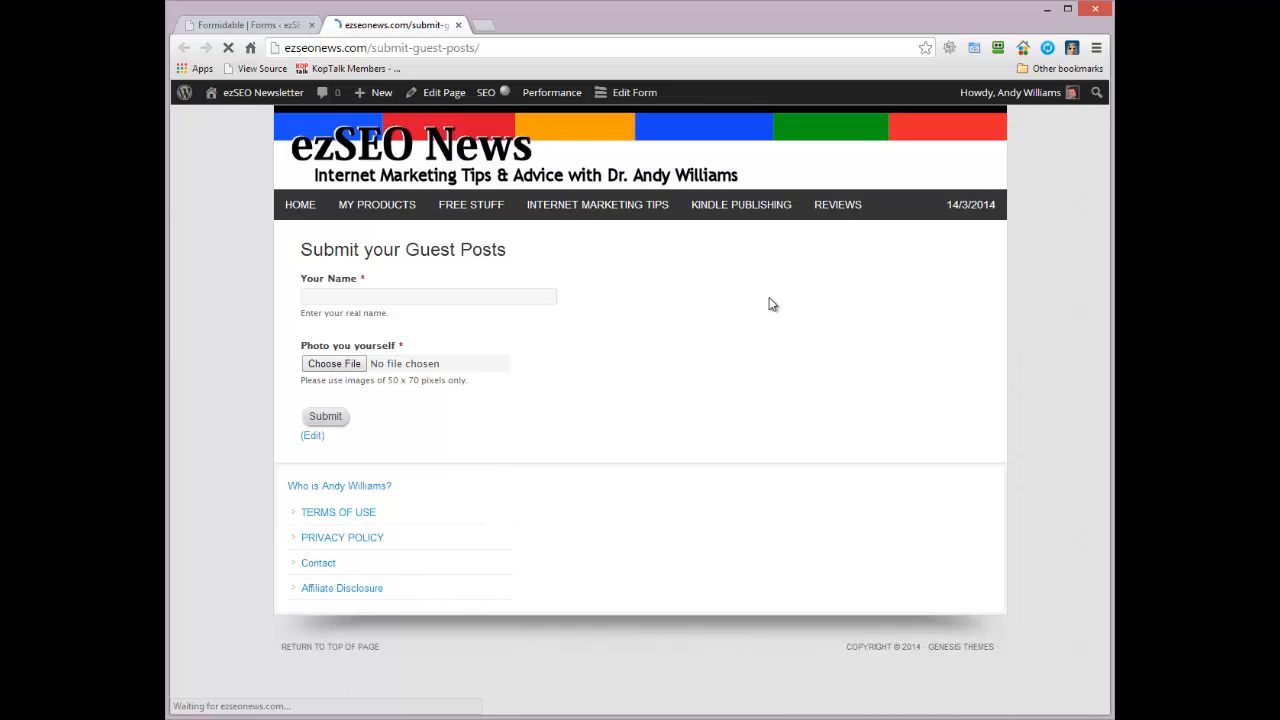
pyautogui.rightClick(348, 204)
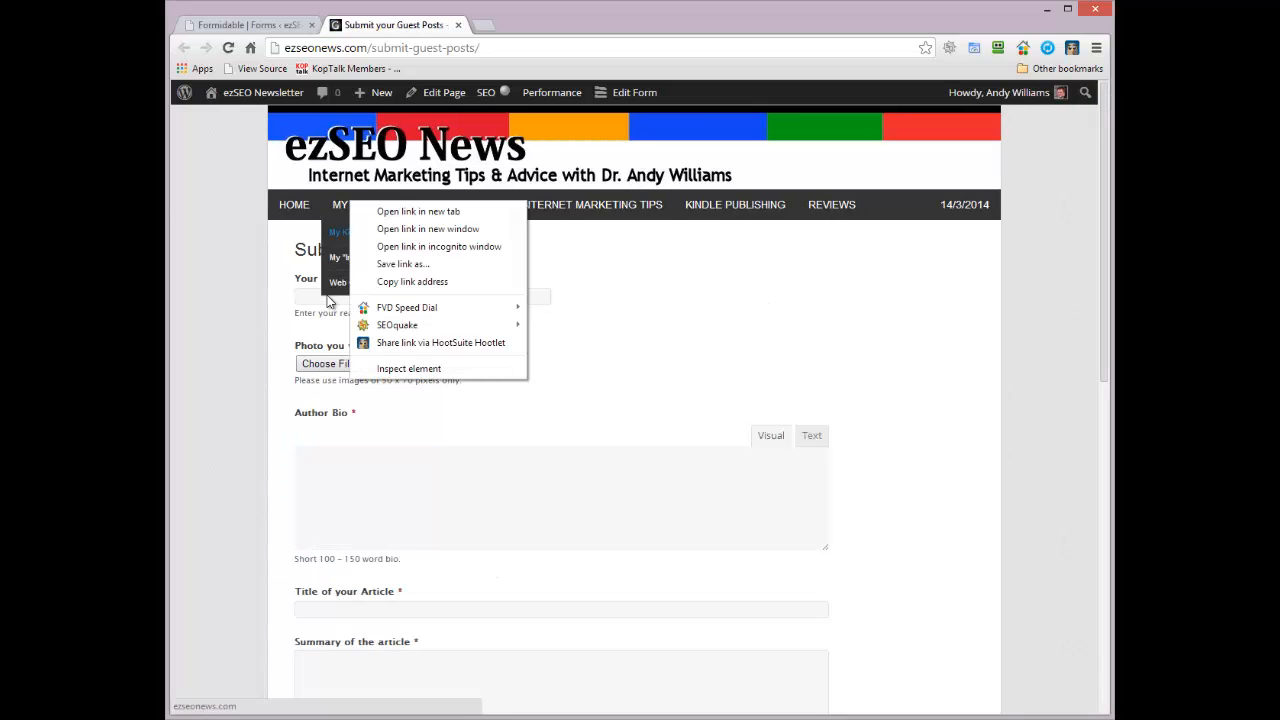
pyautogui.click(797, 297)
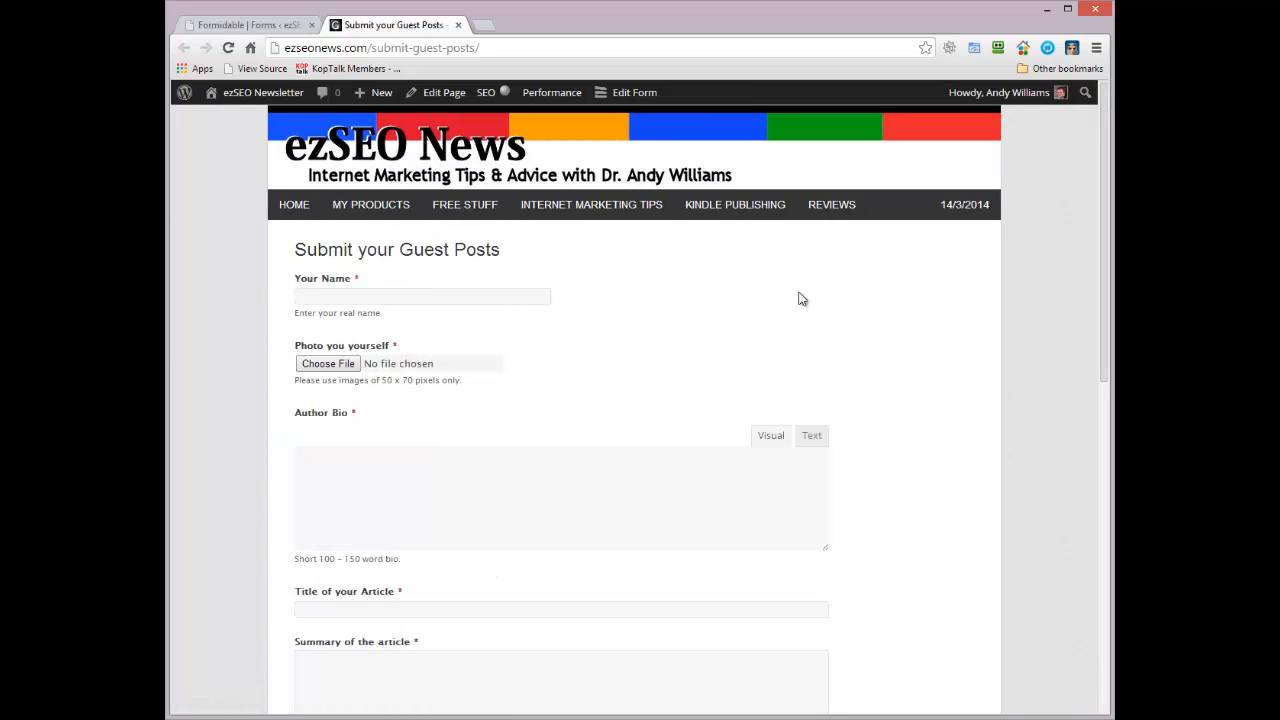
pyautogui.click(404, 297)
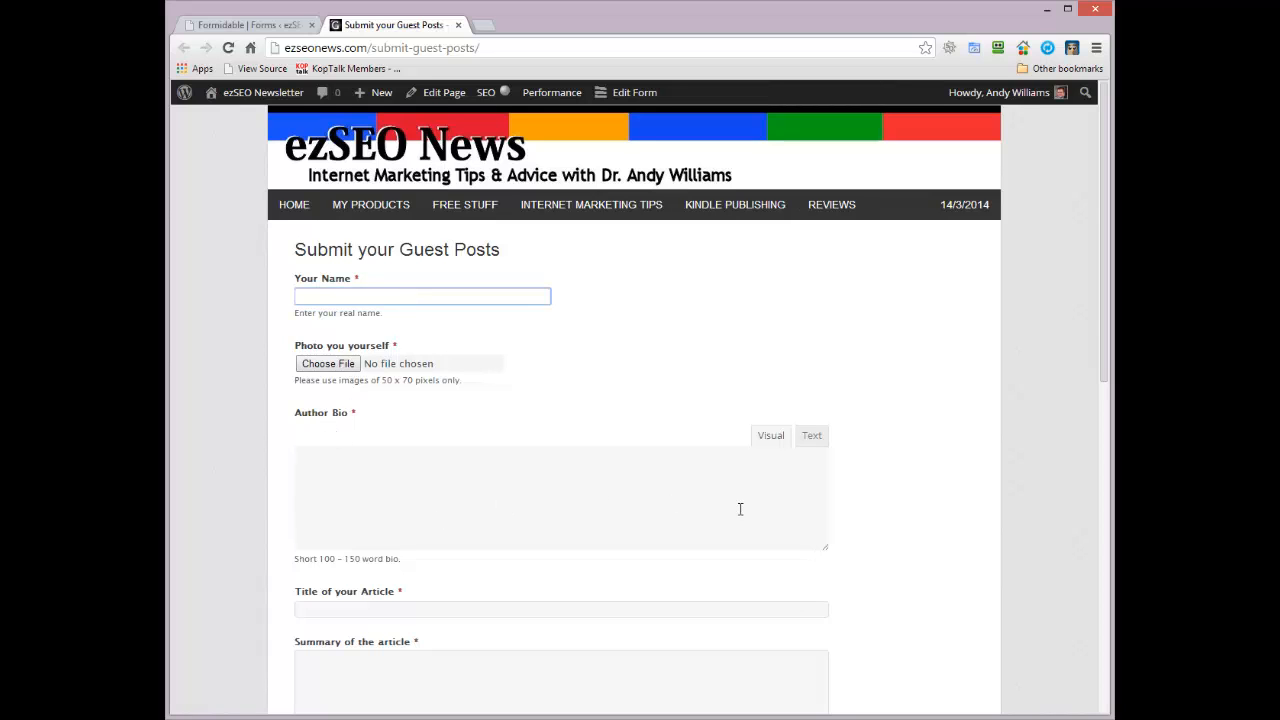
pyautogui.moveTo(1108, 180); pyautogui.dragTo(1108, 222)
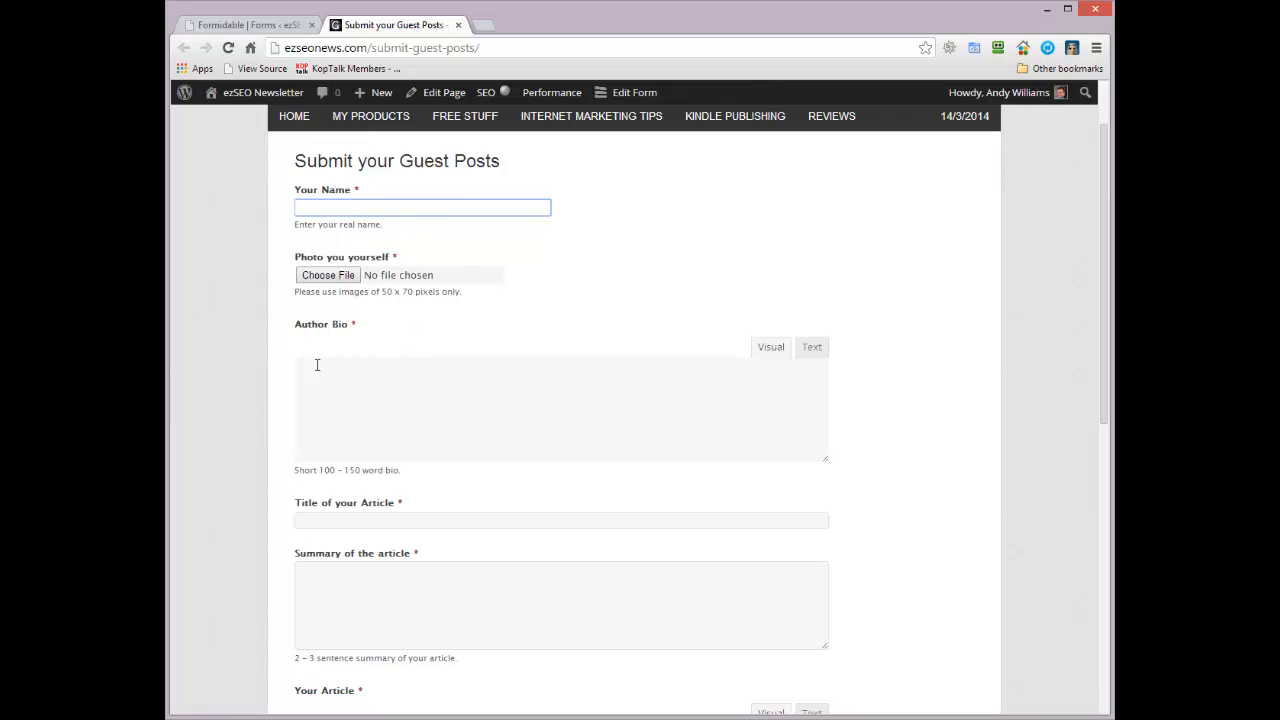
pyautogui.click(361, 384)
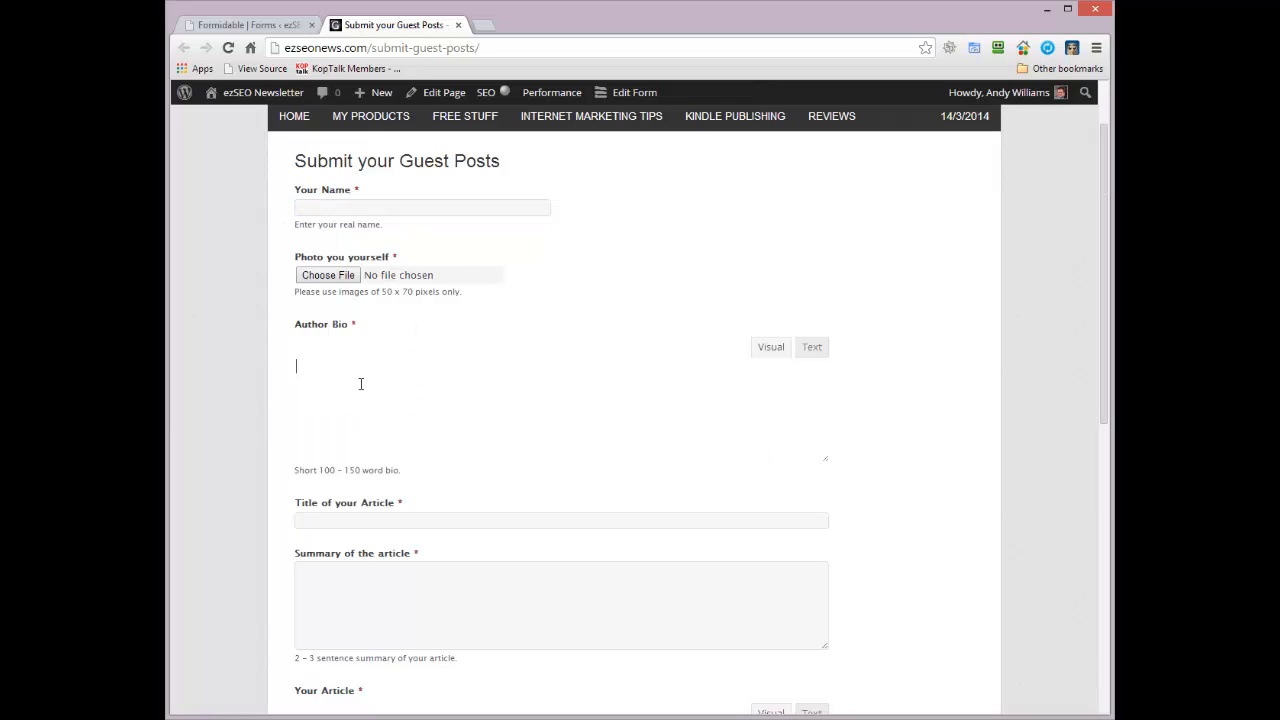
pyautogui.click(330, 520)
pyautogui.click(397, 608)
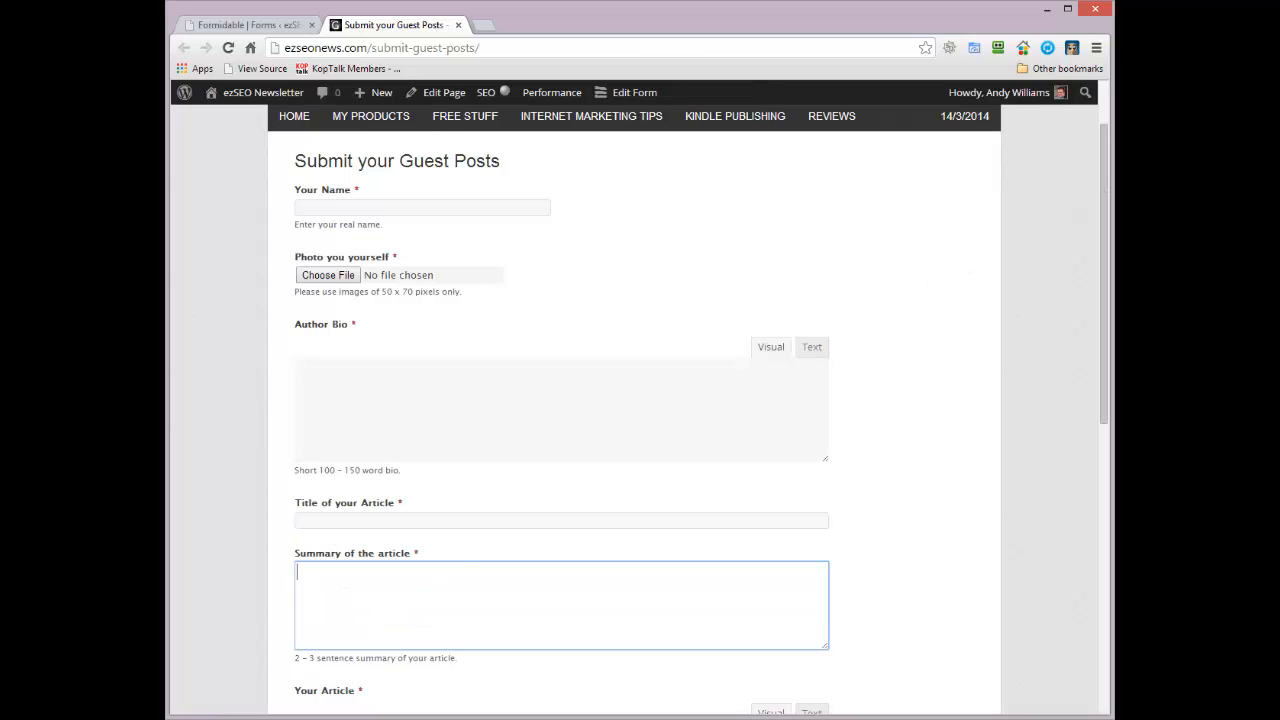
# - Check the Your Article editor on the live page and compare it with the form builder
pyautogui.moveTo(1101, 169); pyautogui.dragTo(1100, 374)
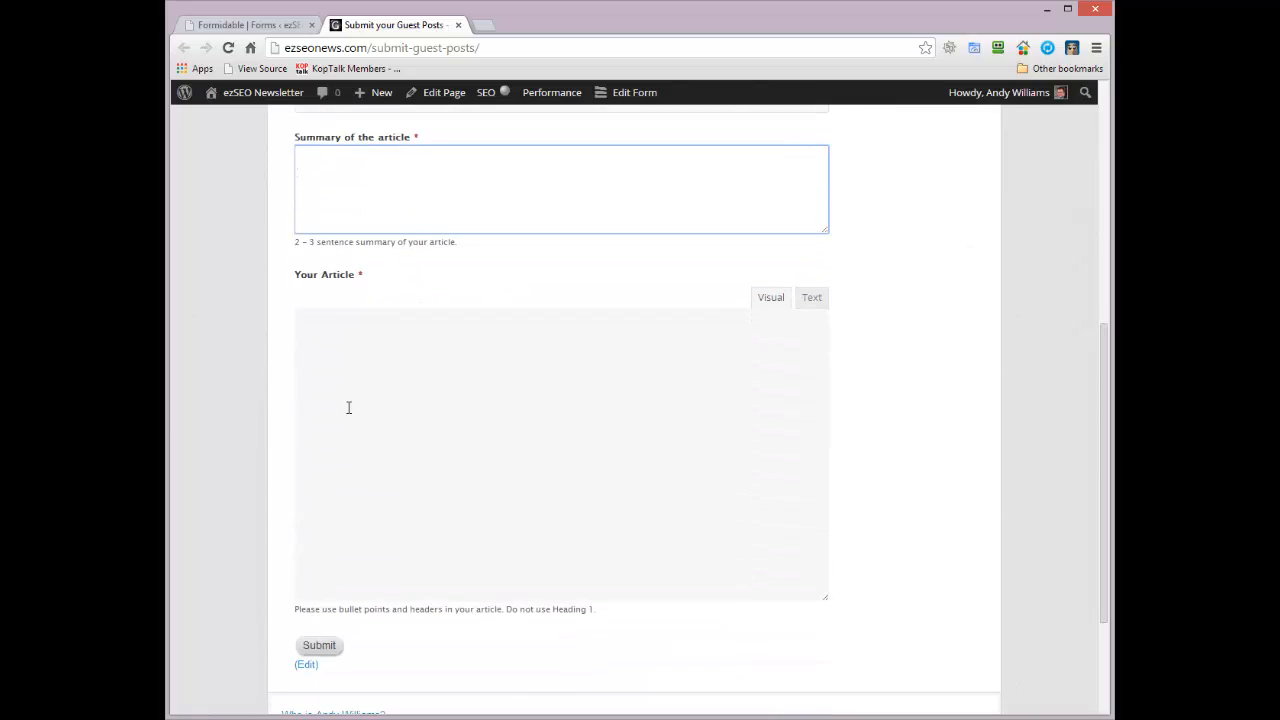
pyautogui.click(485, 489)
pyautogui.click(784, 299)
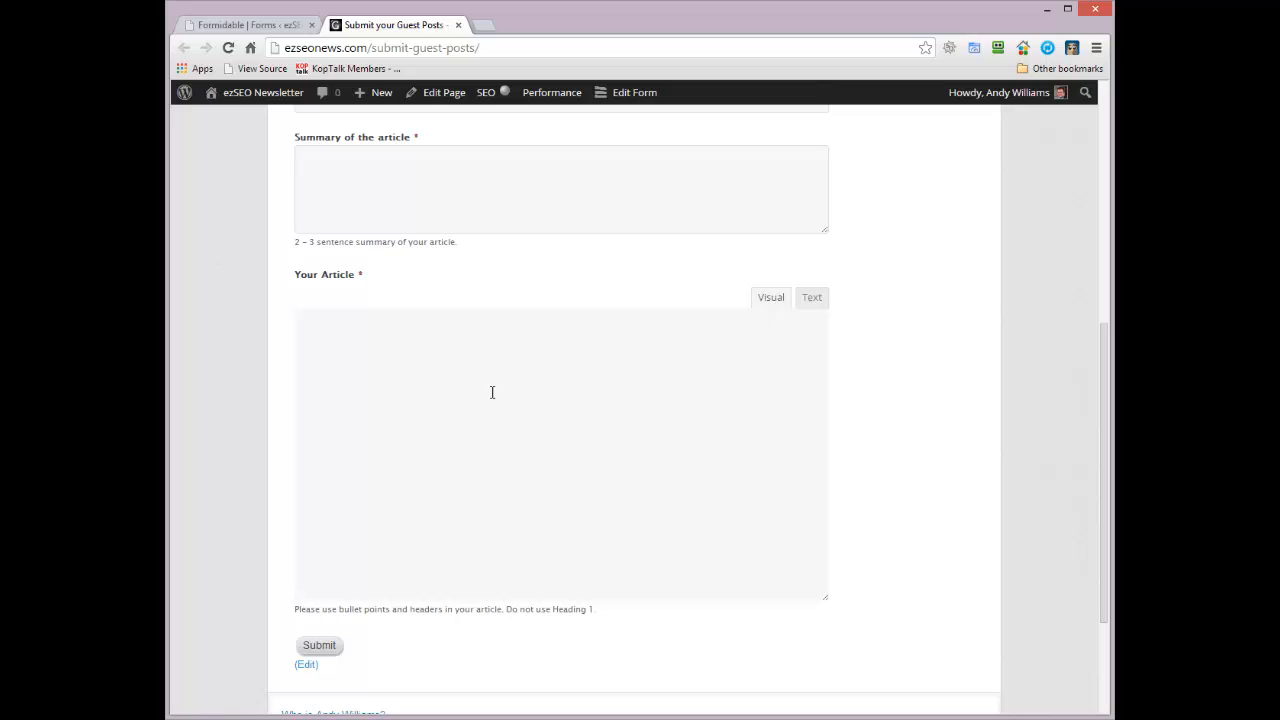
pyautogui.click(372, 397)
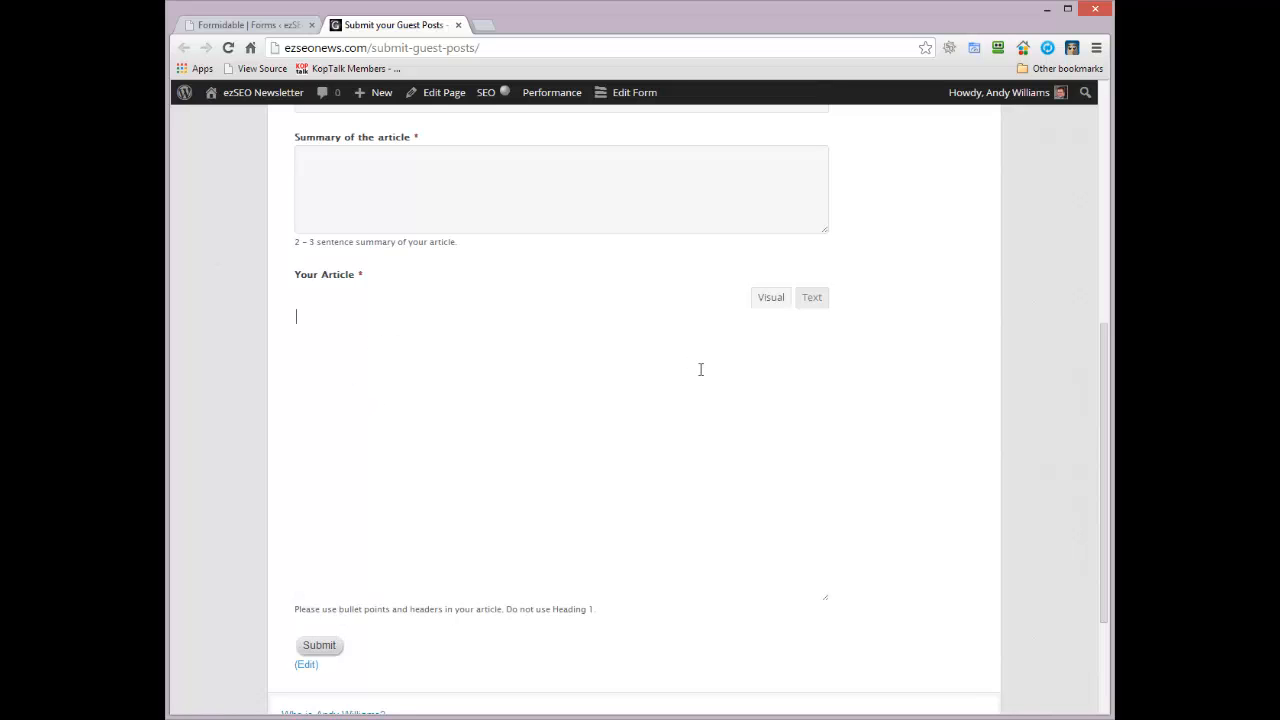
pyautogui.click(255, 25)
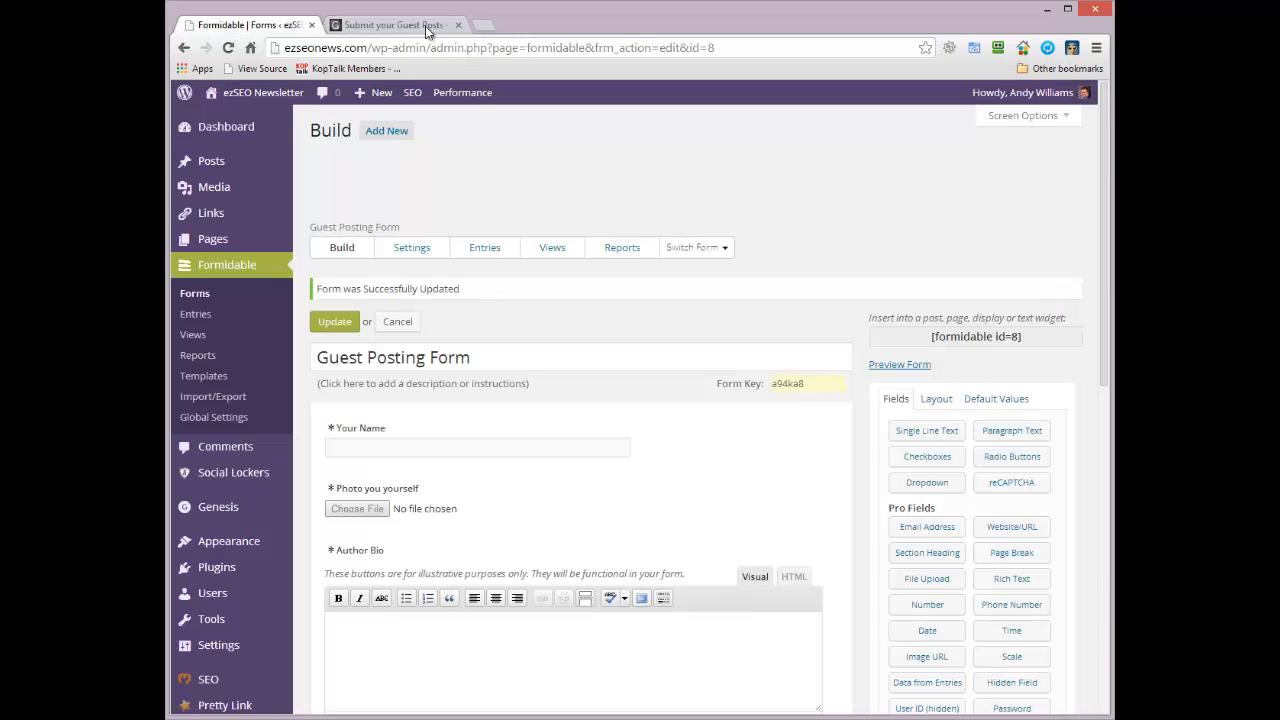
pyautogui.click(400, 25)
pyautogui.click(238, 25)
pyautogui.moveTo(1104, 222); pyautogui.dragTo(1106, 346)
pyautogui.click(395, 25)
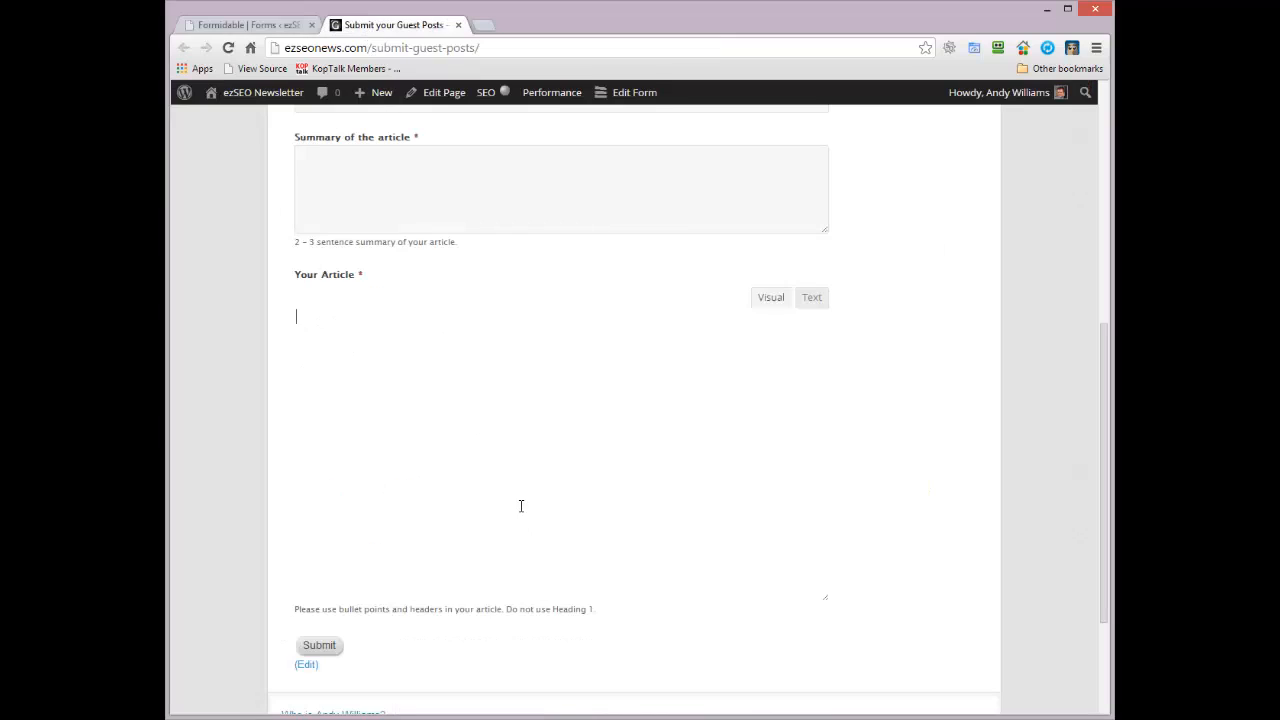
# - Review the article field's instructions and the whole live form from the page title to the submit button
pyautogui.click(501, 527)
pyautogui.moveTo(305, 610); pyautogui.dragTo(383, 610)
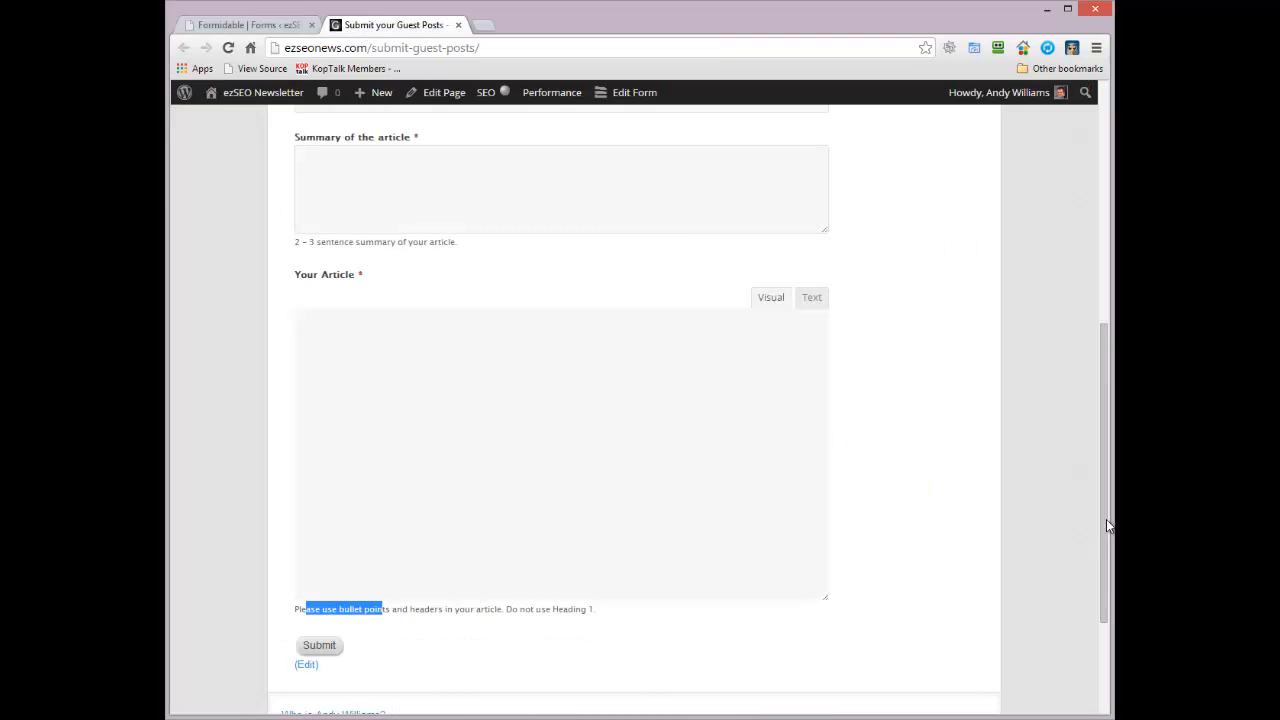
pyautogui.moveTo(1104, 518); pyautogui.dragTo(1093, 243)
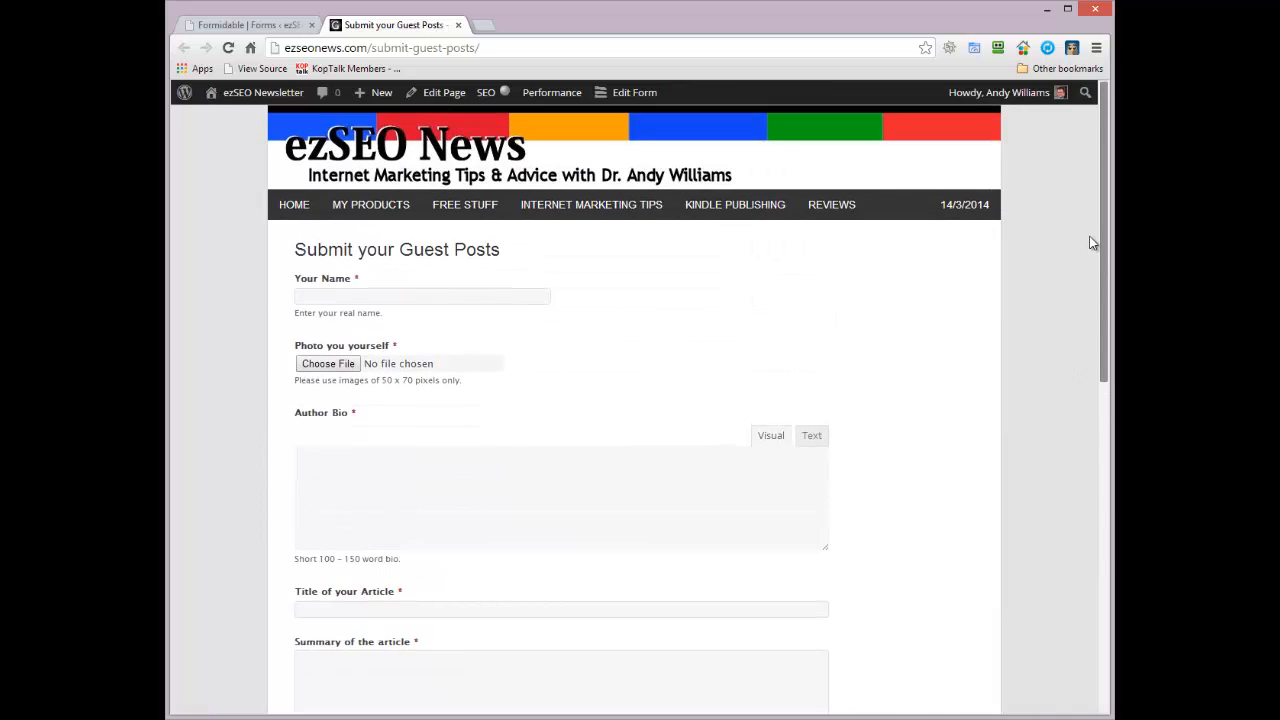
pyautogui.moveTo(1105, 291)
pyautogui.mouseDown()
pyautogui.moveTo(1105, 370)
pyautogui.moveTo(1104, 311)
pyautogui.mouseUp()
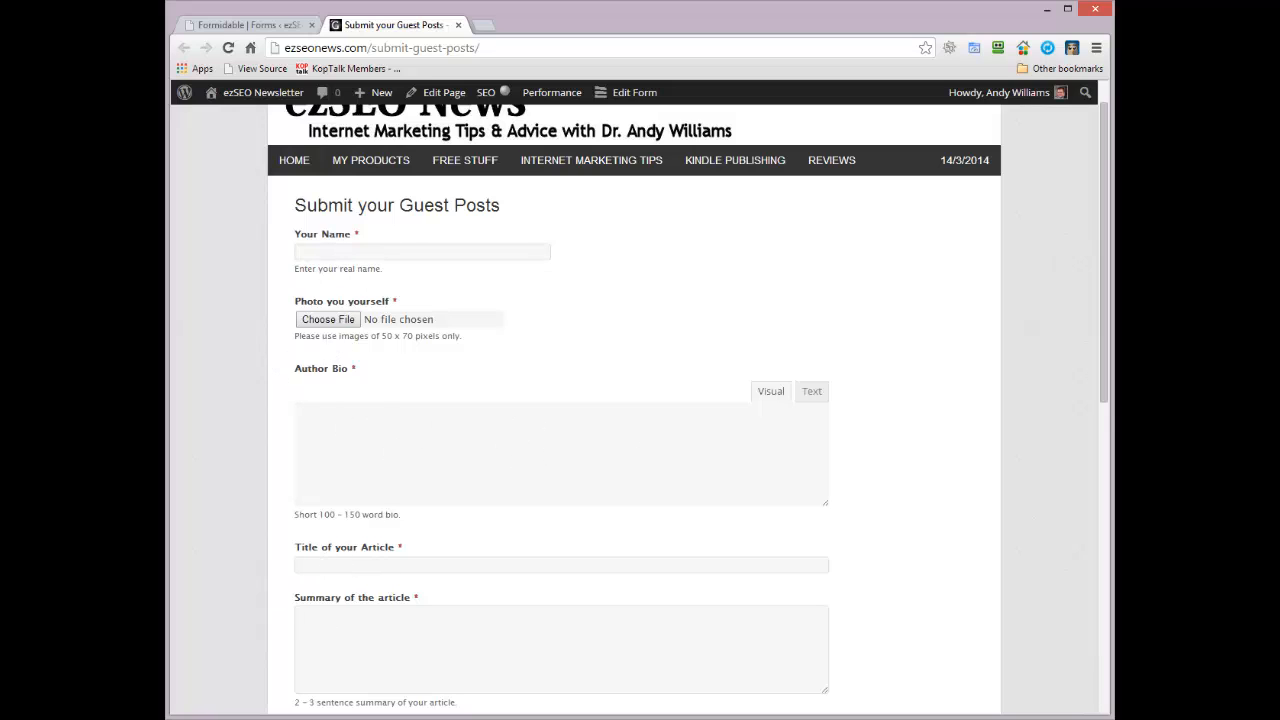
pyautogui.moveTo(1106, 153); pyautogui.dragTo(1098, 441)
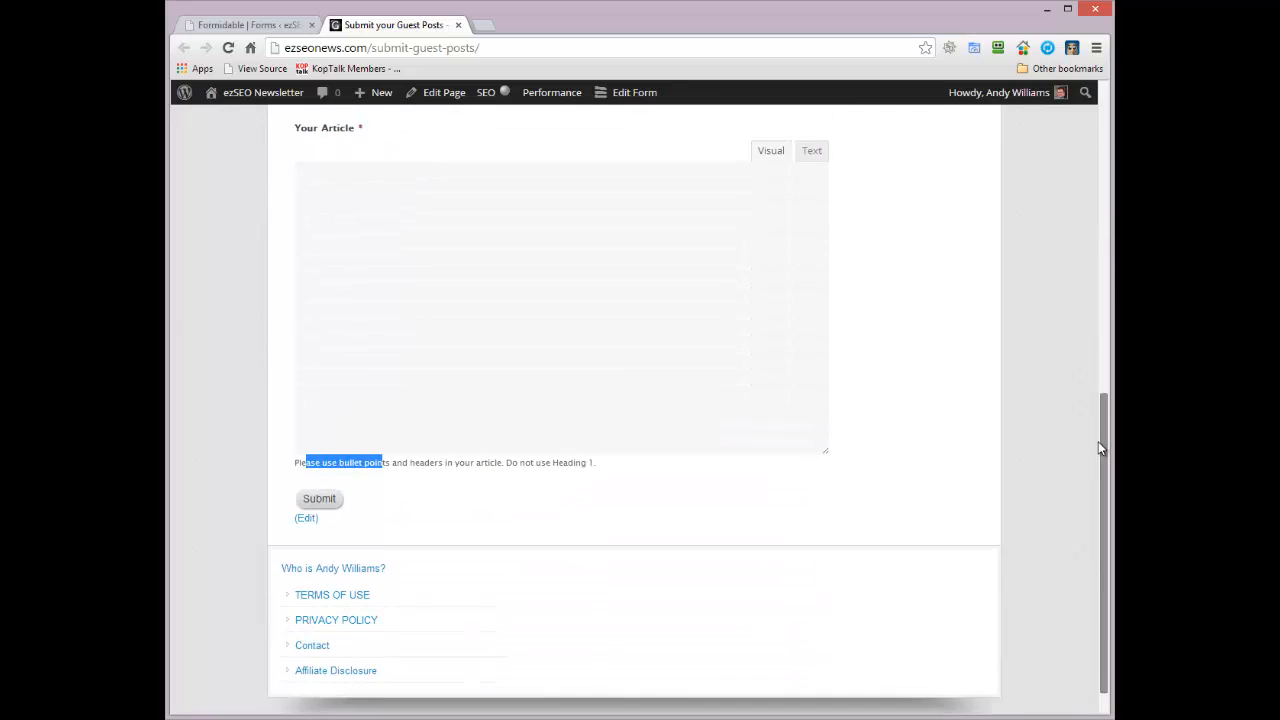
pyautogui.click(562, 372)
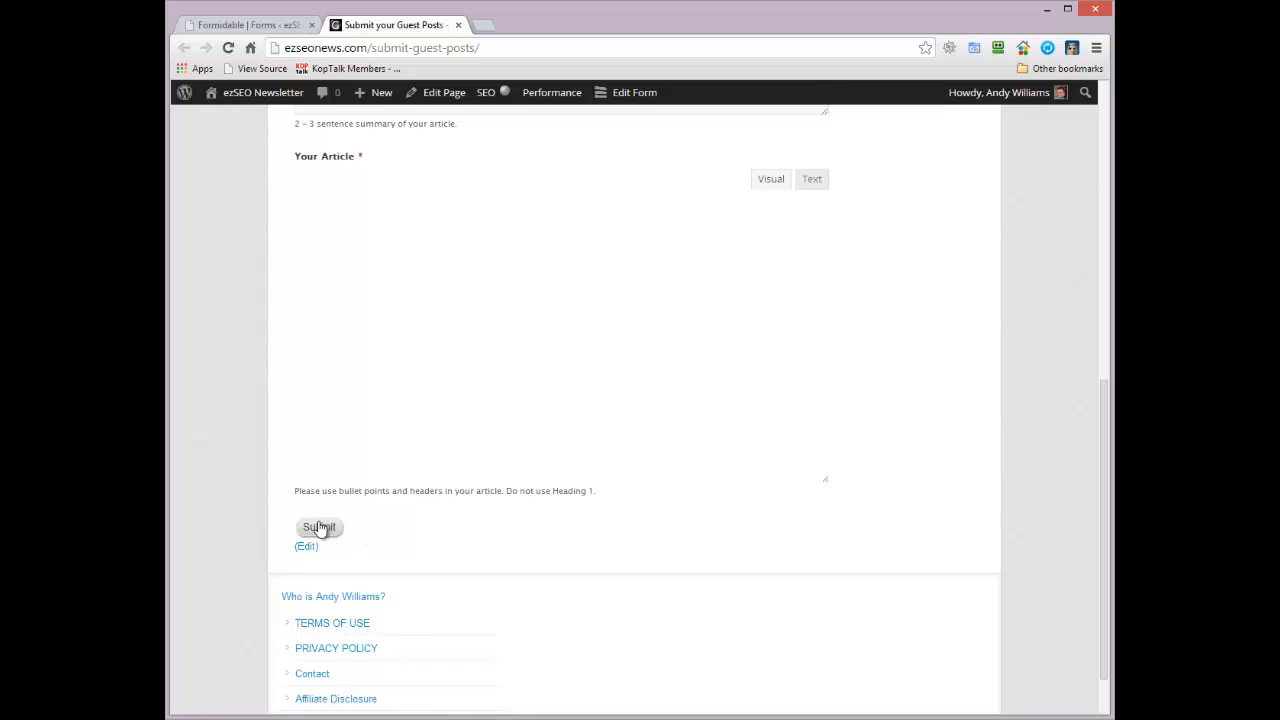
# - Add a reCAPTCHA field below Your Article in the form builder, with the description "Enter the two words shown in the box above."
pyautogui.click(245, 25)
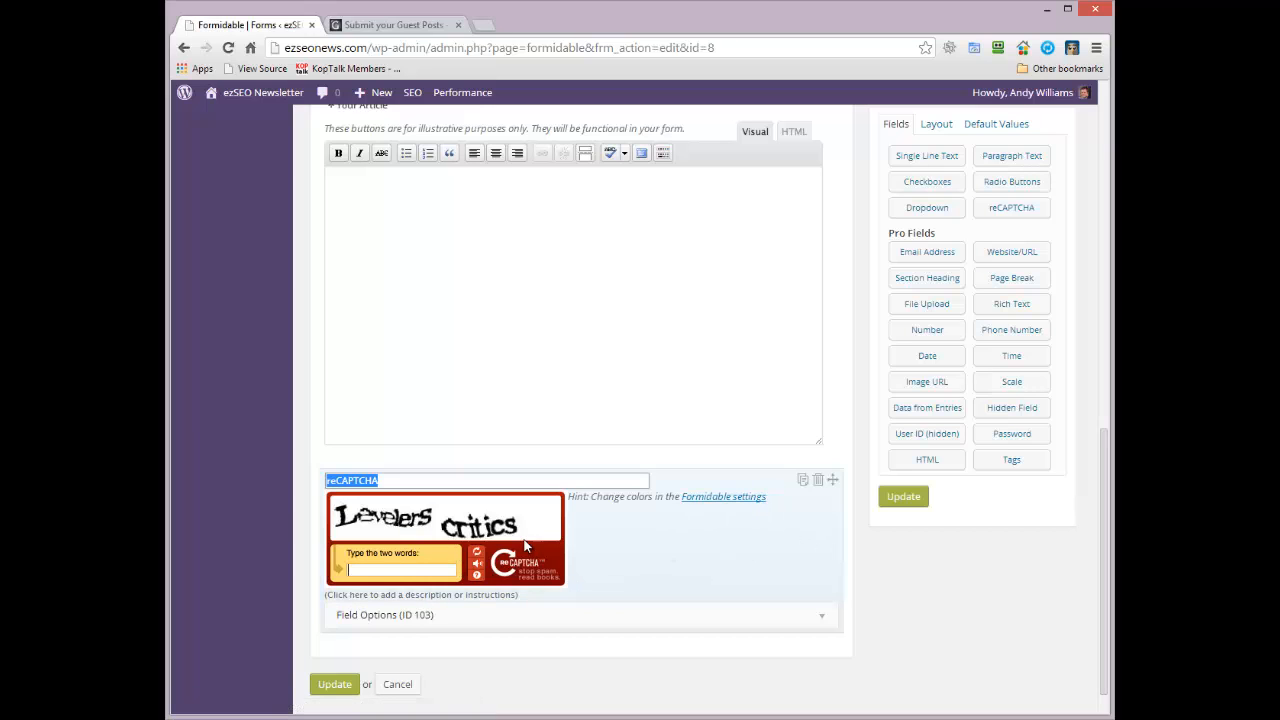
pyautogui.click(455, 595)
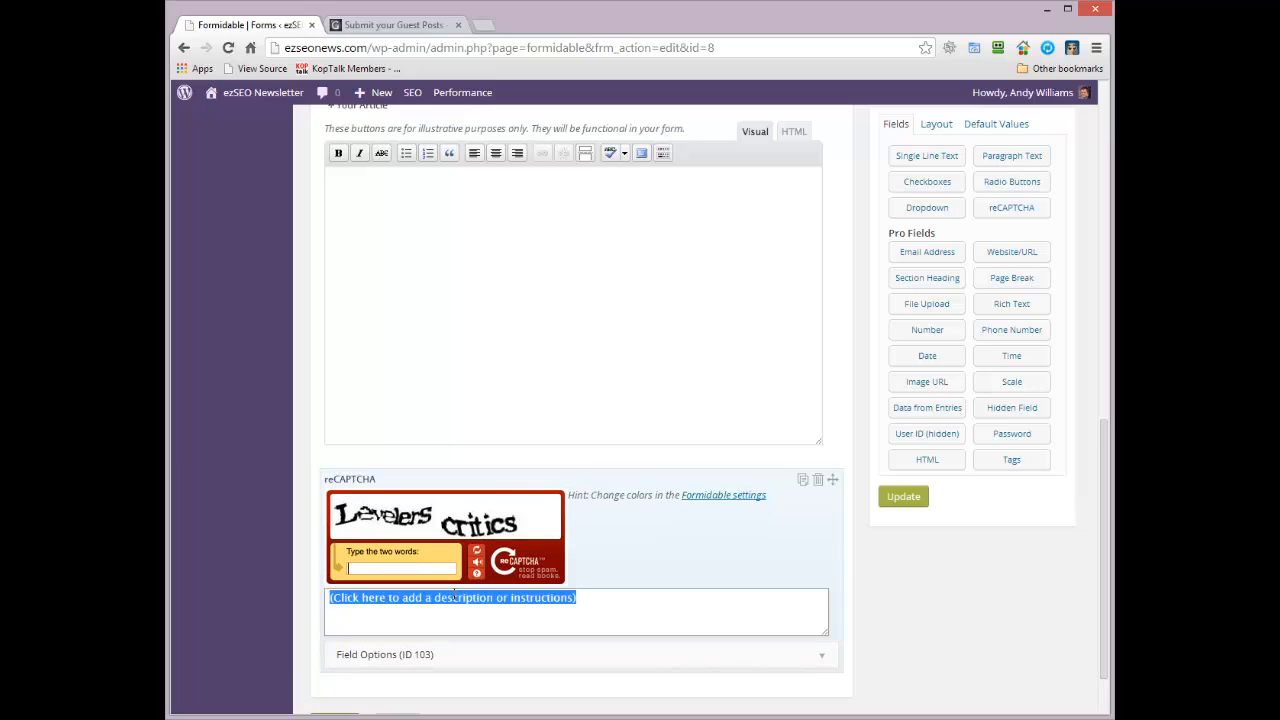
pyautogui.write('Enter the')
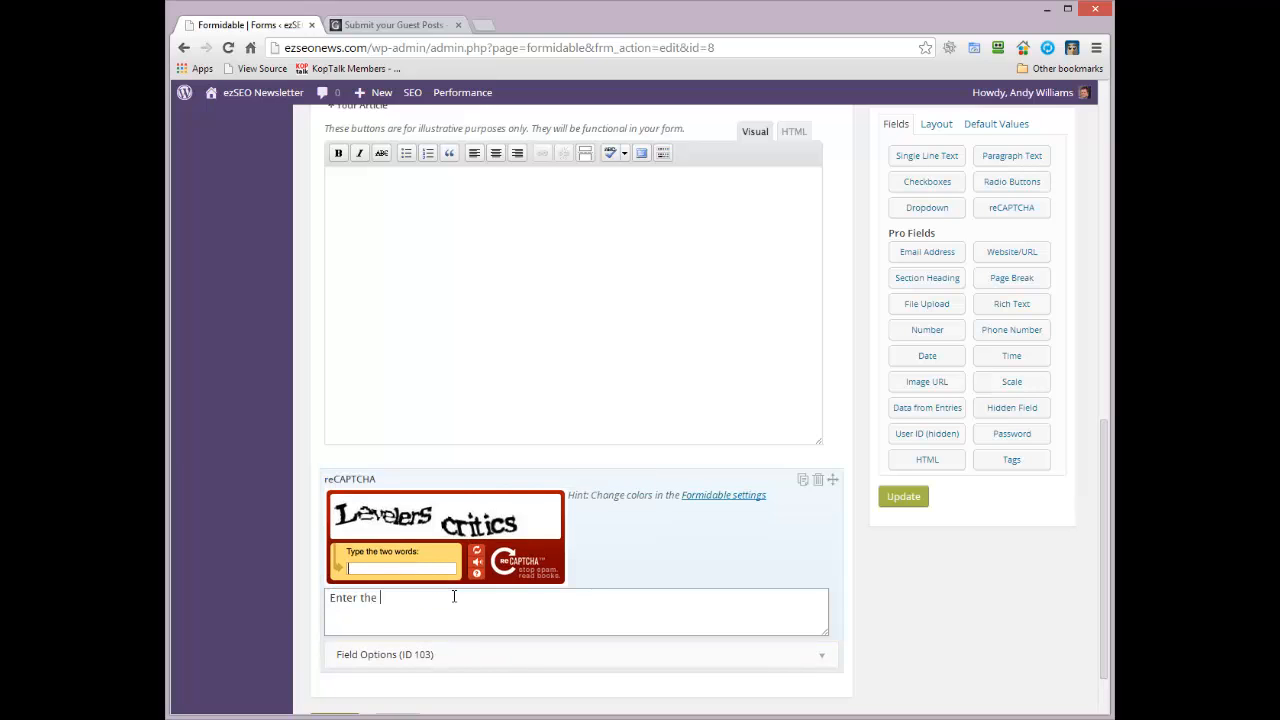
pyautogui.write(' two words shown in the box above.')
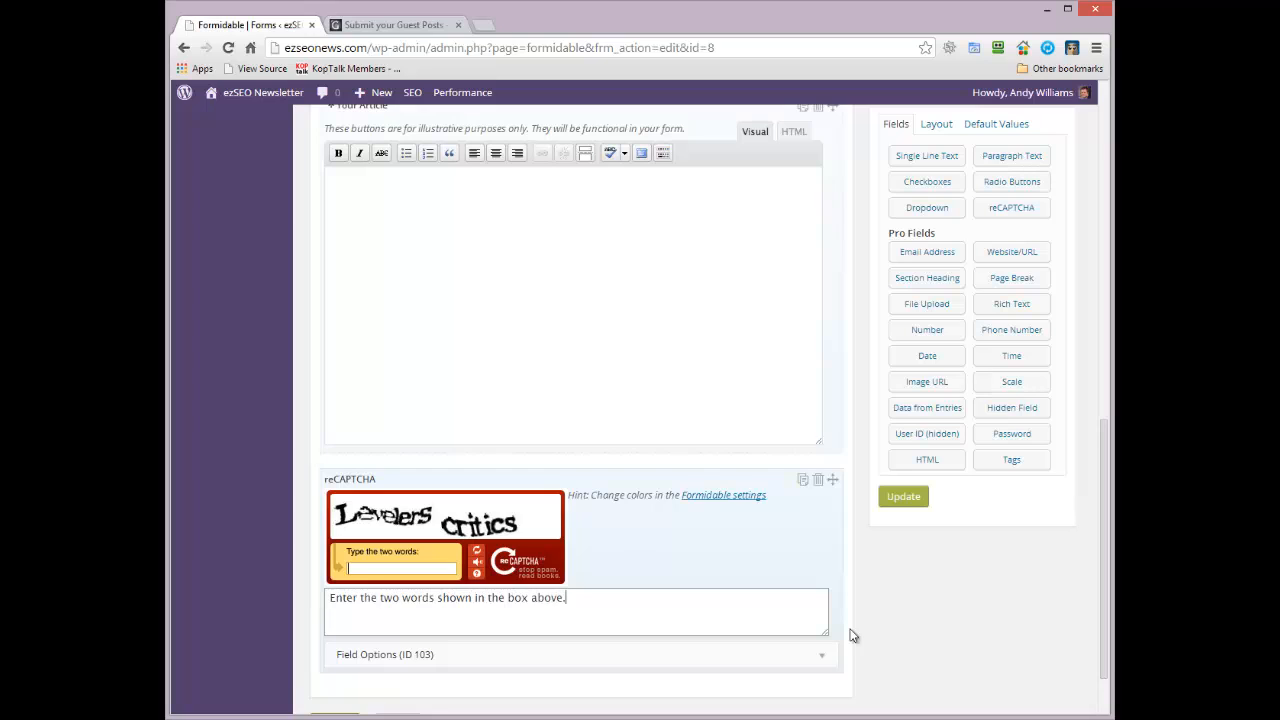
pyautogui.click(820, 660)
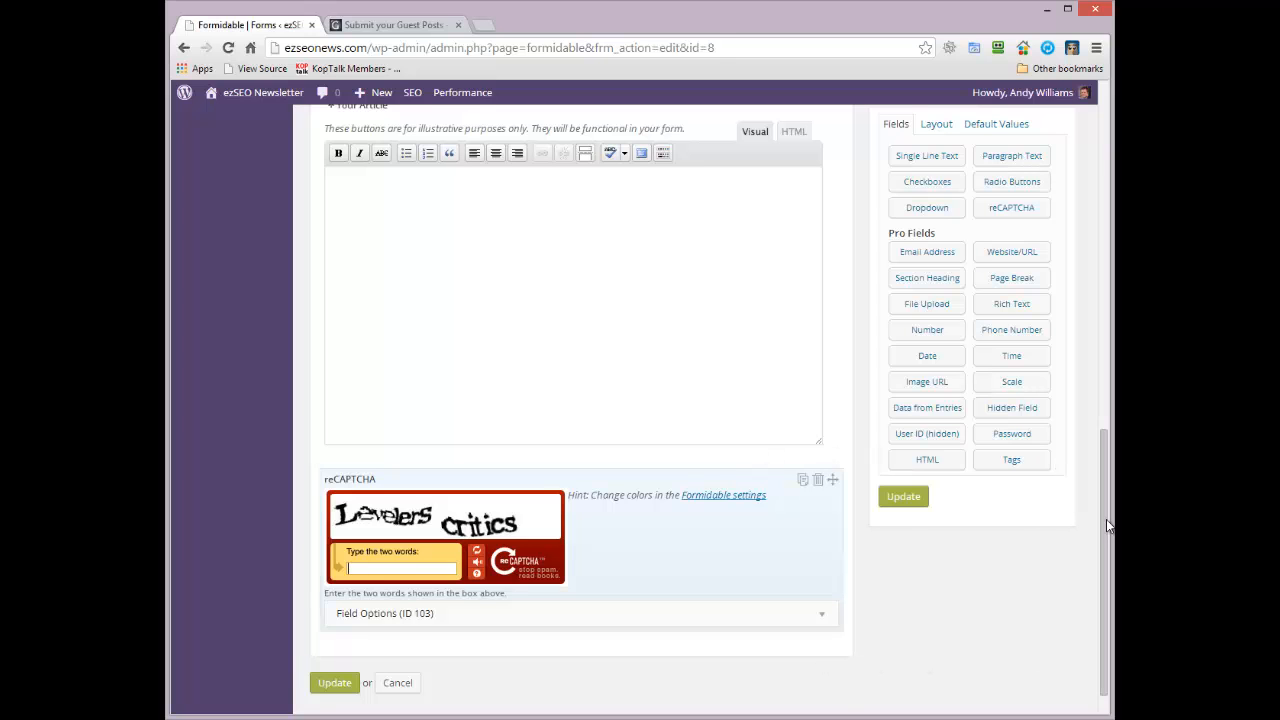
# - Save the Guest Posting Form with its new reCAPTCHA field
pyautogui.moveTo(1106, 519); pyautogui.dragTo(1106, 545)
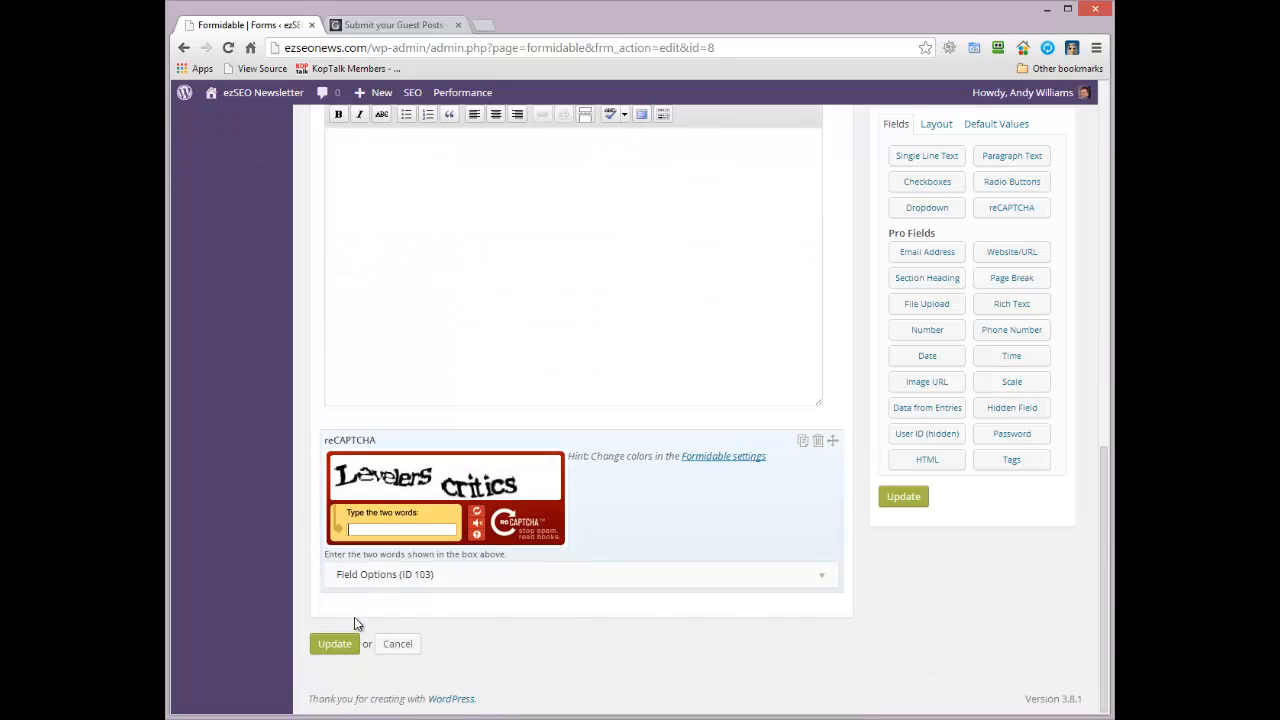
pyautogui.click(334, 643)
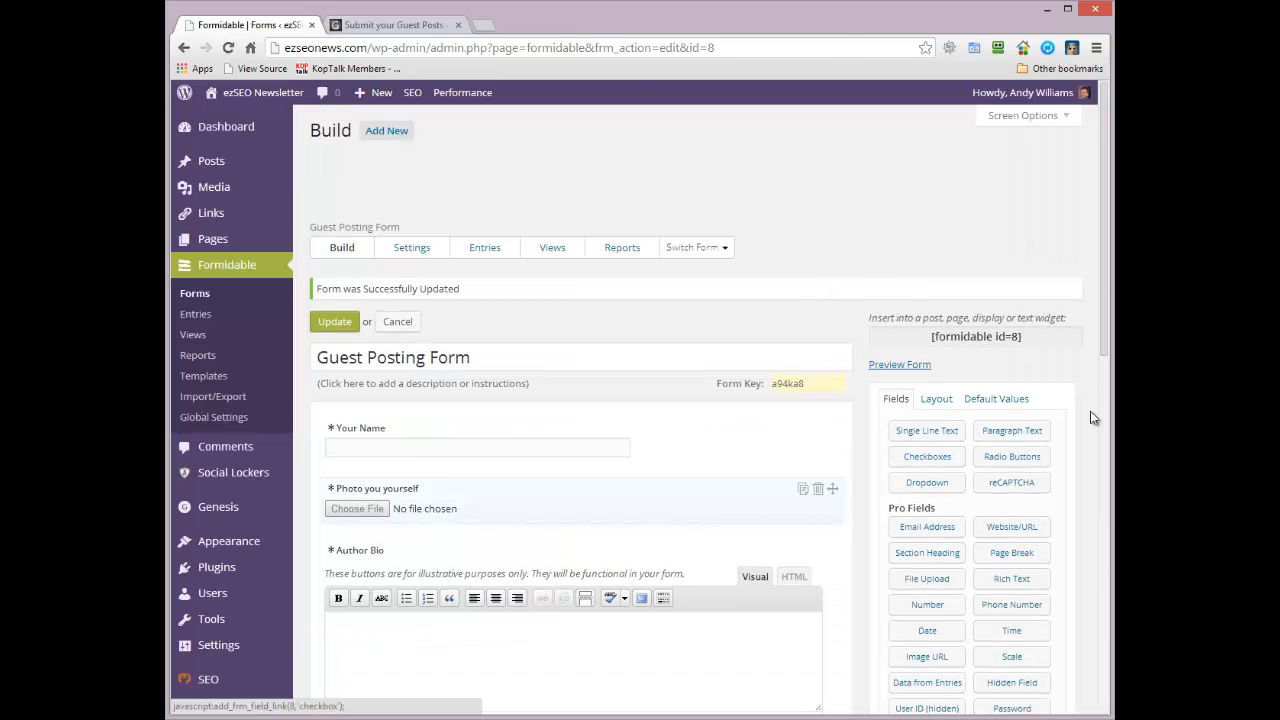
pyautogui.moveTo(1105, 261); pyautogui.dragTo(1114, 200)
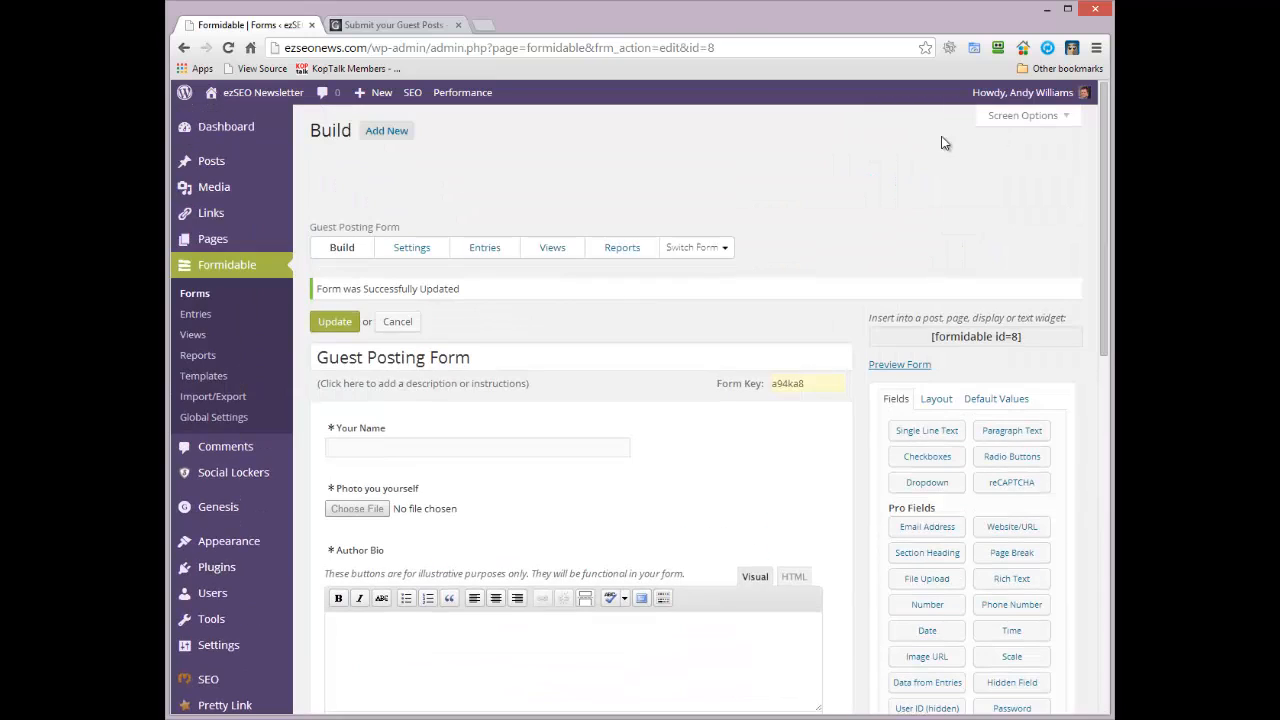
# - In the Guest Posting Form settings, enable creating a WordPress post from the form, with the post type Posts
pyautogui.click(415, 249)
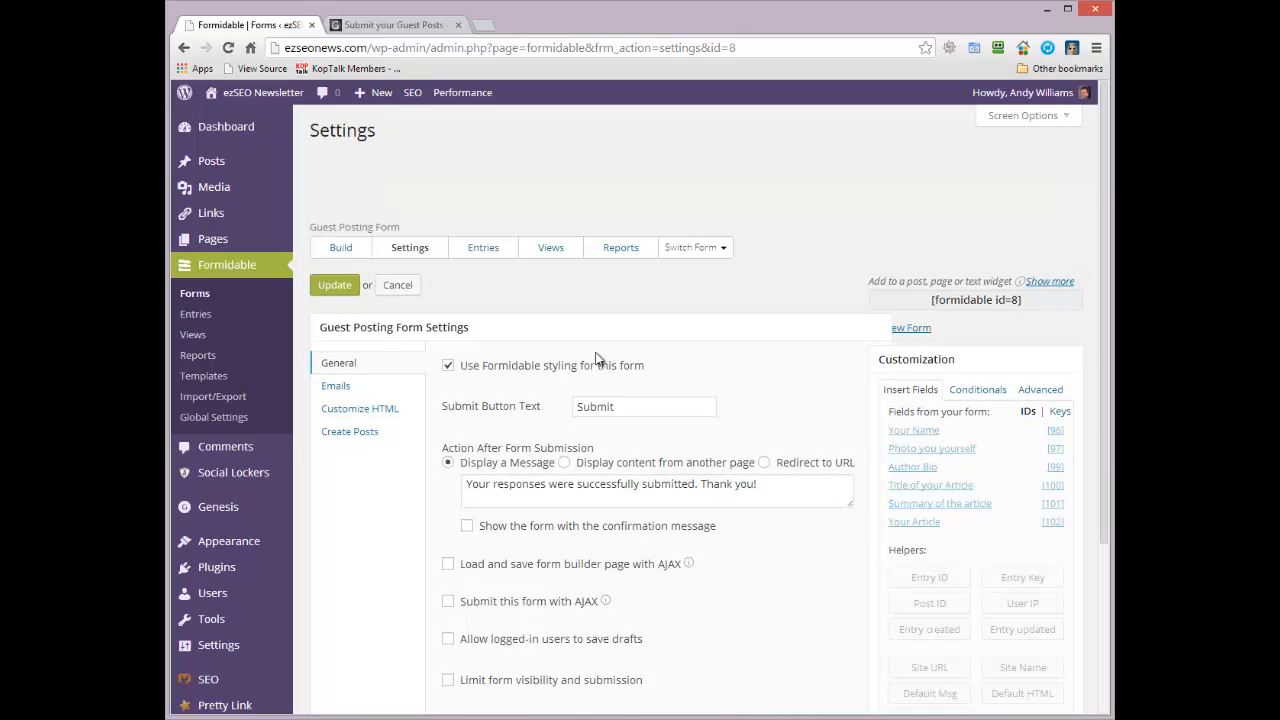
pyautogui.click(342, 433)
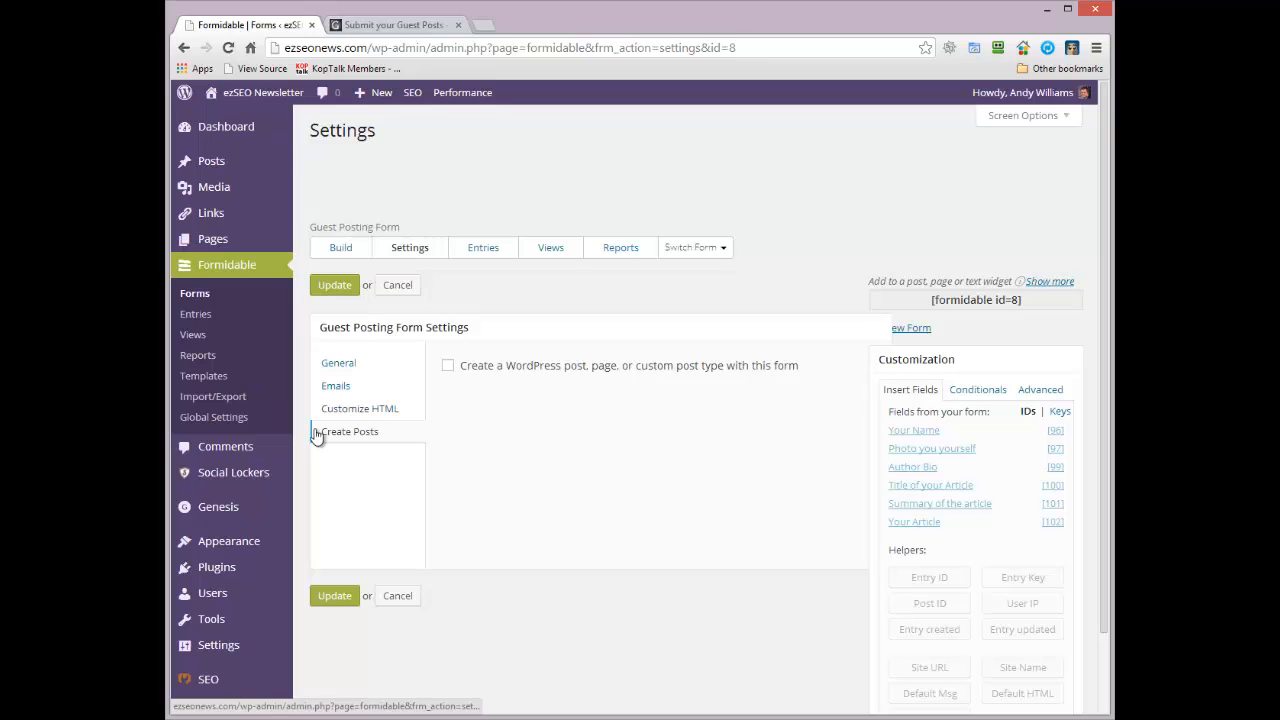
pyautogui.click(449, 367)
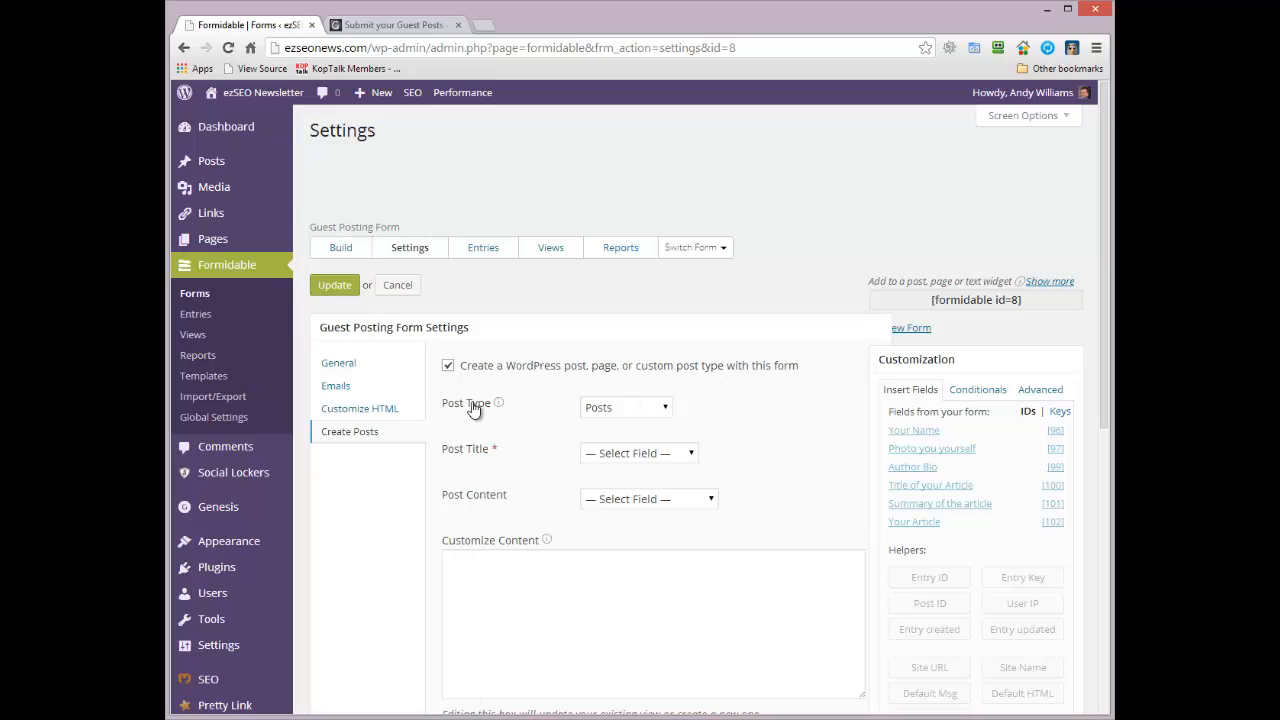
pyautogui.click(666, 412)
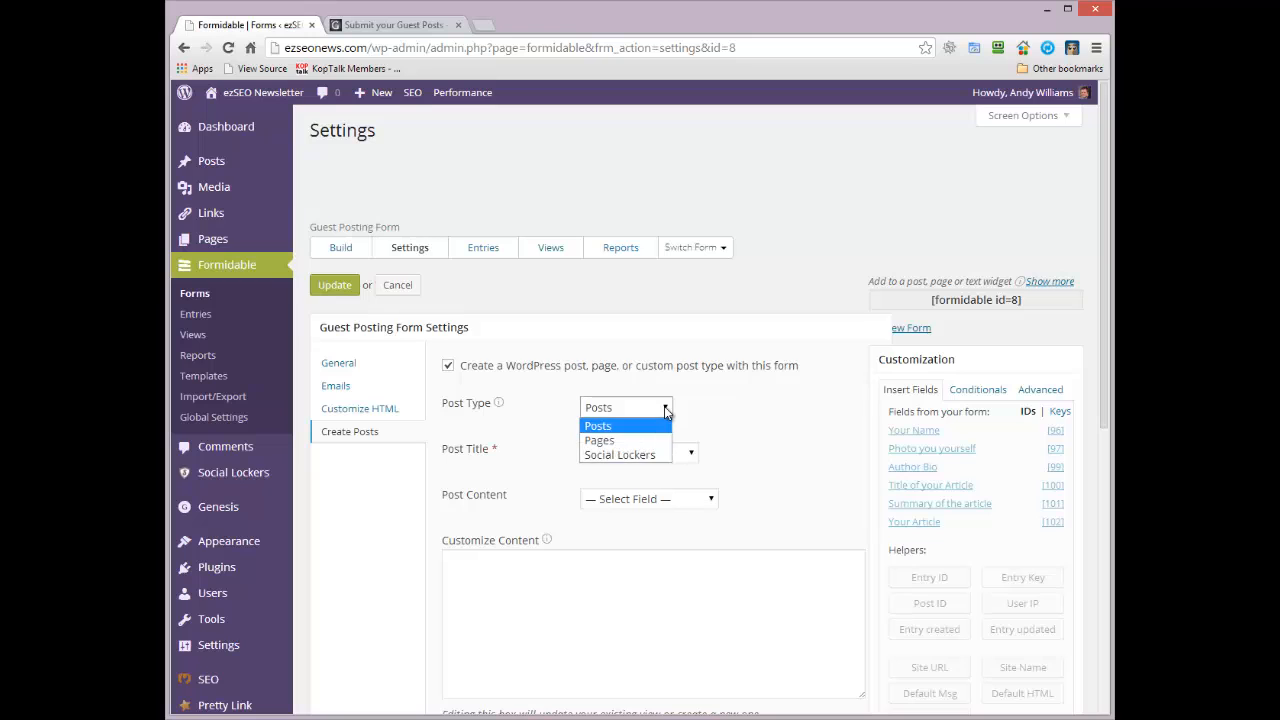
pyautogui.click(666, 412)
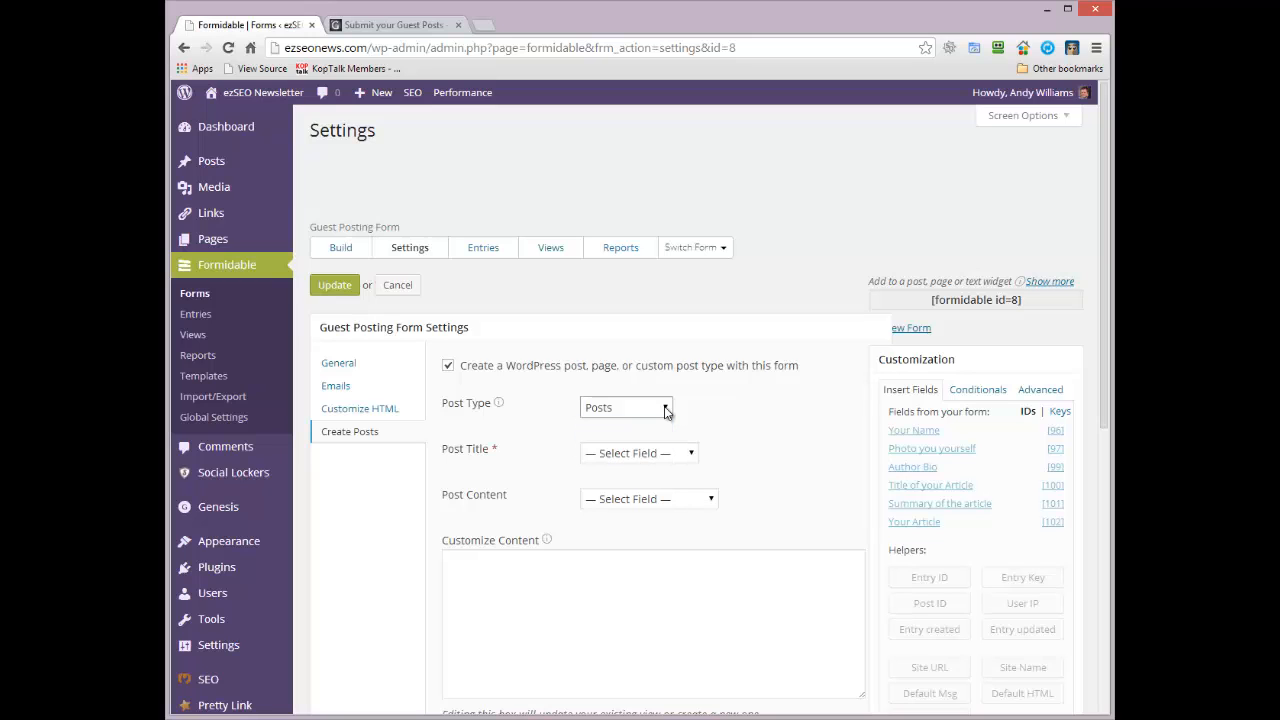
pyautogui.click(666, 412)
pyautogui.click(666, 412)
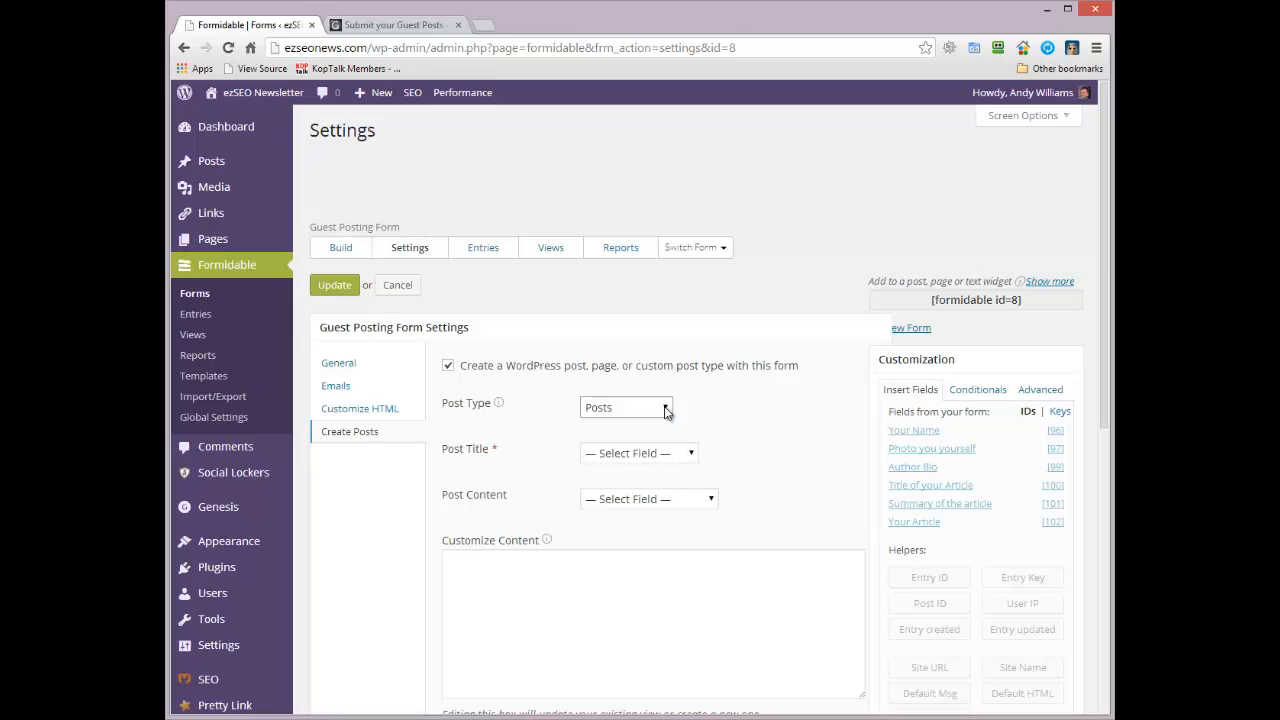
# - Map the post title to Title of your Article and the post content to Your Article
pyautogui.click(690, 456)
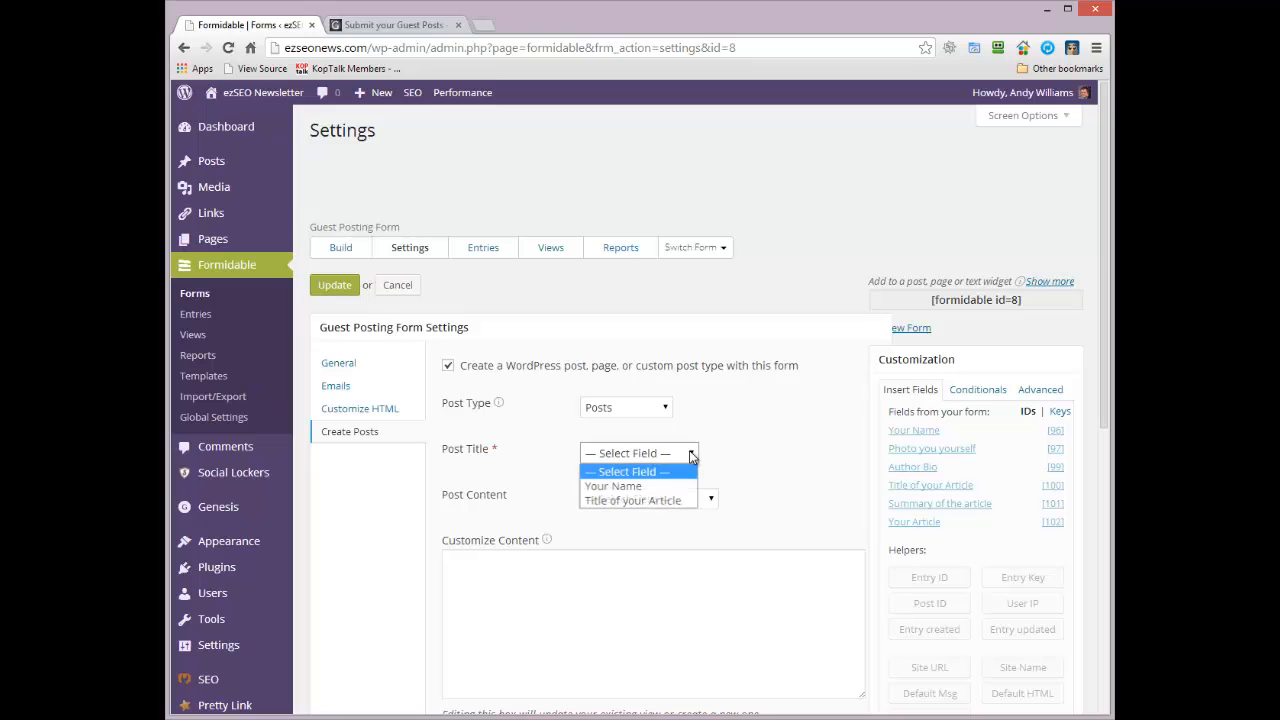
pyautogui.click(670, 502)
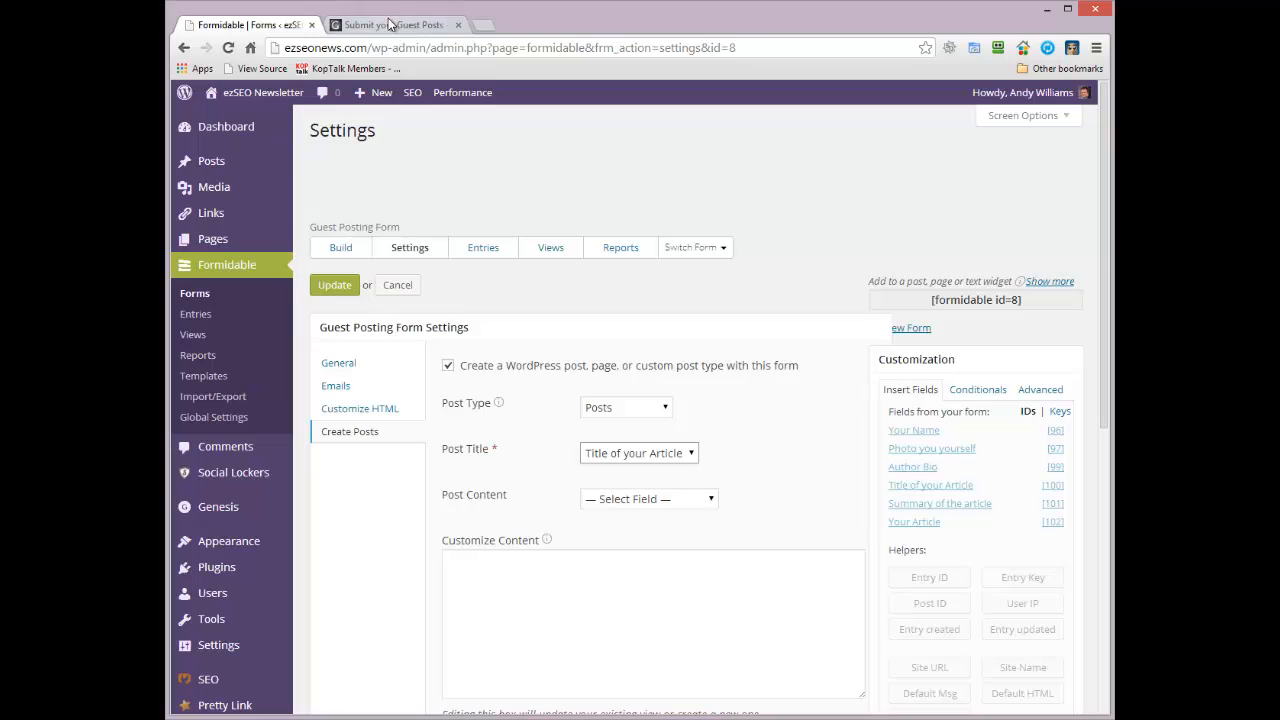
pyautogui.click(710, 502)
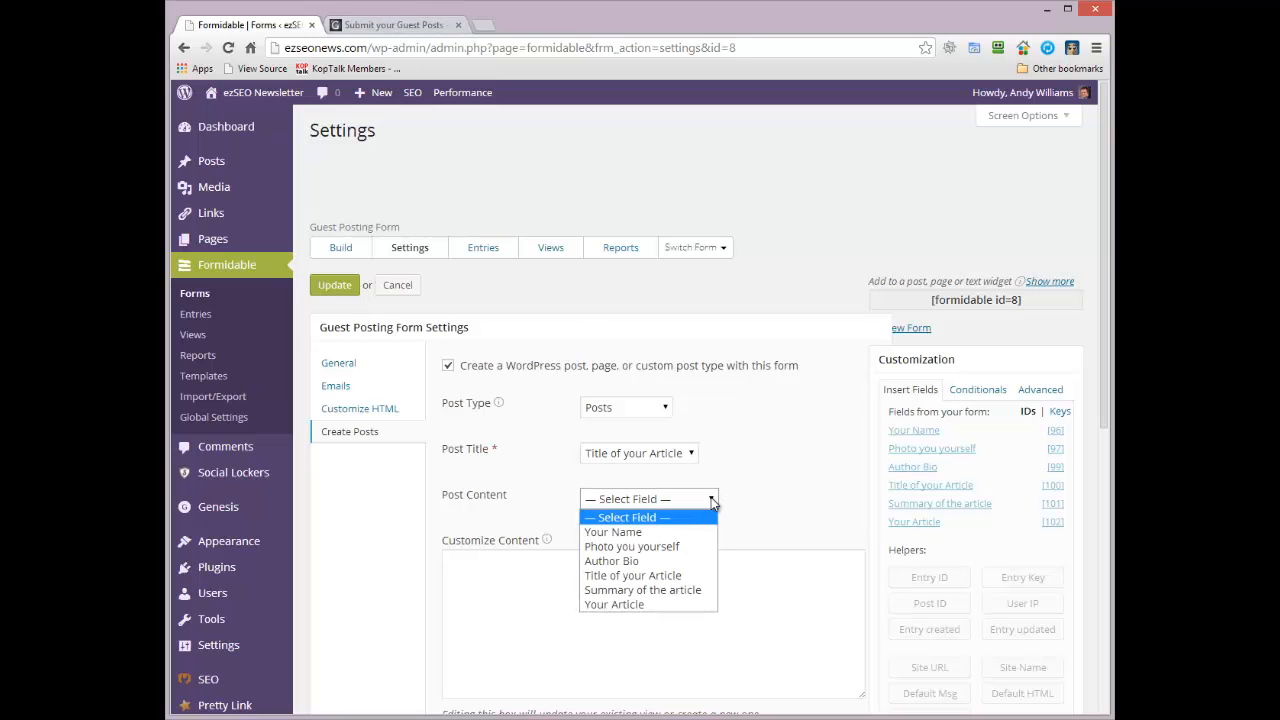
pyautogui.click(712, 502)
pyautogui.click(712, 502)
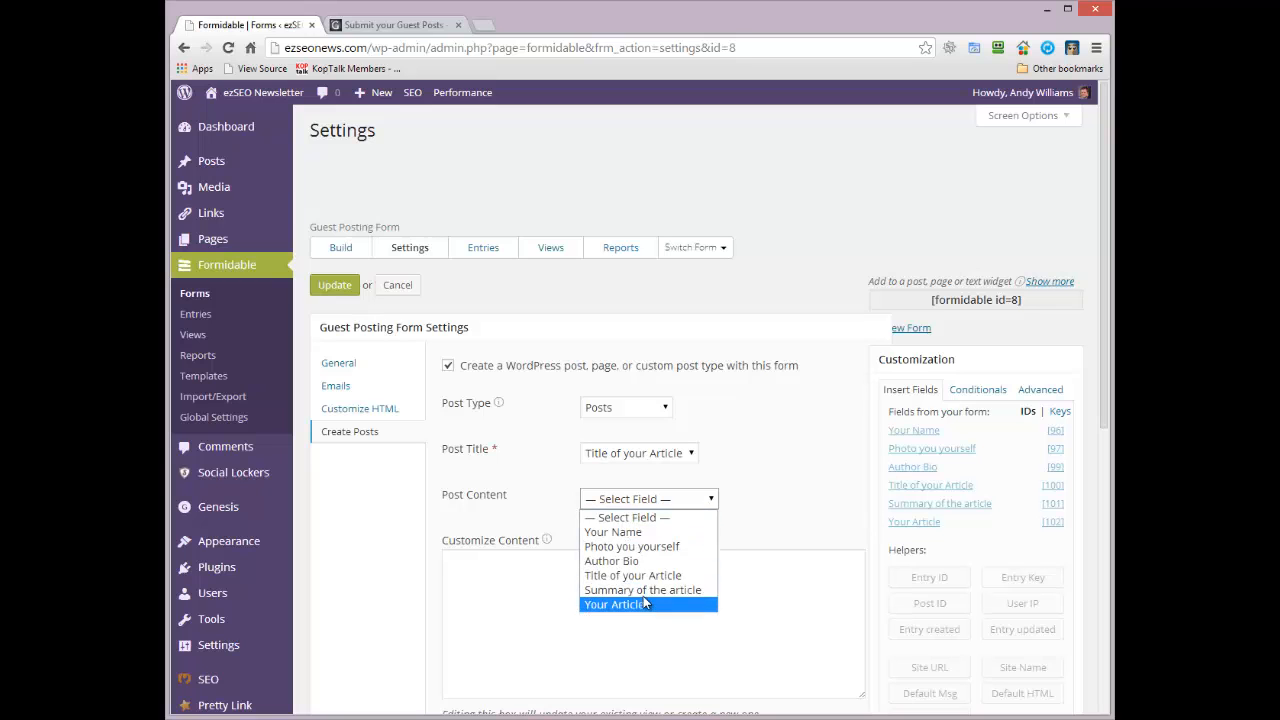
pyautogui.click(648, 605)
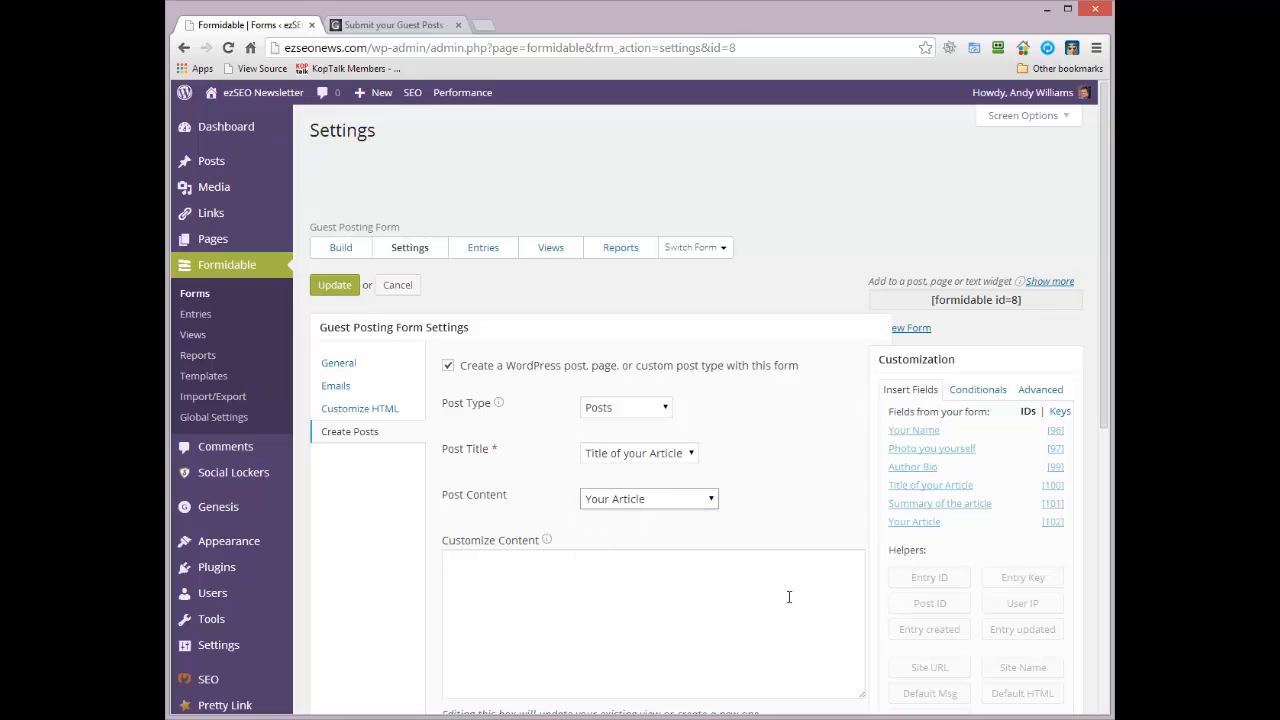
pyautogui.click(636, 501)
pyautogui.click(640, 588)
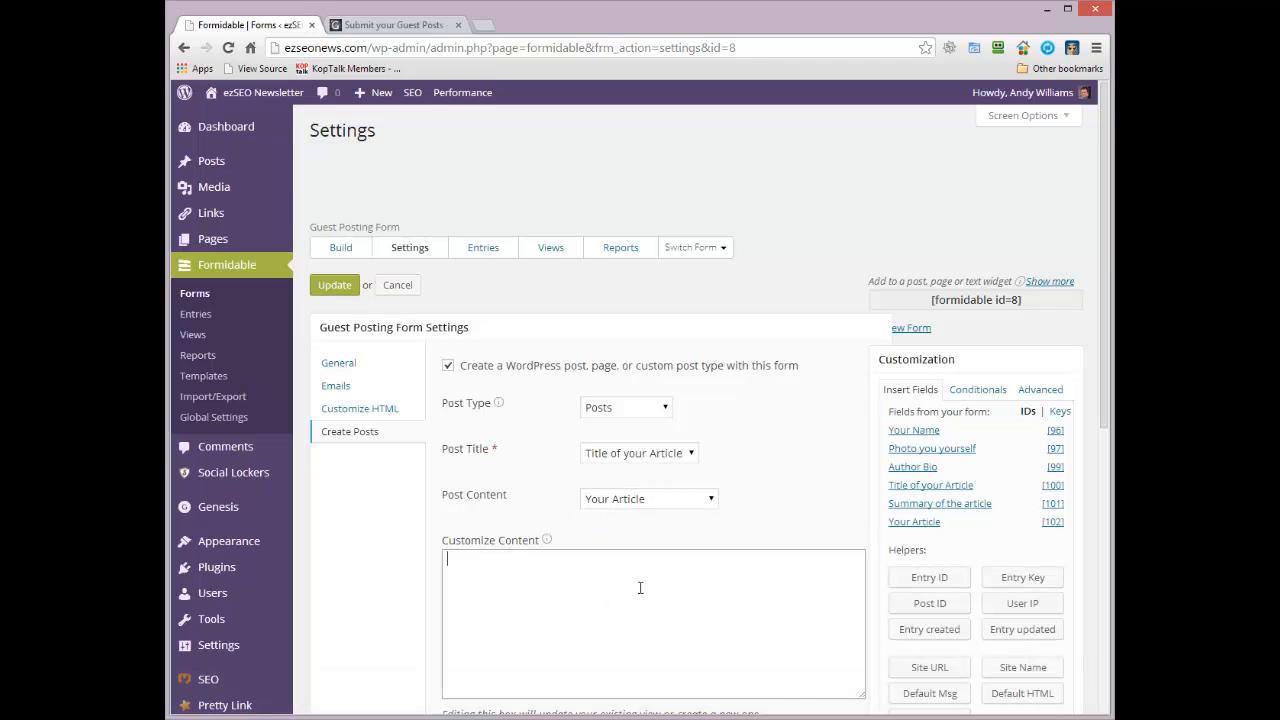
# - Use Summary of the article as the post excerpt and Create Draft as the post status
pyautogui.moveTo(1102, 256); pyautogui.dragTo(1102, 374)
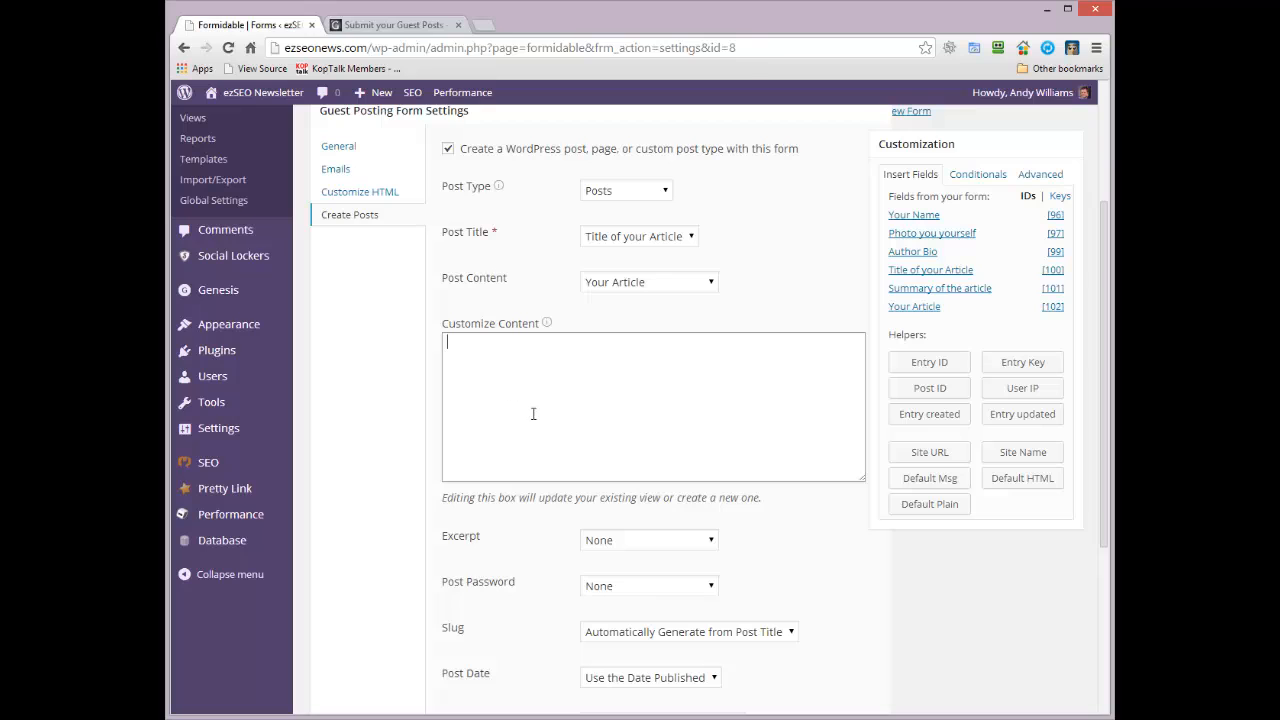
pyautogui.click(713, 540)
pyautogui.click(667, 631)
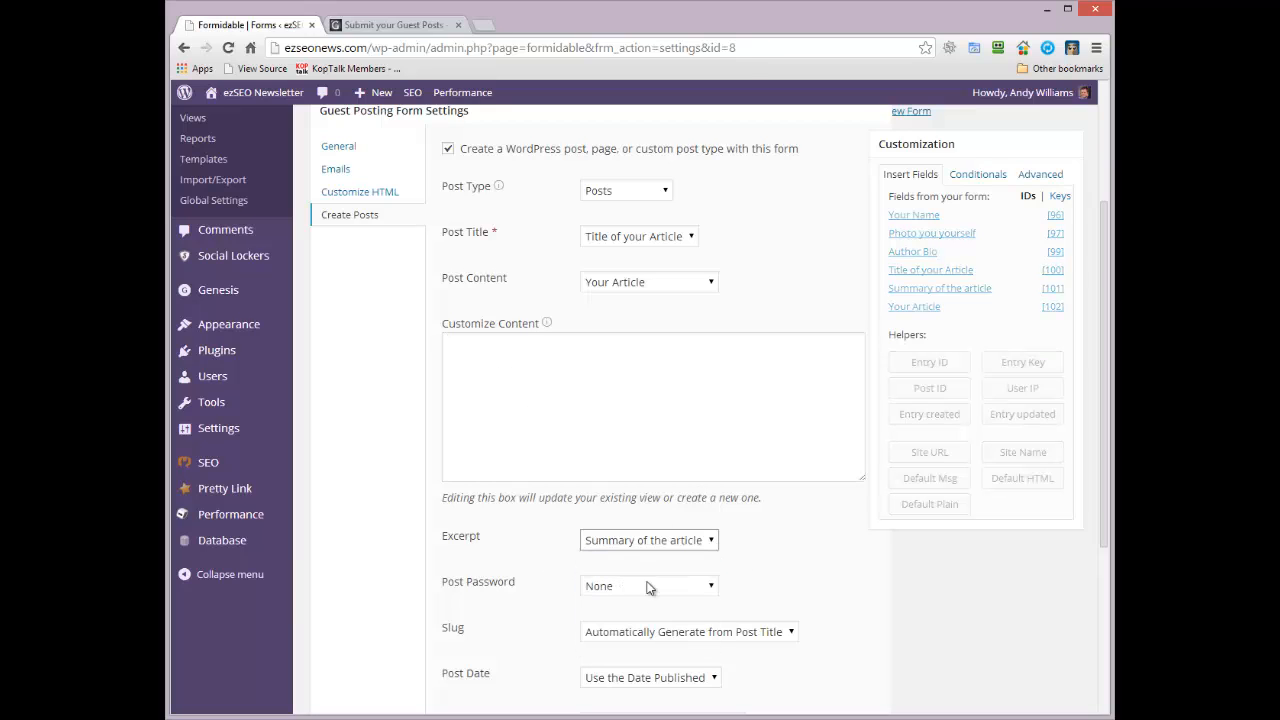
pyautogui.moveTo(1102, 298); pyautogui.dragTo(1109, 463)
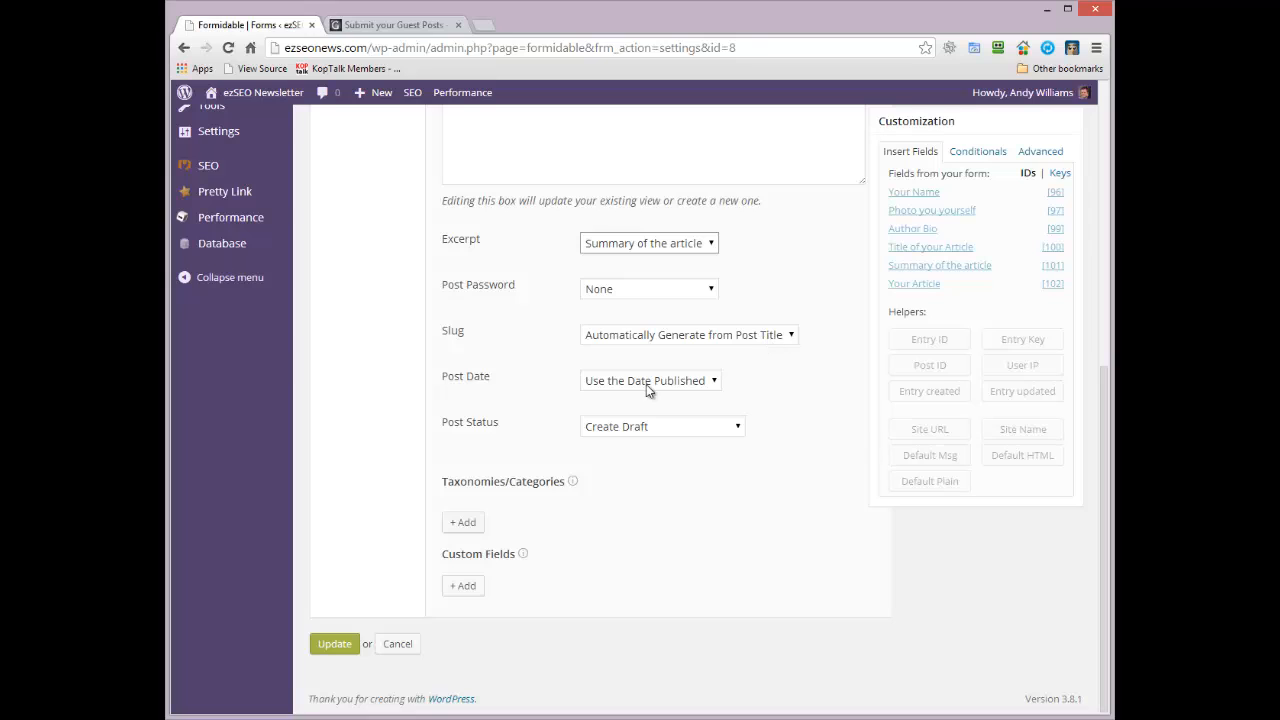
pyautogui.click(737, 429)
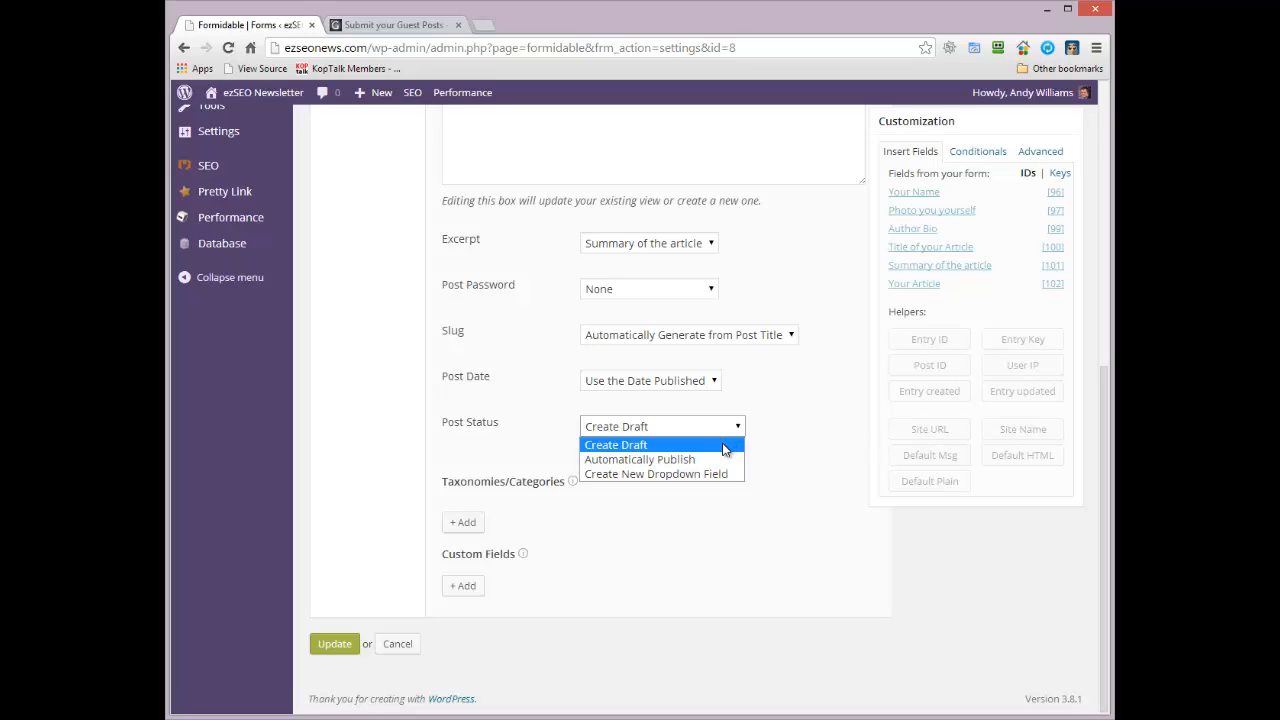
pyautogui.click(720, 444)
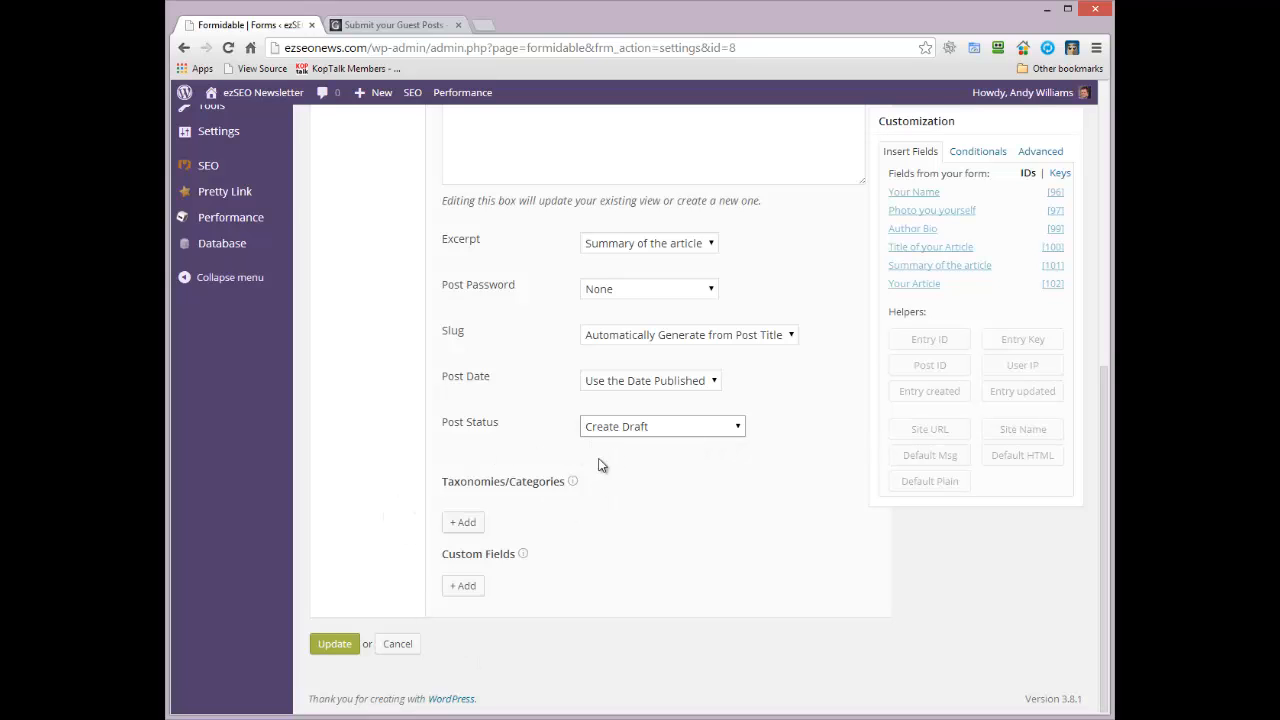
# - Add a taxonomy mapping that uses A New Checkbox Field for the Category taxonomy
pyautogui.click(465, 524)
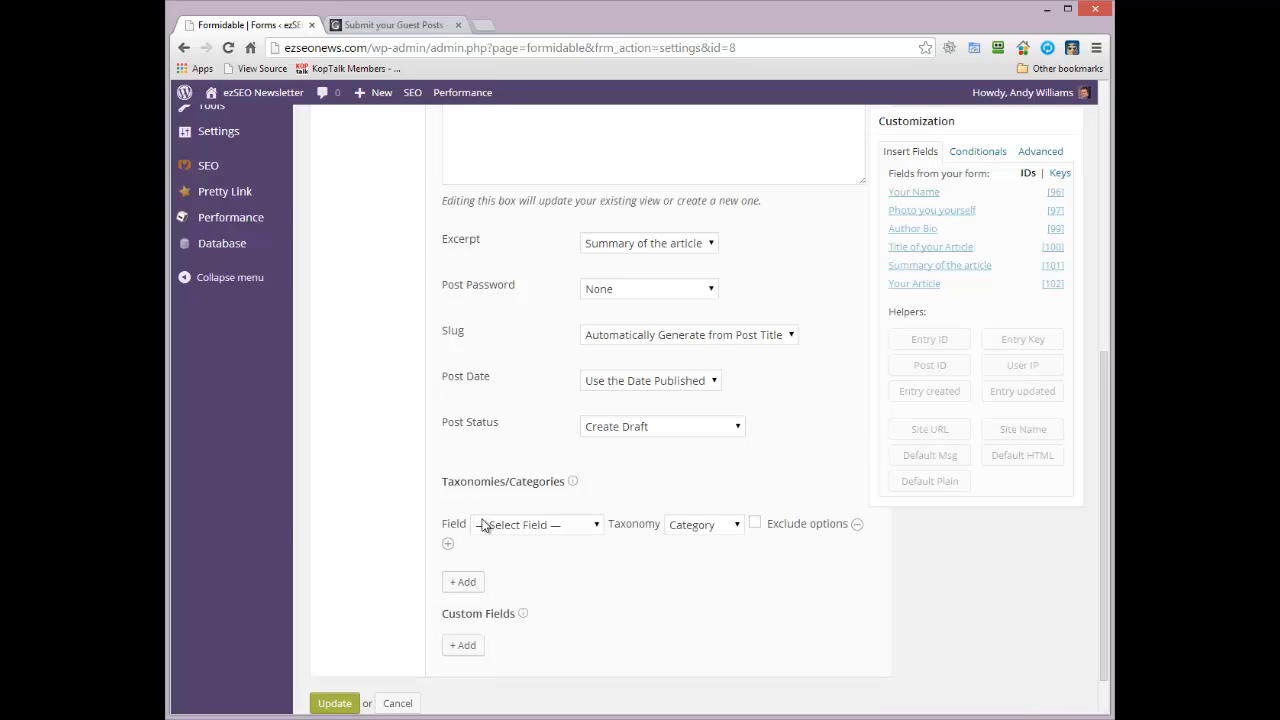
pyautogui.click(544, 523)
pyautogui.click(556, 524)
pyautogui.click(516, 528)
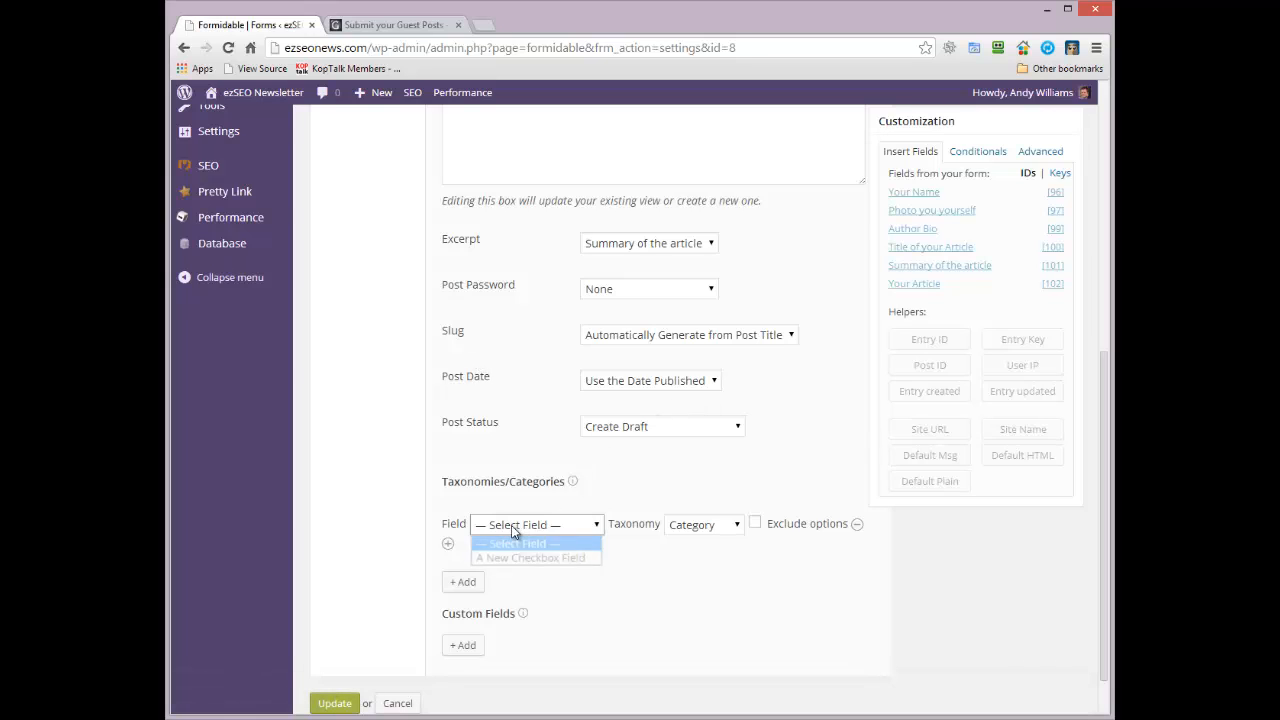
pyautogui.click(594, 563)
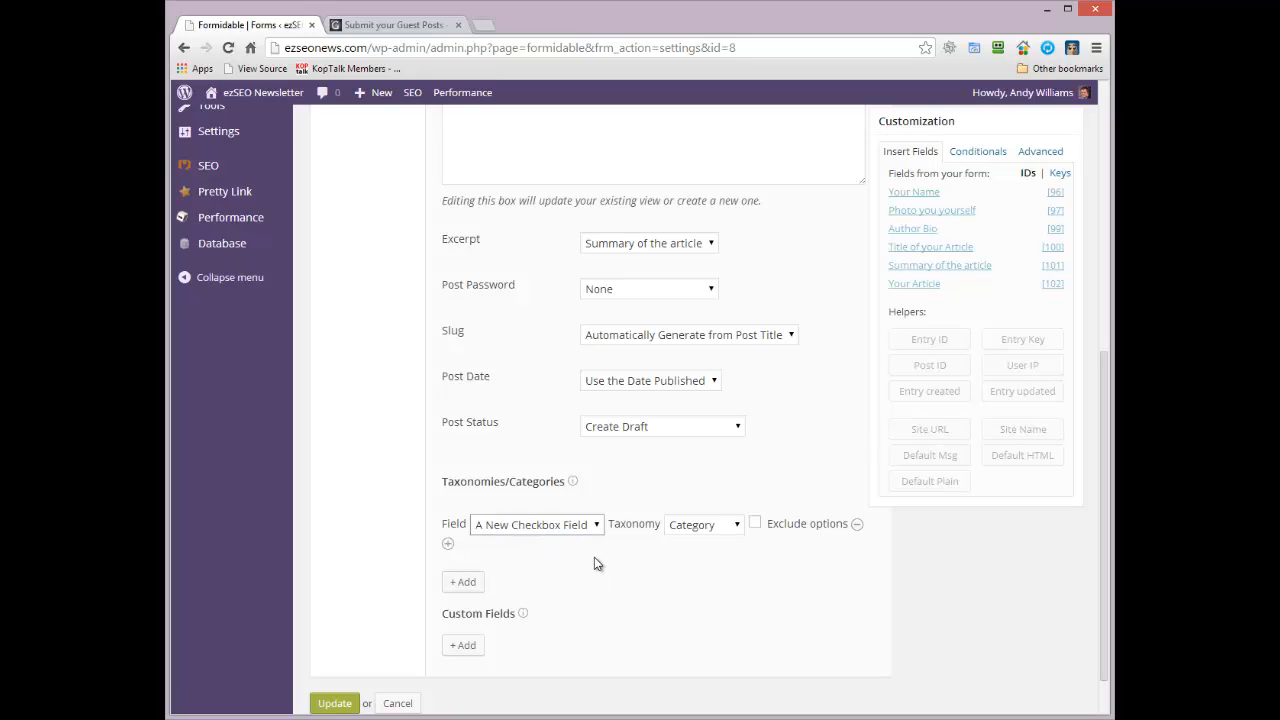
pyautogui.click(732, 522)
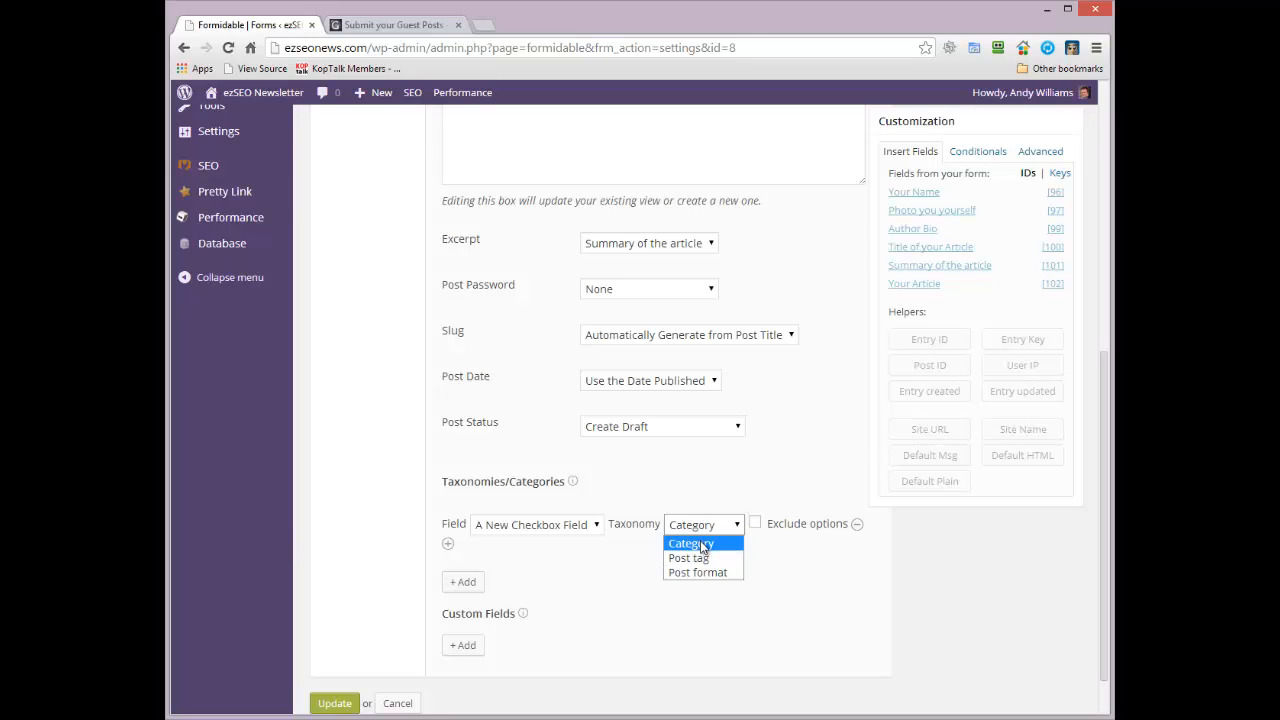
pyautogui.click(702, 546)
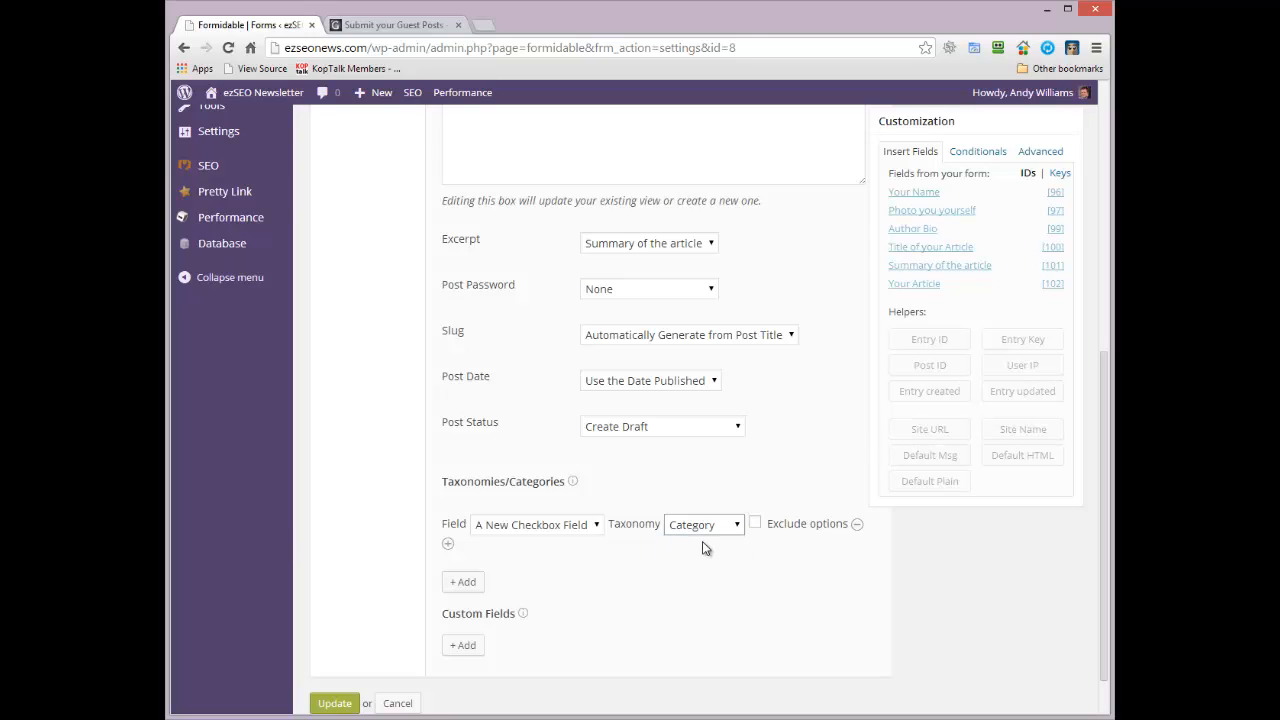
# - Exclude every category except General and Reviews from the new checkbox field, and save the form settings
pyautogui.click(755, 527)
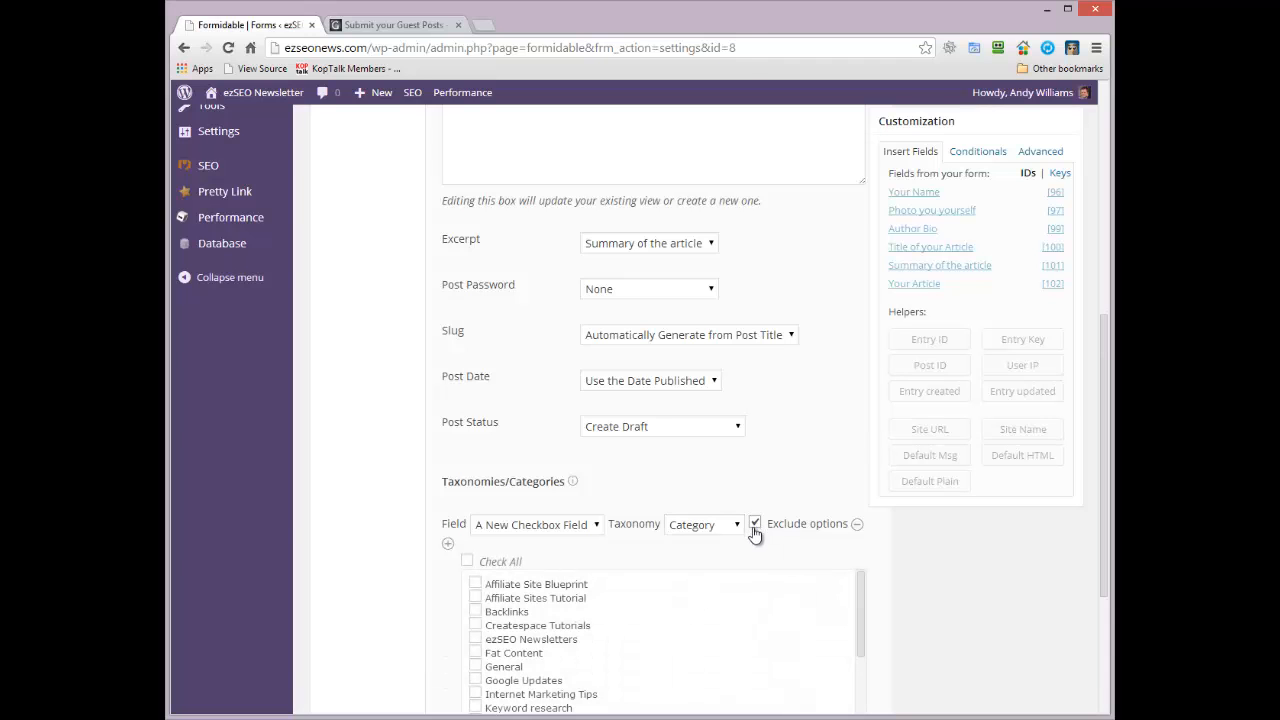
pyautogui.scroll(-3, 1098, 345)
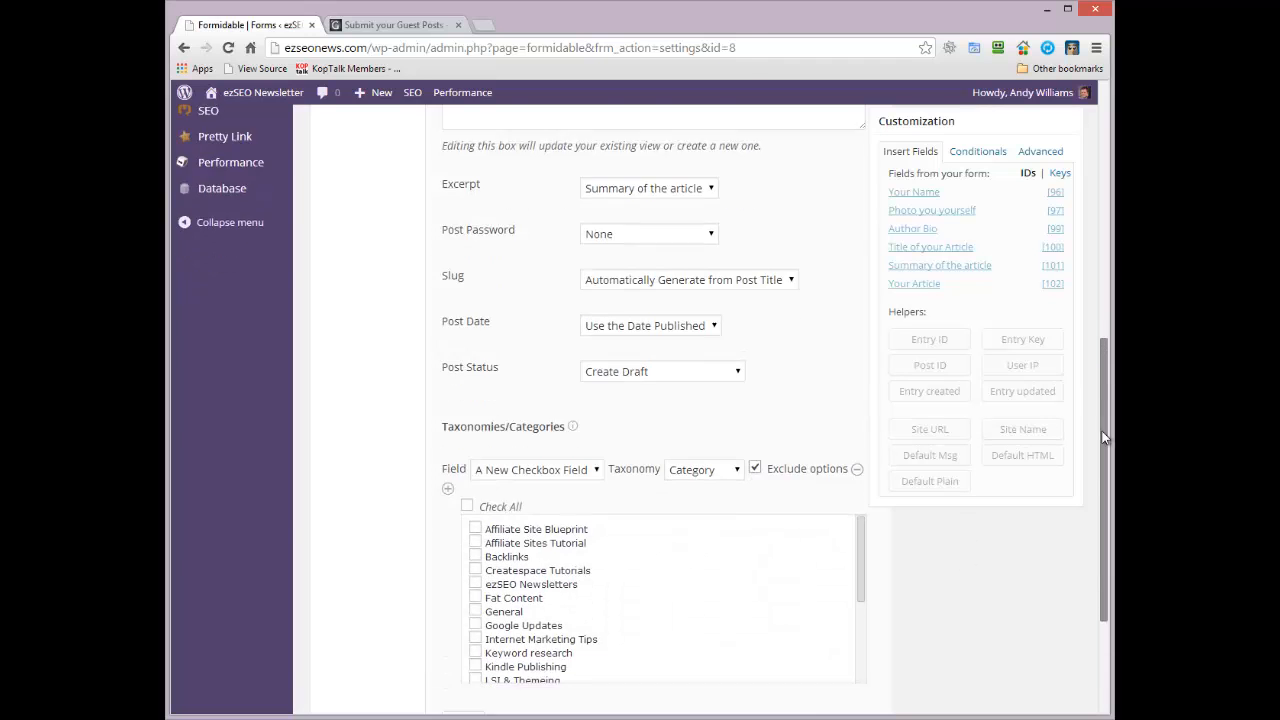
pyautogui.click(467, 307)
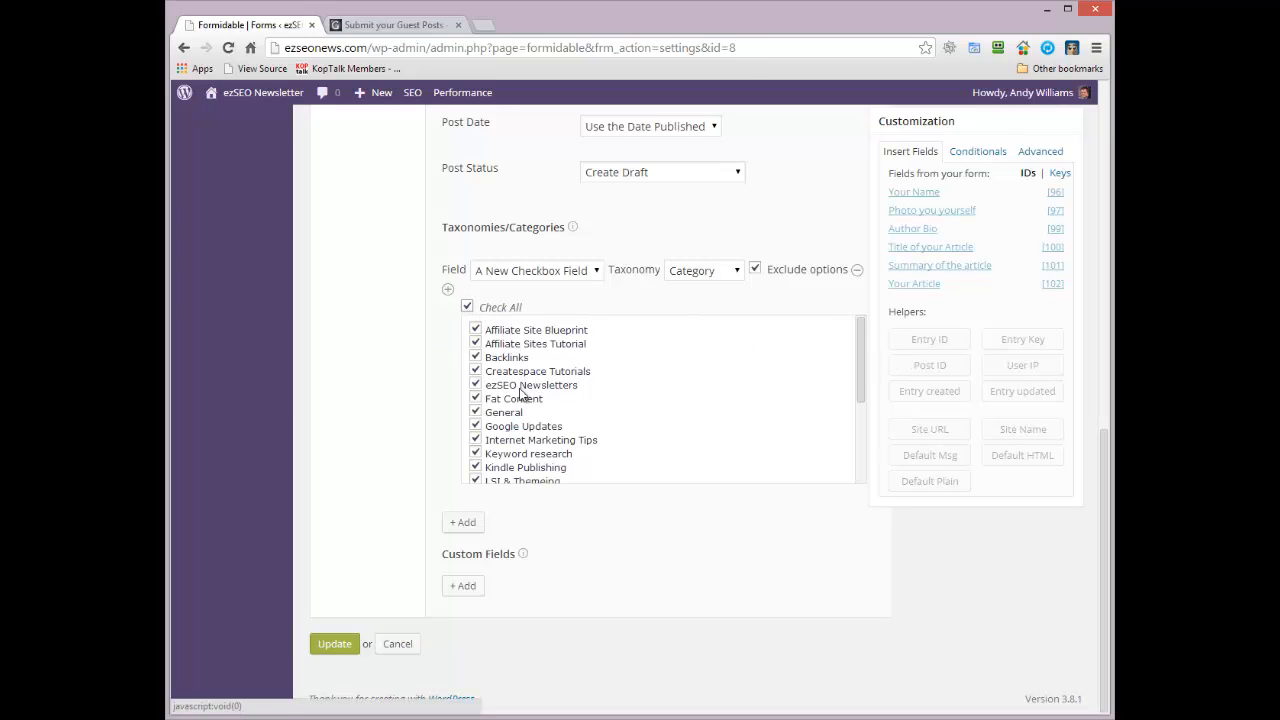
pyautogui.moveTo(856, 335); pyautogui.dragTo(866, 311)
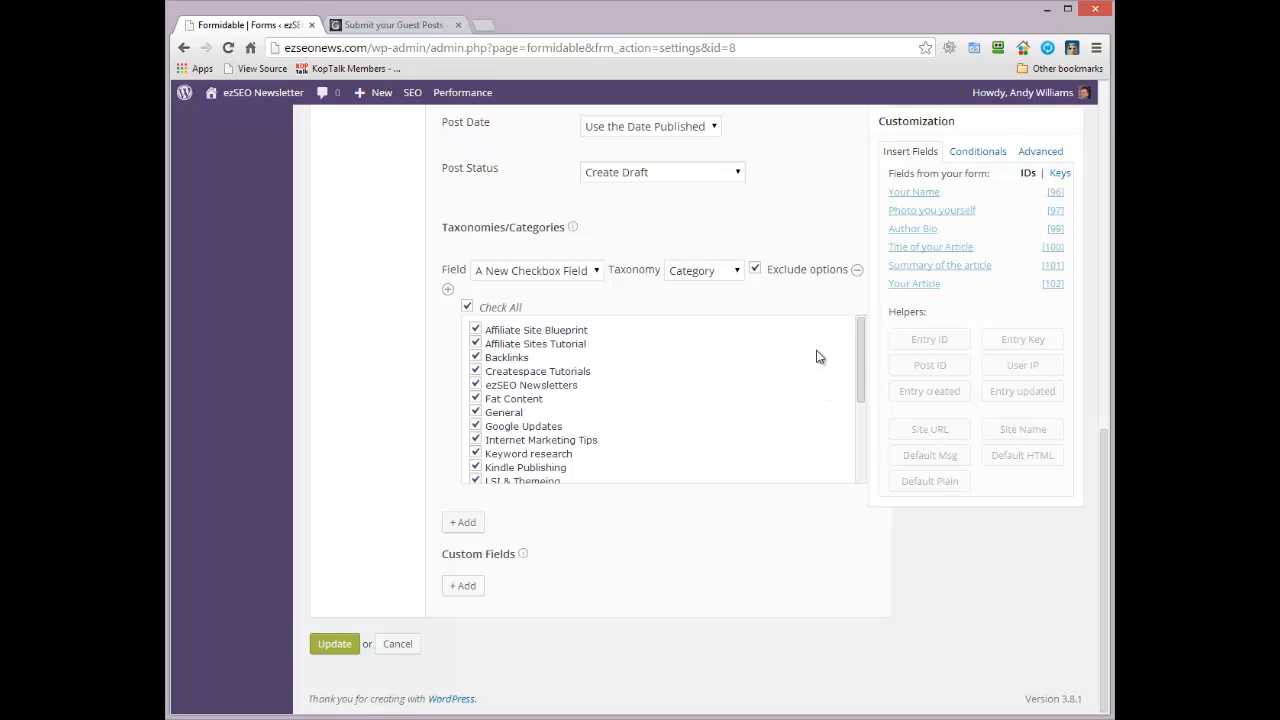
pyautogui.click(477, 414)
pyautogui.moveTo(857, 349); pyautogui.dragTo(866, 425)
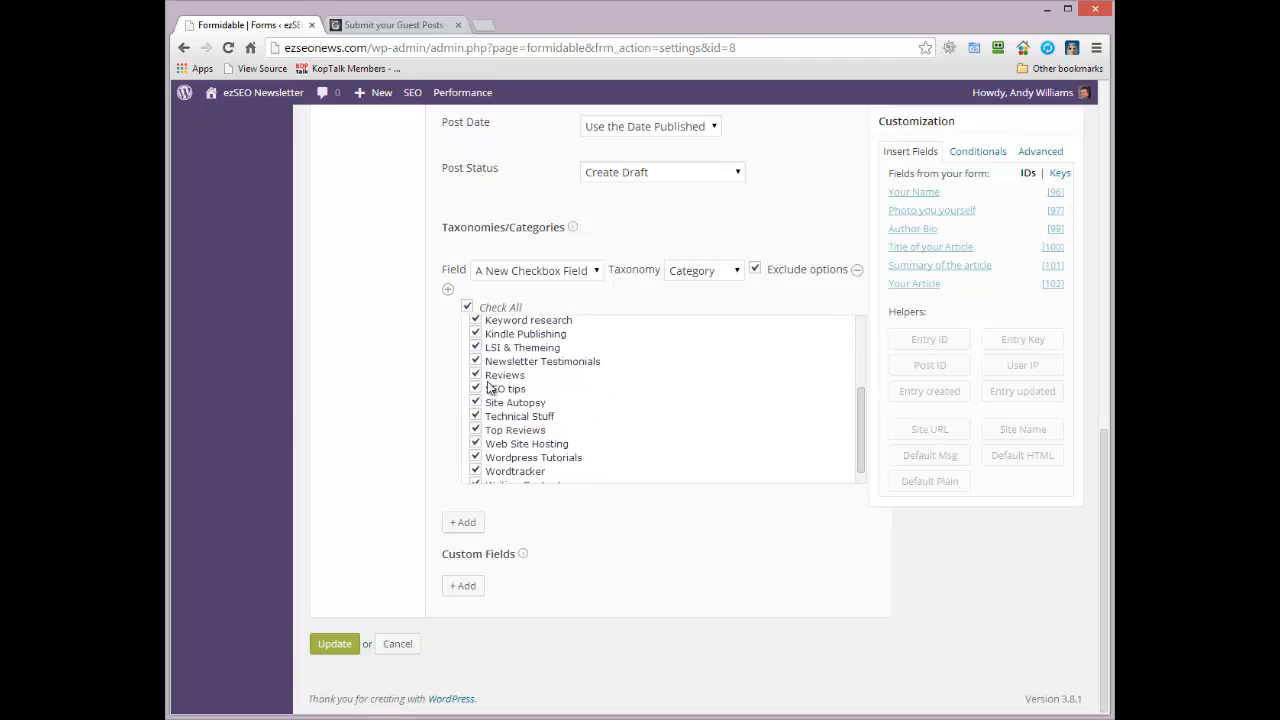
pyautogui.click(475, 376)
pyautogui.scroll(2, 864, 427)
pyautogui.scroll(-1, 856, 420)
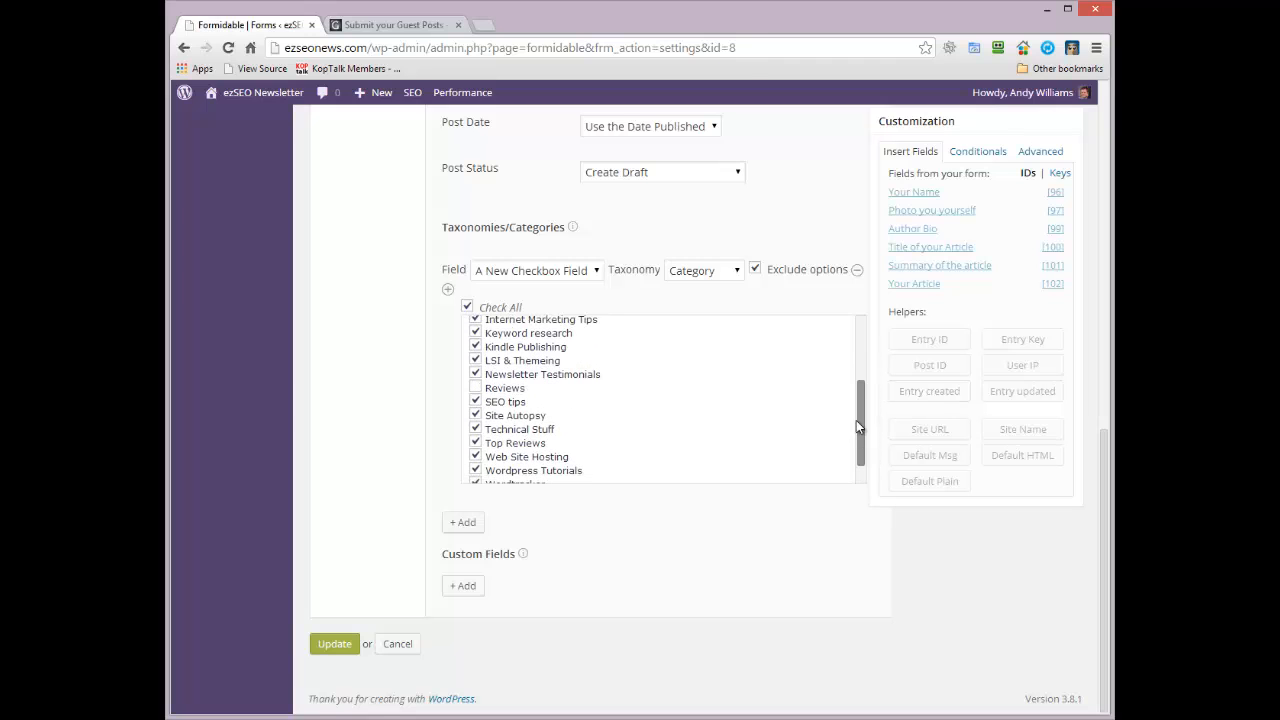
pyautogui.click(338, 644)
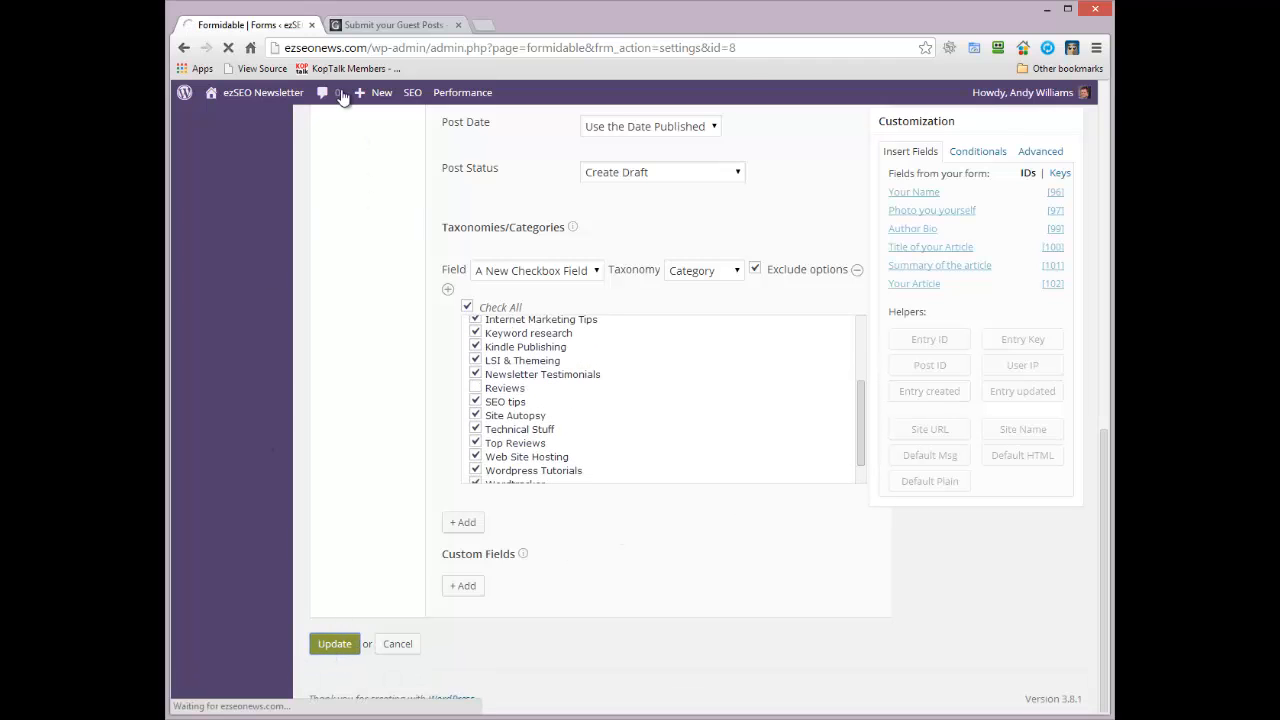
# - Reload the live Submit your Guest Posts page and review the form down to the reCAPTCHA and category choices
pyautogui.click(386, 26)
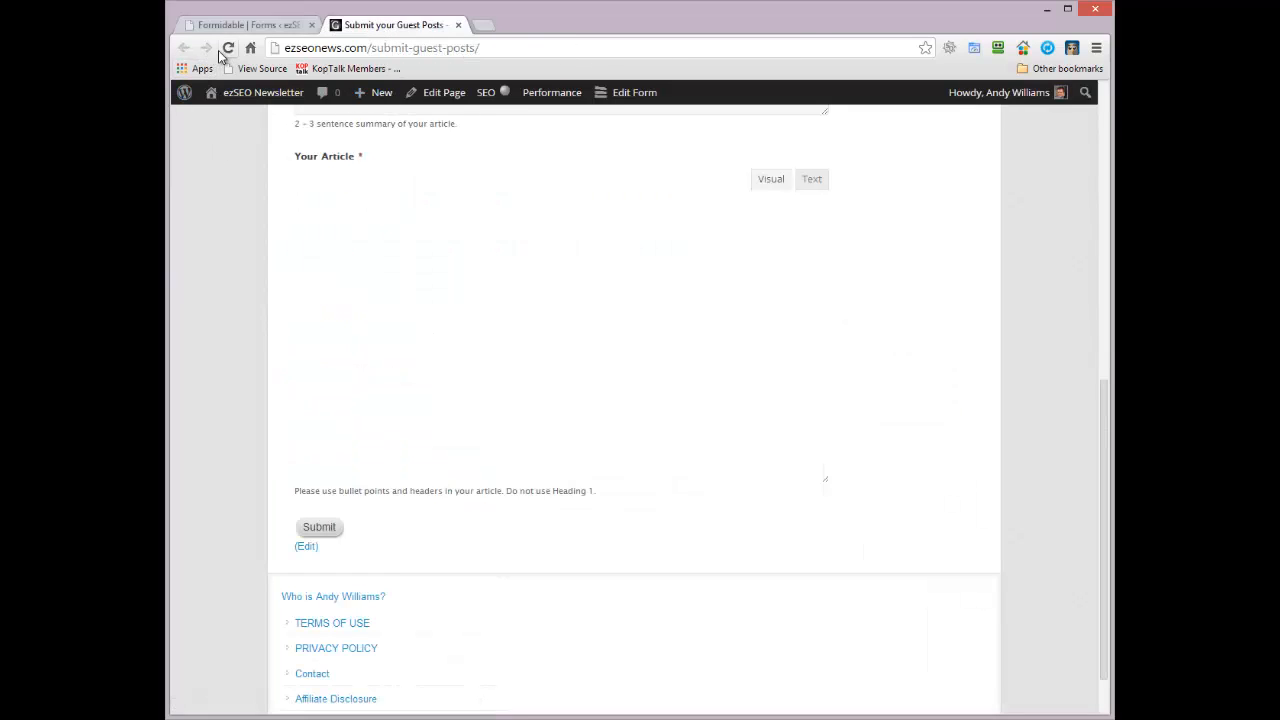
pyautogui.click(221, 51)
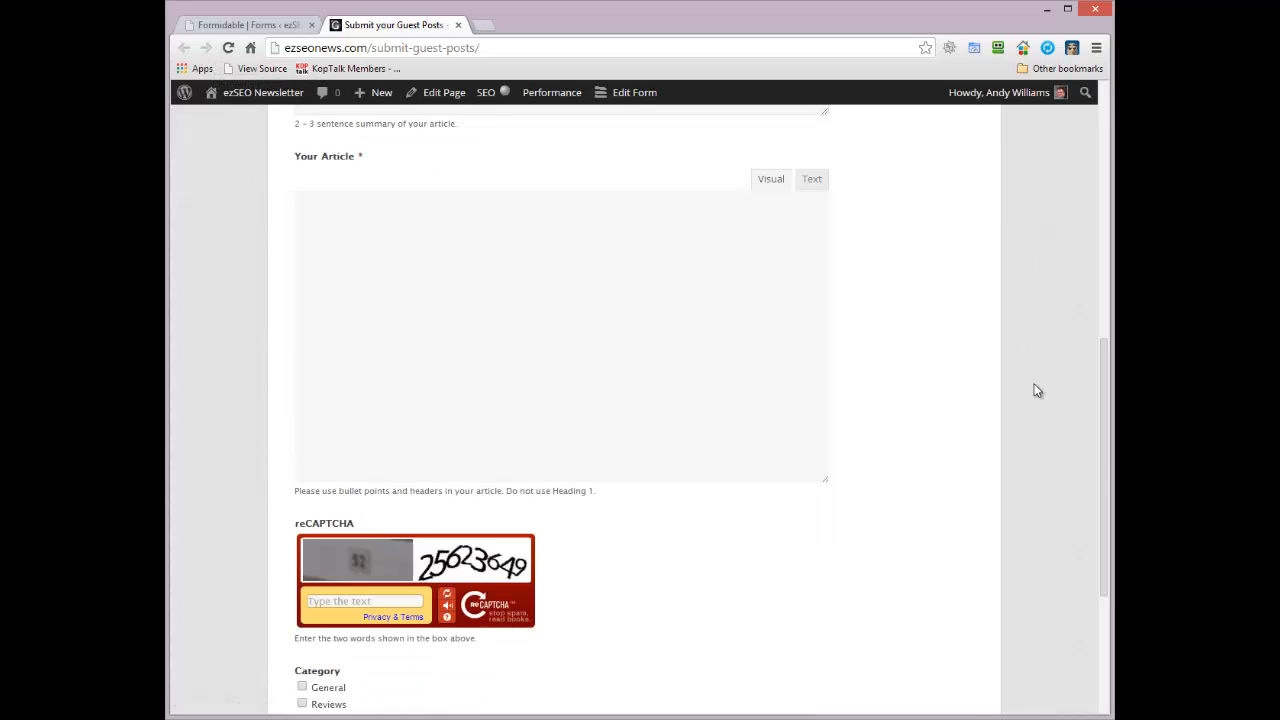
pyautogui.moveTo(1096, 476); pyautogui.dragTo(1075, 180)
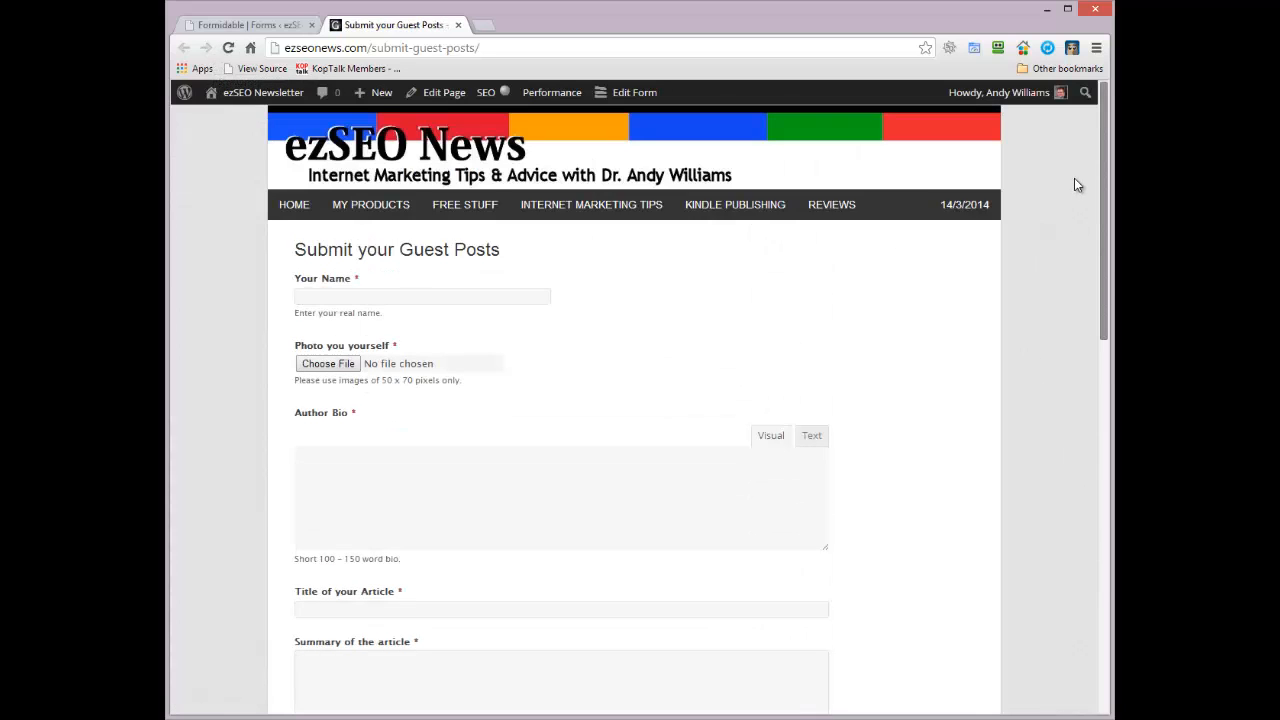
pyautogui.moveTo(1103, 240); pyautogui.dragTo(1103, 572)
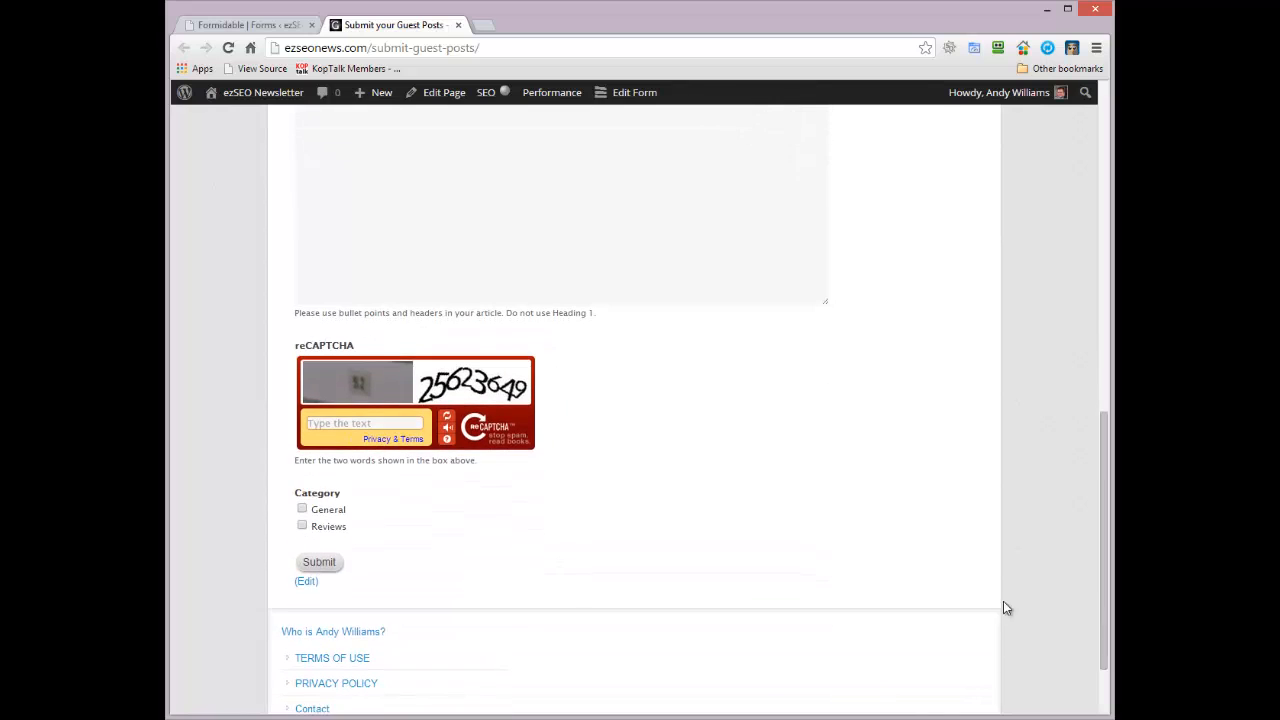
# - Return to building the Guest Posting Form and move the Category field above the reCAPTCHA
pyautogui.click(250, 25)
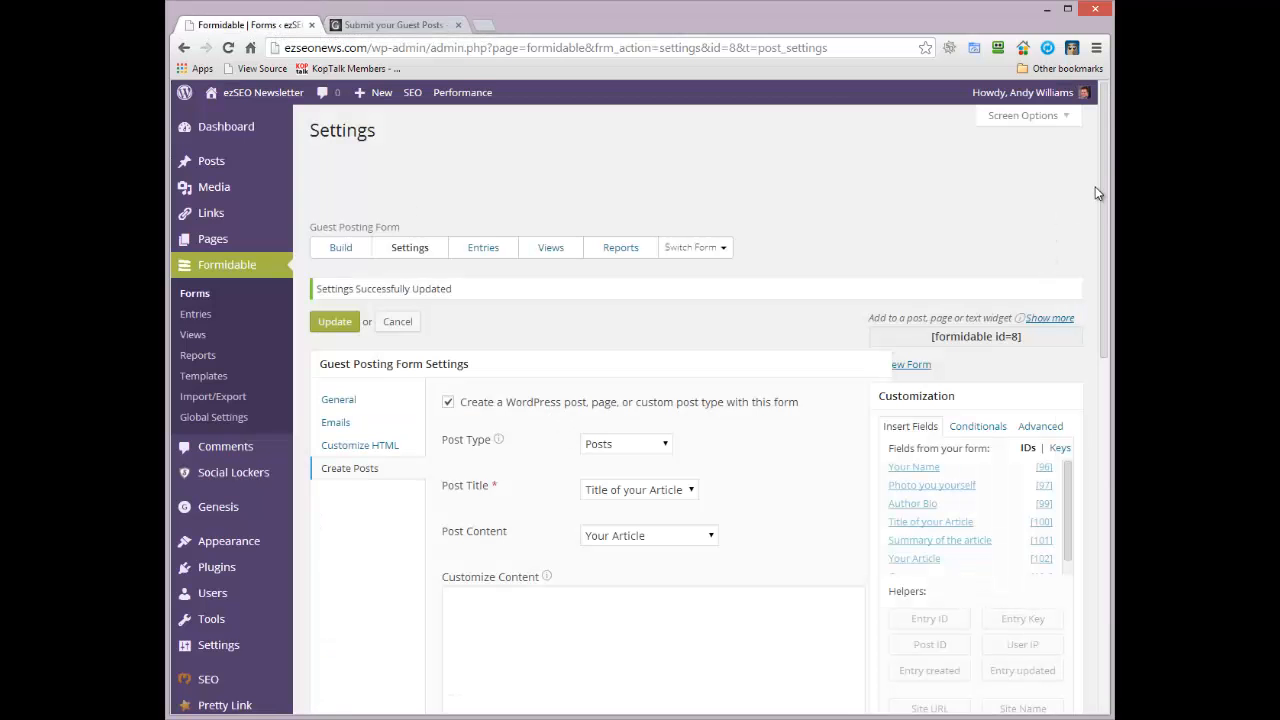
pyautogui.moveTo(1101, 188); pyautogui.dragTo(1112, 615)
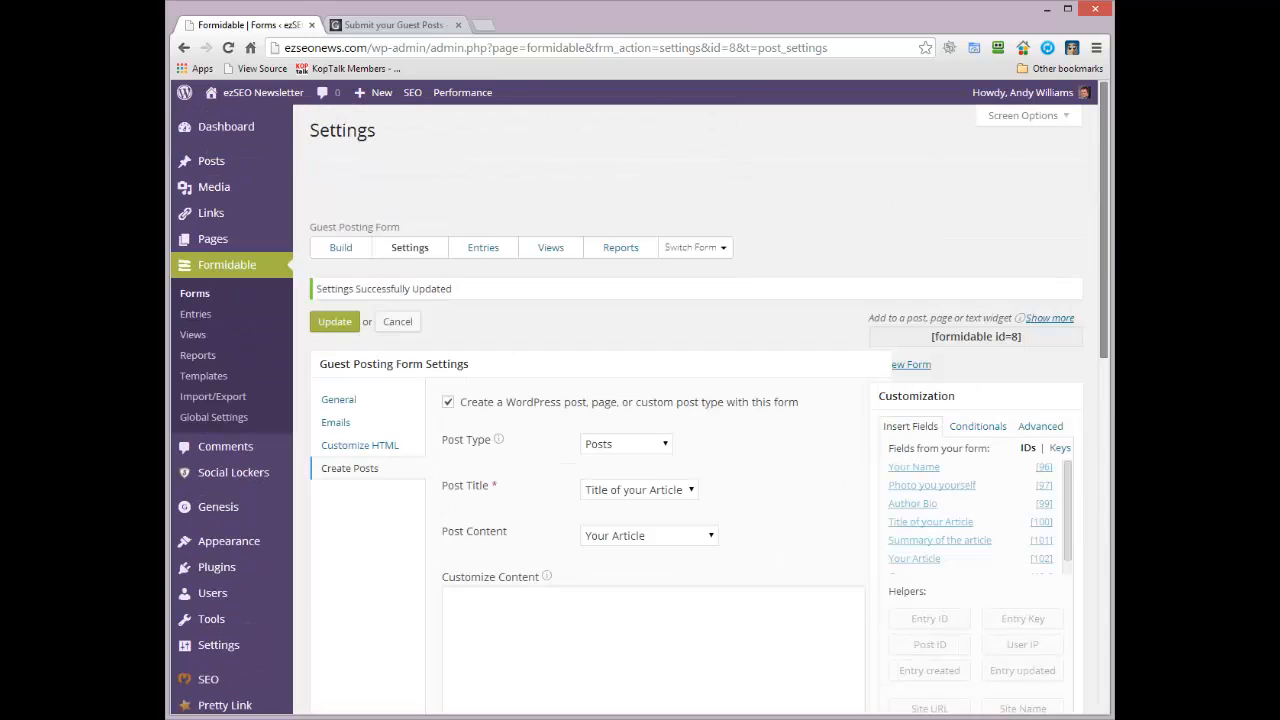
pyautogui.click(355, 247)
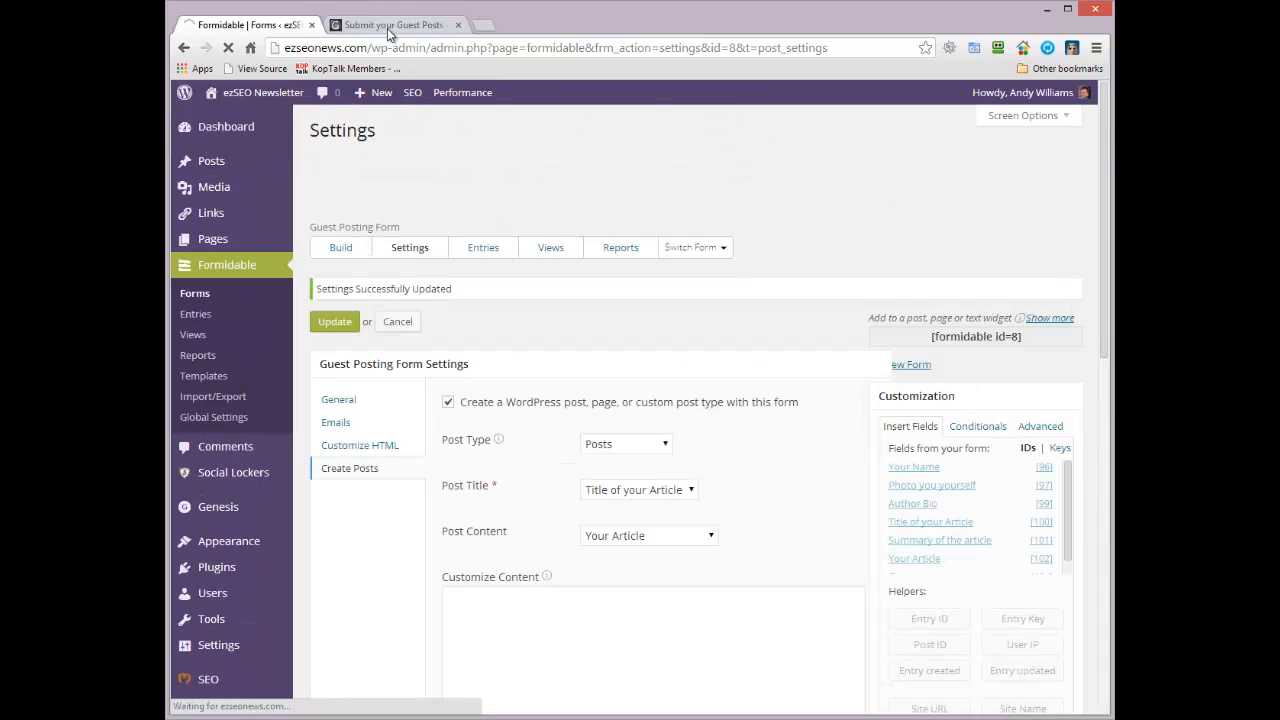
pyautogui.click(388, 25)
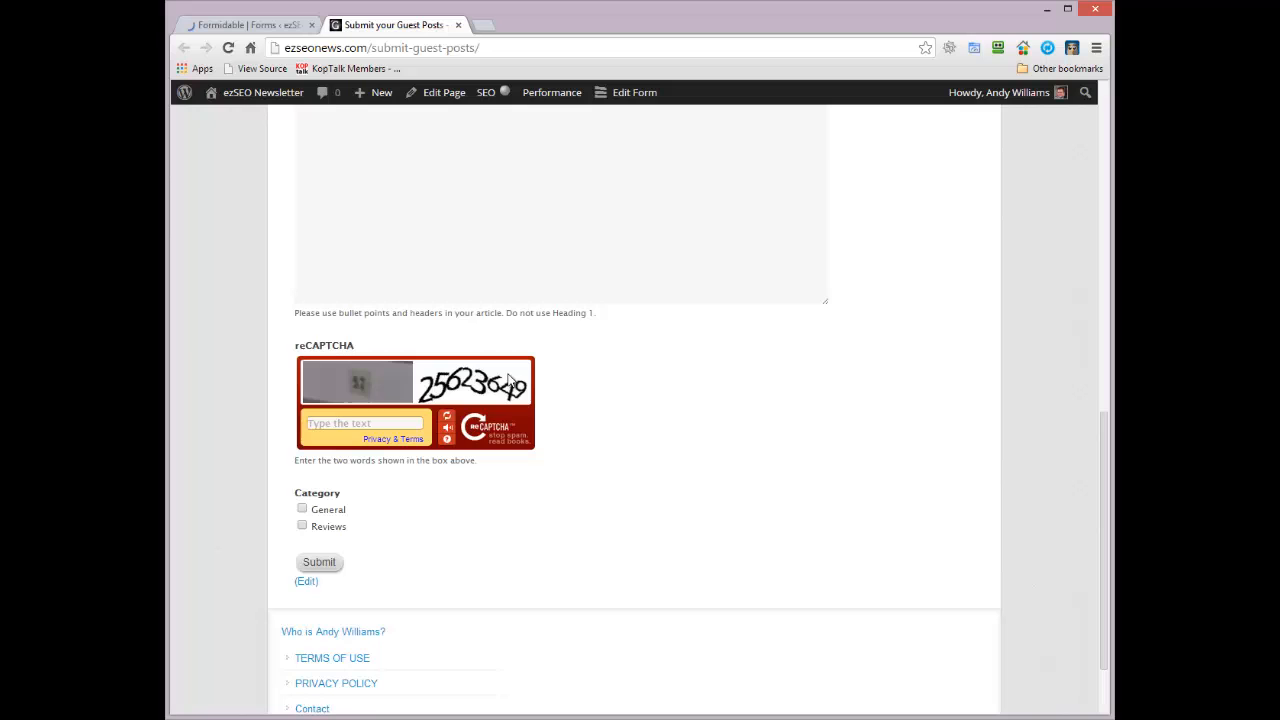
pyautogui.click(272, 28)
pyautogui.moveTo(1103, 143); pyautogui.dragTo(1103, 512)
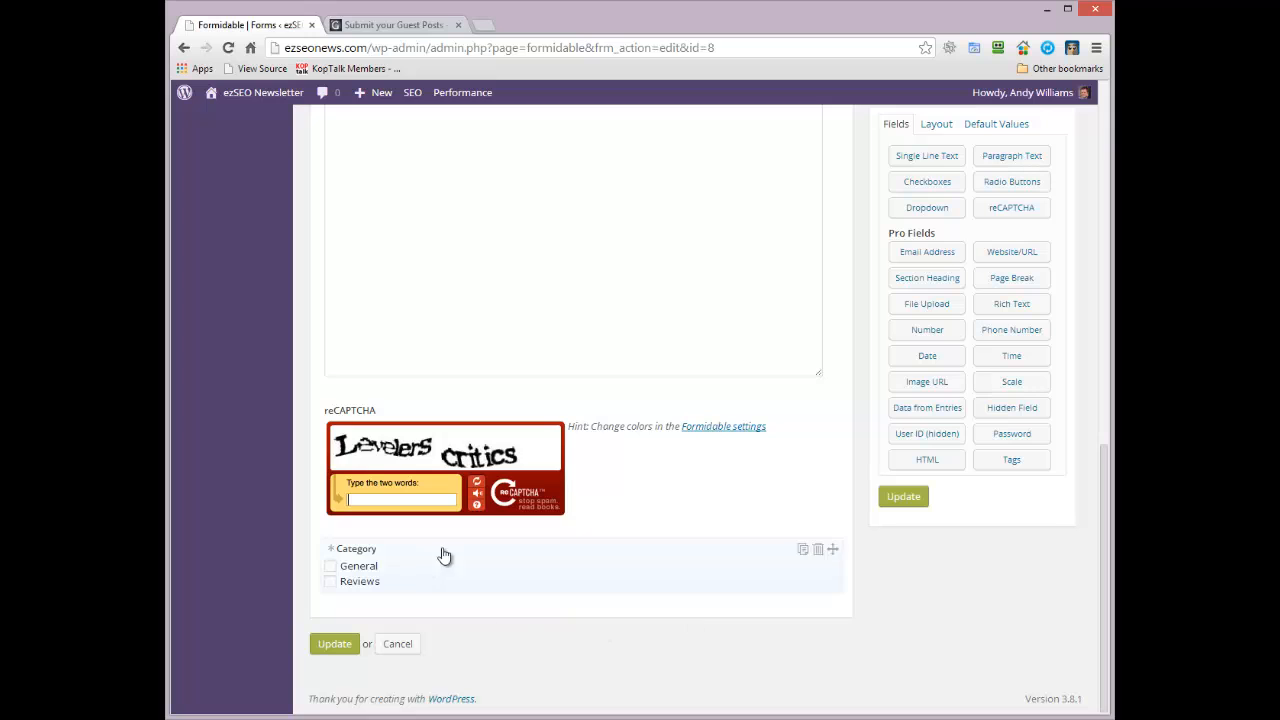
pyautogui.moveTo(832, 528); pyautogui.dragTo(834, 418)
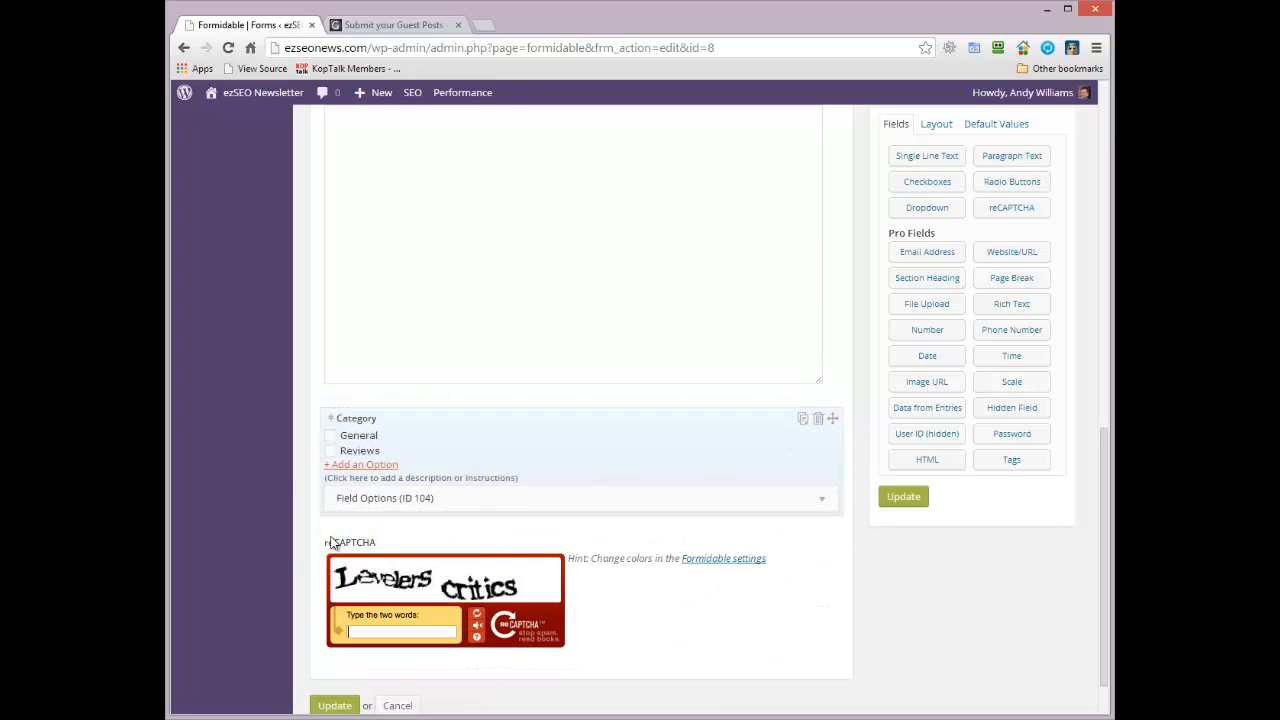
# - Add the description "Please only select ONE category for your post." to the Category field and save the form
pyautogui.click(453, 477)
pyautogui.write('Please on')
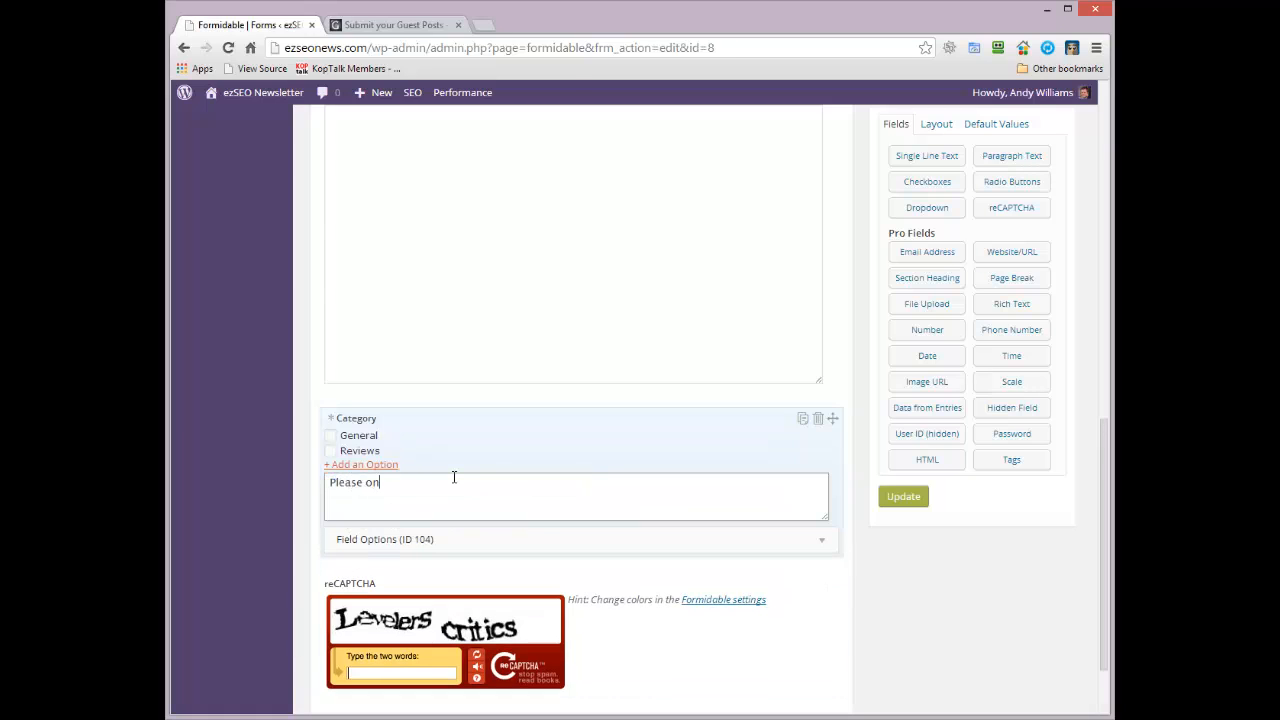
pyautogui.write('ly select one')
pyautogui.write('ONE category for your post.')
pyautogui.click(910, 496)
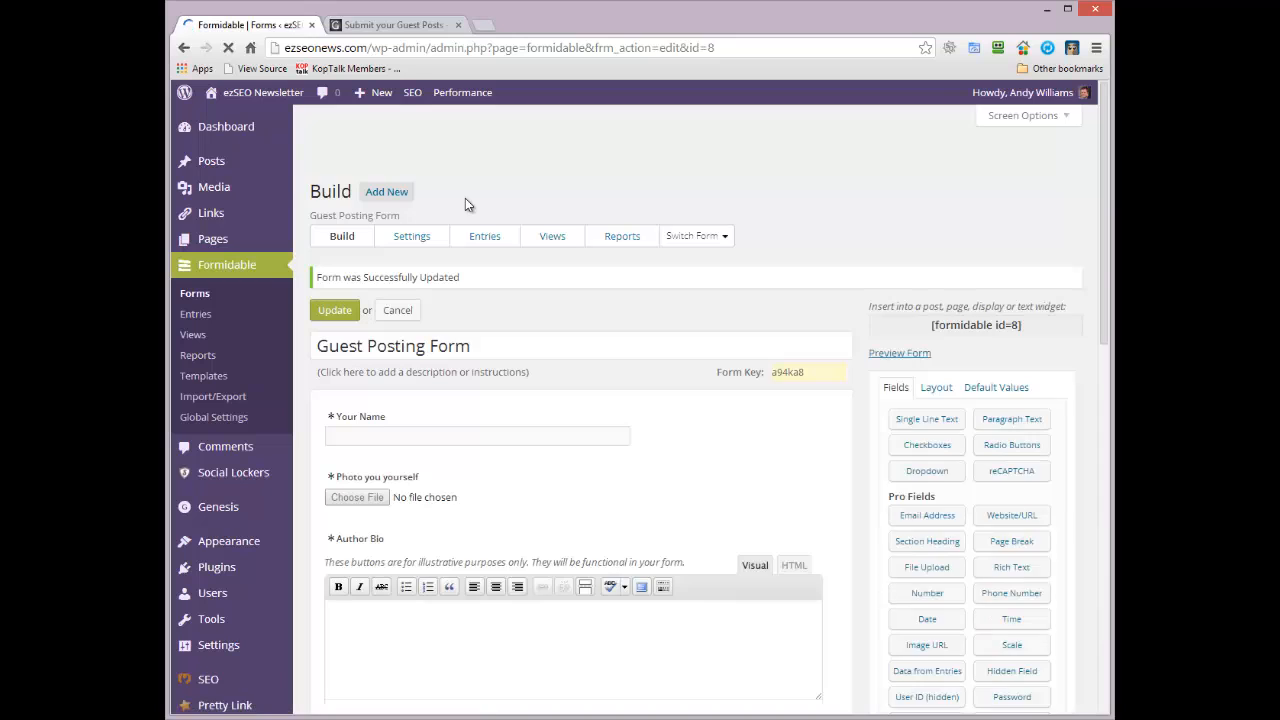
# - Review the live Submit your Guest Posts page, checking the Category field's placement and the Your Article and Author Bio editors
pyautogui.hotkey('ctrl', 'Tab')
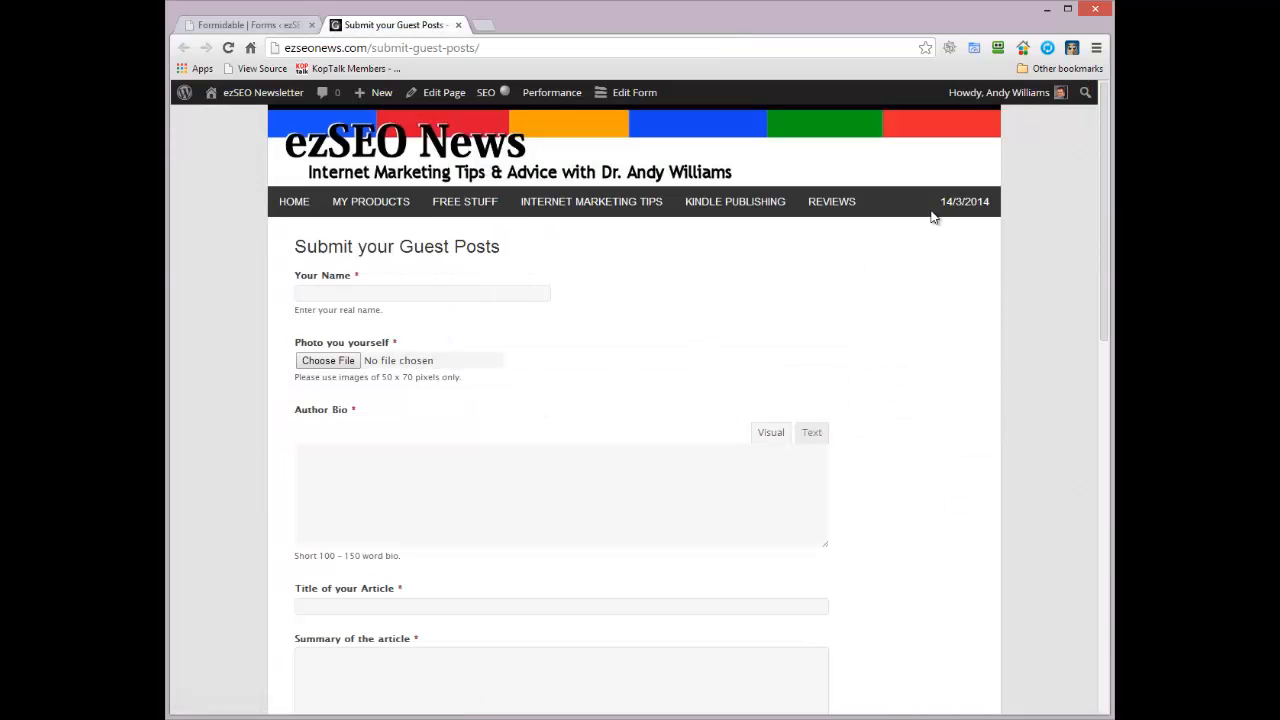
pyautogui.moveTo(1104, 194); pyautogui.dragTo(1106, 566)
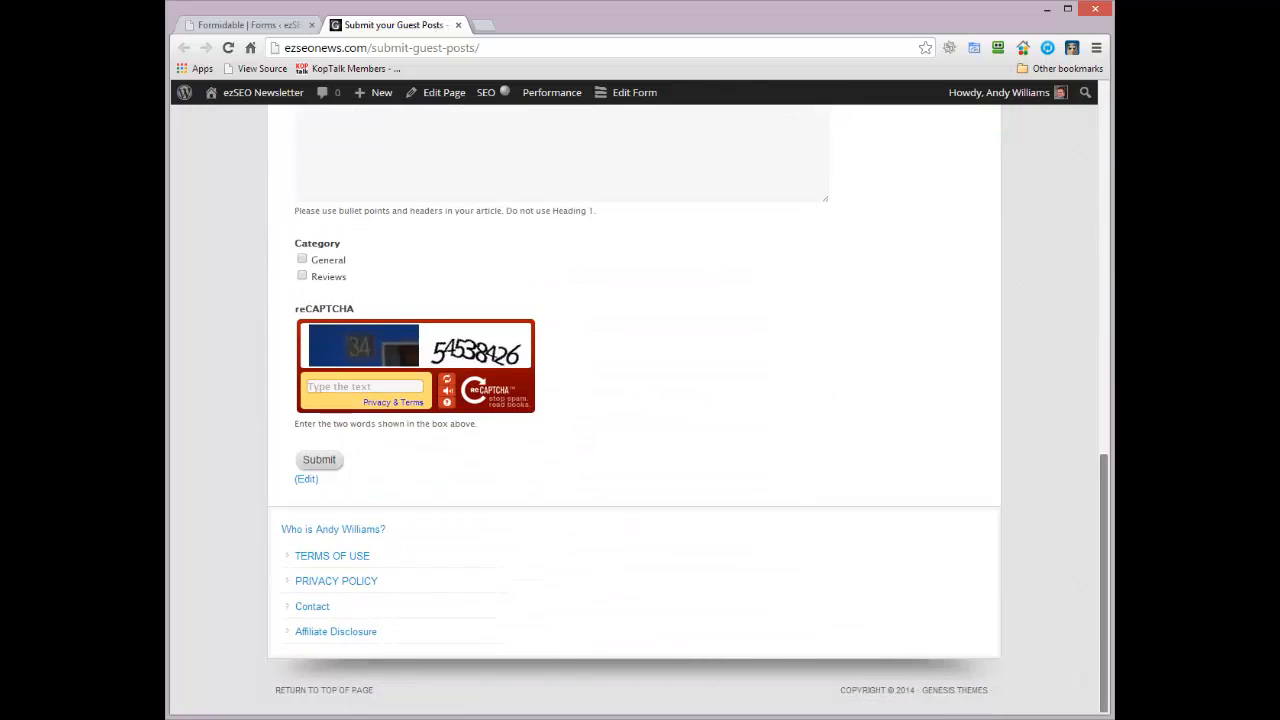
pyautogui.scroll(5, 393, 466)
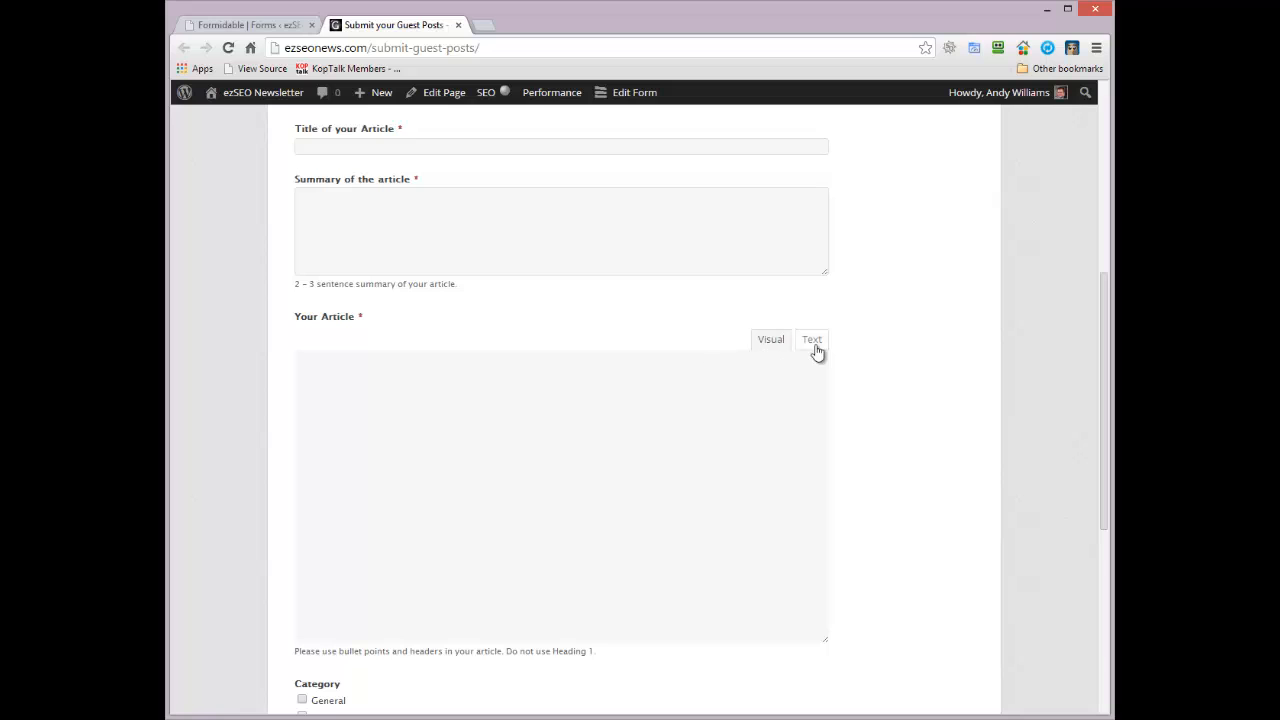
pyautogui.moveTo(1106, 333); pyautogui.dragTo(1092, 184)
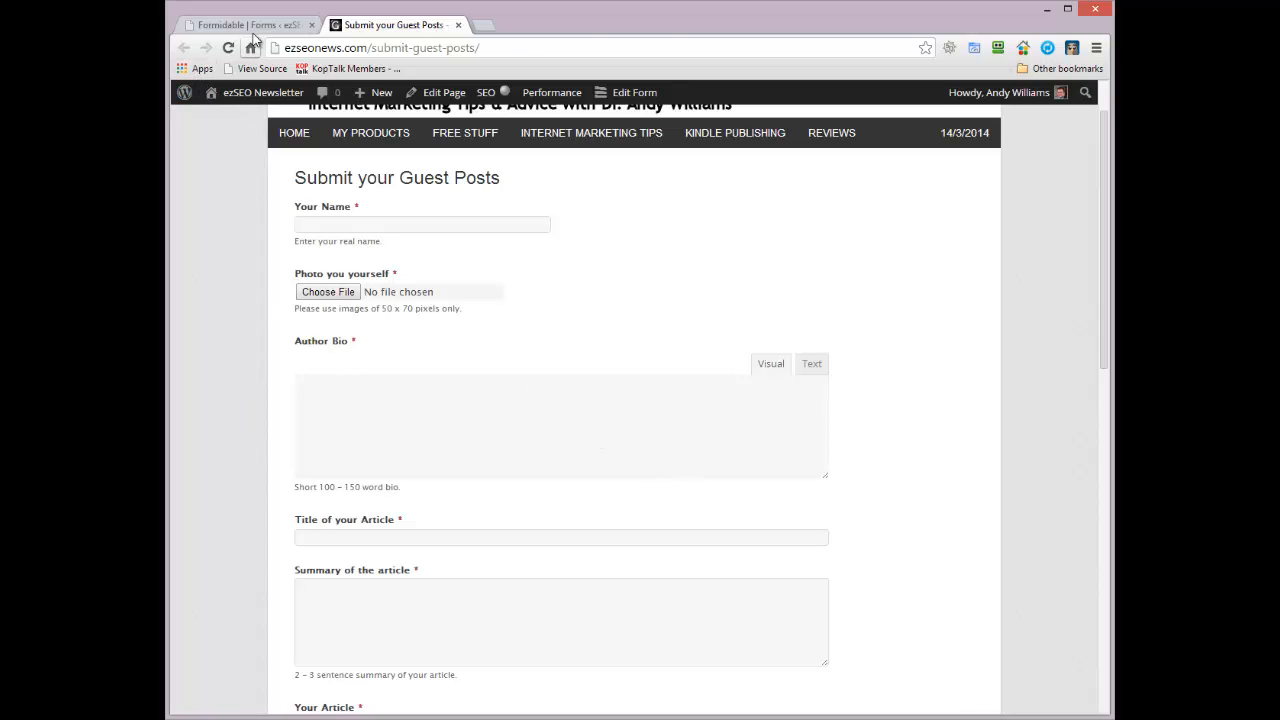
# - Return to the form builder and set the Author Bio field's rich text editor to NicEdit
pyautogui.click(252, 25)
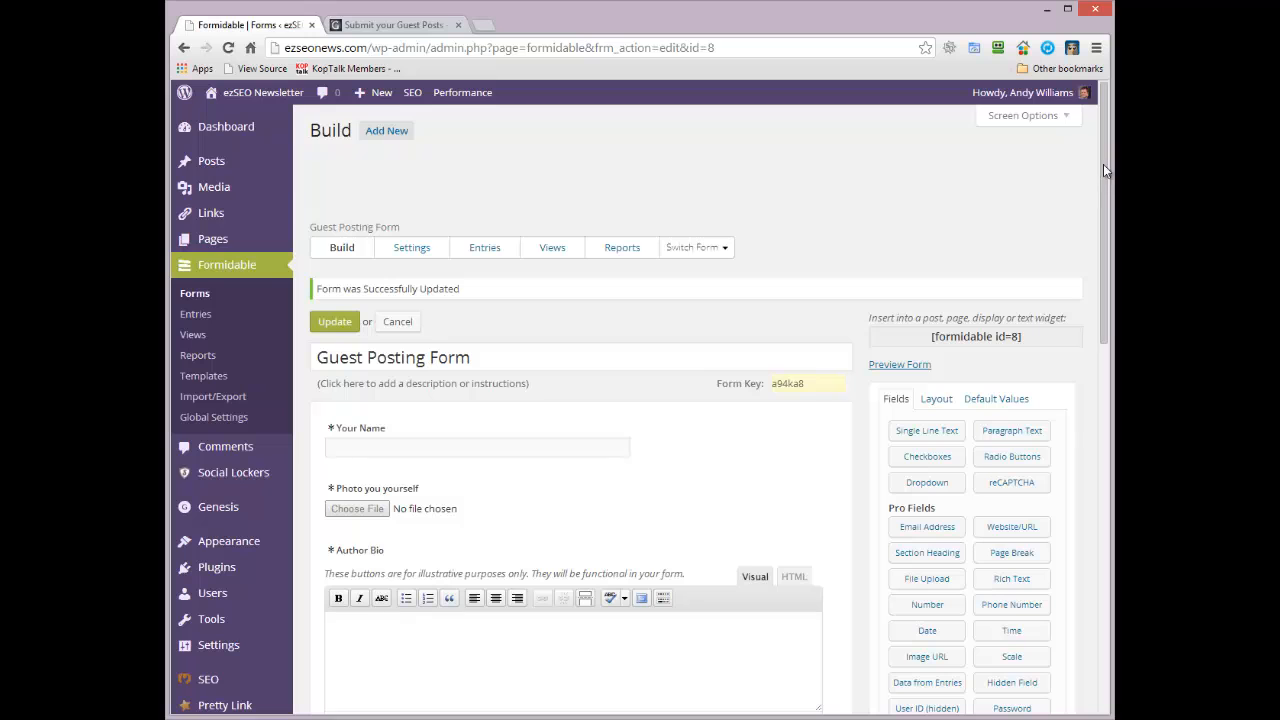
pyautogui.moveTo(1103, 164); pyautogui.dragTo(1108, 277)
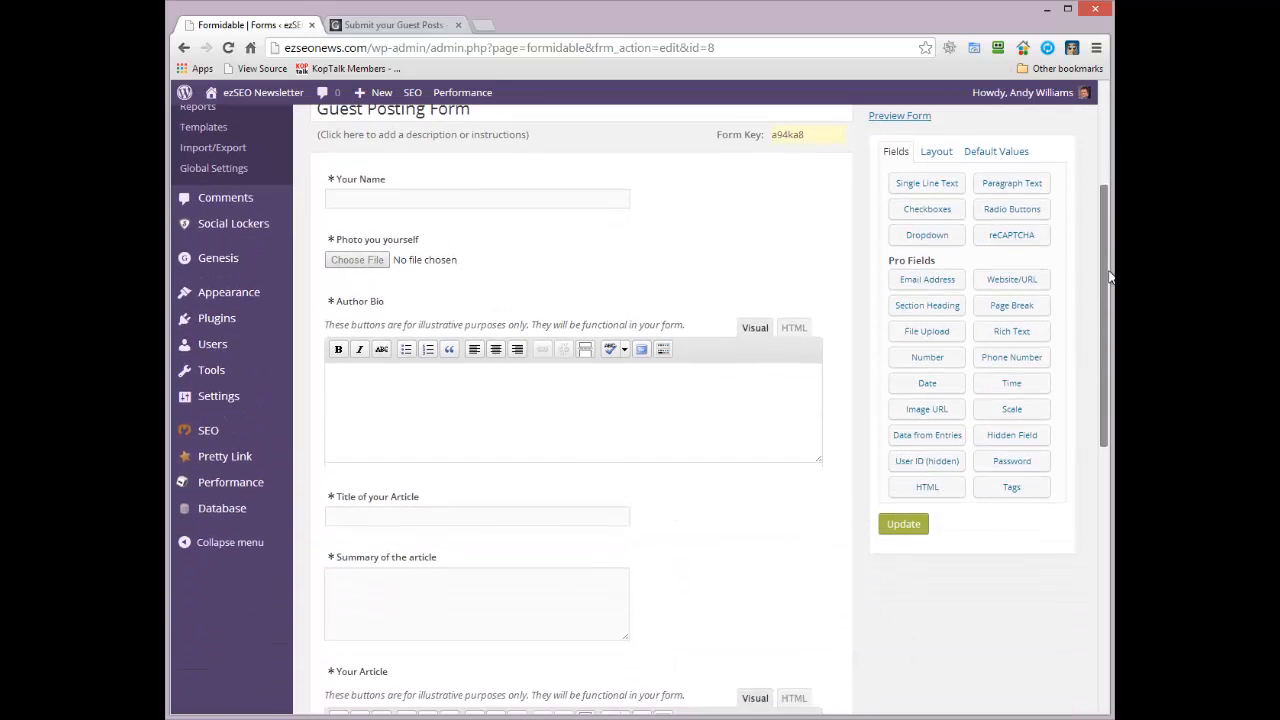
pyautogui.click(470, 294)
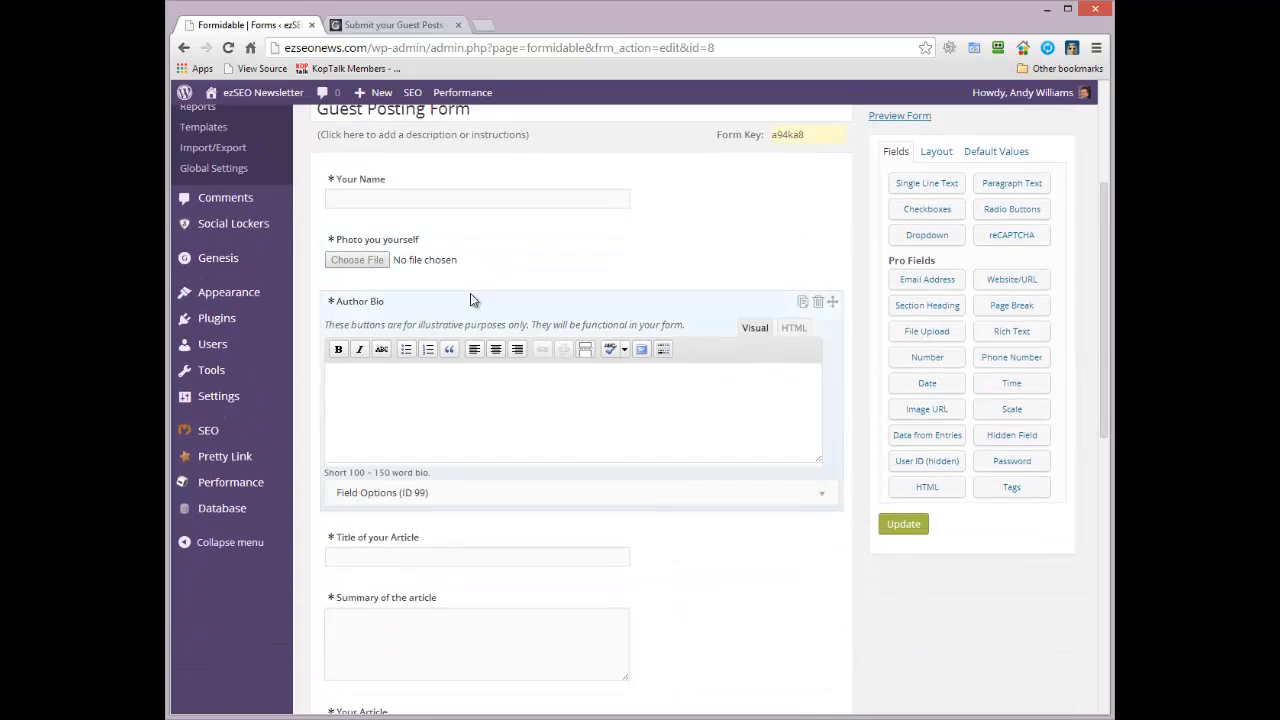
pyautogui.click(821, 494)
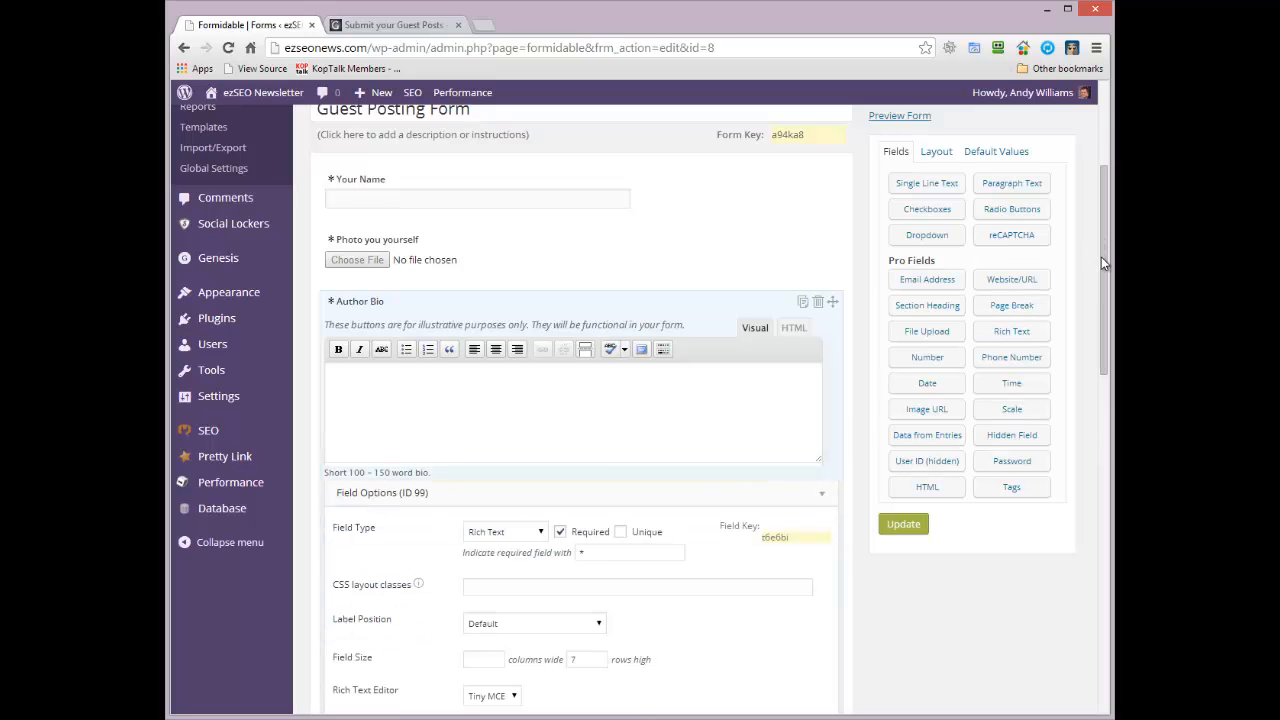
pyautogui.moveTo(1101, 256); pyautogui.dragTo(1106, 333)
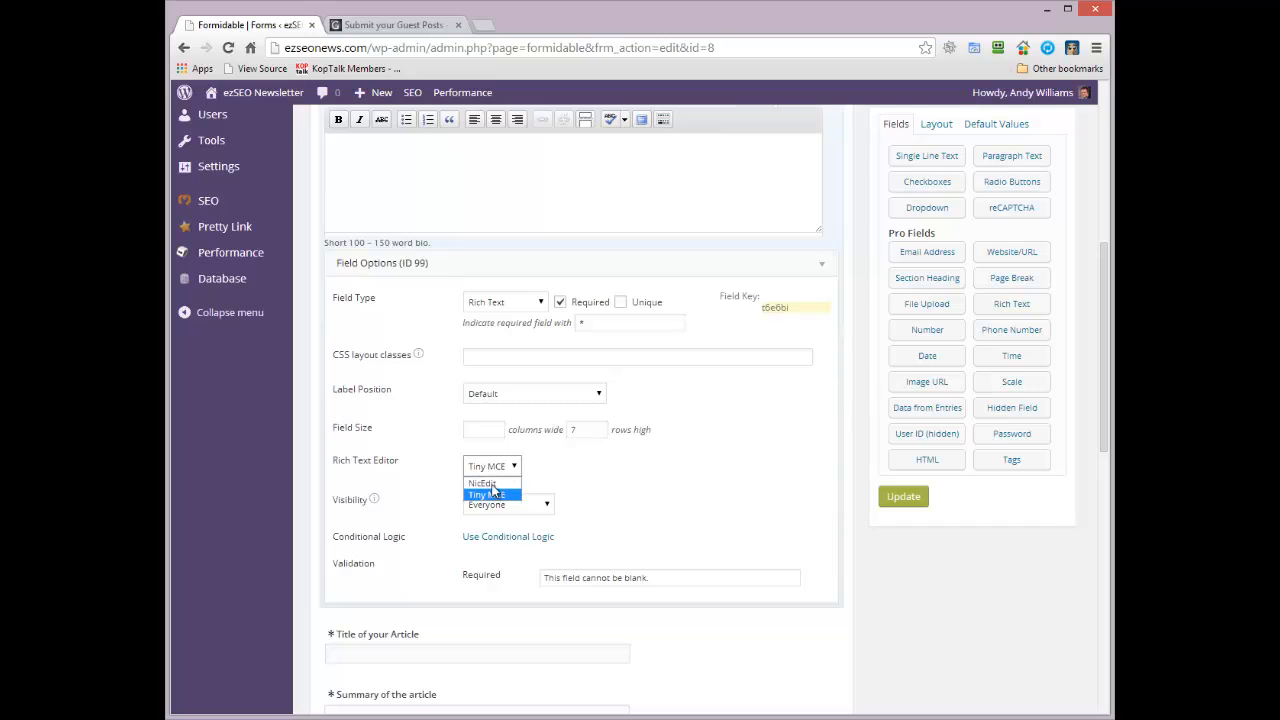
pyautogui.click(486, 483)
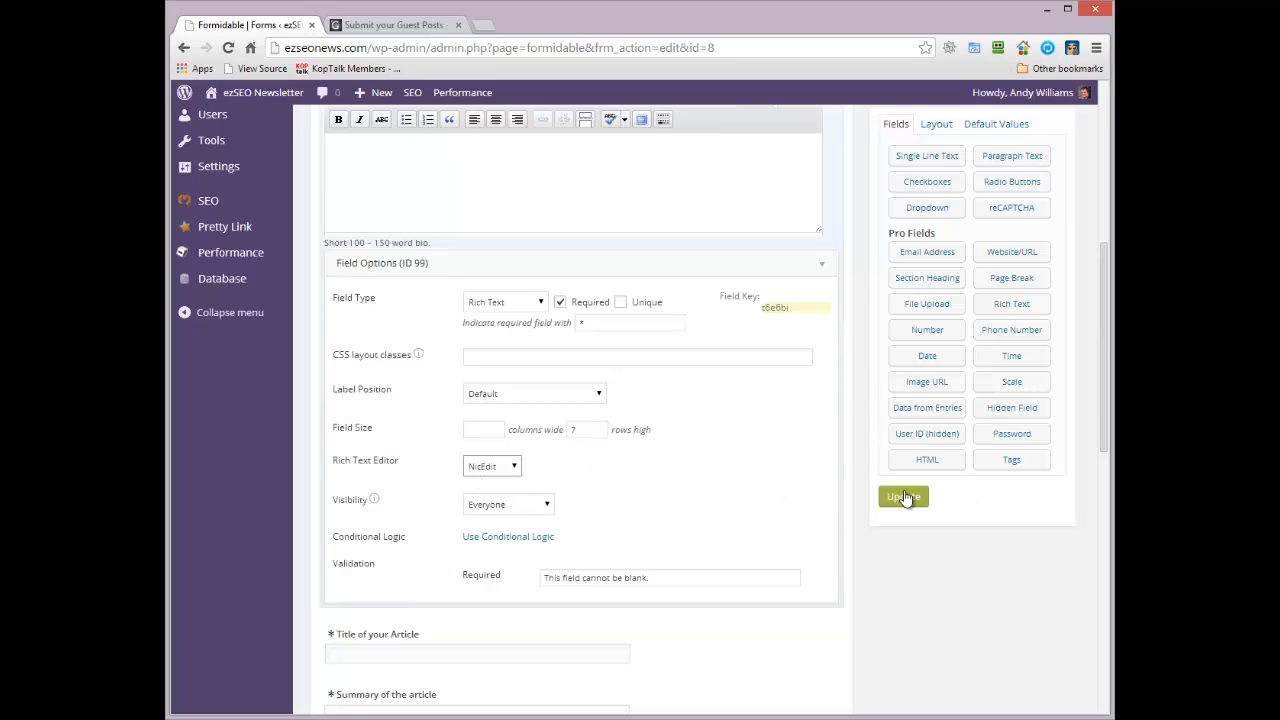
# - Set the Your Article field's rich text editor to NicEdit and save the form
pyautogui.moveTo(1101, 318); pyautogui.dragTo(1107, 535)
pyautogui.scroll(-3, 588, 292)
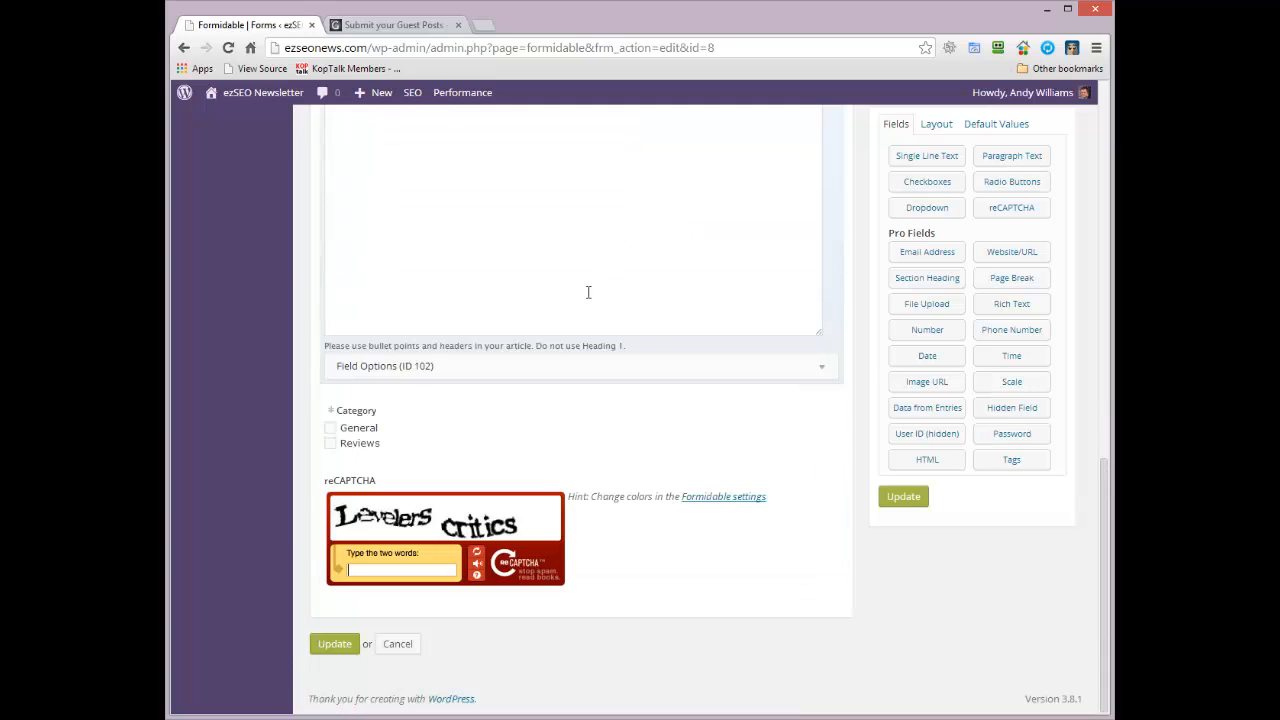
pyautogui.click(749, 366)
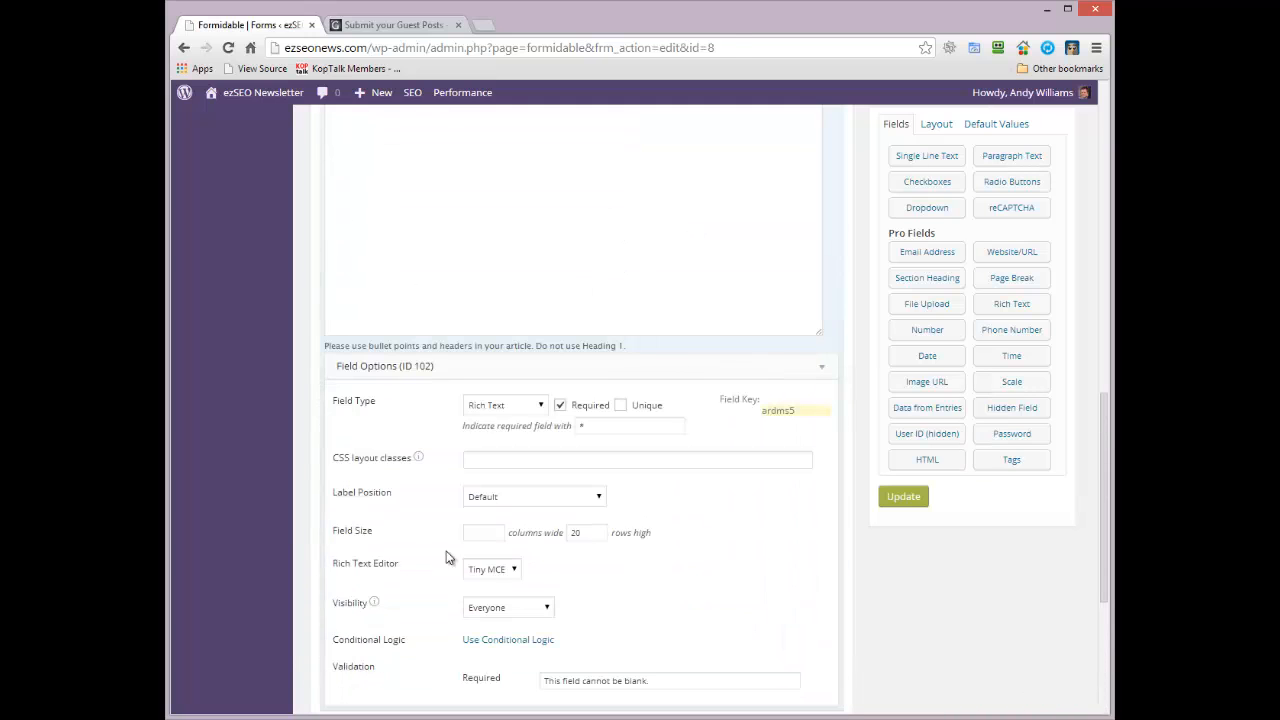
pyautogui.click(488, 568)
pyautogui.scroll(-3, 1095, 410)
pyautogui.click(335, 646)
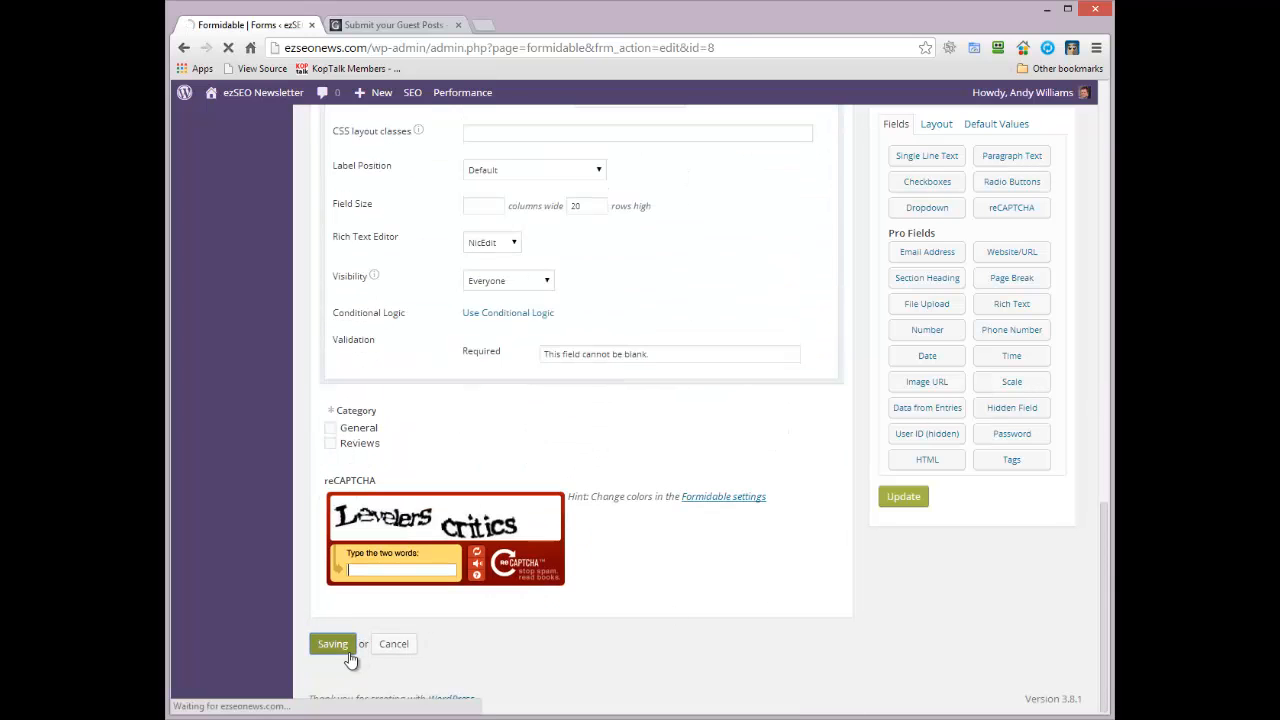
# - Reload the live Submit your Guest Posts page and examine the Author Bio and Your Article editors
pyautogui.click(385, 25)
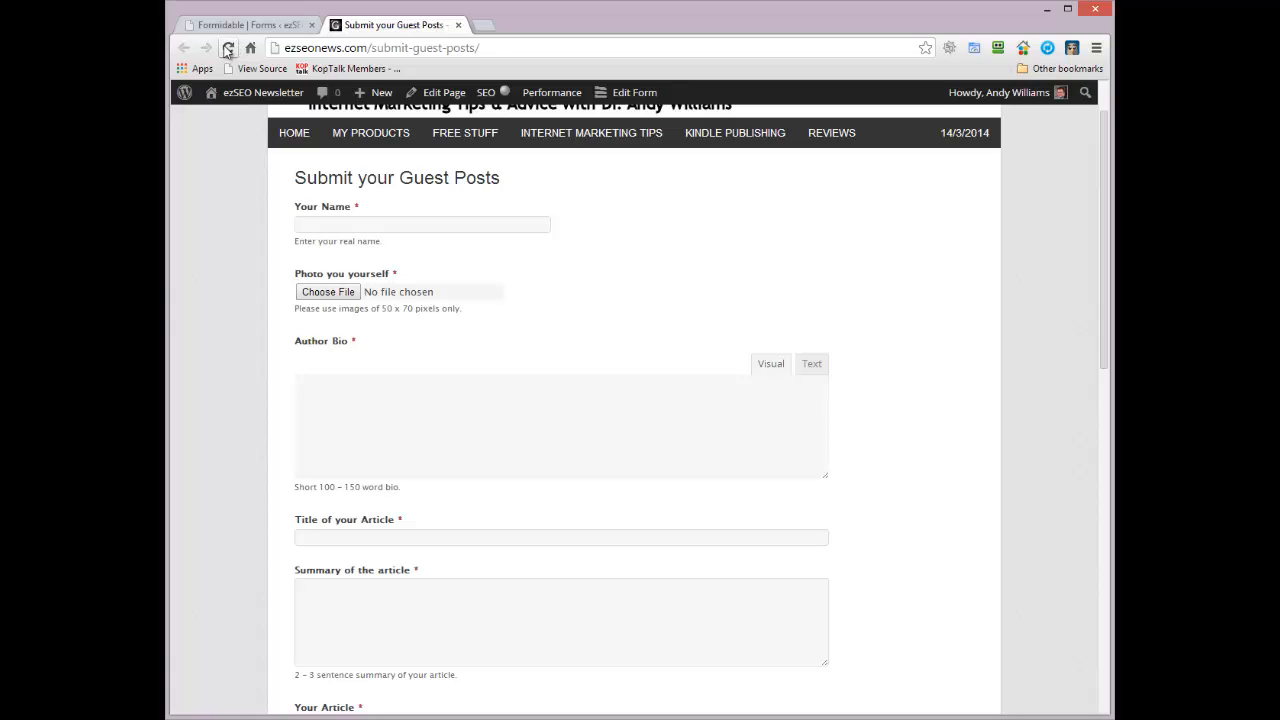
pyautogui.click(229, 50)
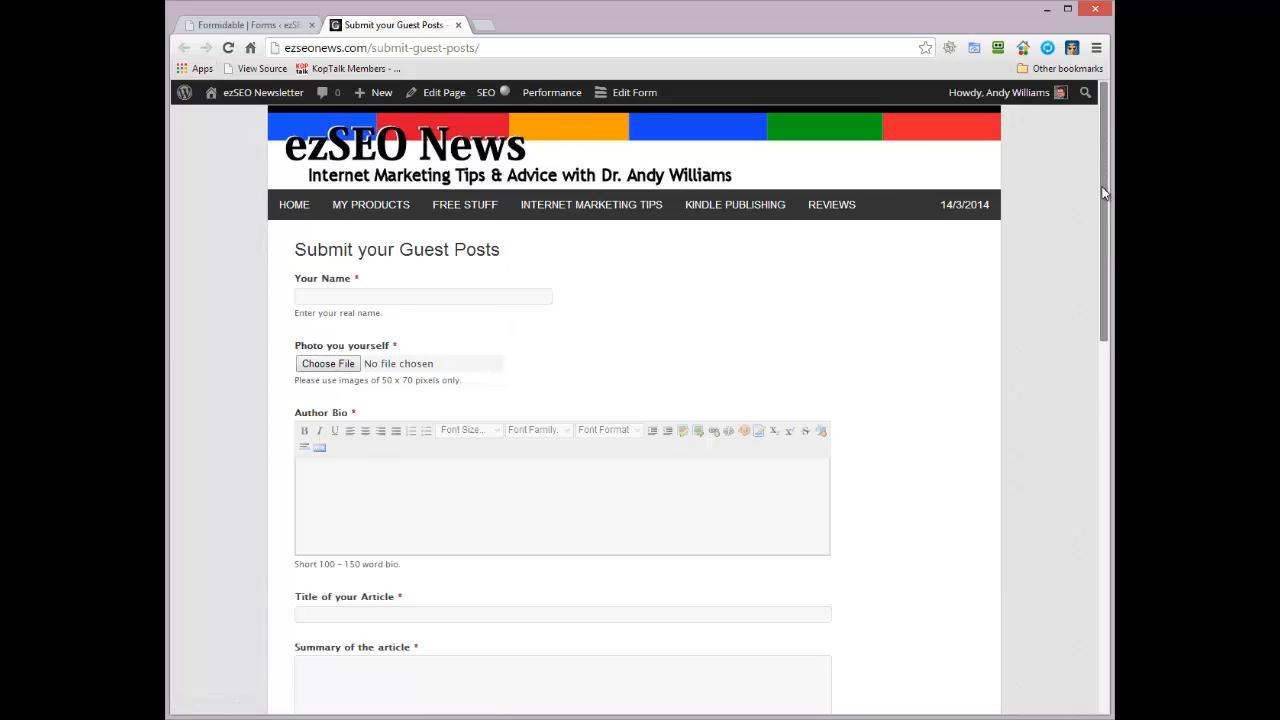
pyautogui.scroll(-2, 1082, 230)
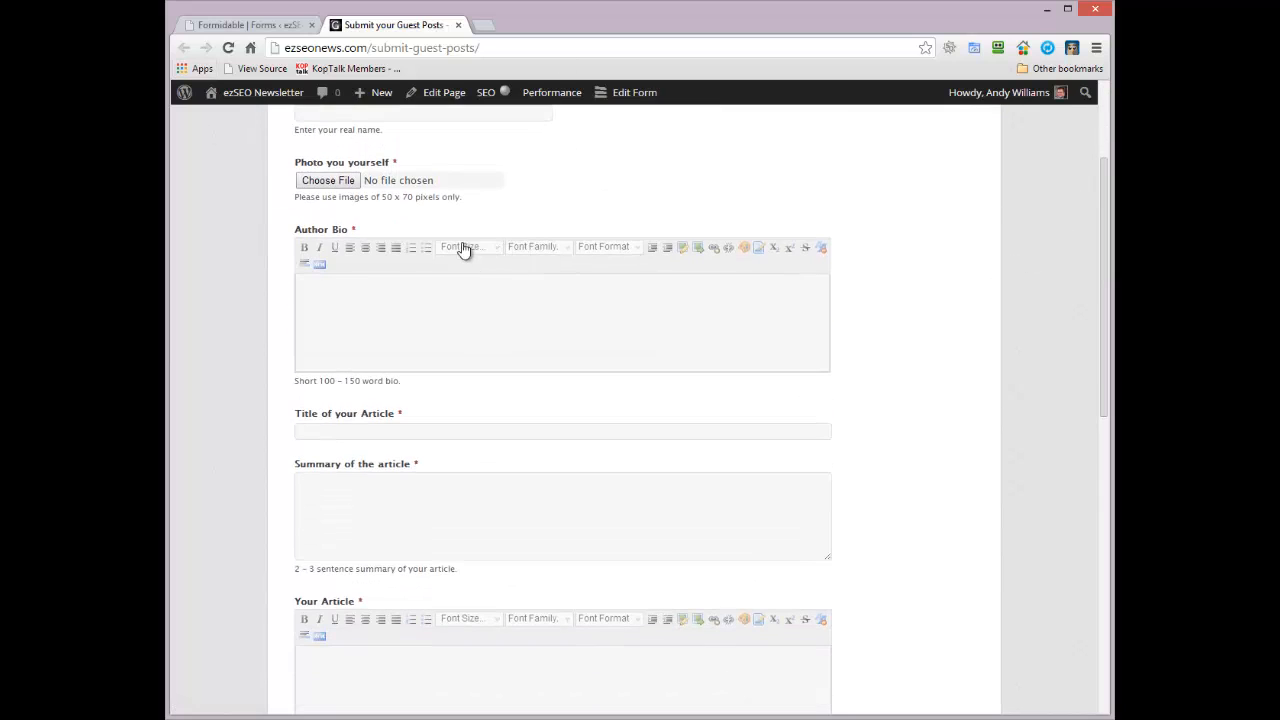
# - Enter the sample text "fgsdfgfdsg fgf fg" in Author Bio, inspect its font size, family and format choices, and look over the form
pyautogui.click(380, 321)
pyautogui.write('fgsdfgfdsg fgf fg')
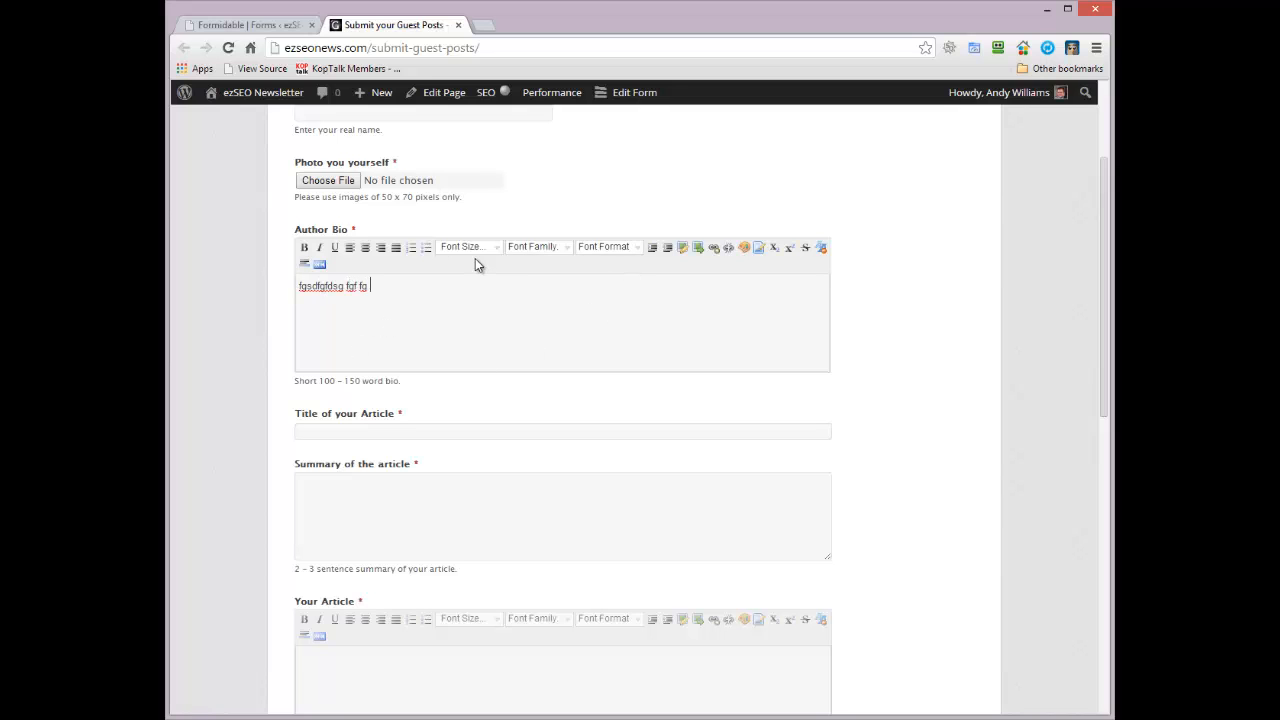
pyautogui.click(477, 250)
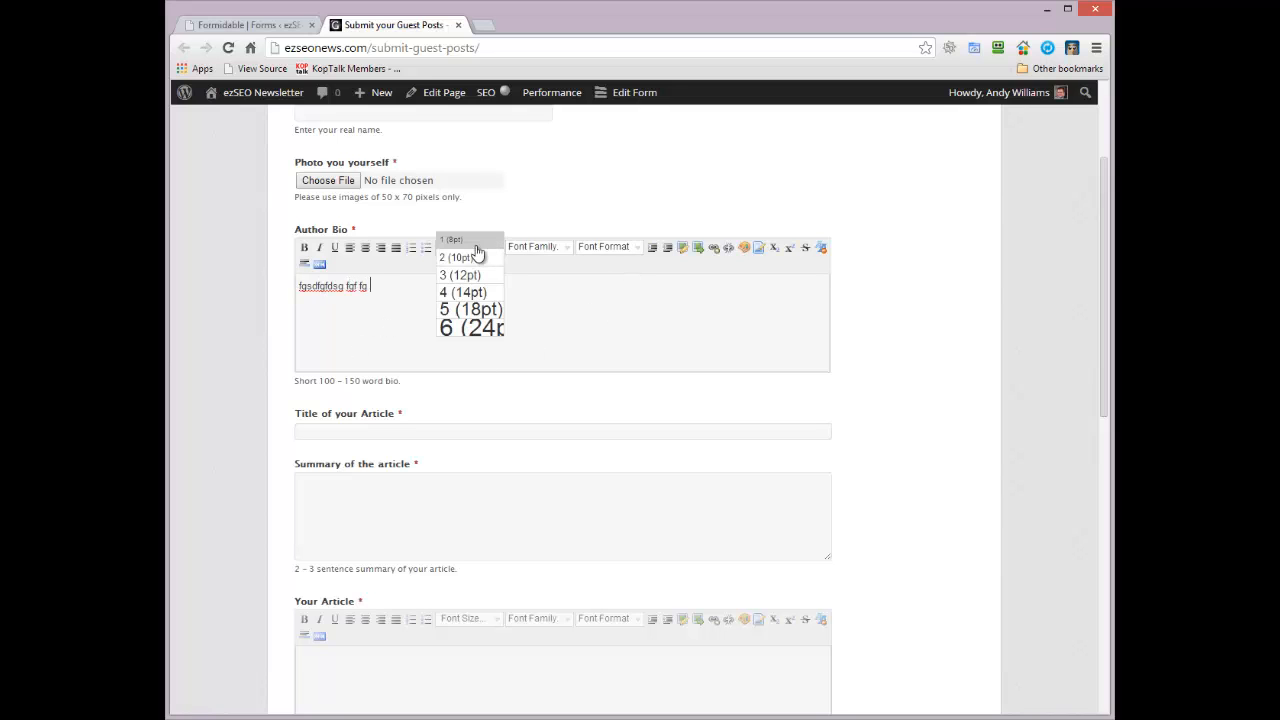
pyautogui.click(544, 250)
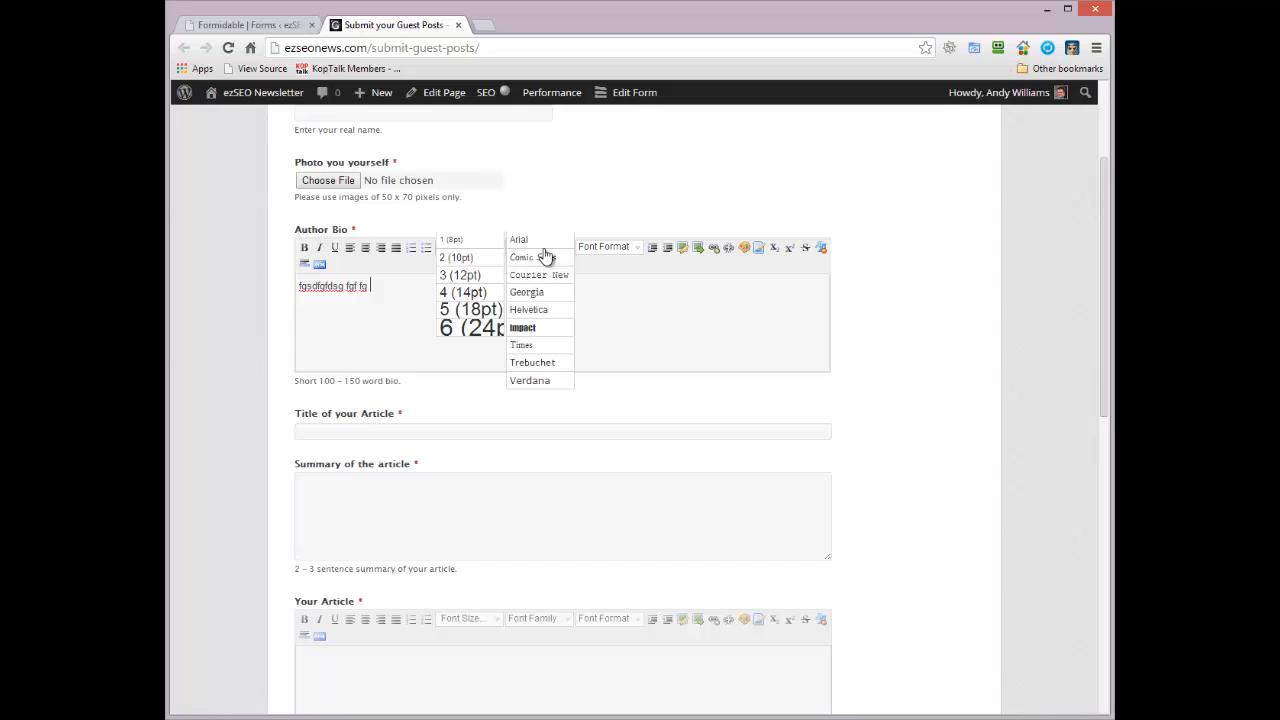
pyautogui.click(606, 258)
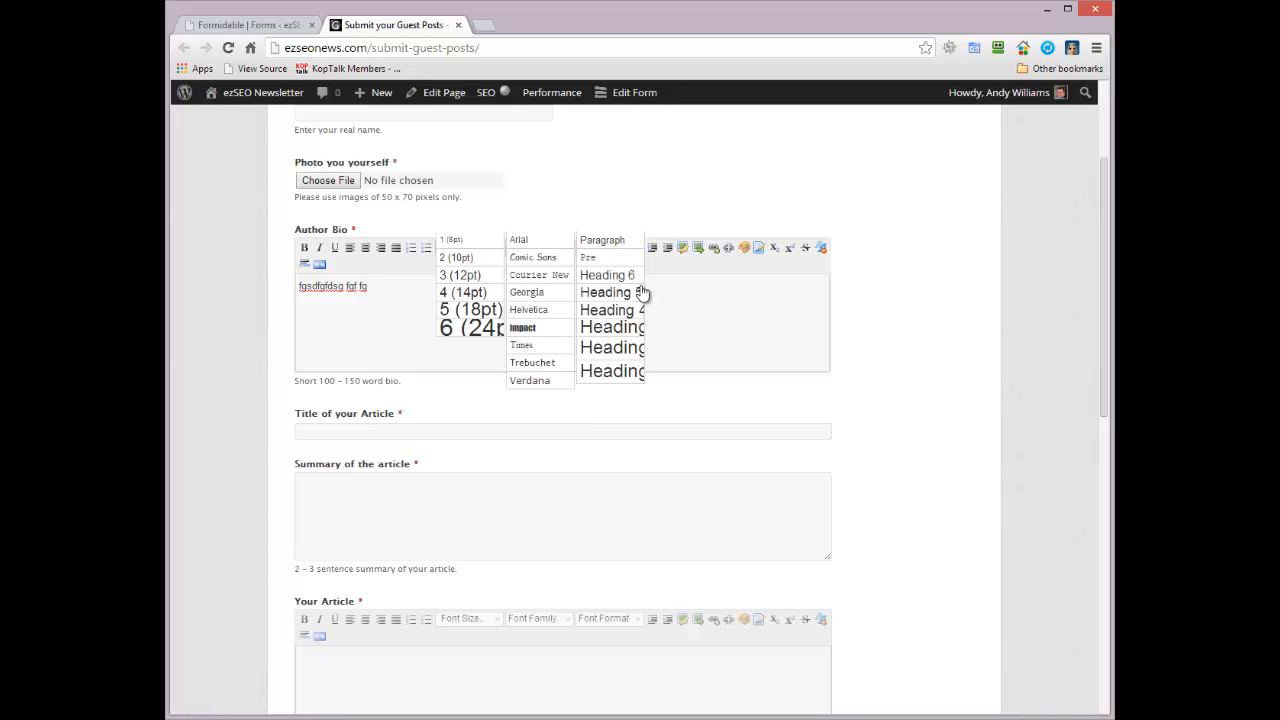
pyautogui.click(706, 316)
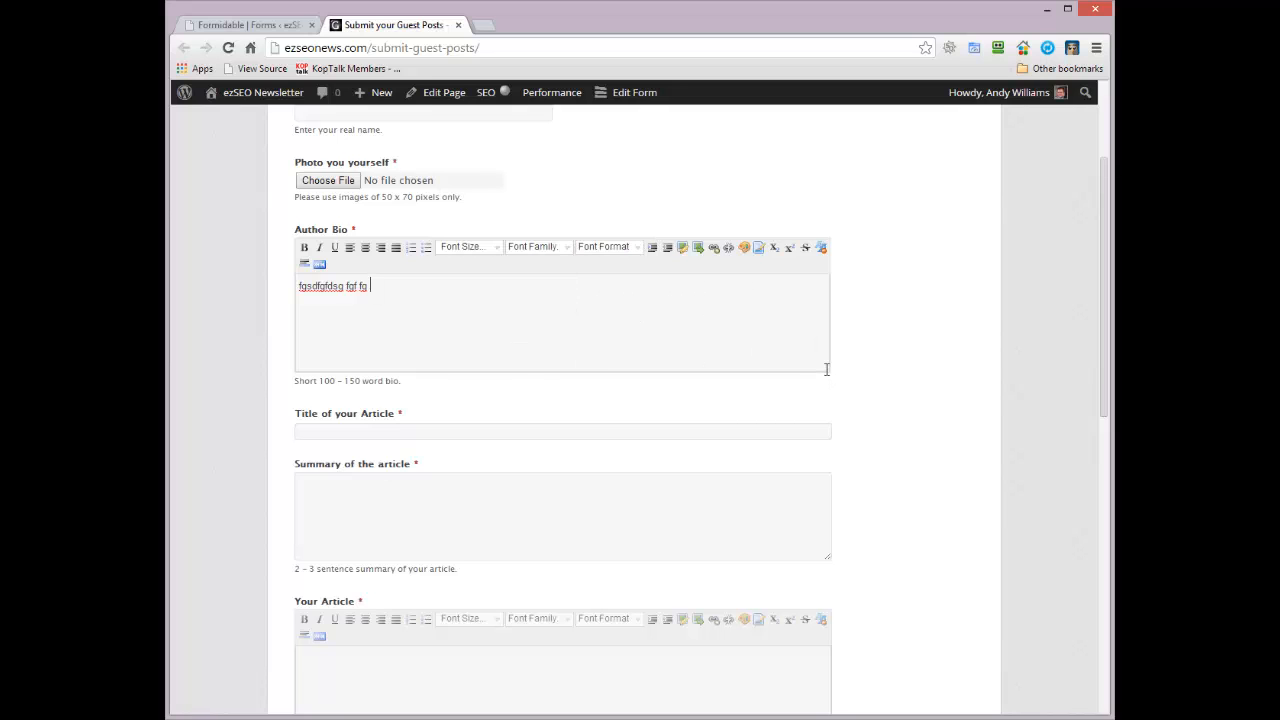
pyautogui.moveTo(1105, 291); pyautogui.dragTo(1080, 191)
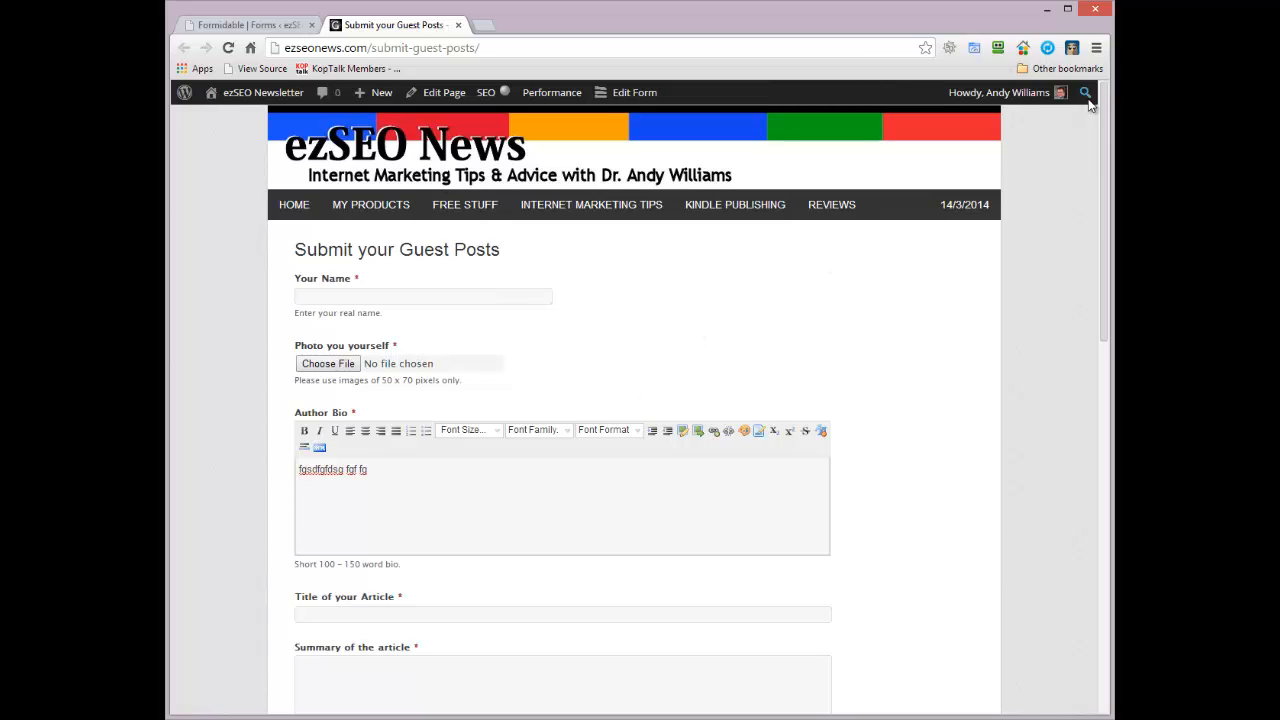
pyautogui.moveTo(1106, 150); pyautogui.dragTo(1065, 406)
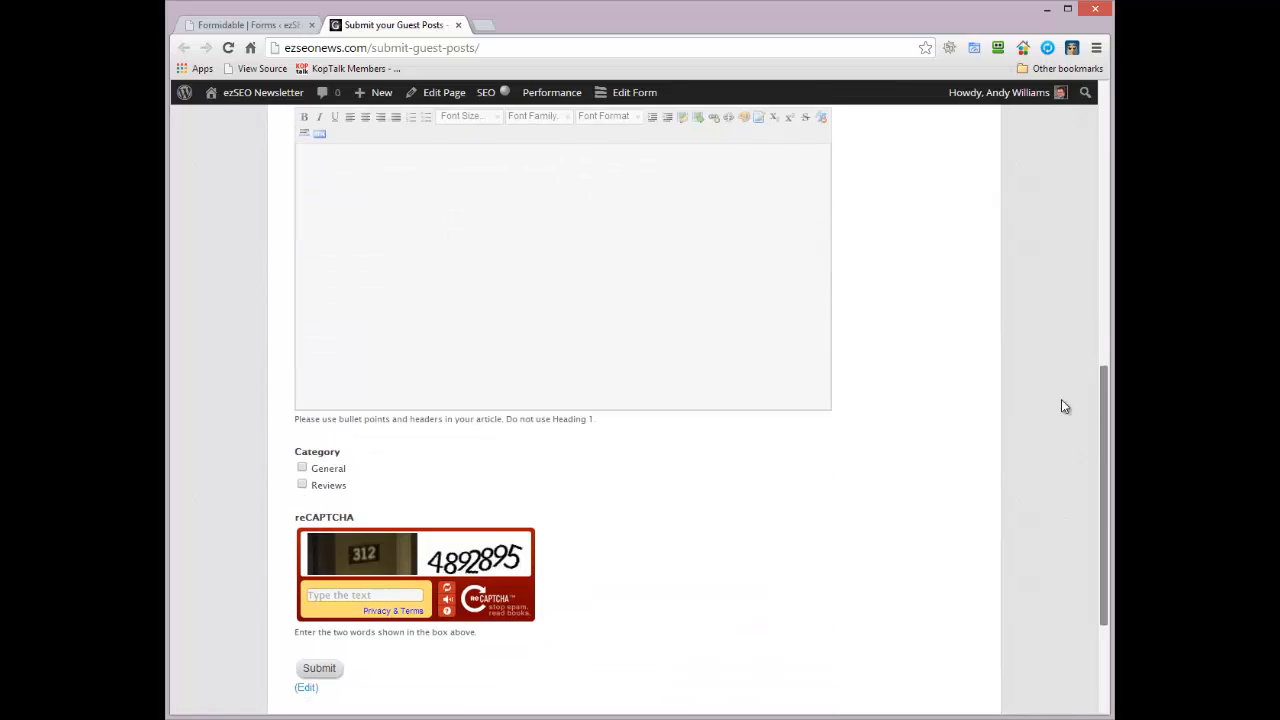
# - Reopen the Guest Posting Form's Create Posts settings and check the post content mapping, keeping Your Article selected
pyautogui.click(247, 25)
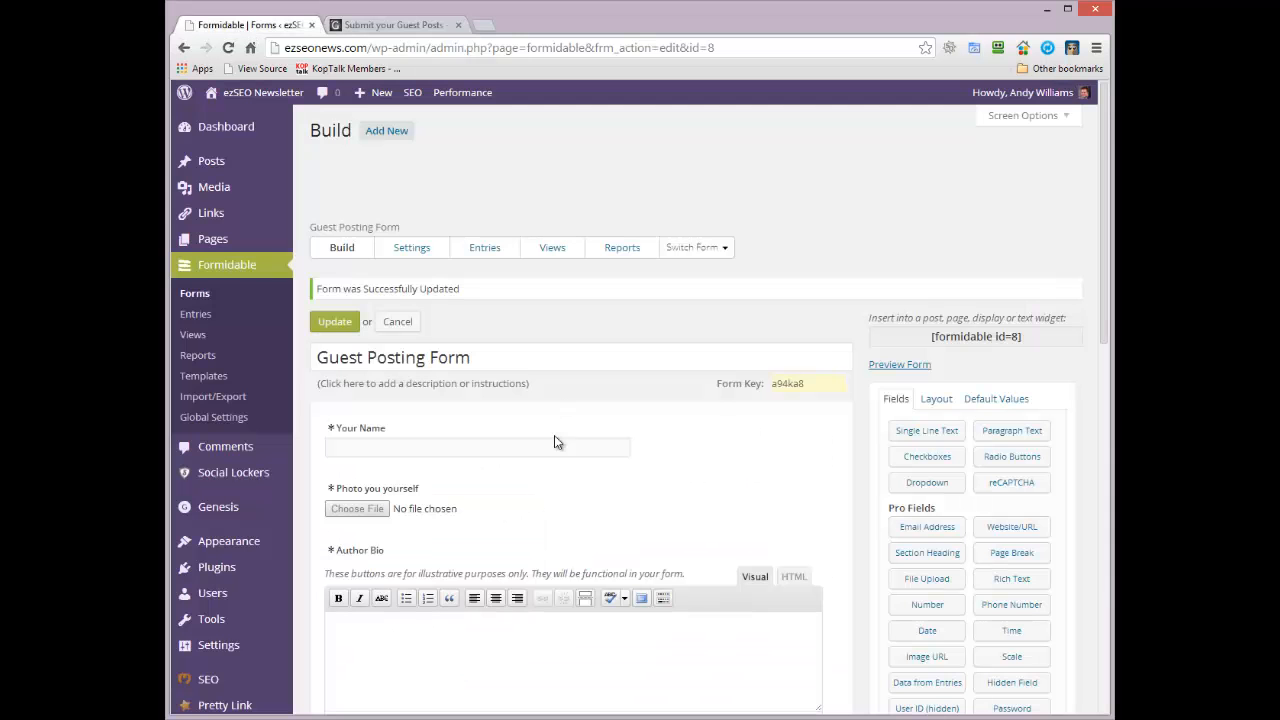
pyautogui.click(412, 250)
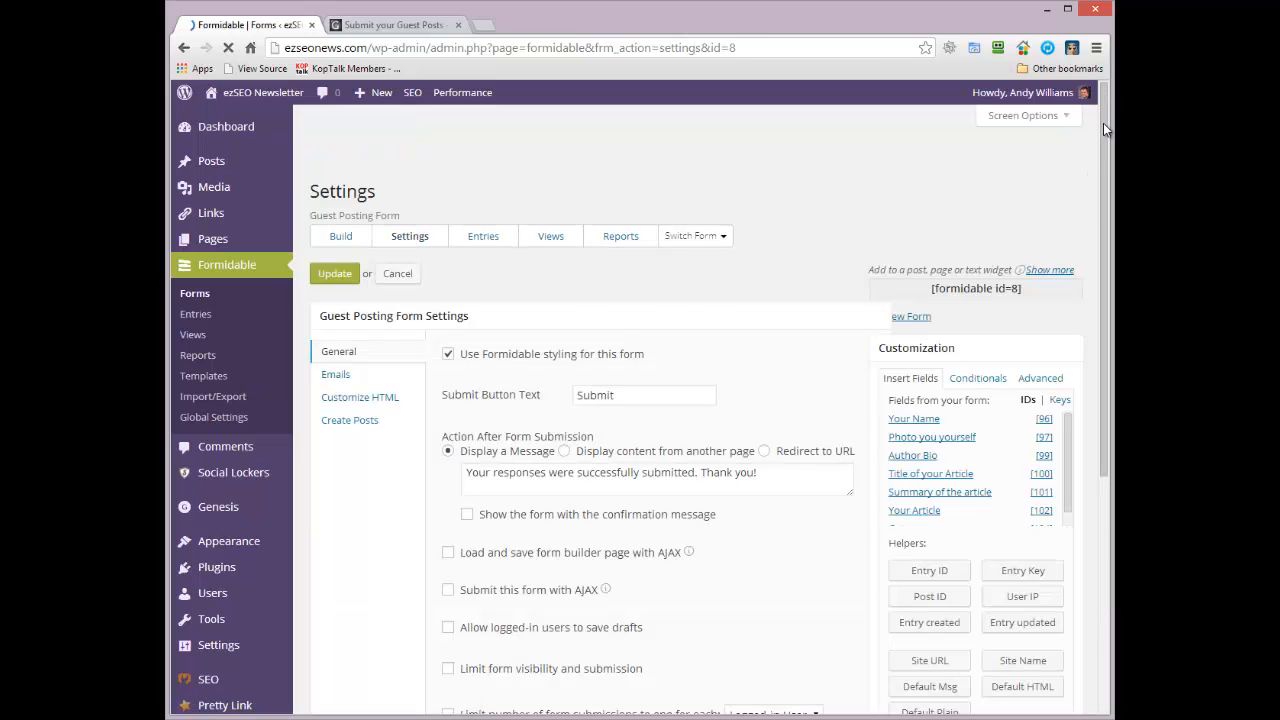
pyautogui.click(360, 432)
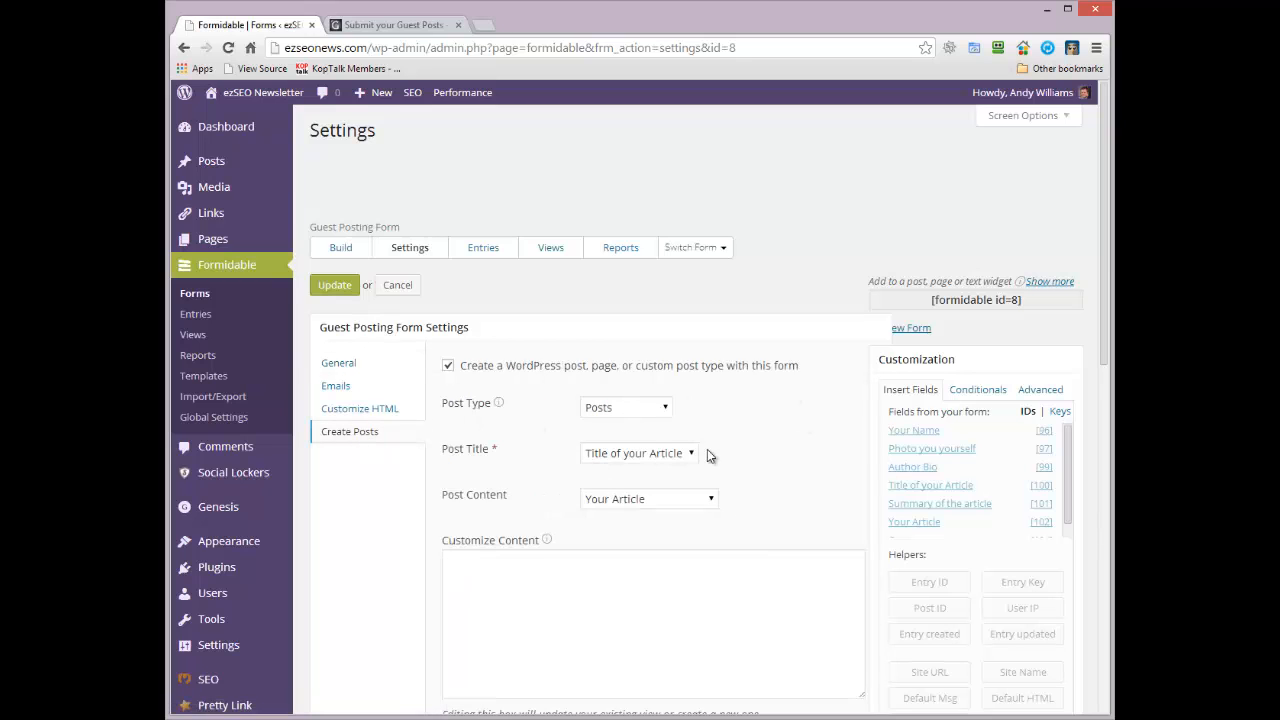
pyautogui.click(695, 500)
pyautogui.click(695, 510)
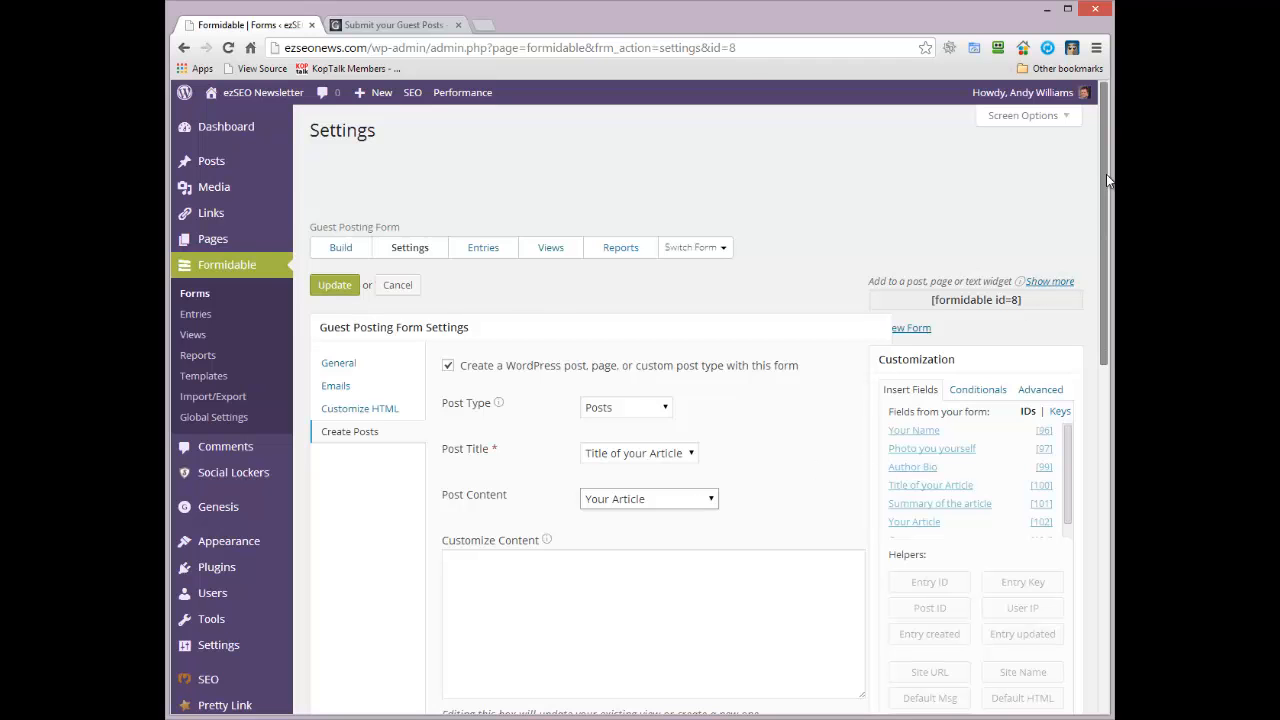
# - Clear the Post Content field mapping, insert the Your Article shortcode [102] into Customize Content, and update the form settings
pyautogui.moveTo(1106, 174); pyautogui.dragTo(1106, 296)
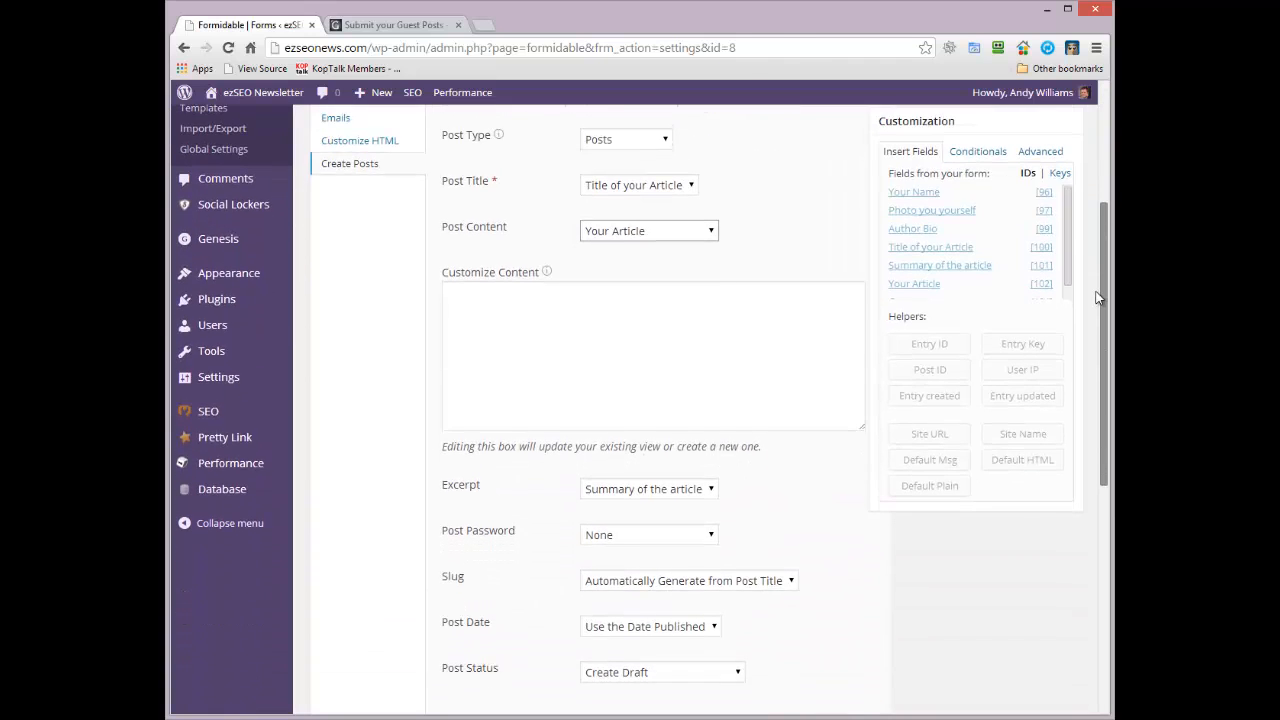
pyautogui.click(645, 240)
pyautogui.click(646, 251)
pyautogui.click(558, 323)
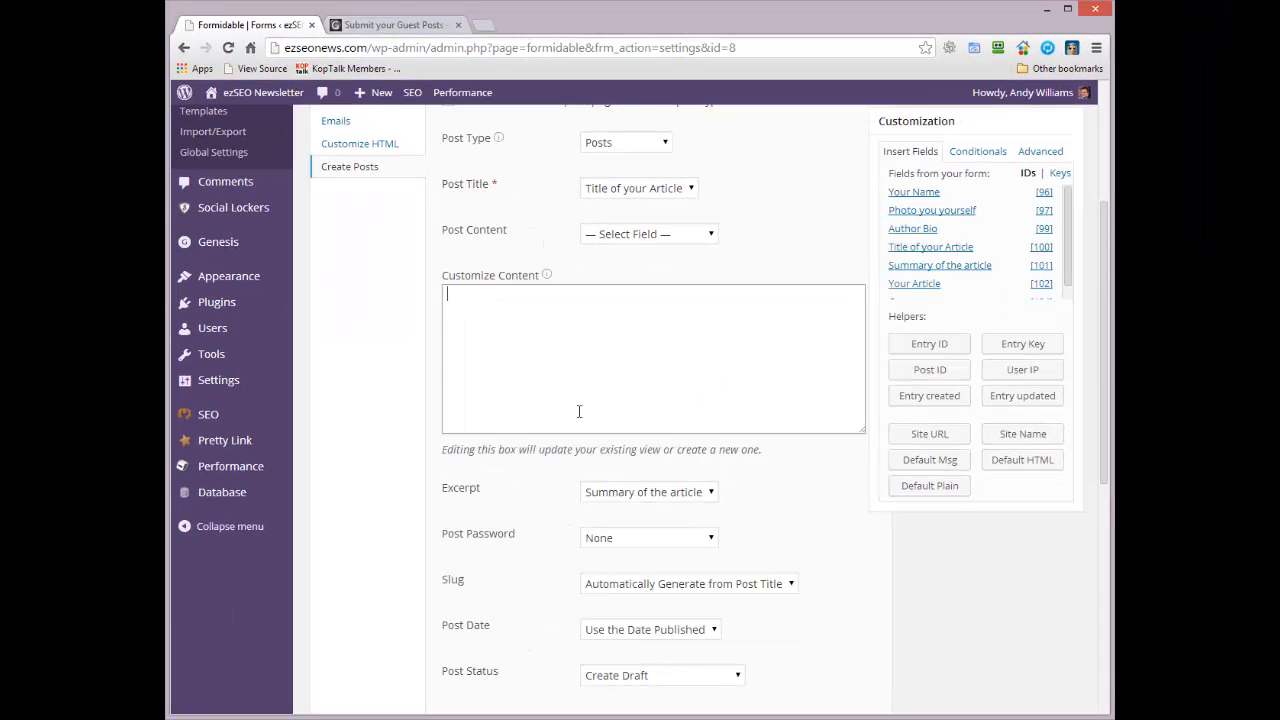
pyautogui.click(1042, 285)
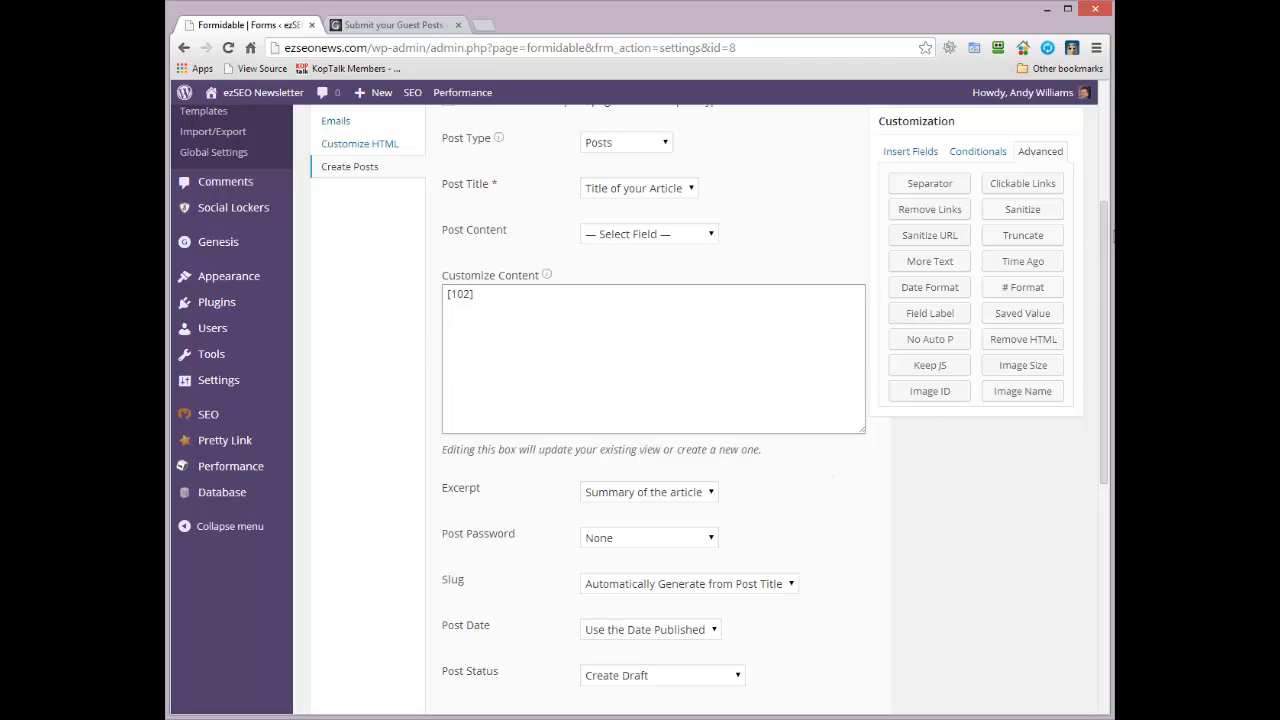
pyautogui.moveTo(1104, 231); pyautogui.dragTo(1104, 459)
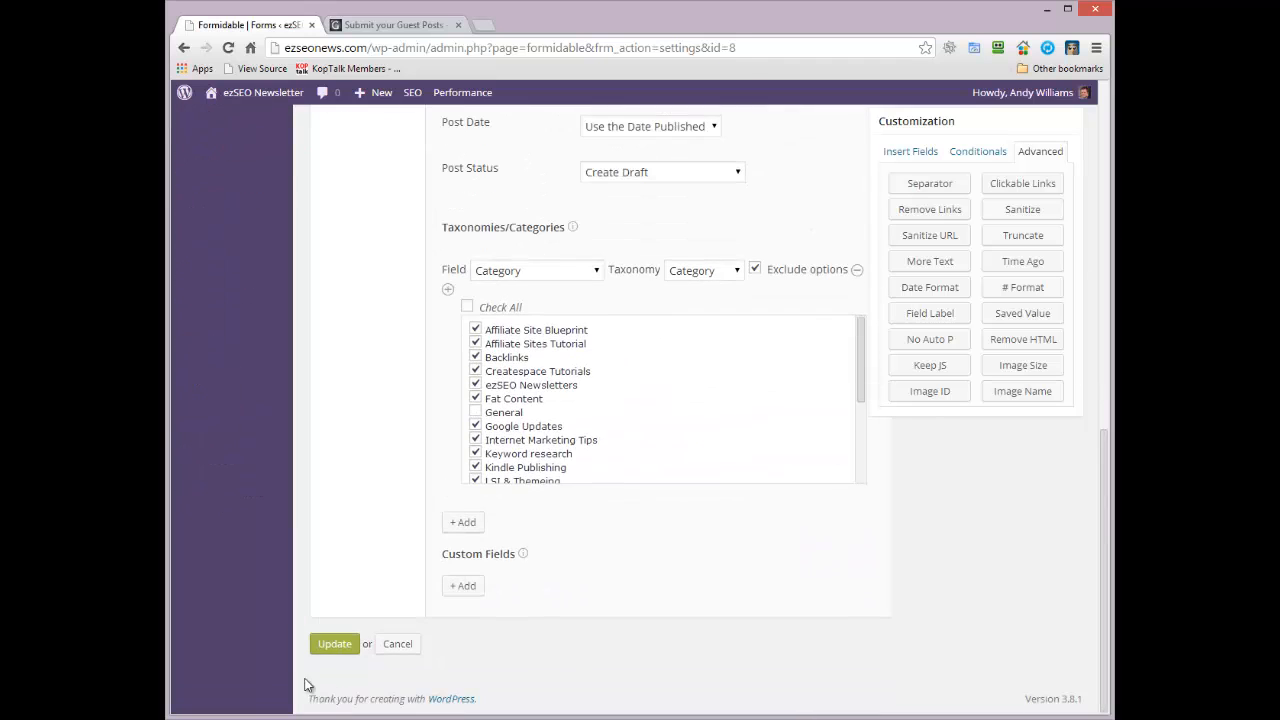
pyautogui.click(334, 644)
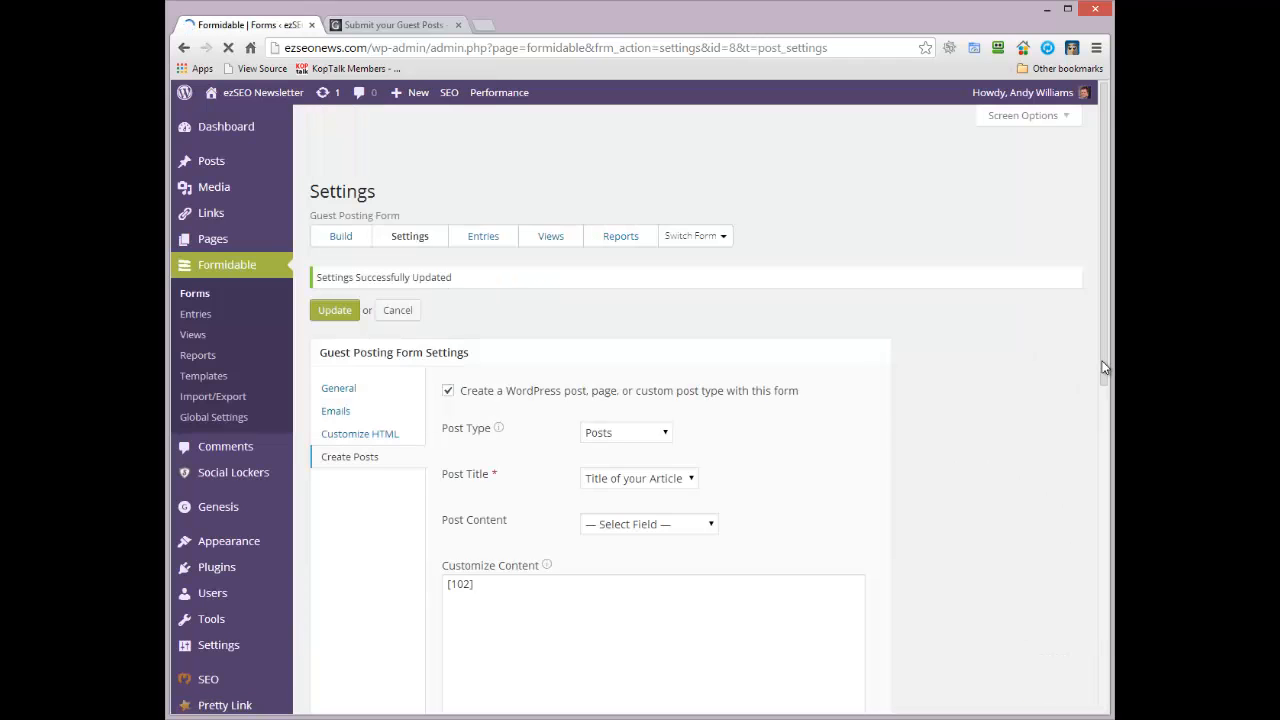
pyautogui.moveTo(1103, 302); pyautogui.dragTo(1104, 394)
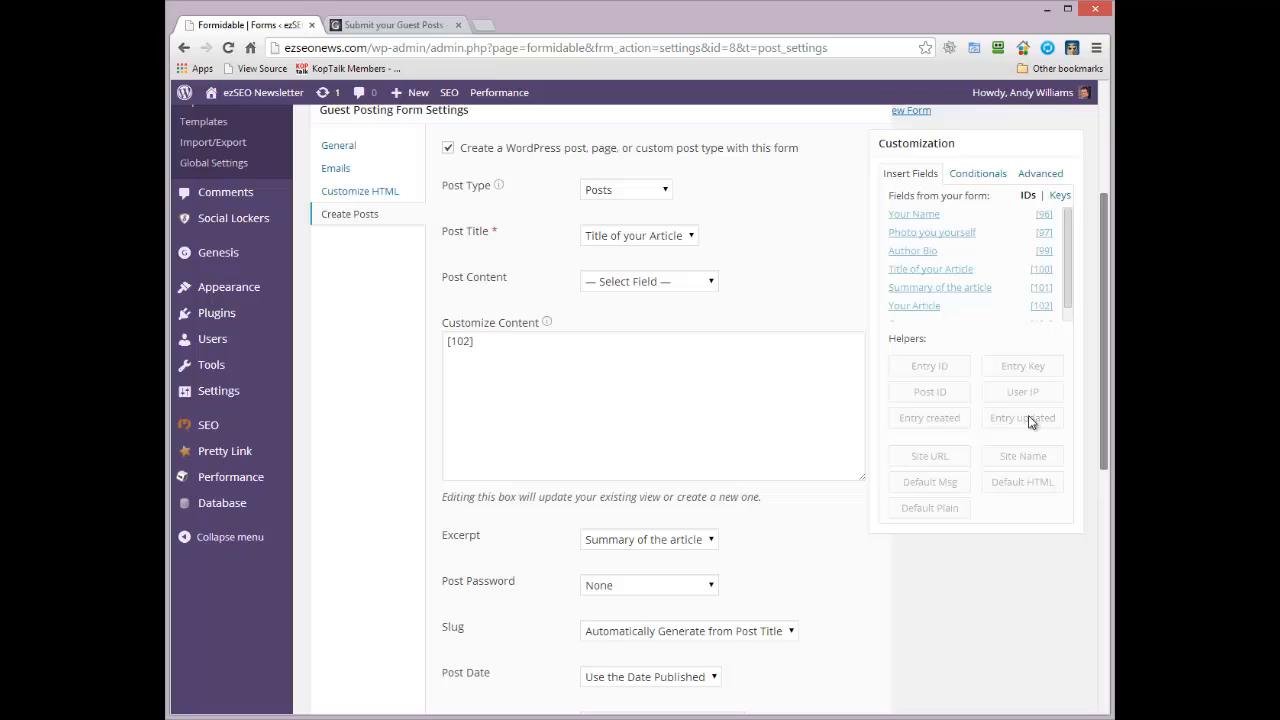
pyautogui.click(515, 388)
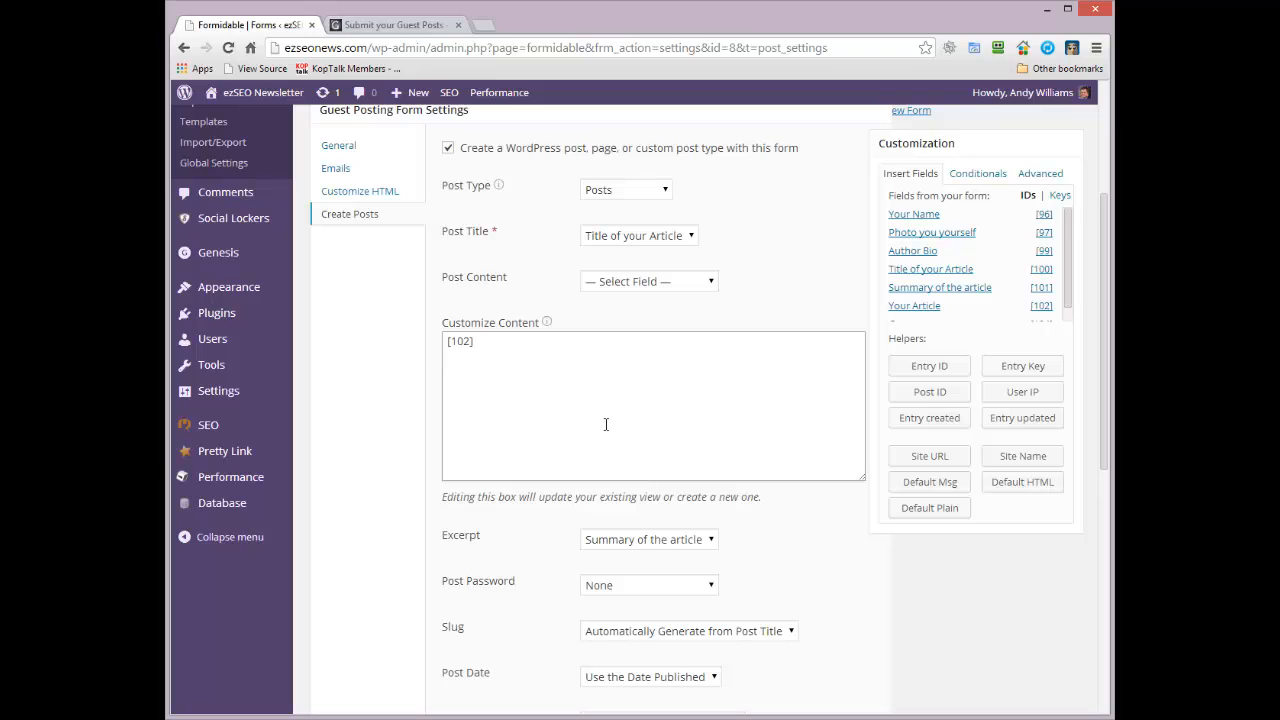
# - Switch to the live Submit your Guest Posts page and review the filled-in sample submission down to the Your Article text
pyautogui.click(389, 27)
pyautogui.moveTo(1100, 444); pyautogui.dragTo(1089, 160)
pyautogui.click(408, 275)
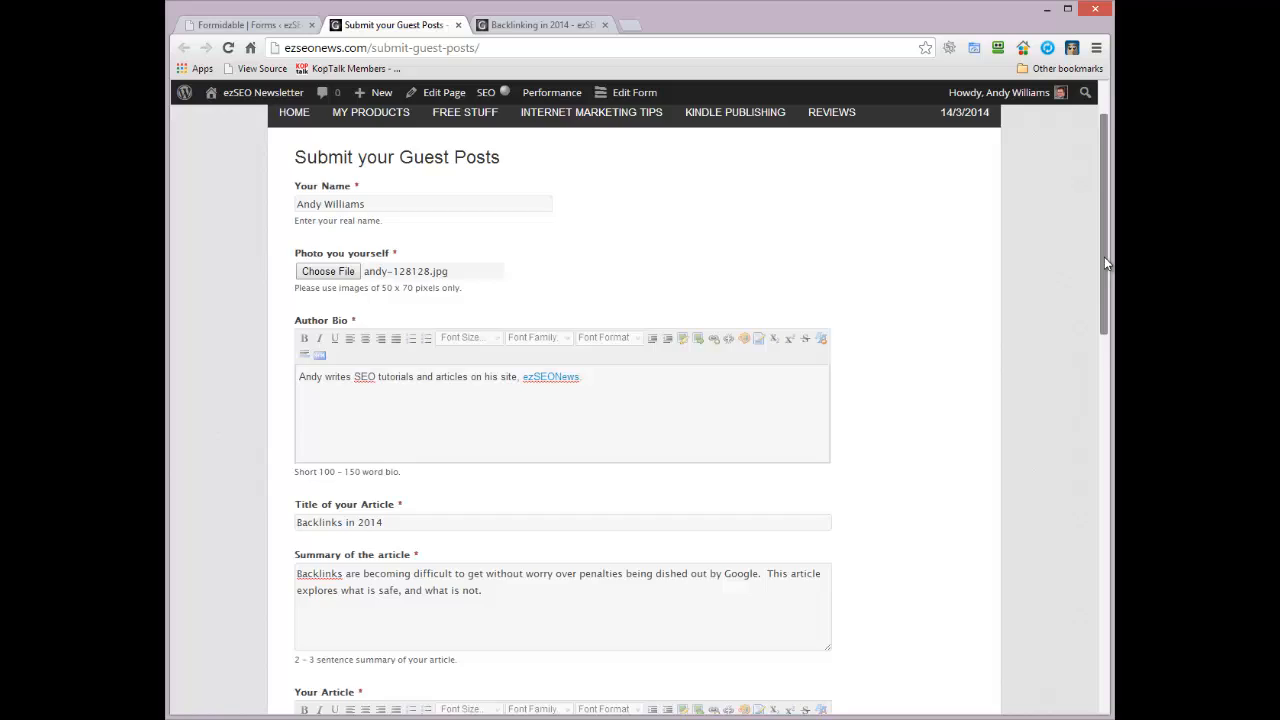
pyautogui.moveTo(1104, 256); pyautogui.dragTo(1105, 396)
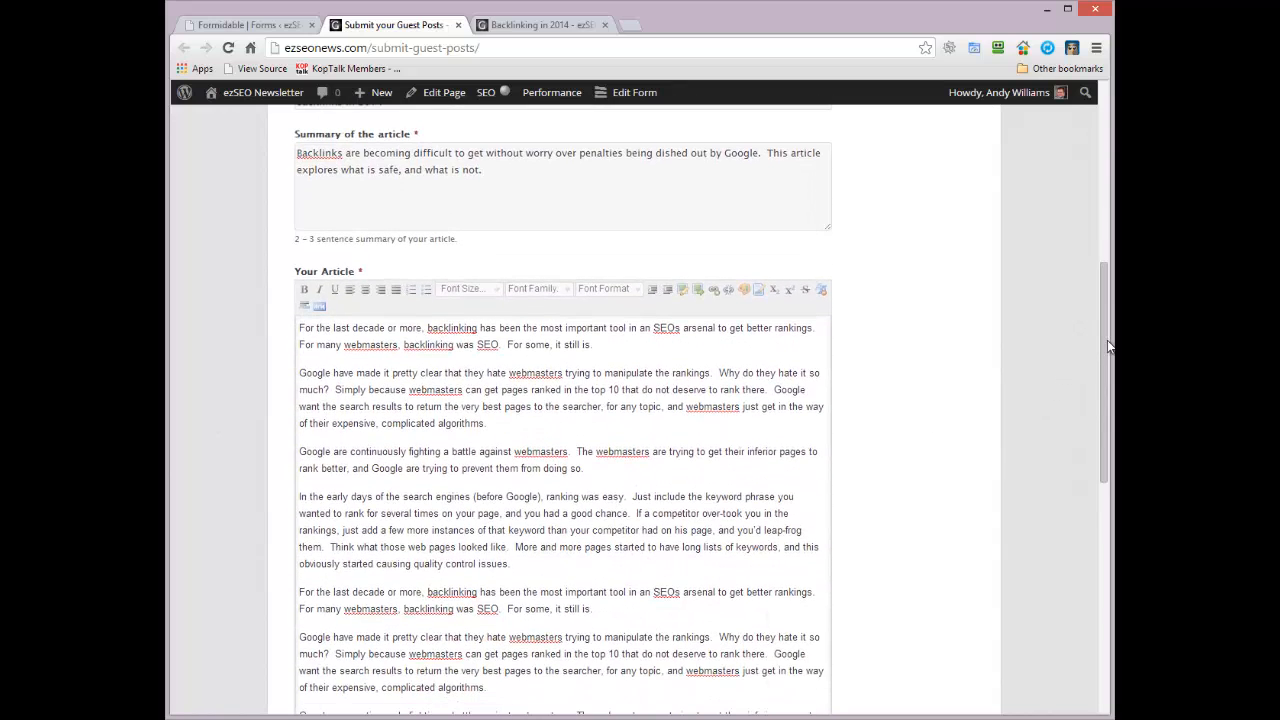
pyautogui.moveTo(1108, 350); pyautogui.dragTo(1104, 385)
# - Add an "Early Days" line after the article's third paragraph and format it as Heading 2
pyautogui.click(588, 400)
pyautogui.press('Return')
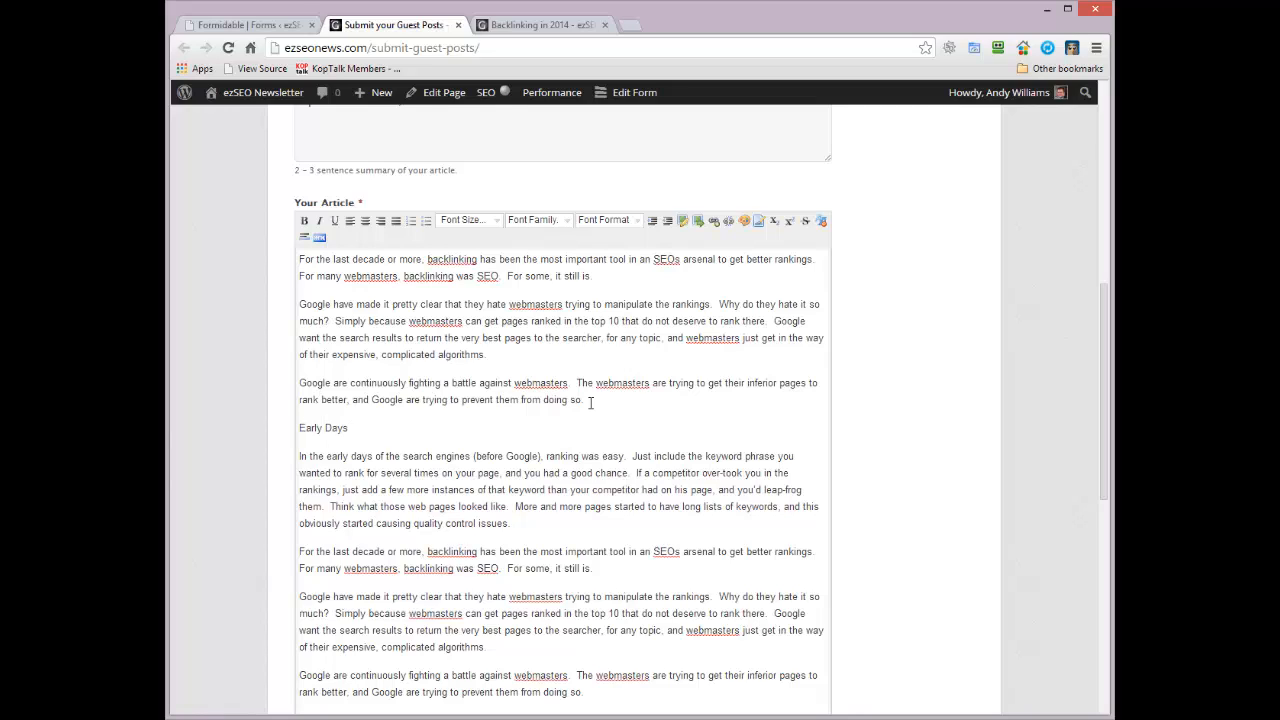
pyautogui.hotkey('shift', 'Home')
pyautogui.click(624, 221)
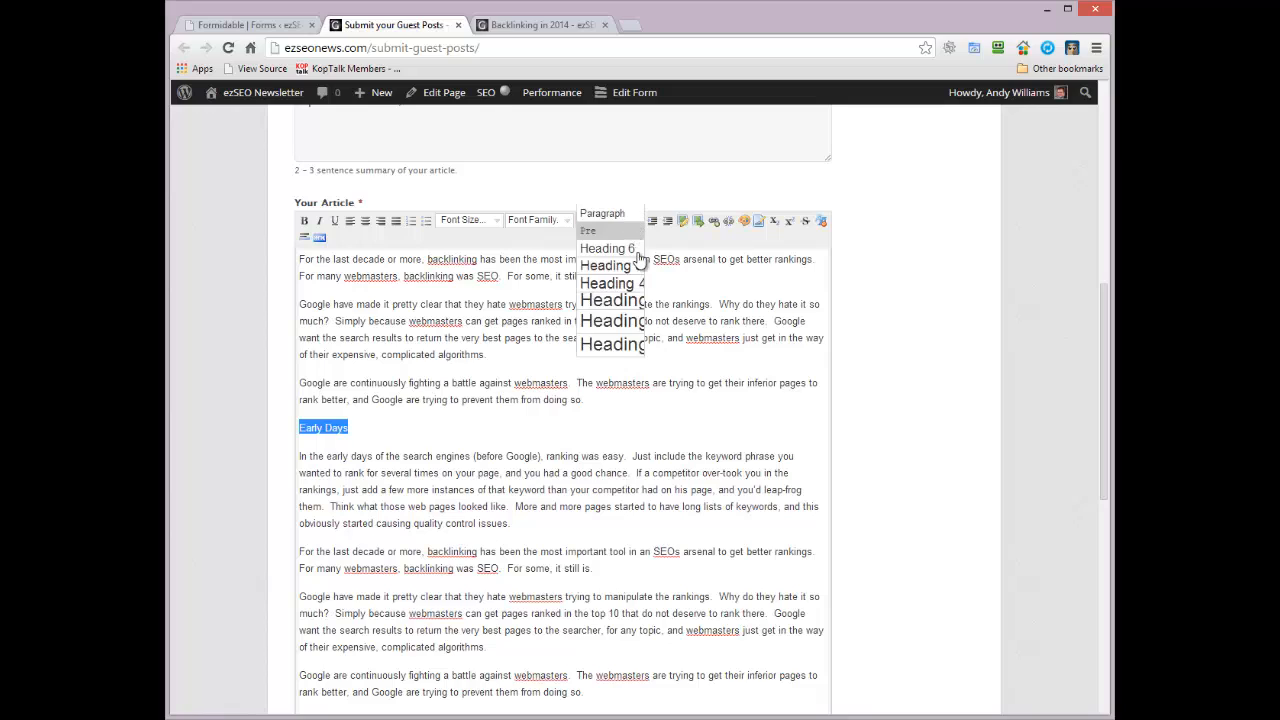
pyautogui.click(620, 321)
pyautogui.click(408, 432)
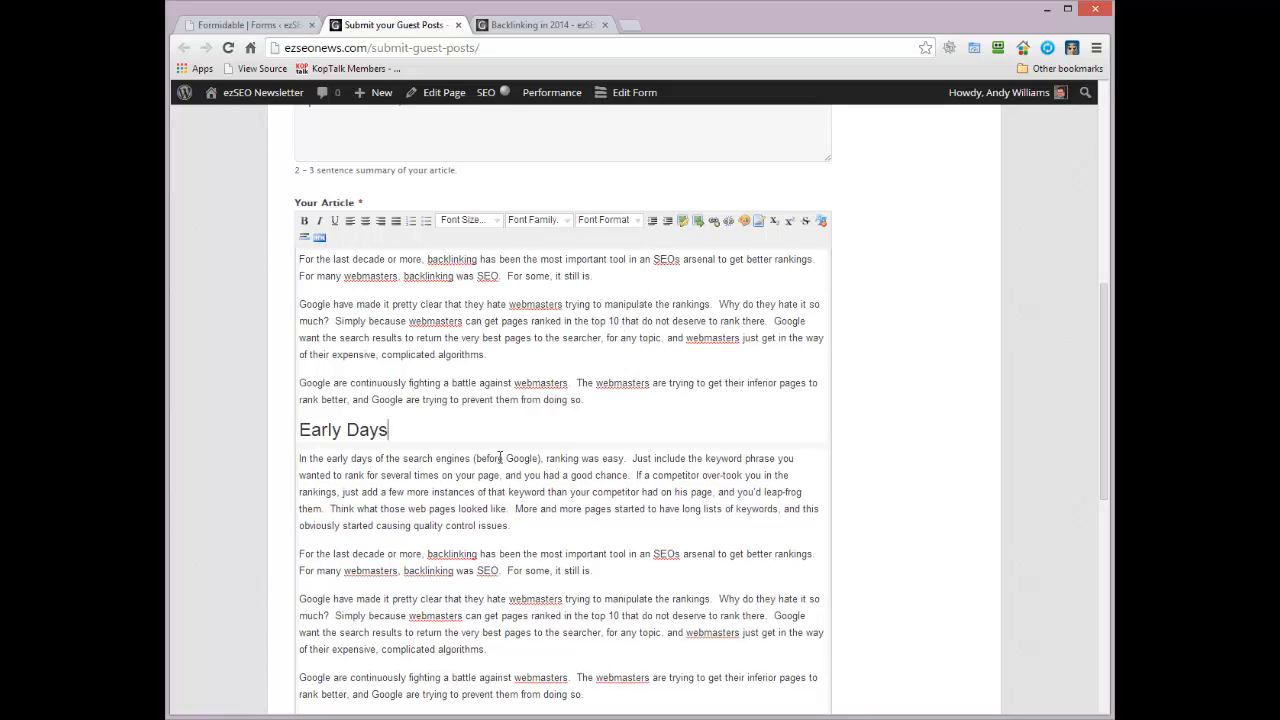
# - Enter the reCAPTCHA verification text below the categories, submit the guest post, and check the response message
pyautogui.moveTo(1104, 419); pyautogui.dragTo(1104, 598)
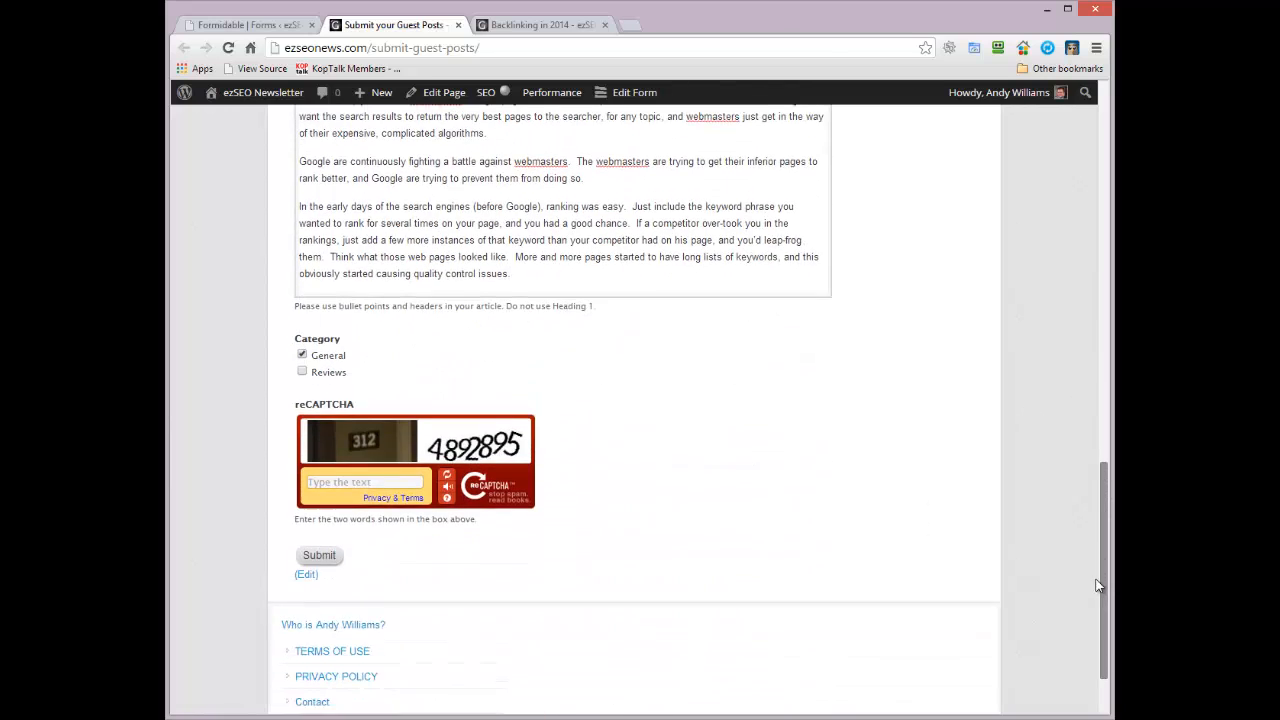
pyautogui.click(352, 505)
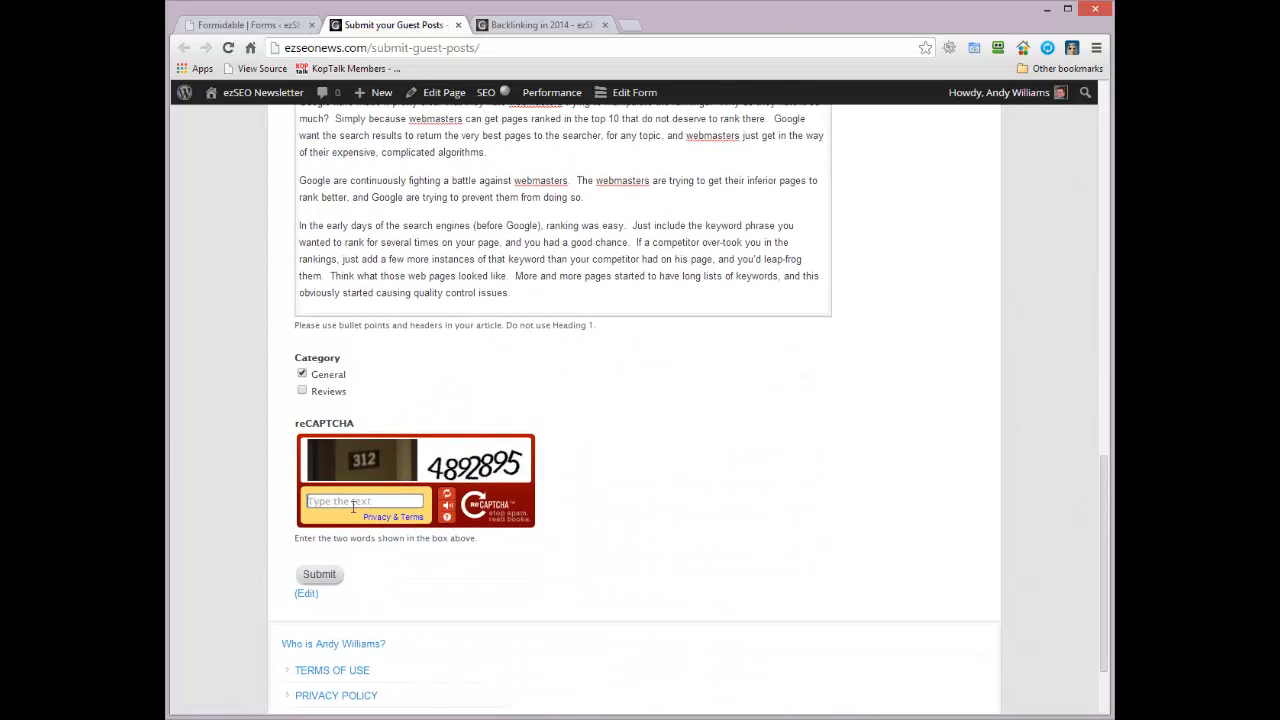
pyautogui.write('312 4892895')
pyautogui.click(323, 576)
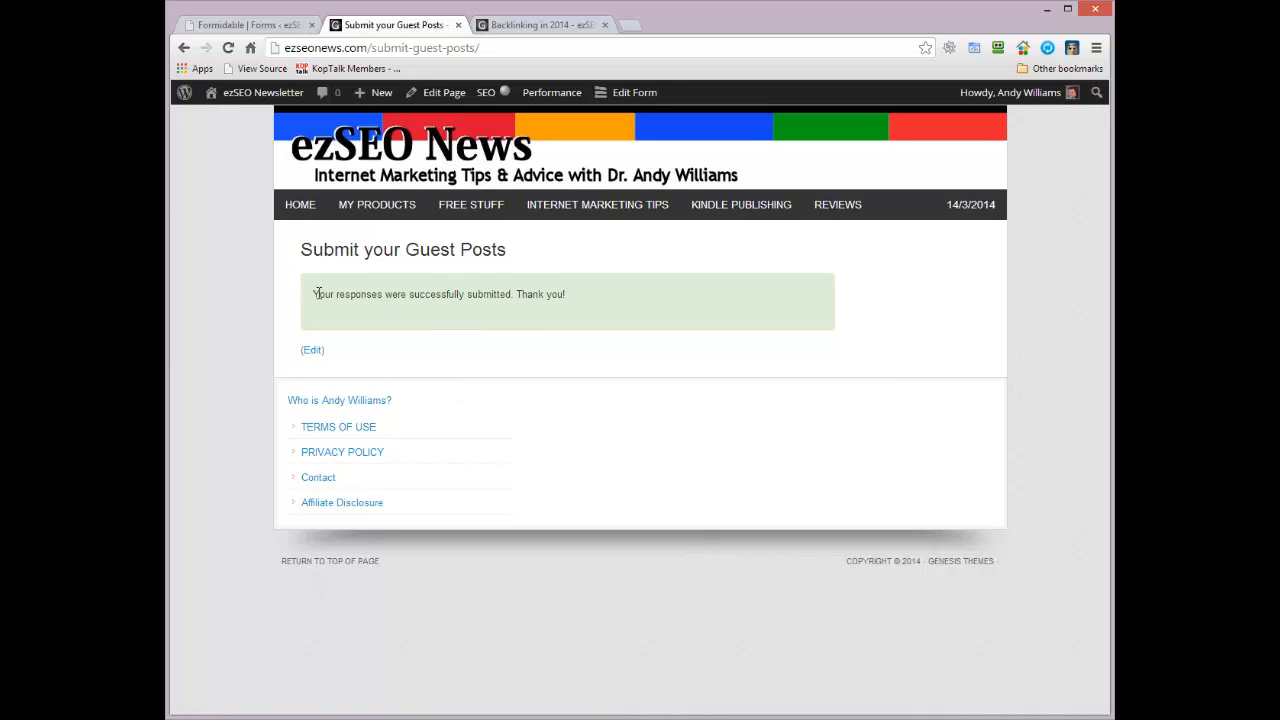
pyautogui.moveTo(316, 293); pyautogui.dragTo(409, 294)
# - Return to the form settings, close the Backlinking in 2014 page, and open the All Posts list alongside them
pyautogui.click(257, 23)
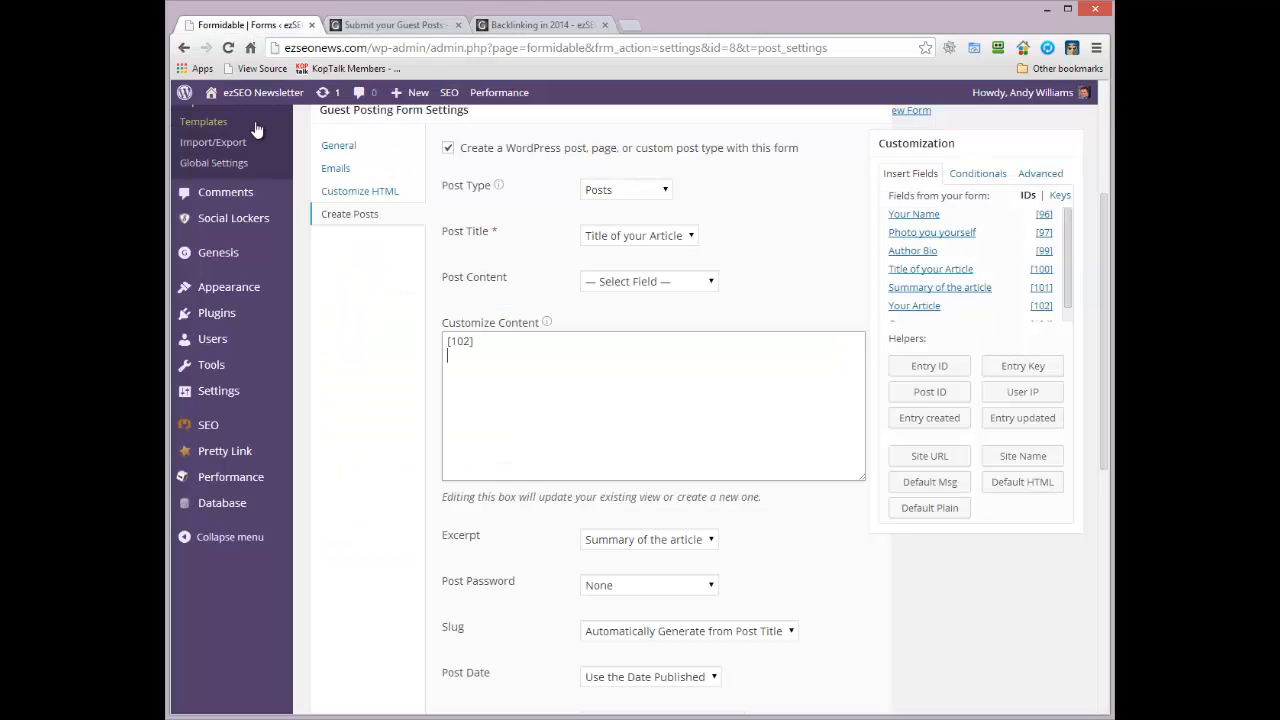
pyautogui.click(604, 24)
pyautogui.scroll(3, 309, 148)
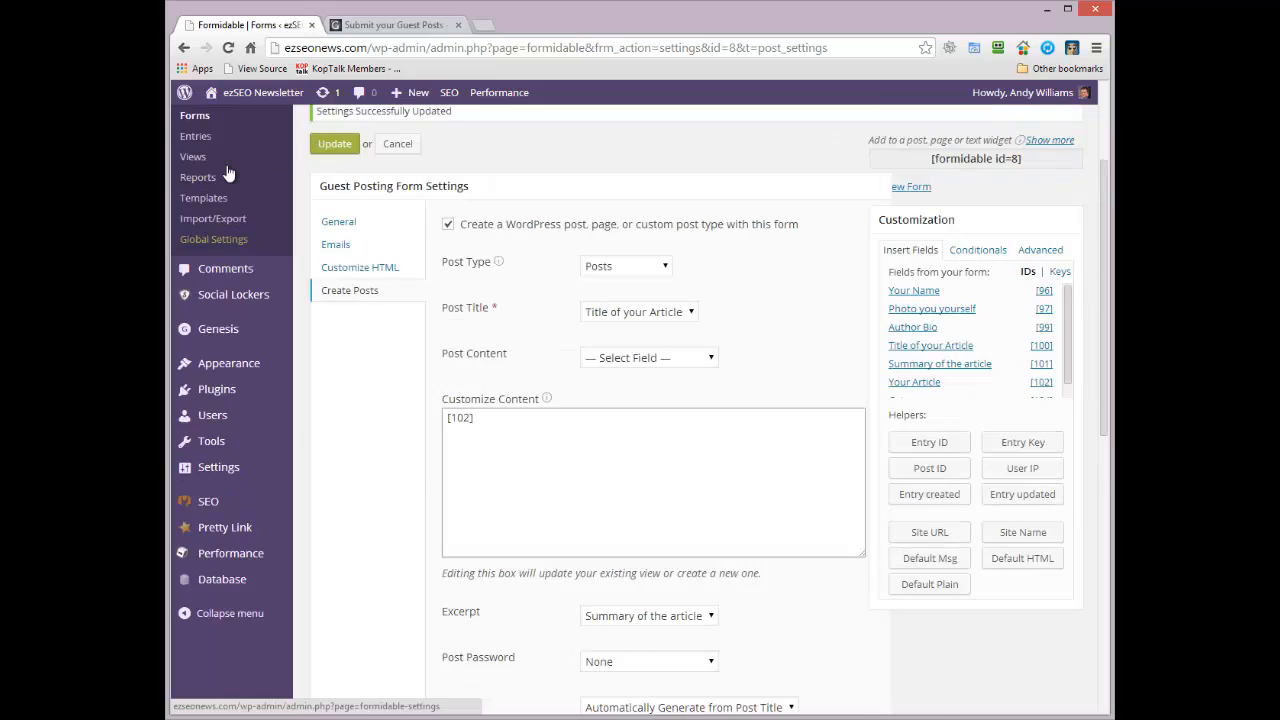
pyautogui.moveTo(228, 168)
pyautogui.rightClick(322, 164)
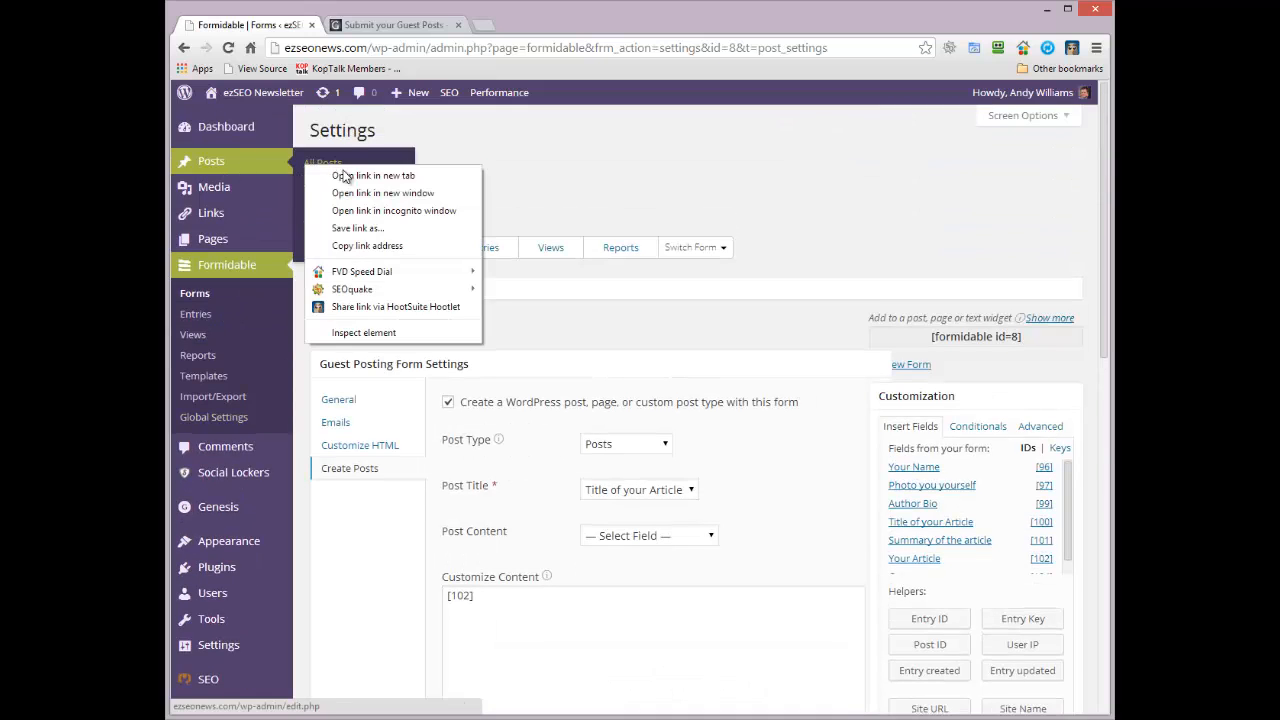
pyautogui.click(345, 174)
pyautogui.click(402, 28)
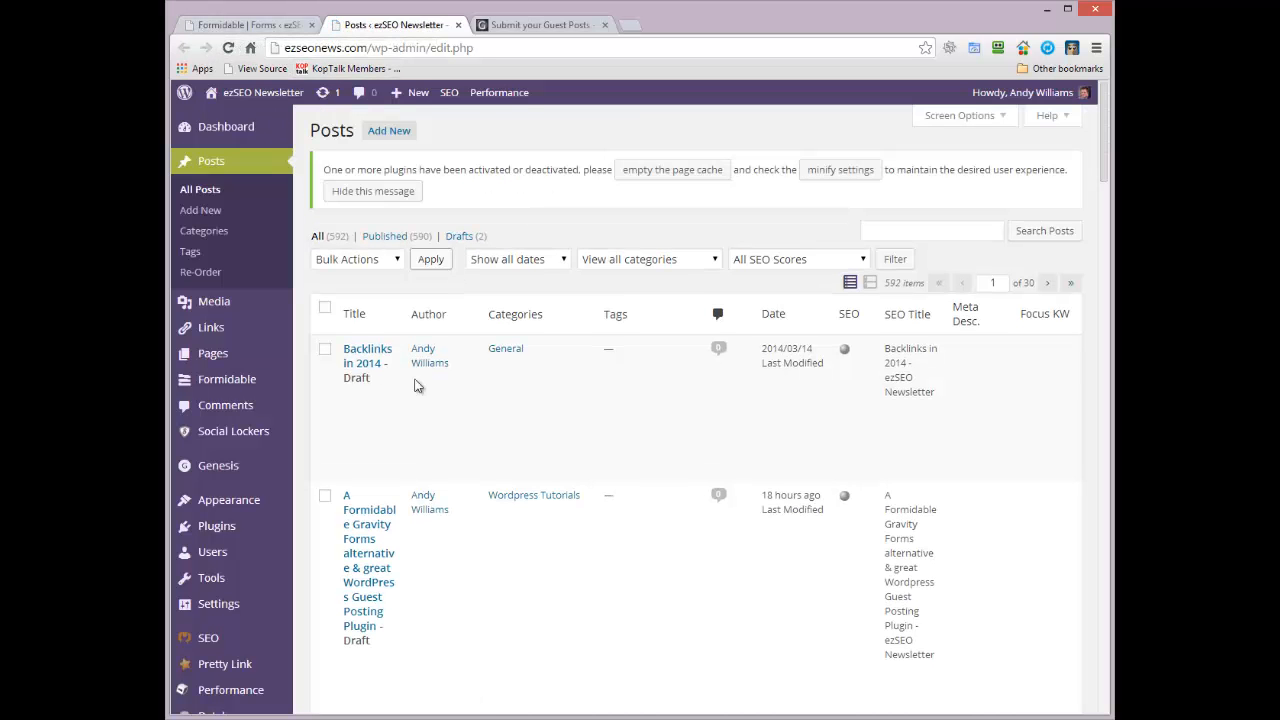
# - Open the Backlinks in 2014 draft, preview it, and examine its formatting through to the end of the article
pyautogui.click(376, 348)
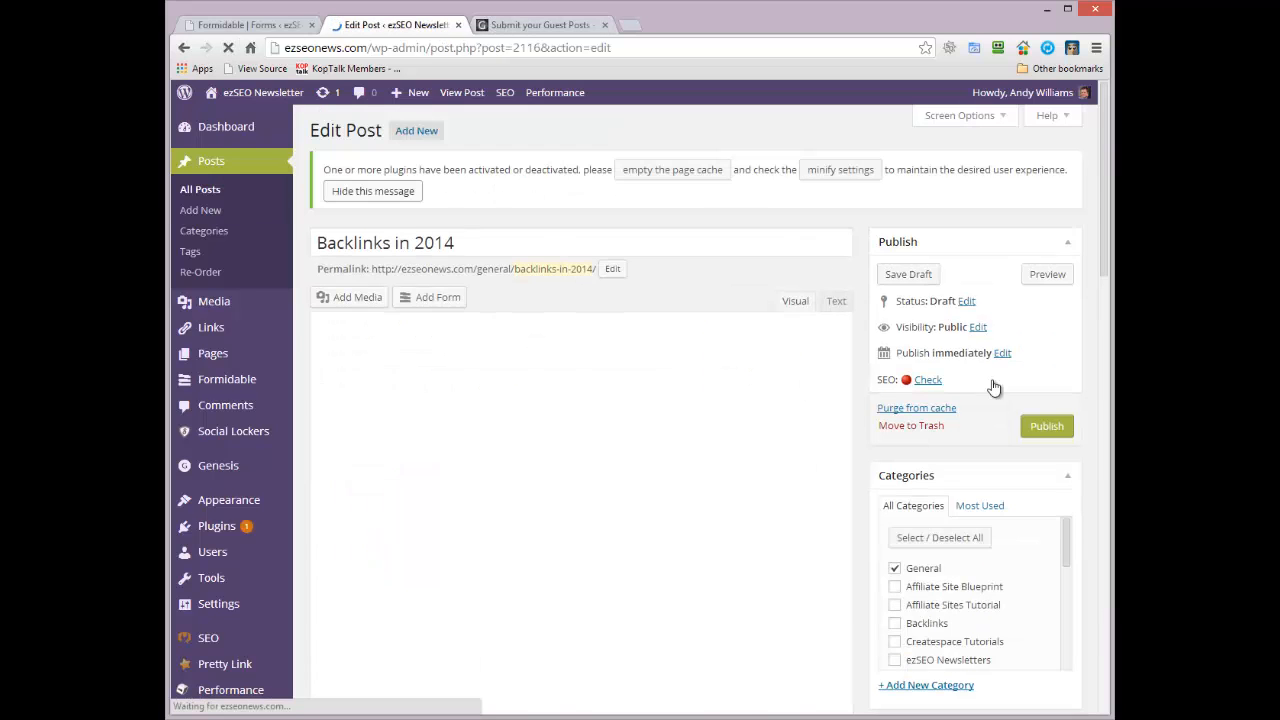
pyautogui.click(1047, 264)
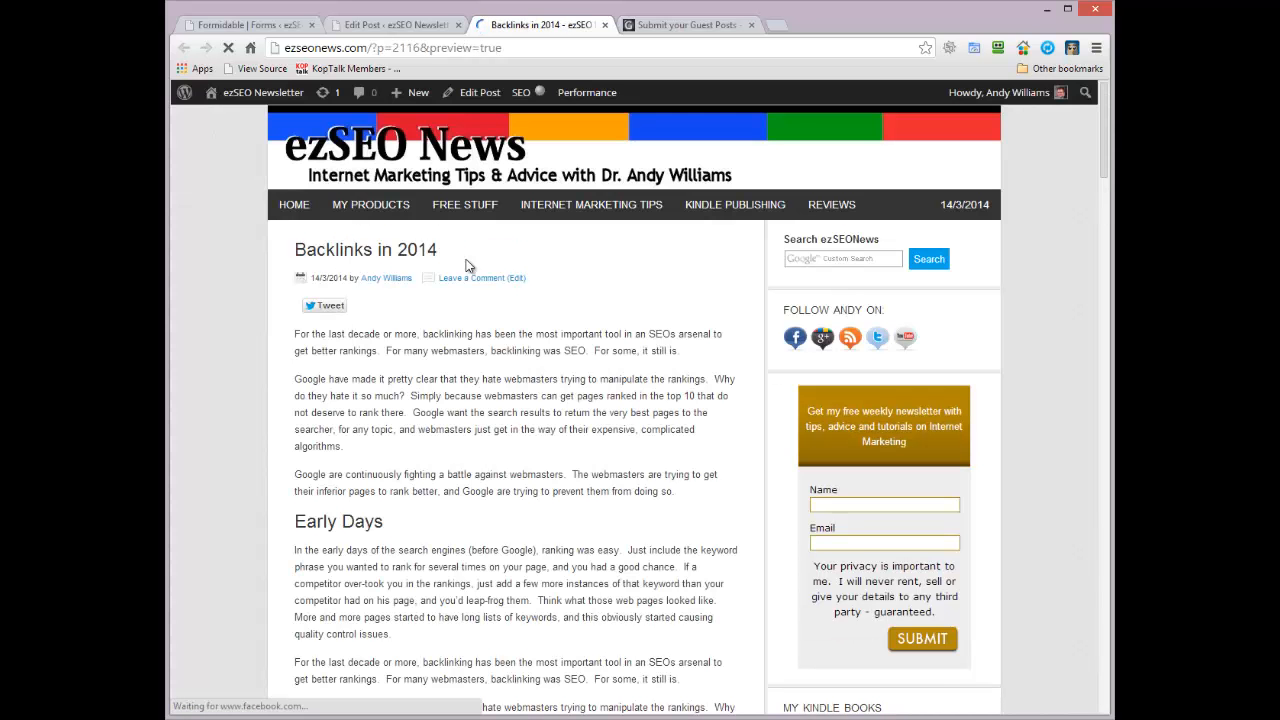
pyautogui.moveTo(1105, 100)
pyautogui.mouseDown()
pyautogui.moveTo(1087, 182)
pyautogui.moveTo(1085, 95)
pyautogui.mouseUp()
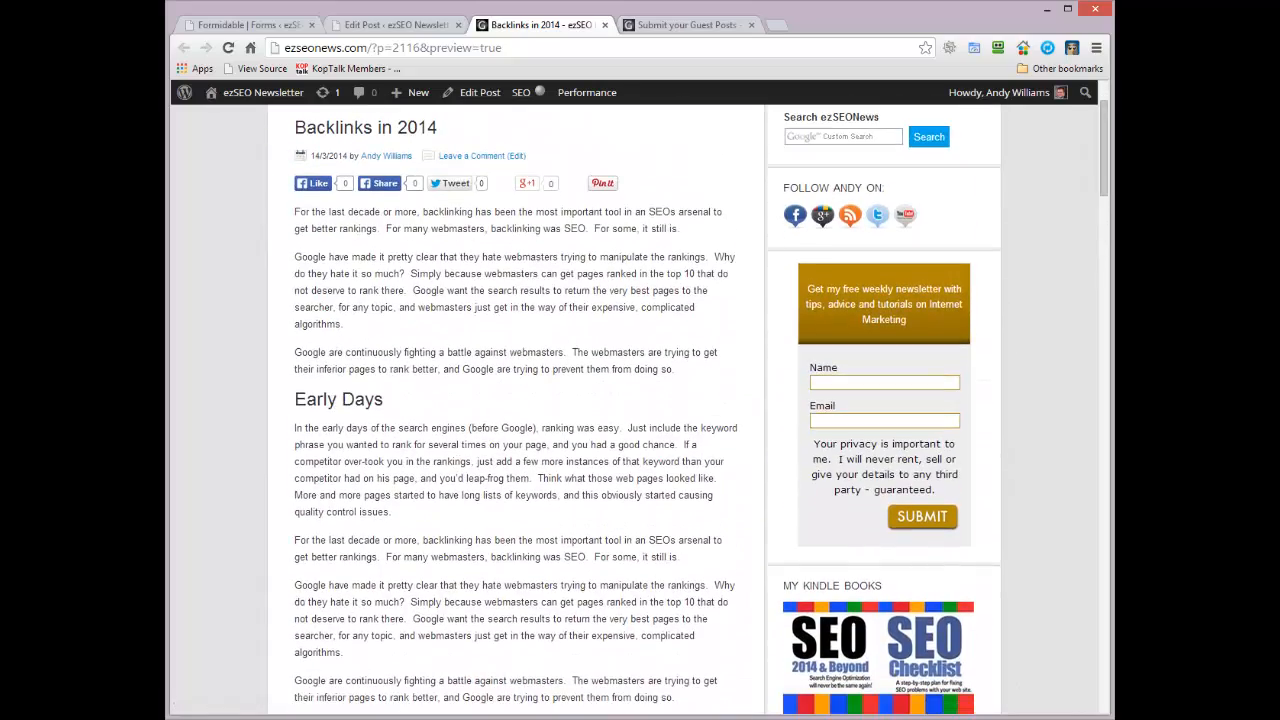
pyautogui.moveTo(1108, 128); pyautogui.dragTo(1107, 193)
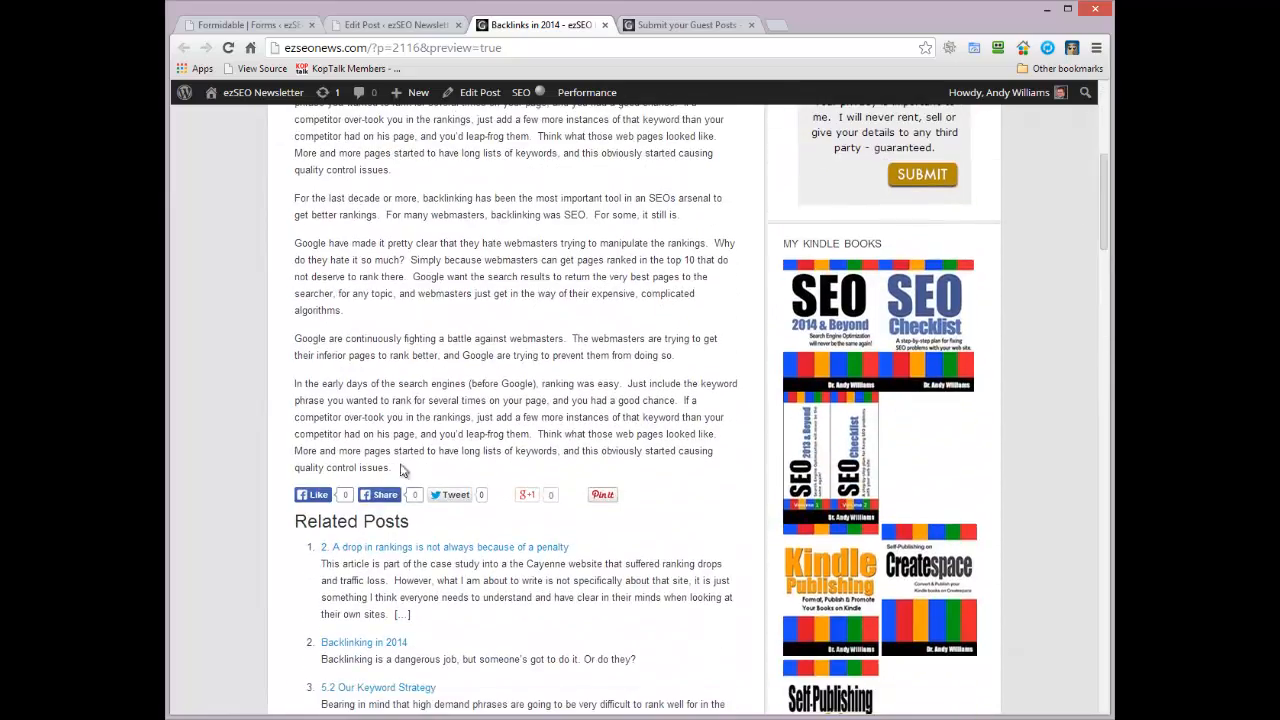
# - Add the photo shortcode [97] and Author Bio shortcode [99] on a line below [102] in Customize Content, and update the settings
pyautogui.click(248, 25)
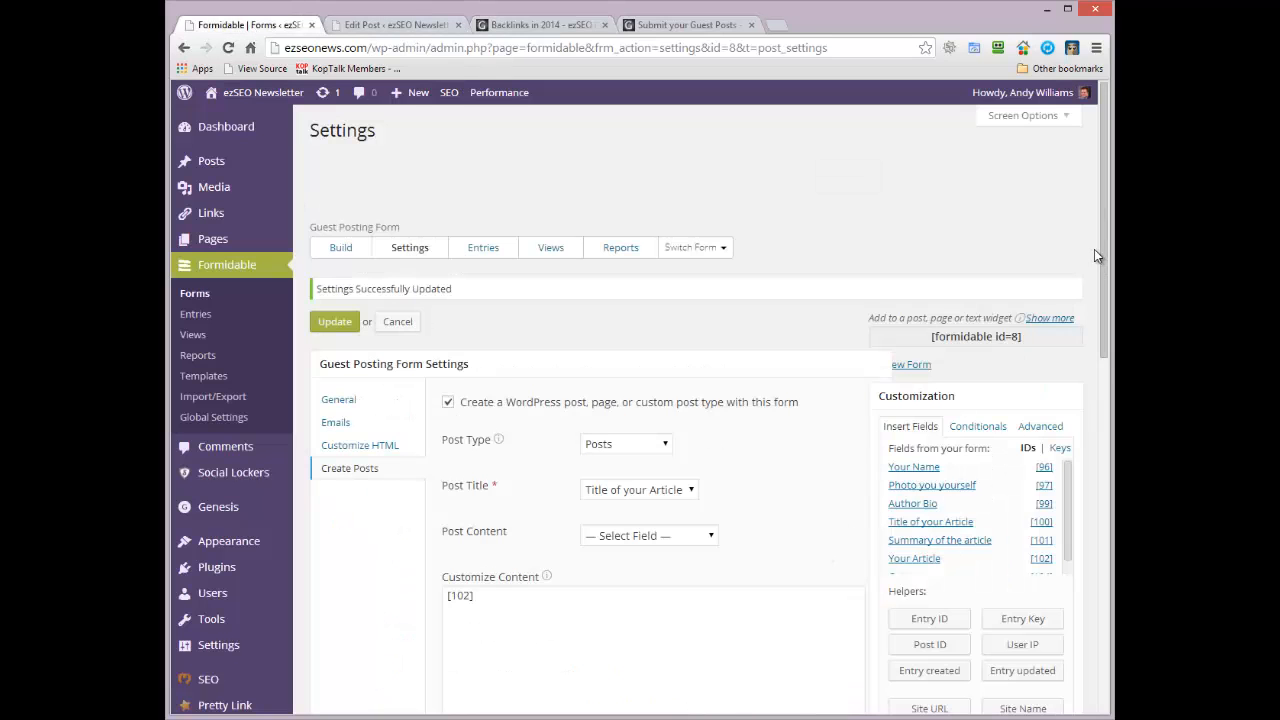
pyautogui.moveTo(1104, 246); pyautogui.dragTo(1104, 316)
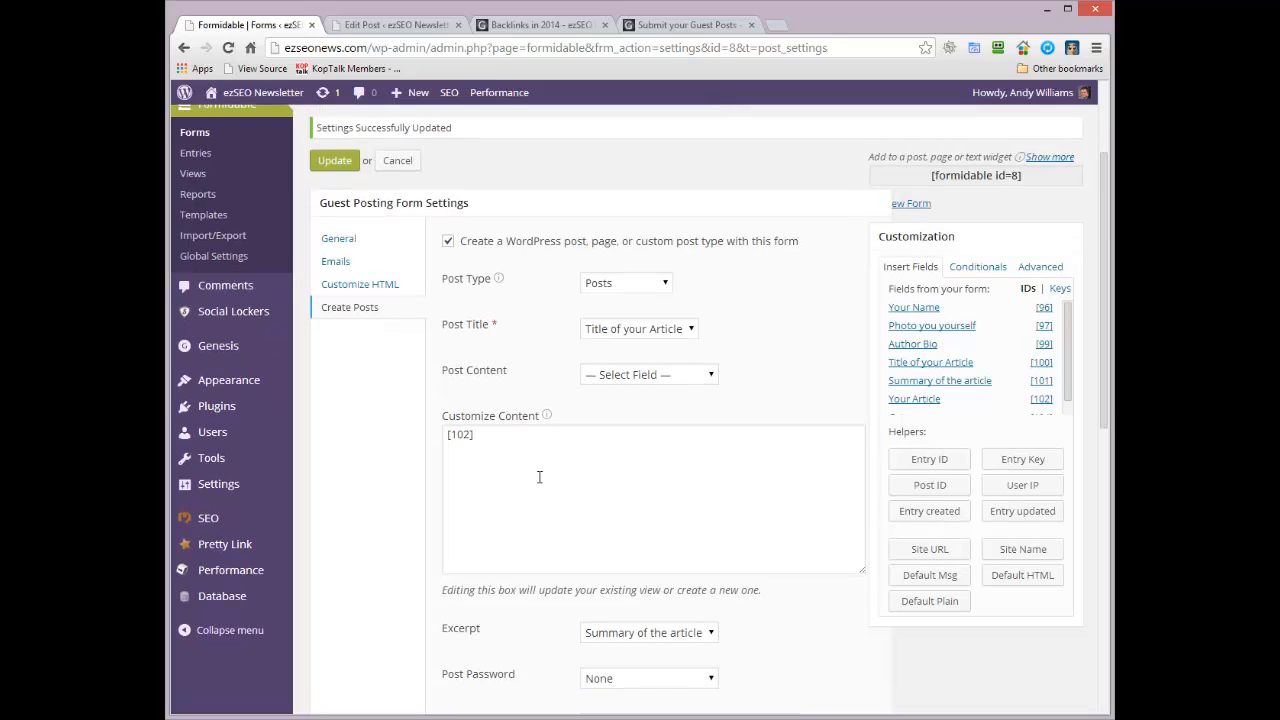
pyautogui.click(540, 477)
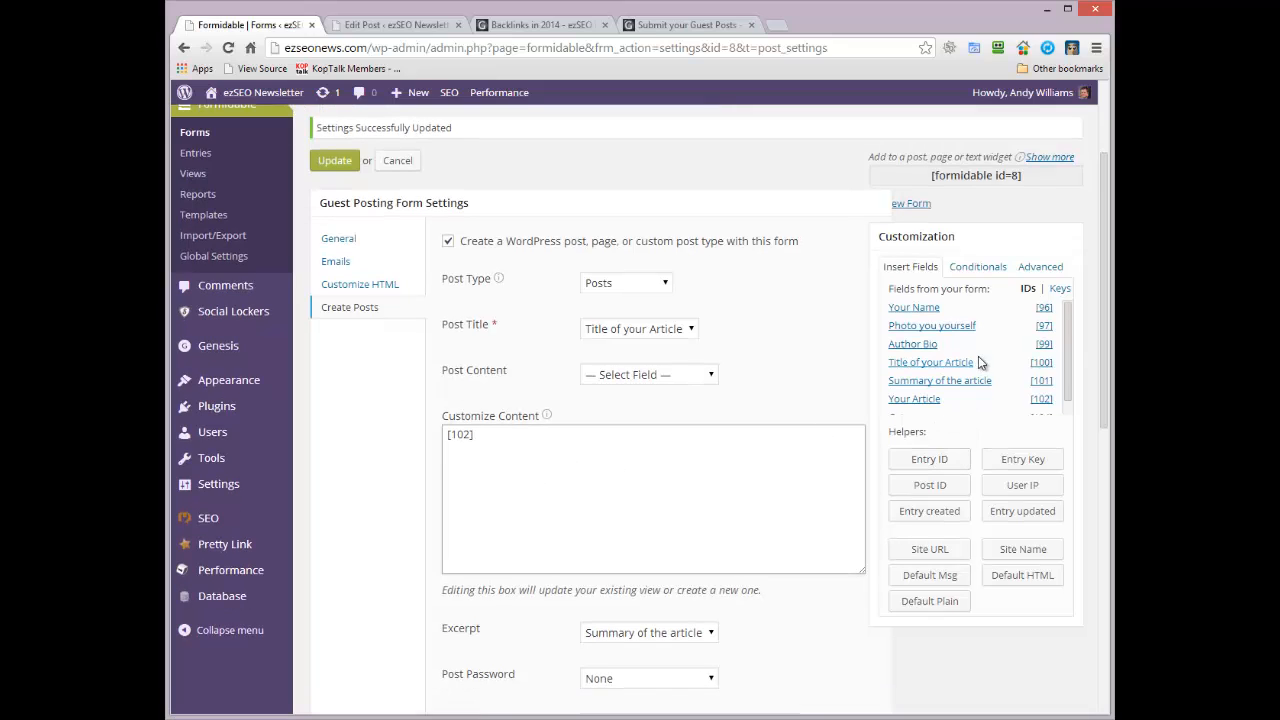
pyautogui.click(1044, 328)
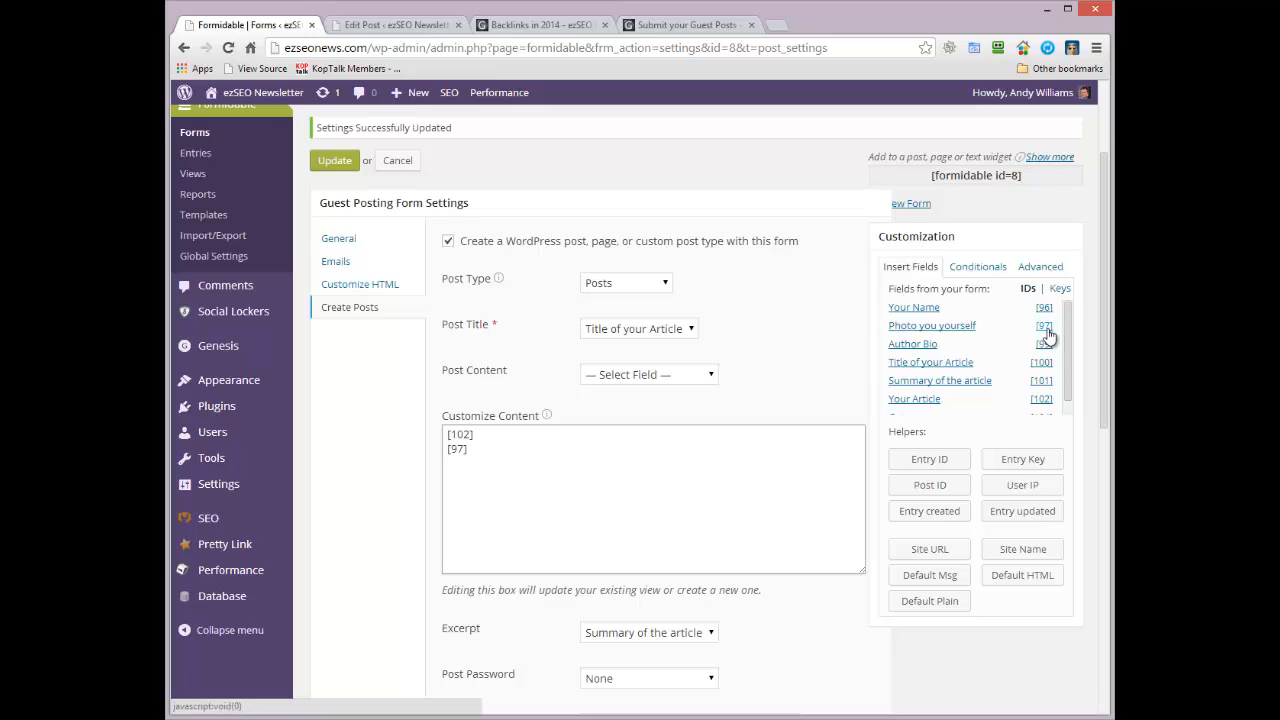
pyautogui.click(1044, 346)
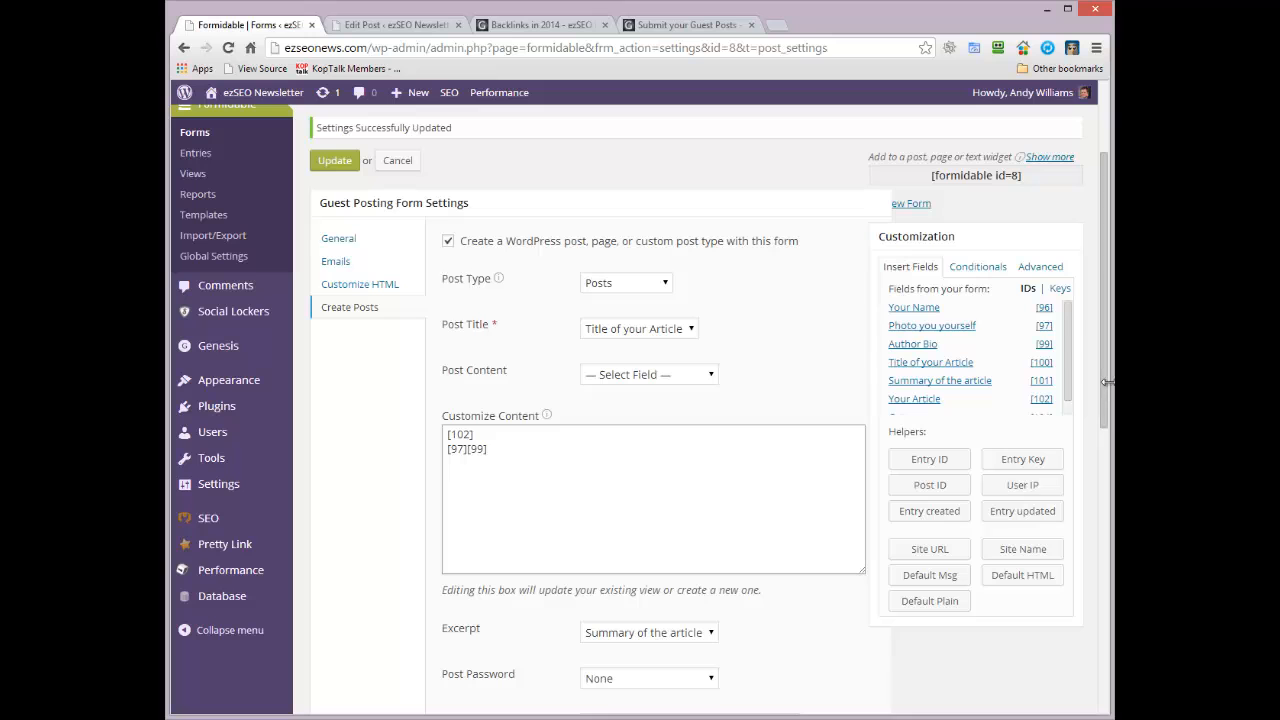
pyautogui.moveTo(1102, 392); pyautogui.dragTo(1087, 680)
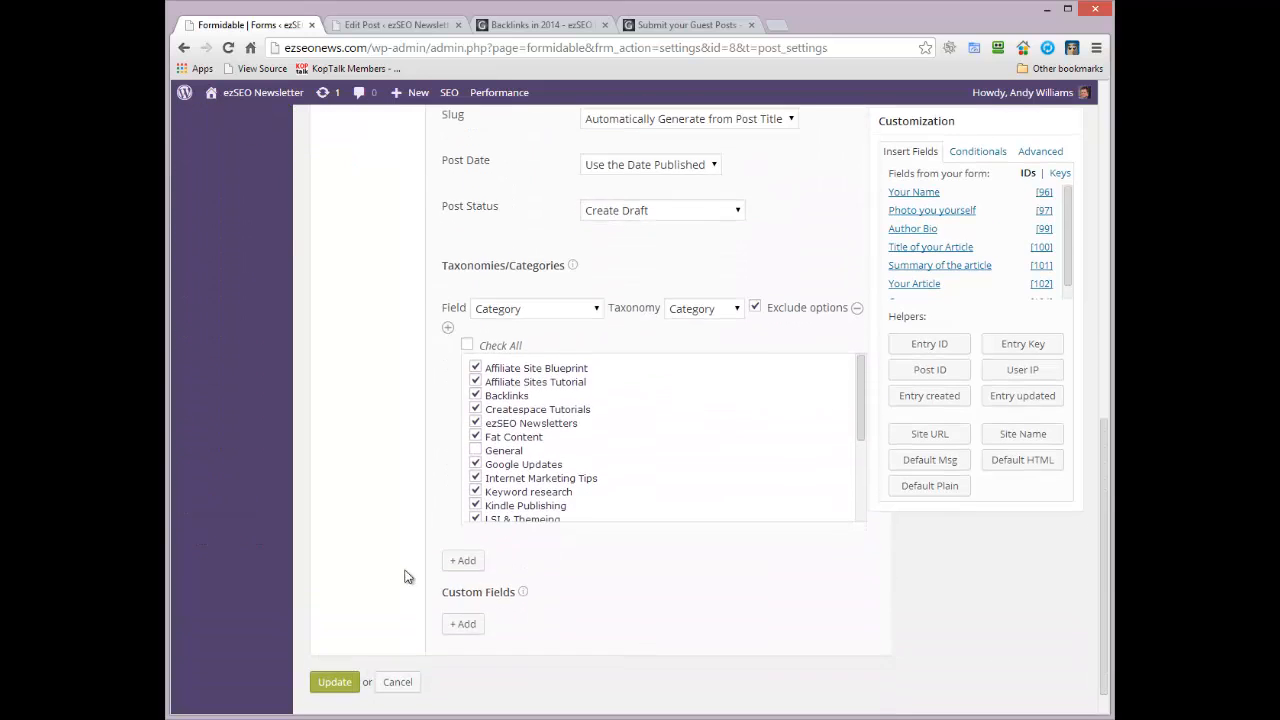
pyautogui.click(324, 688)
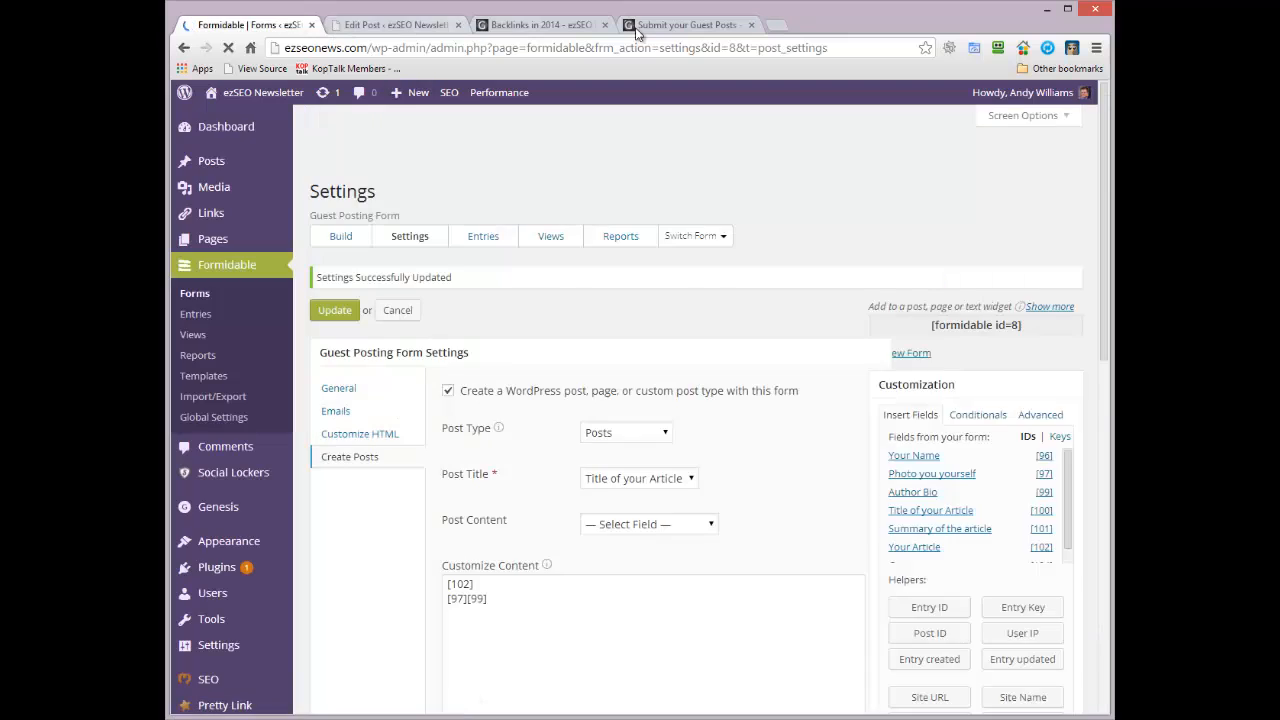
# - Reload the Backlinks in 2014 preview, close the guest post submission page, and inspect the photo and bio output below the article
pyautogui.click(719, 25)
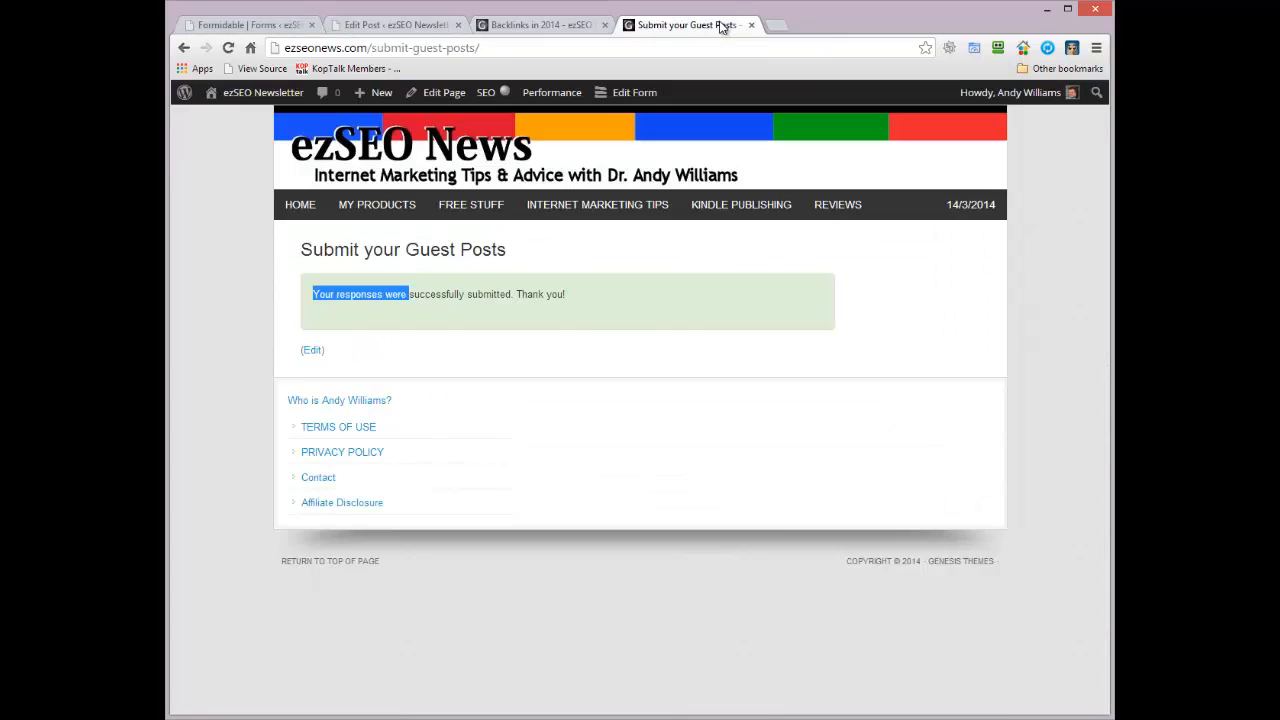
pyautogui.click(533, 24)
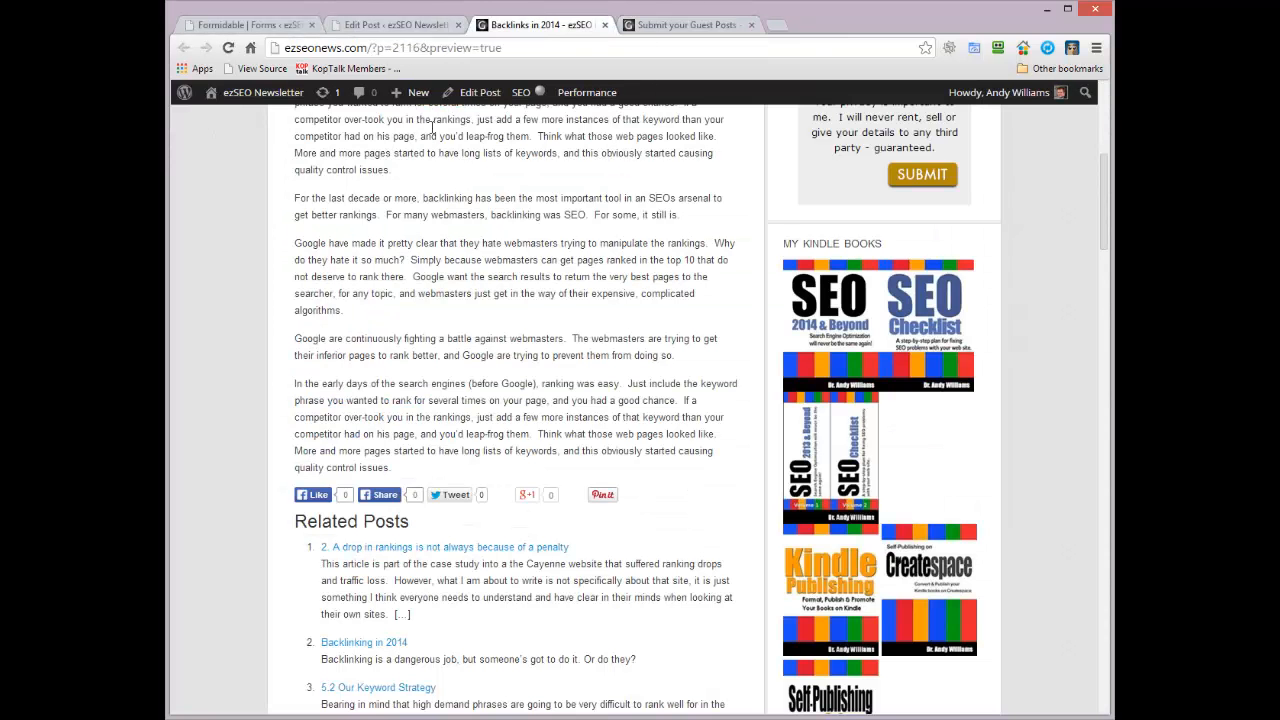
pyautogui.click(228, 47)
pyautogui.click(746, 25)
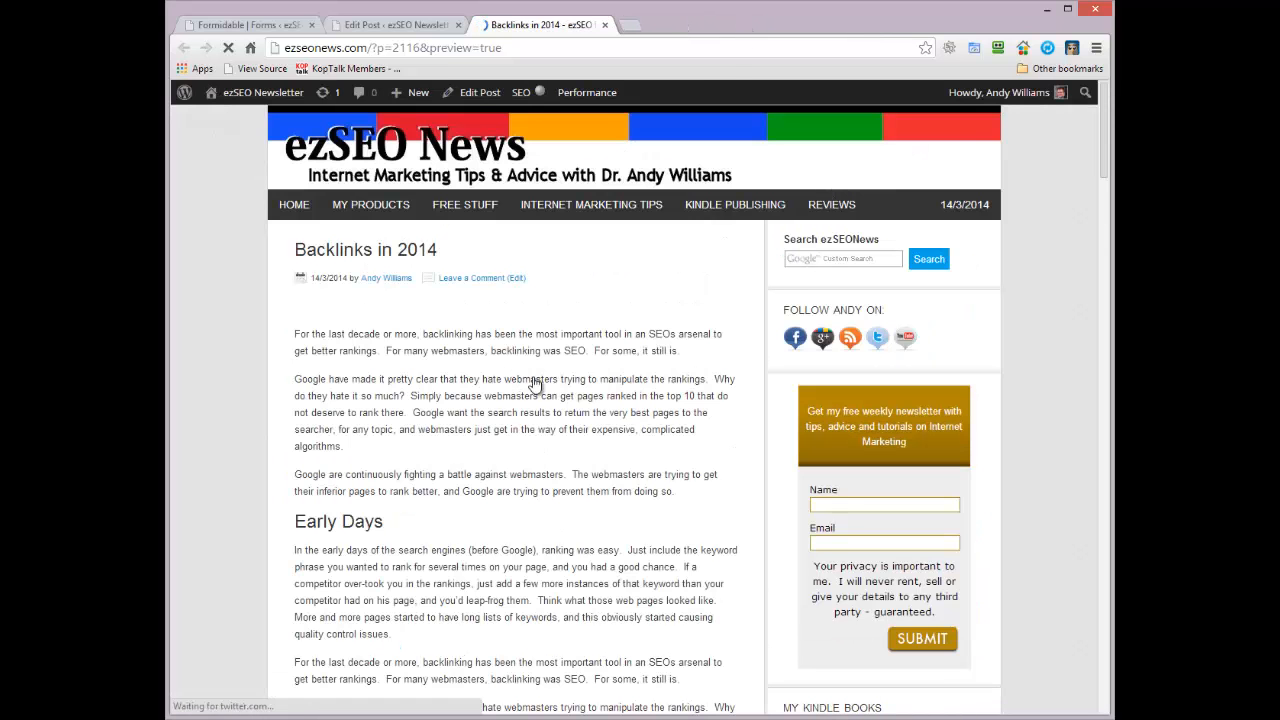
pyautogui.scroll(-5, 490, 412)
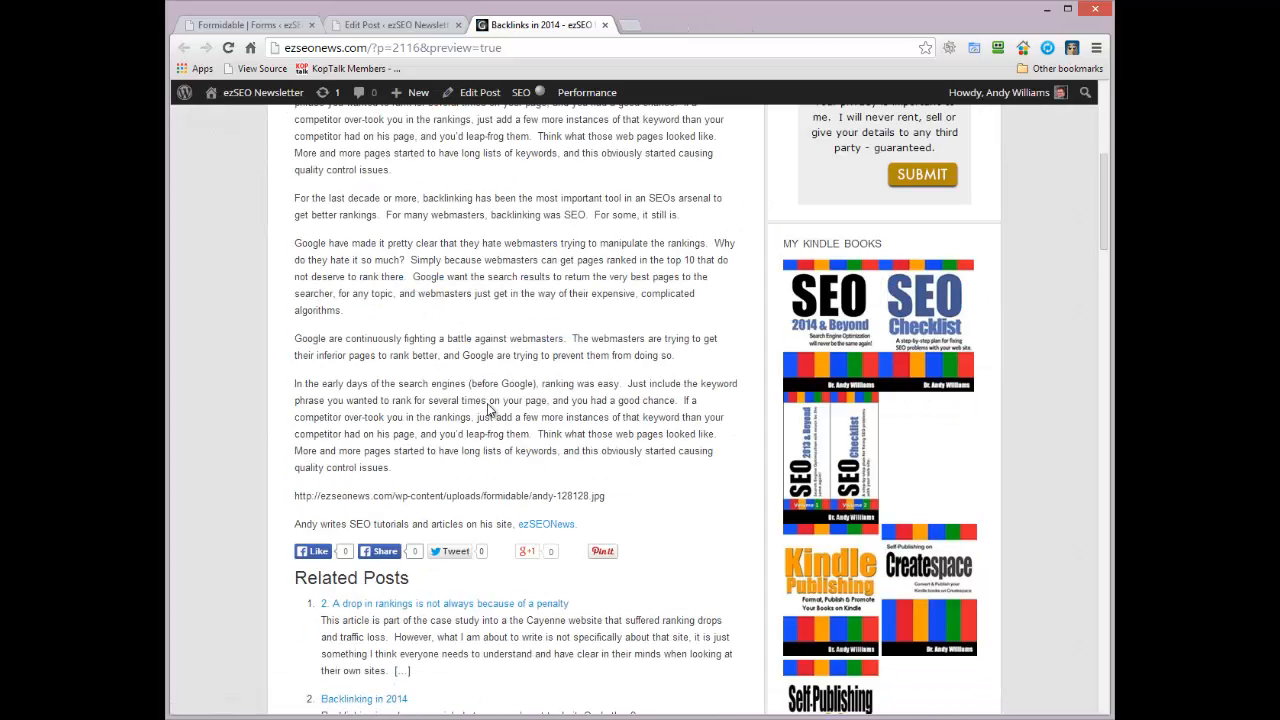
pyautogui.moveTo(491, 495); pyautogui.dragTo(284, 493)
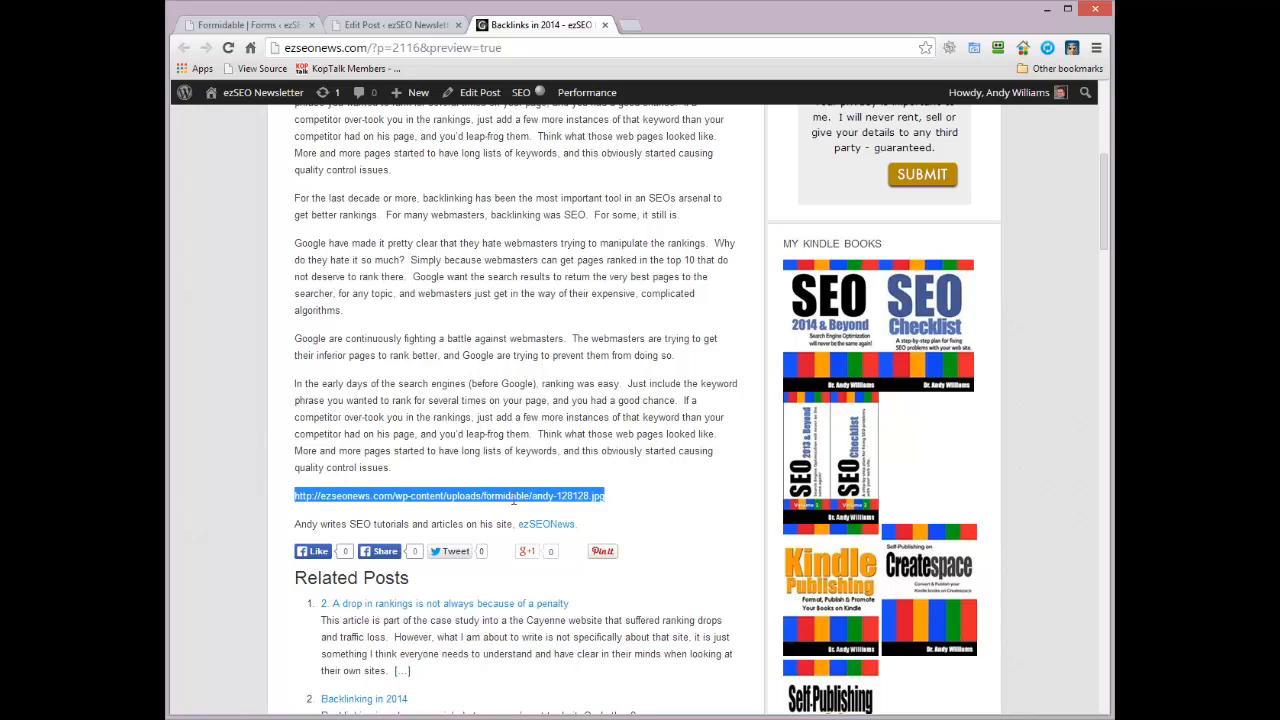
# - In Customize Content, make [97] the source of an img tag with style margin:20px and an alt attribute, with [99] on its own line
pyautogui.click(268, 22)
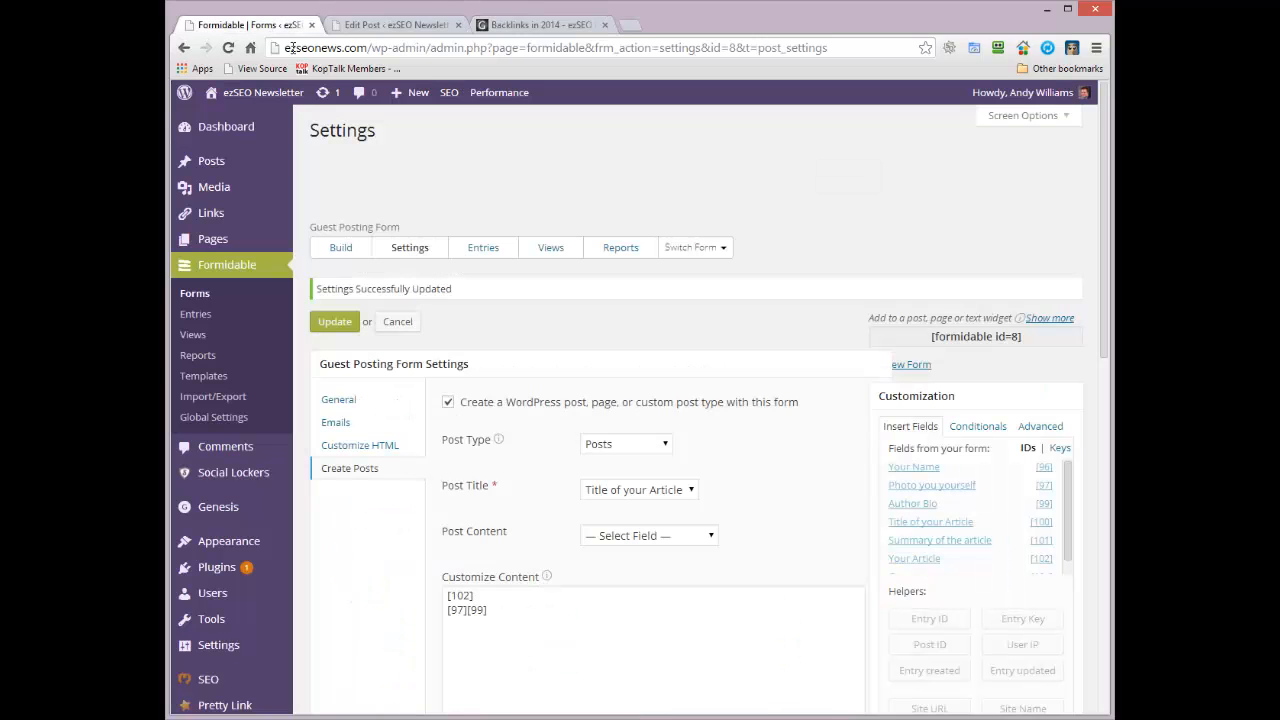
pyautogui.moveTo(512, 608); pyautogui.dragTo(516, 580)
pyautogui.click(520, 608)
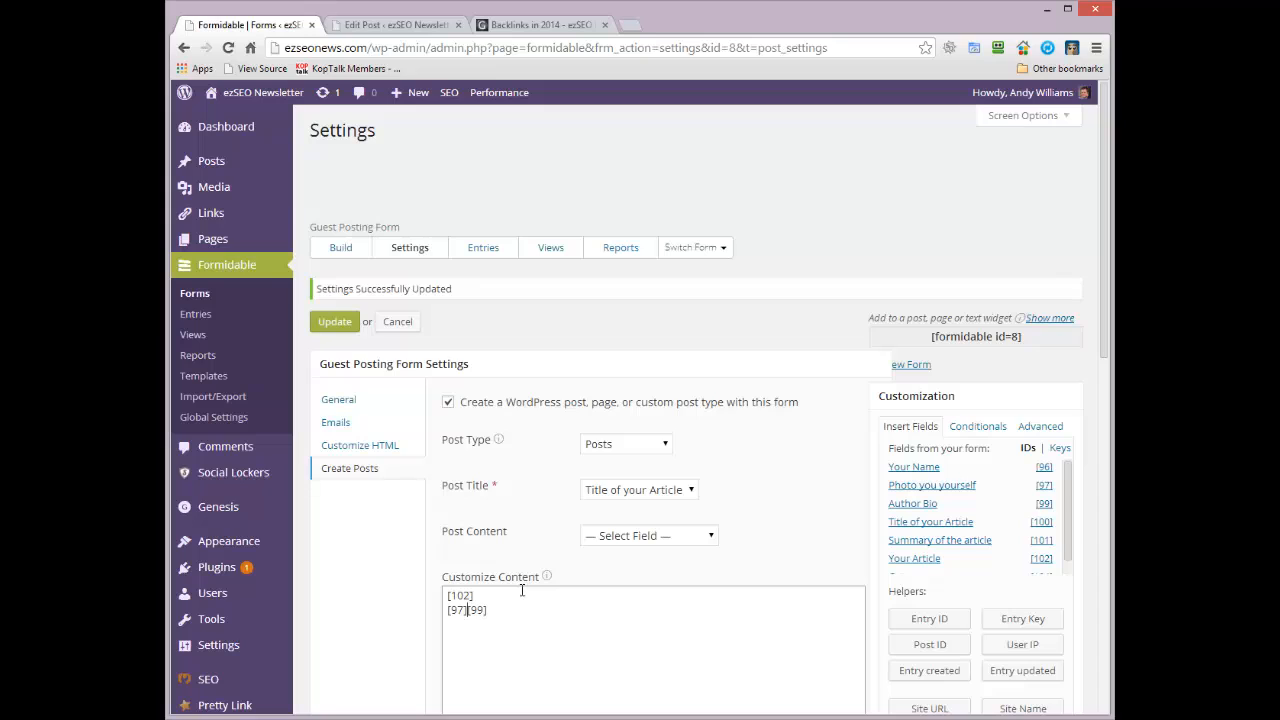
pyautogui.press('Return')
pyautogui.write('<img src="')
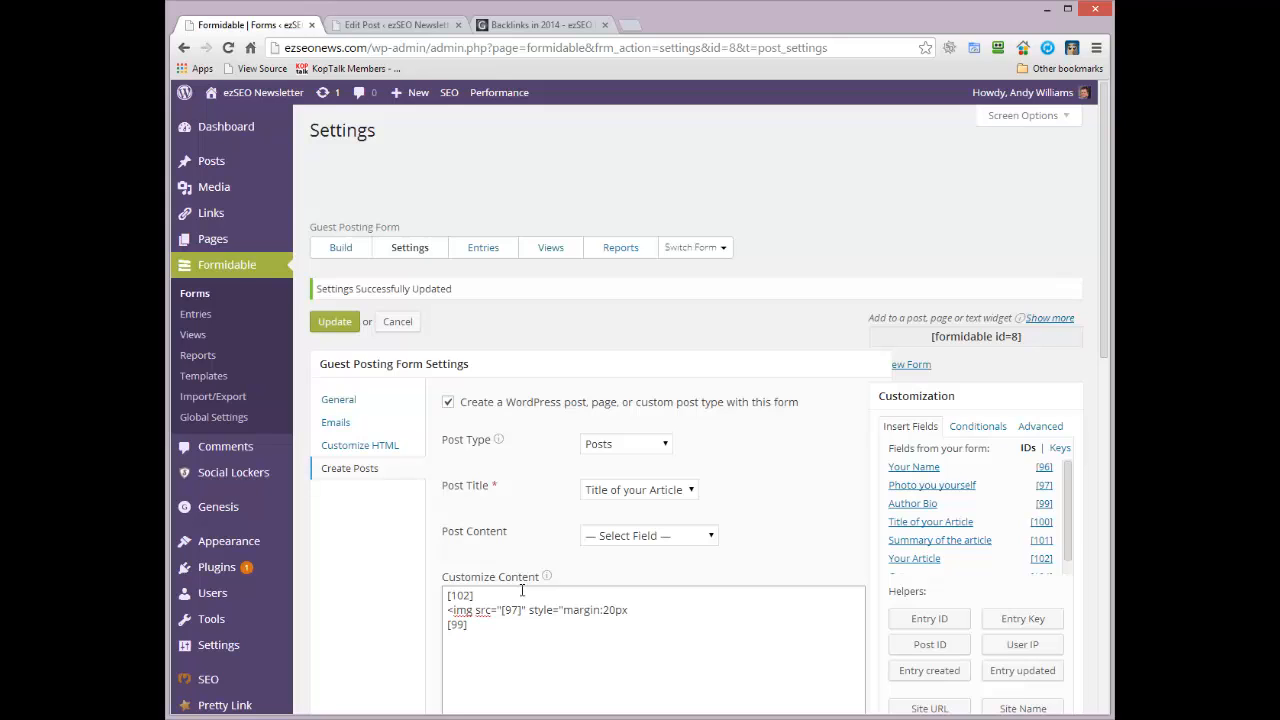
pyautogui.write('" alt=""')
# - Insert the Your Name shortcode [96] as the image's alt text, add class "alignleft", close the tag, and update the settings
pyautogui.click(906, 472)
pyautogui.write('class="alignleft"')
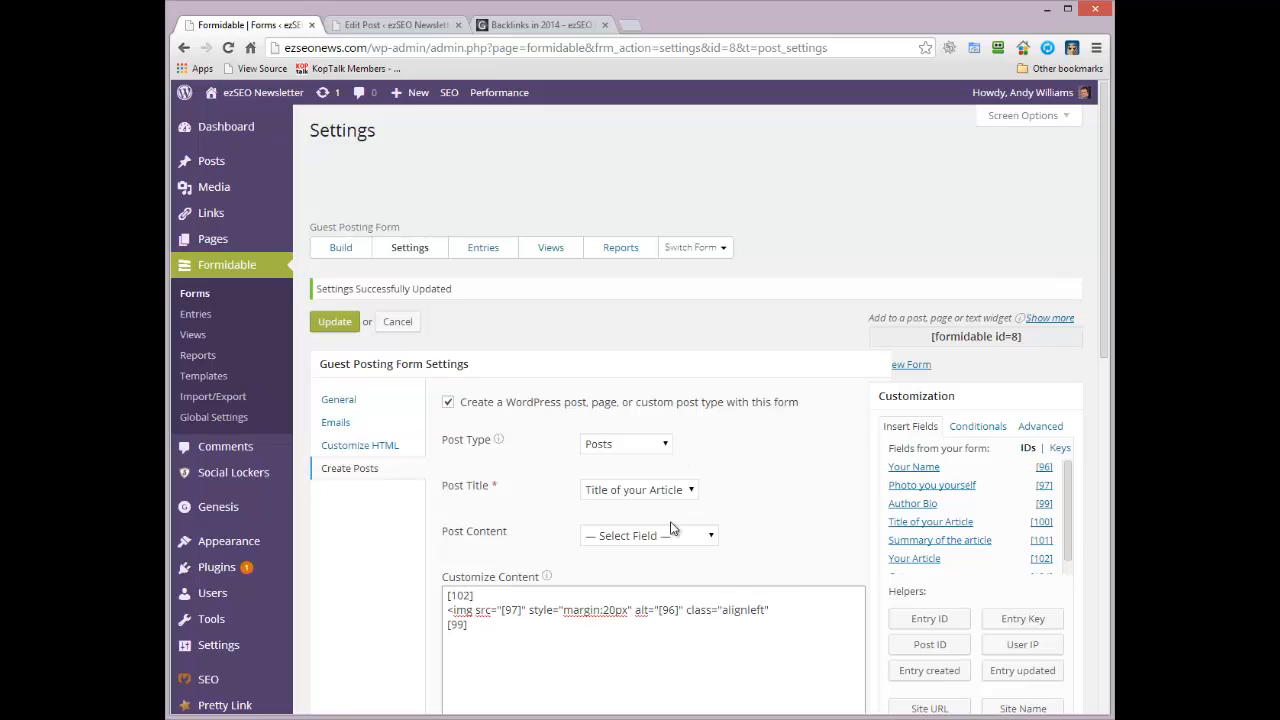
pyautogui.click(796, 609)
pyautogui.scroll(-8, 782, 610)
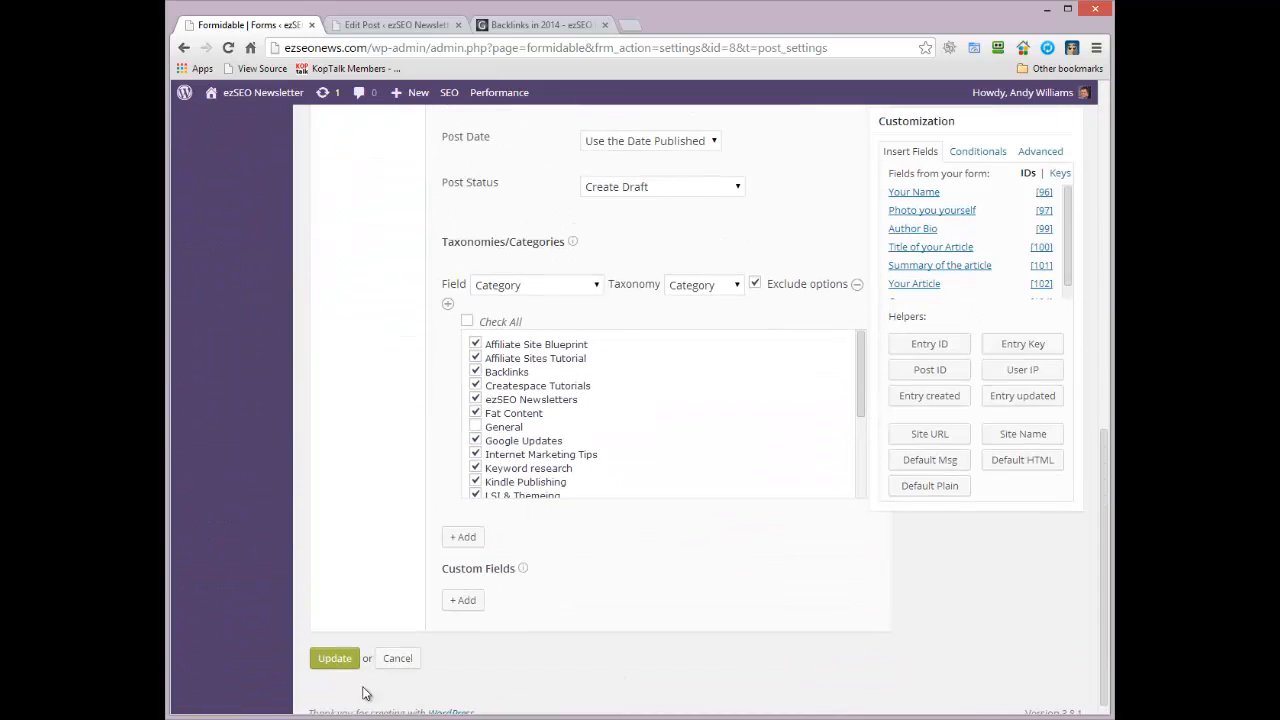
pyautogui.click(334, 658)
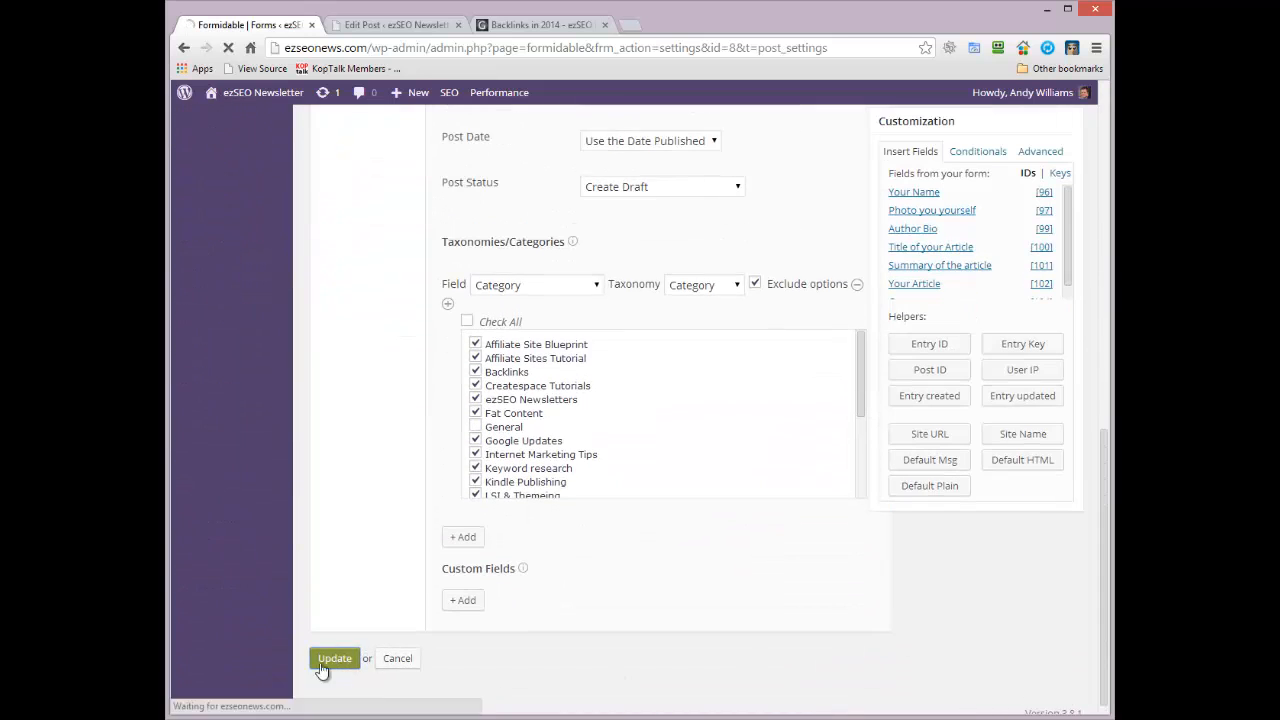
# - Reload the Backlinks in 2014 preview and inspect the author photo and bio below the article
pyautogui.click(532, 24)
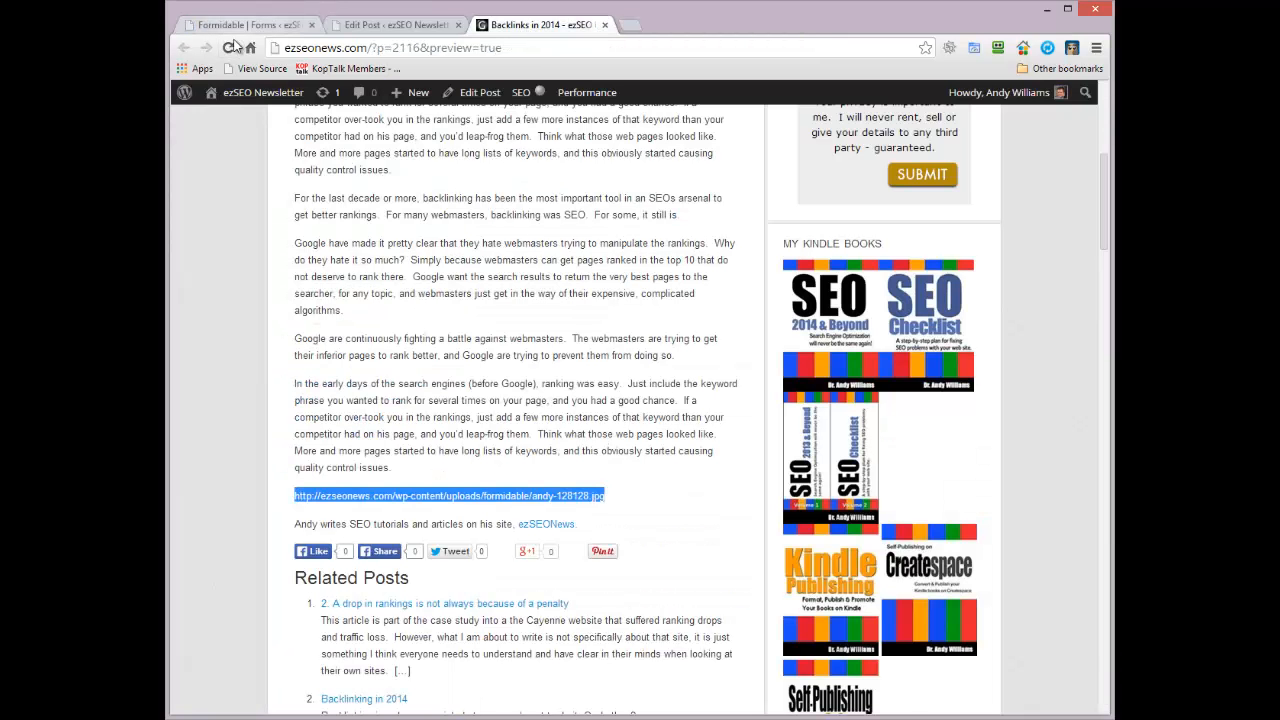
pyautogui.click(229, 47)
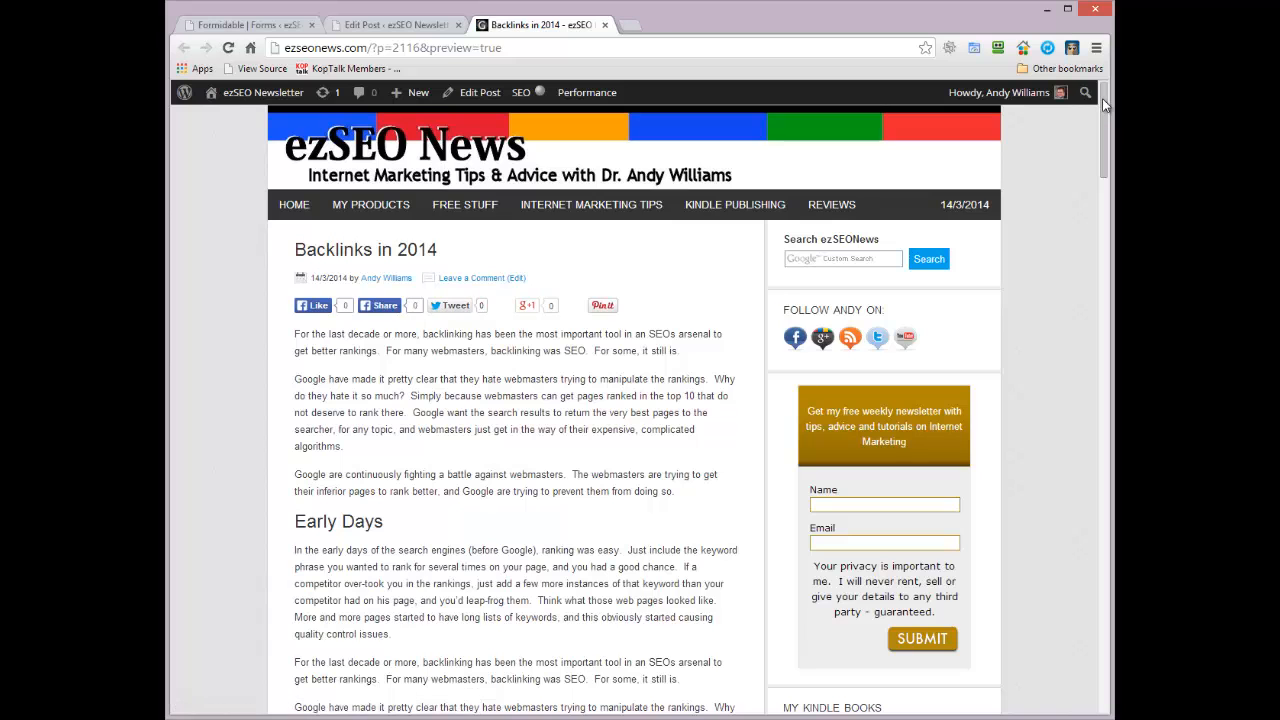
pyautogui.moveTo(1104, 104); pyautogui.dragTo(1100, 180)
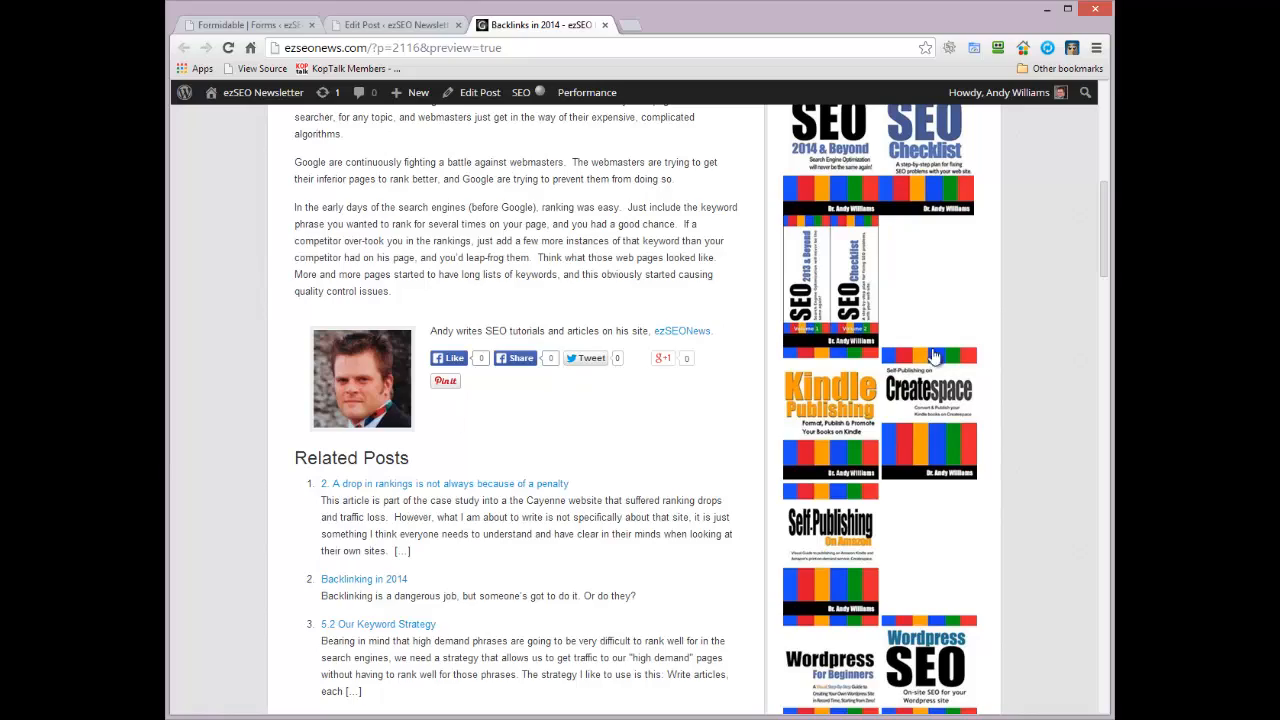
pyautogui.moveTo(1105, 249)
pyautogui.mouseDown()
pyautogui.moveTo(1101, 140)
pyautogui.moveTo(1099, 228)
pyautogui.mouseUp()
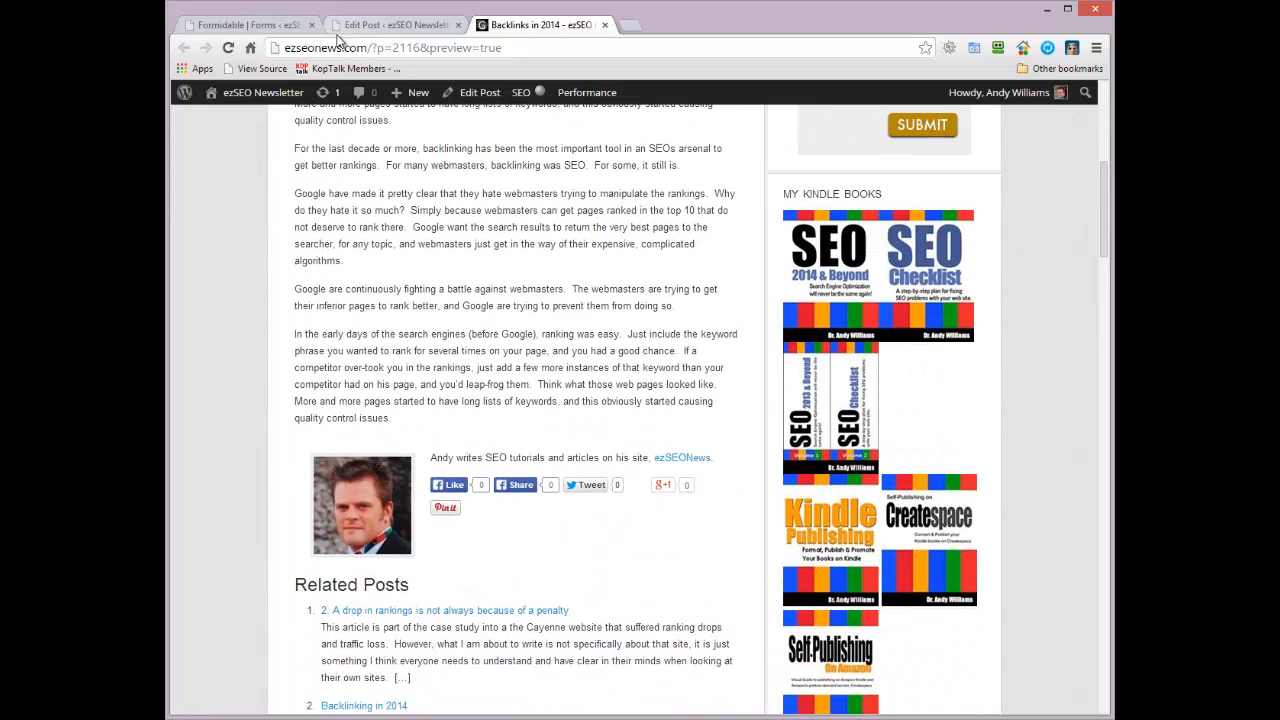
# - Review the Create Posts settings against the Backlinks in 2014 post editor and its preview
pyautogui.click(252, 27)
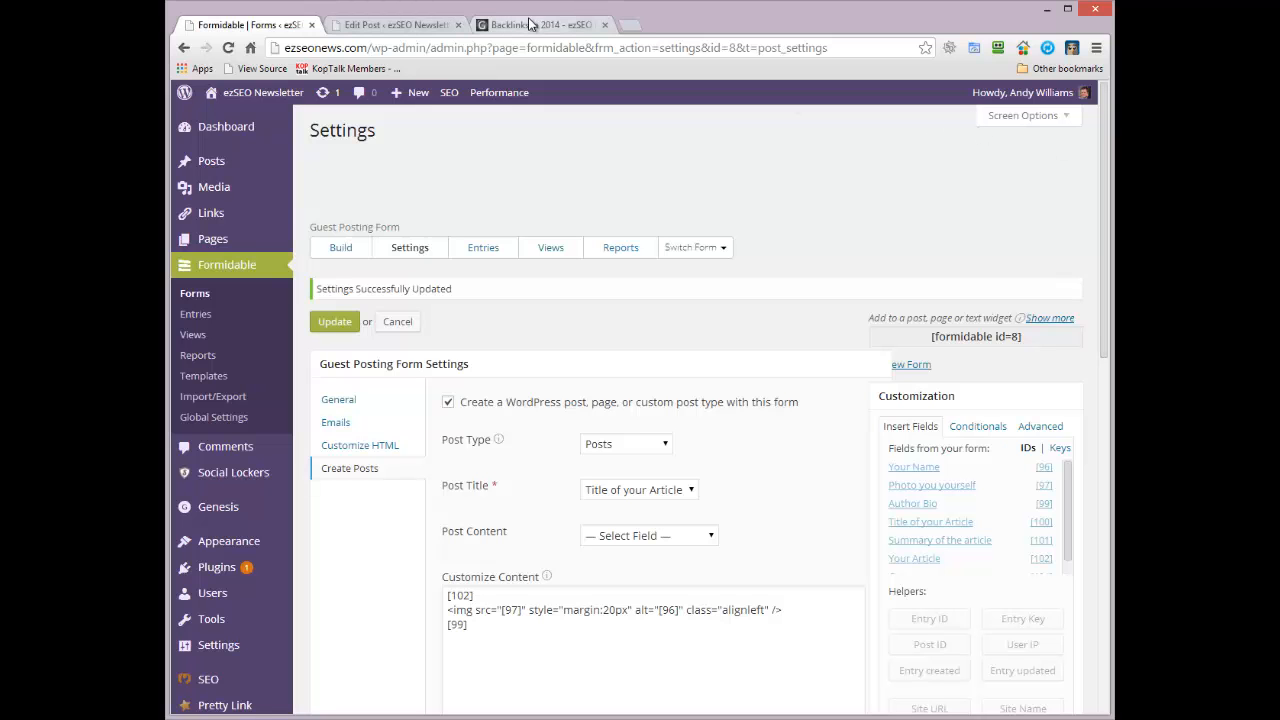
pyautogui.moveTo(1103, 126); pyautogui.dragTo(1104, 206)
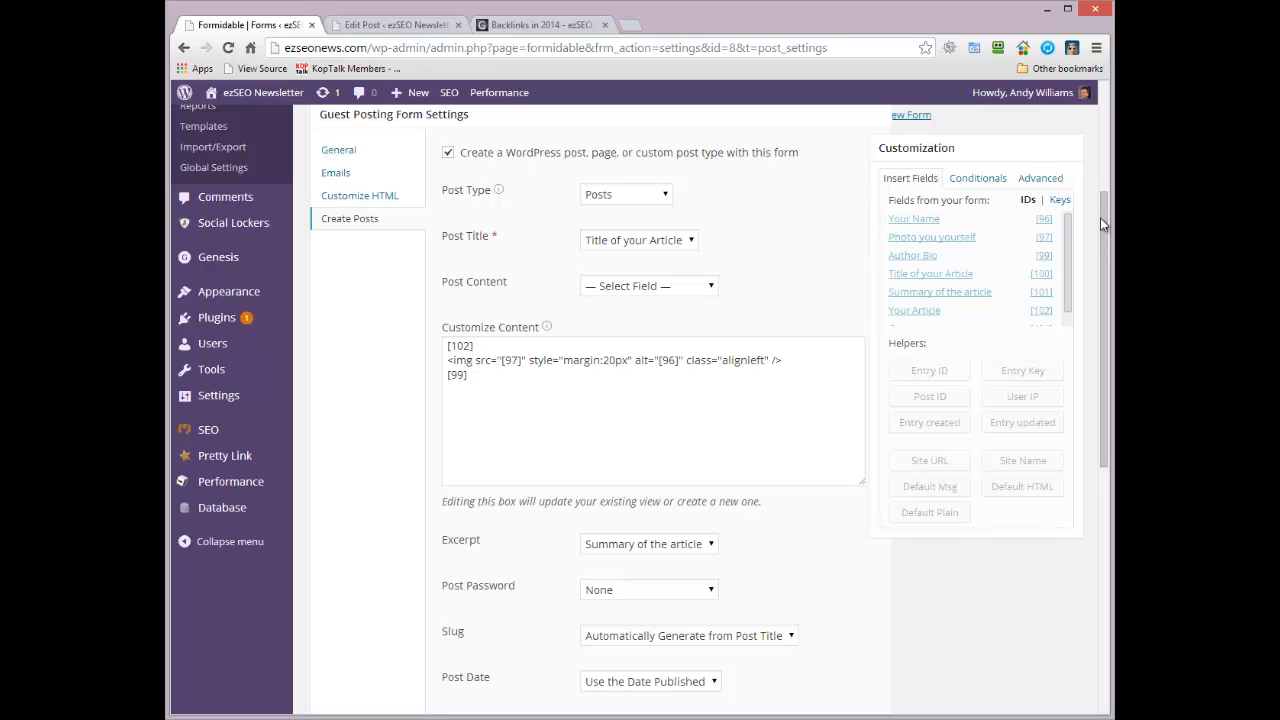
pyautogui.moveTo(1103, 218); pyautogui.dragTo(1100, 108)
pyautogui.click(396, 24)
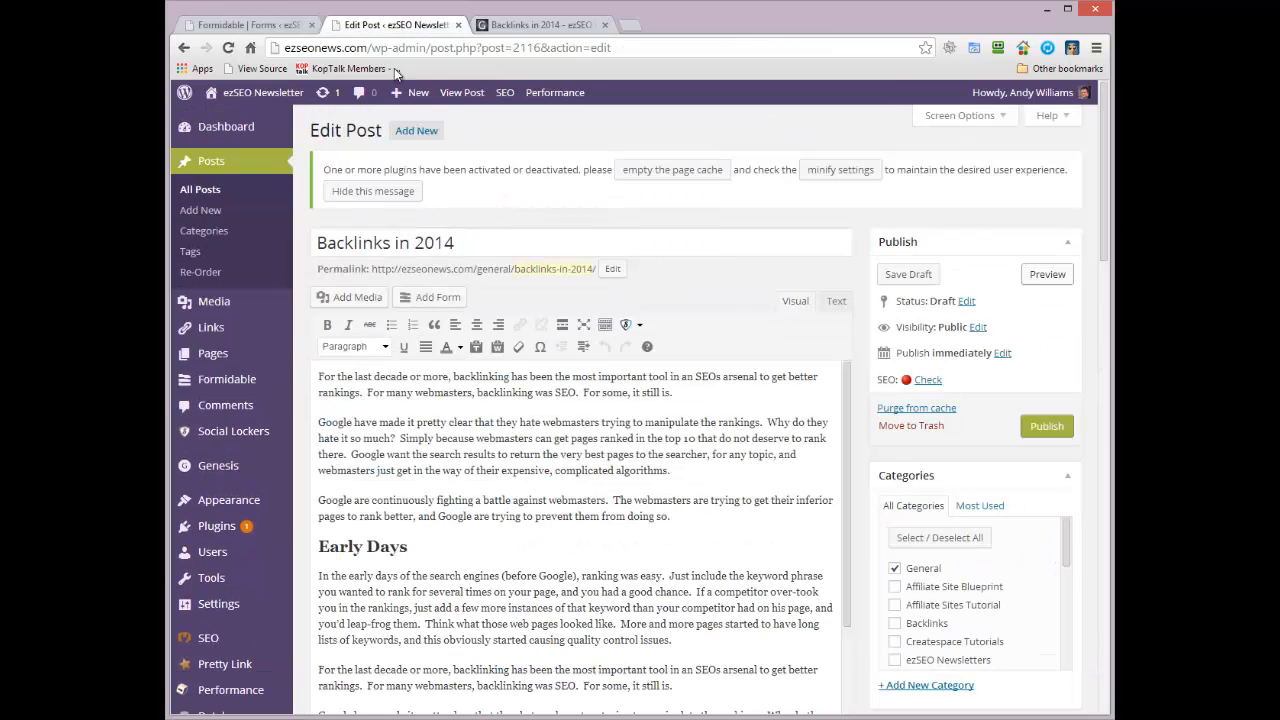
pyautogui.click(540, 24)
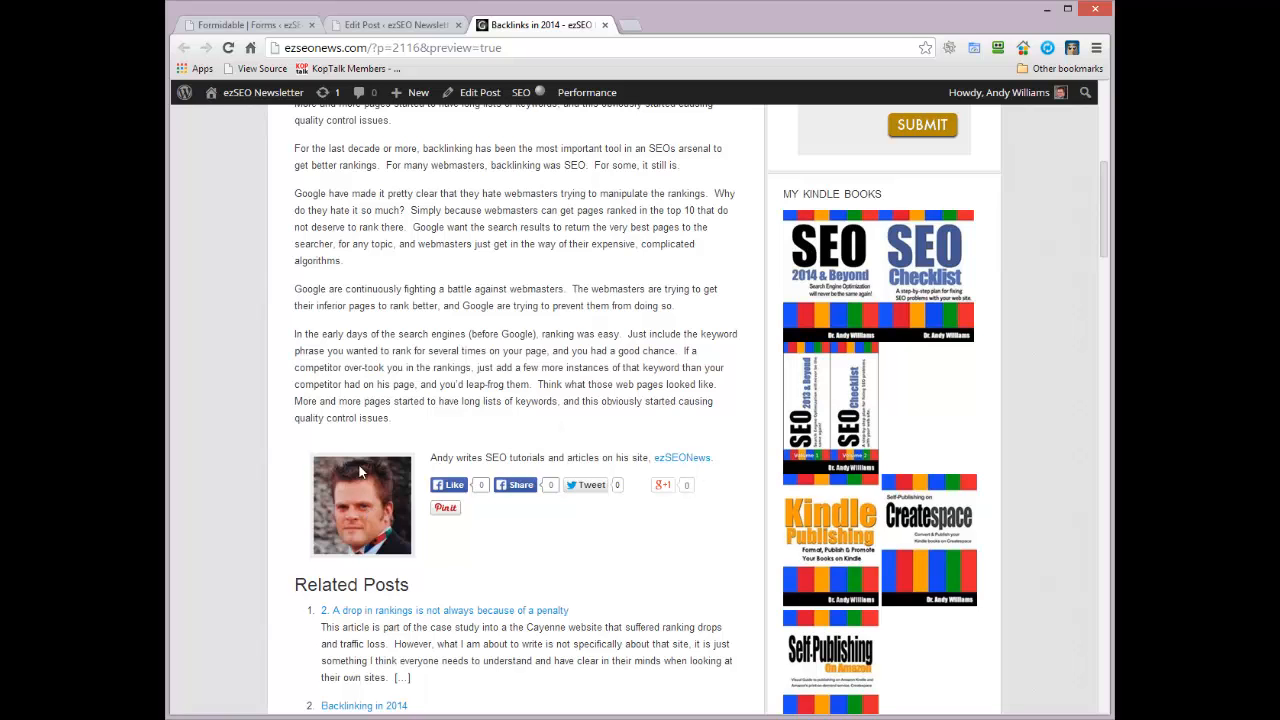
pyautogui.moveTo(1101, 178); pyautogui.dragTo(1104, 97)
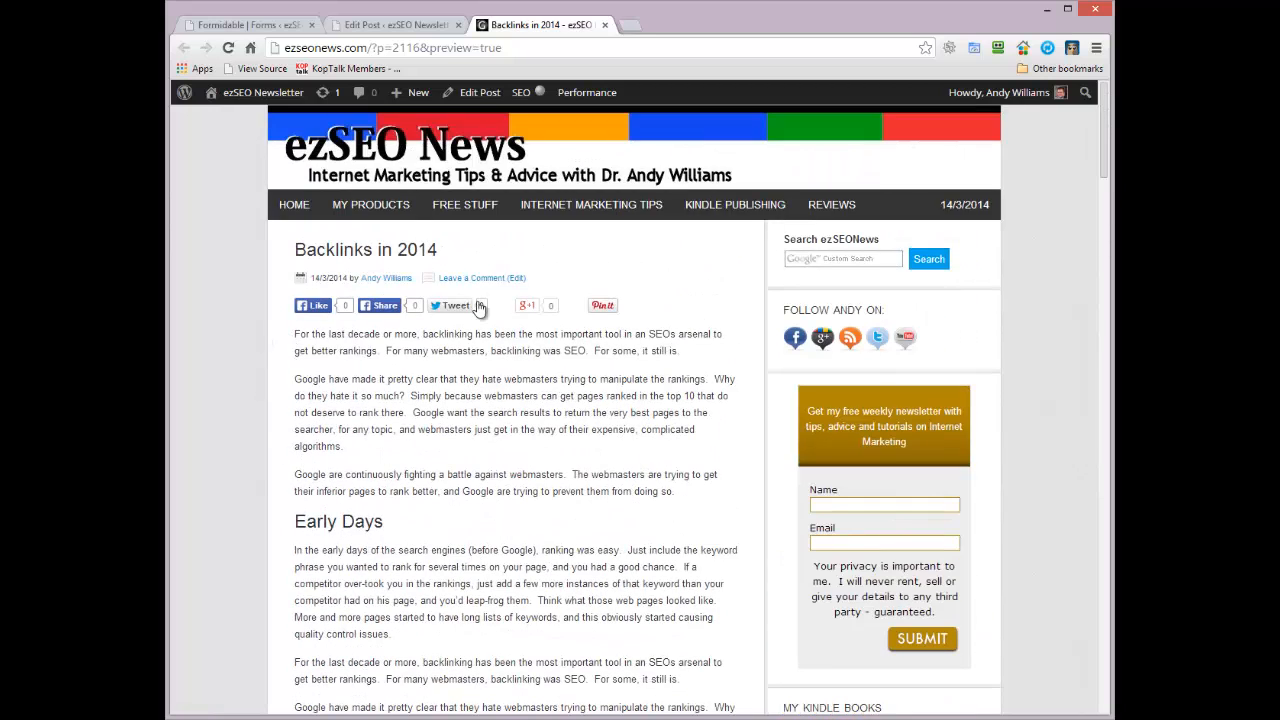
# - Open the Guest Posting Form for building and add a File Upload field between Your Article and Category
pyautogui.click(248, 26)
pyautogui.click(340, 248)
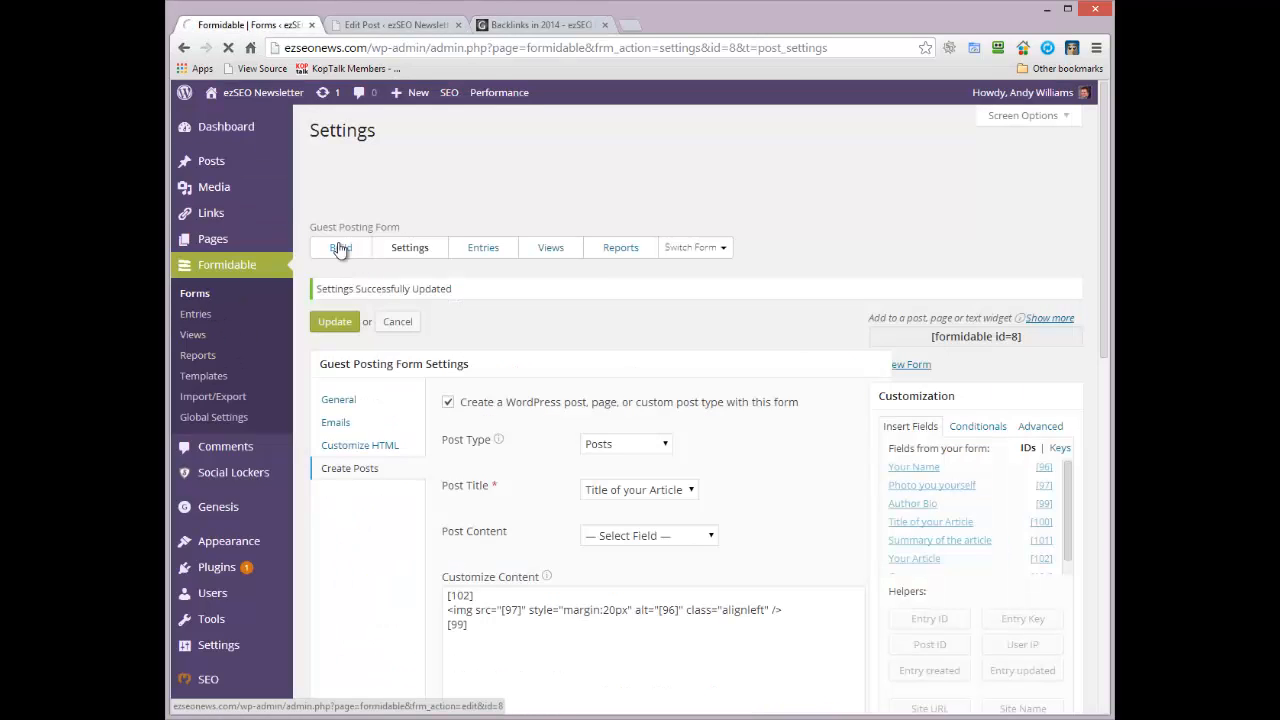
pyautogui.click(331, 251)
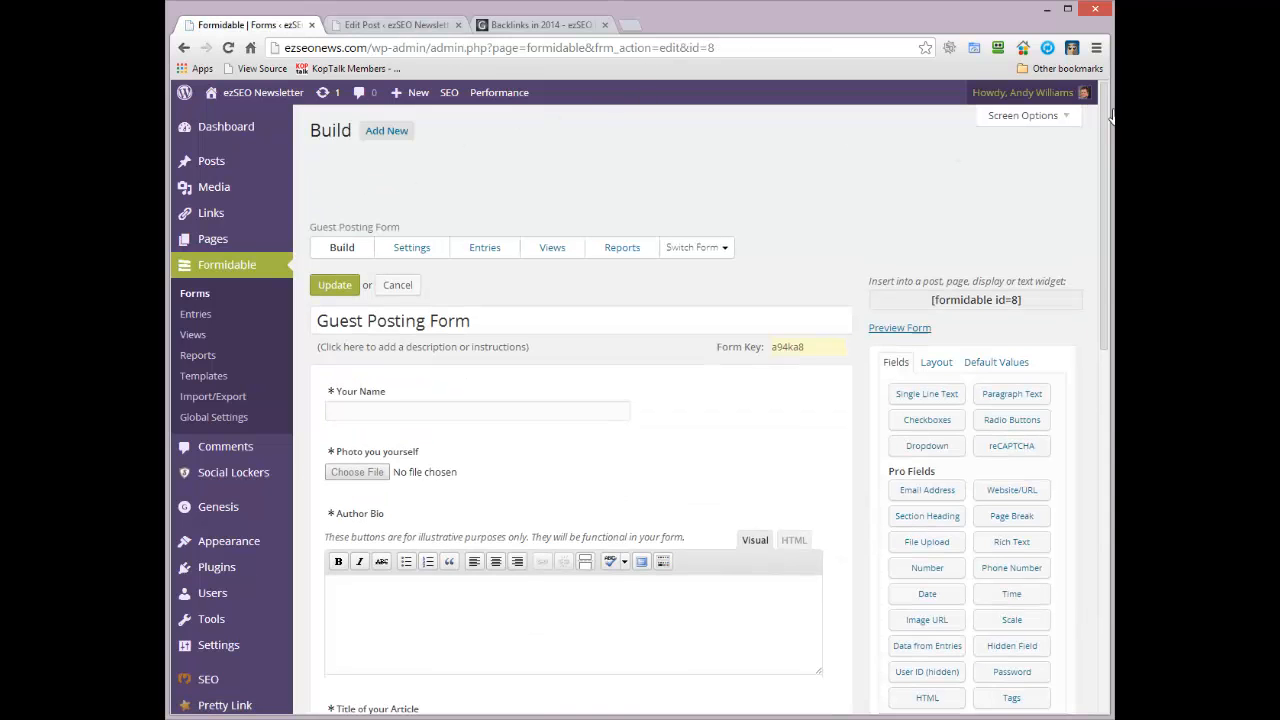
pyautogui.moveTo(1107, 116); pyautogui.dragTo(1094, 188)
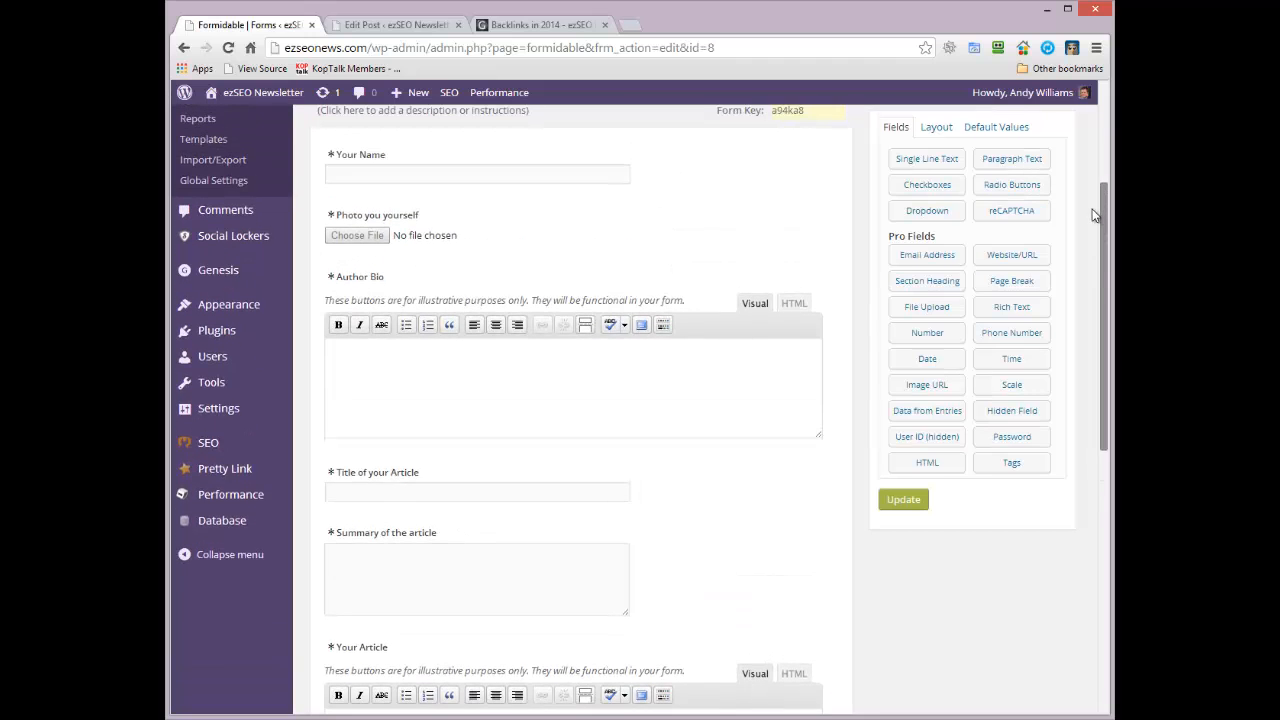
pyautogui.click(918, 313)
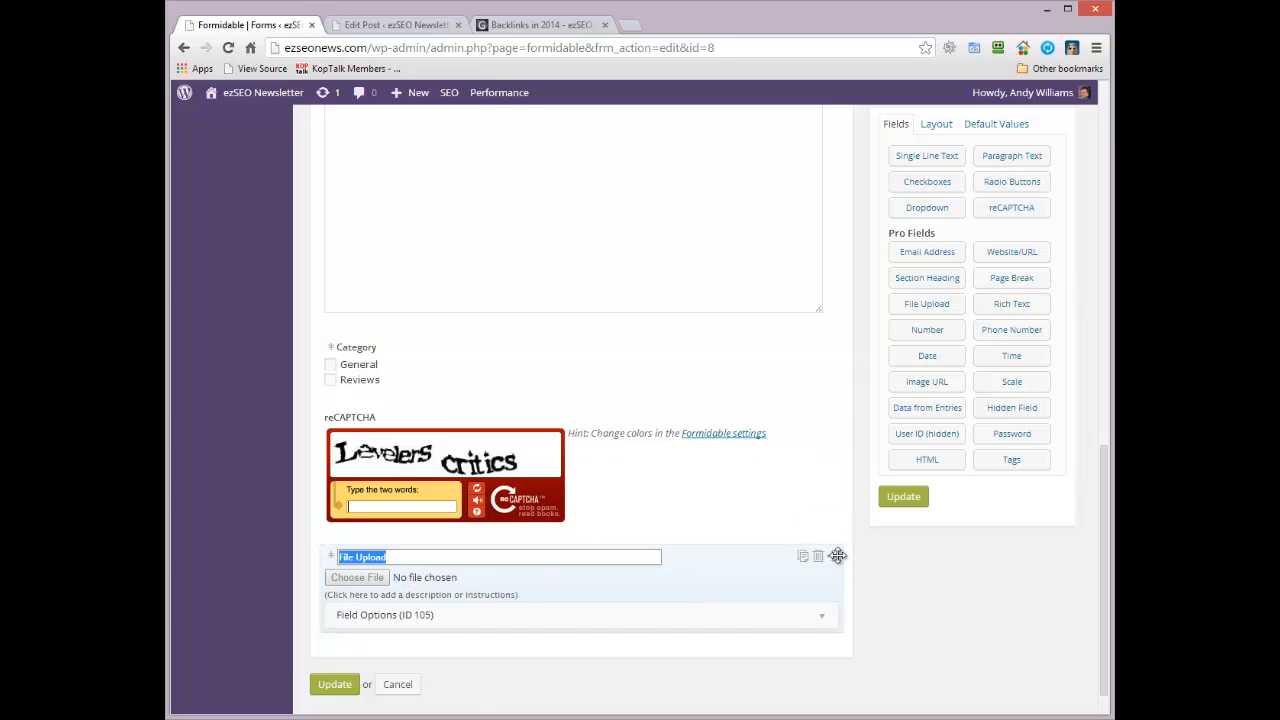
pyautogui.moveTo(838, 556); pyautogui.dragTo(790, 506)
# - Rename the new upload field to "Image to embed in article" and check its field options
pyautogui.click(416, 531)
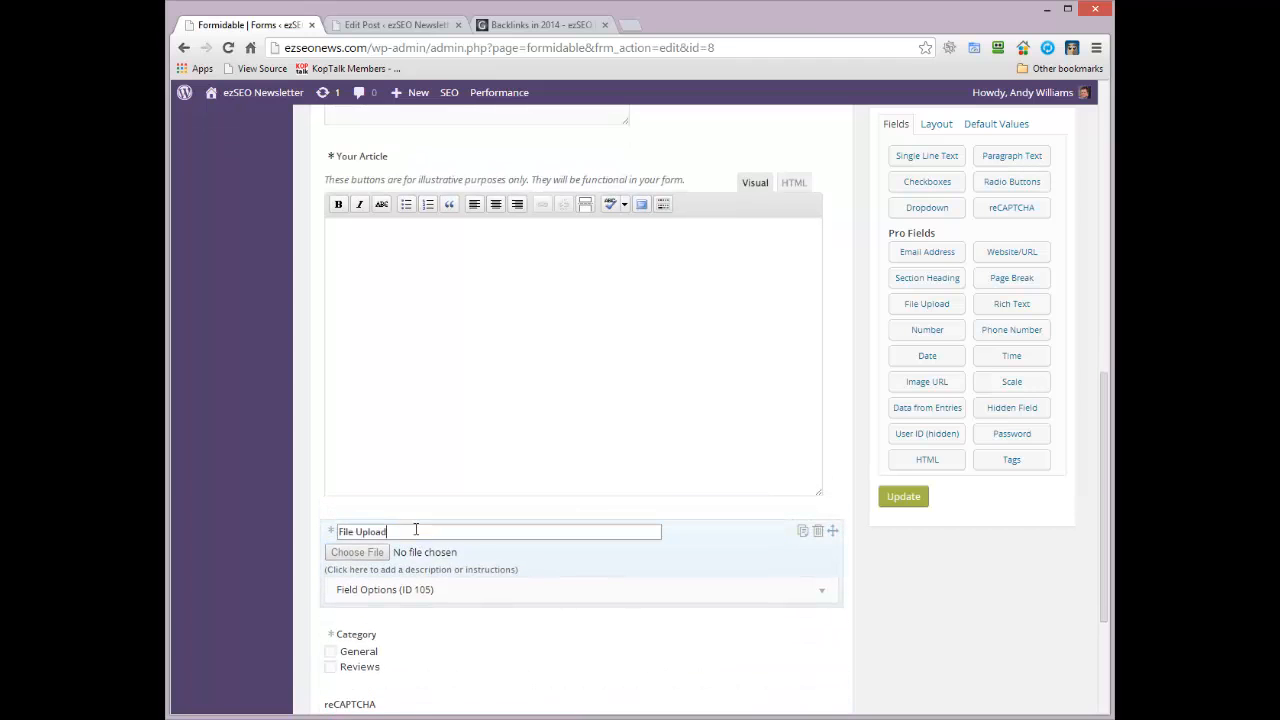
pyautogui.hotkey('ctrl', 'a')
pyautogui.write('Image t')
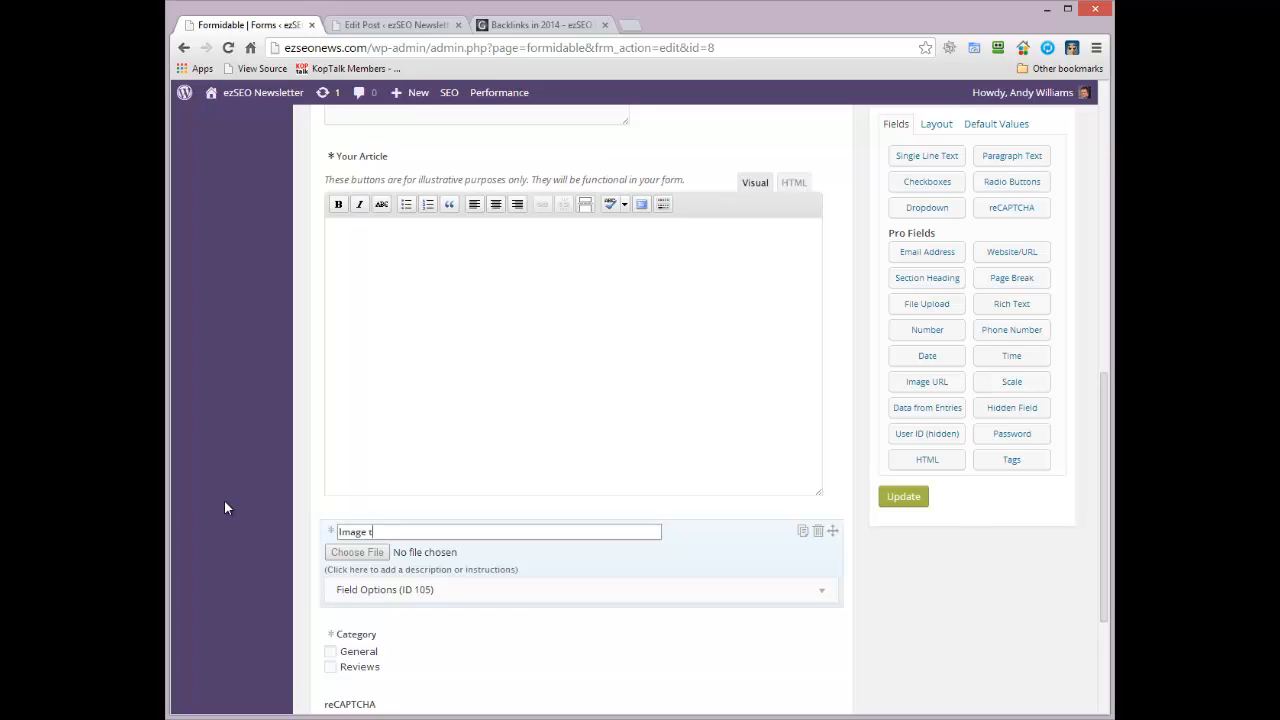
pyautogui.write('o embed in article')
pyautogui.click(820, 595)
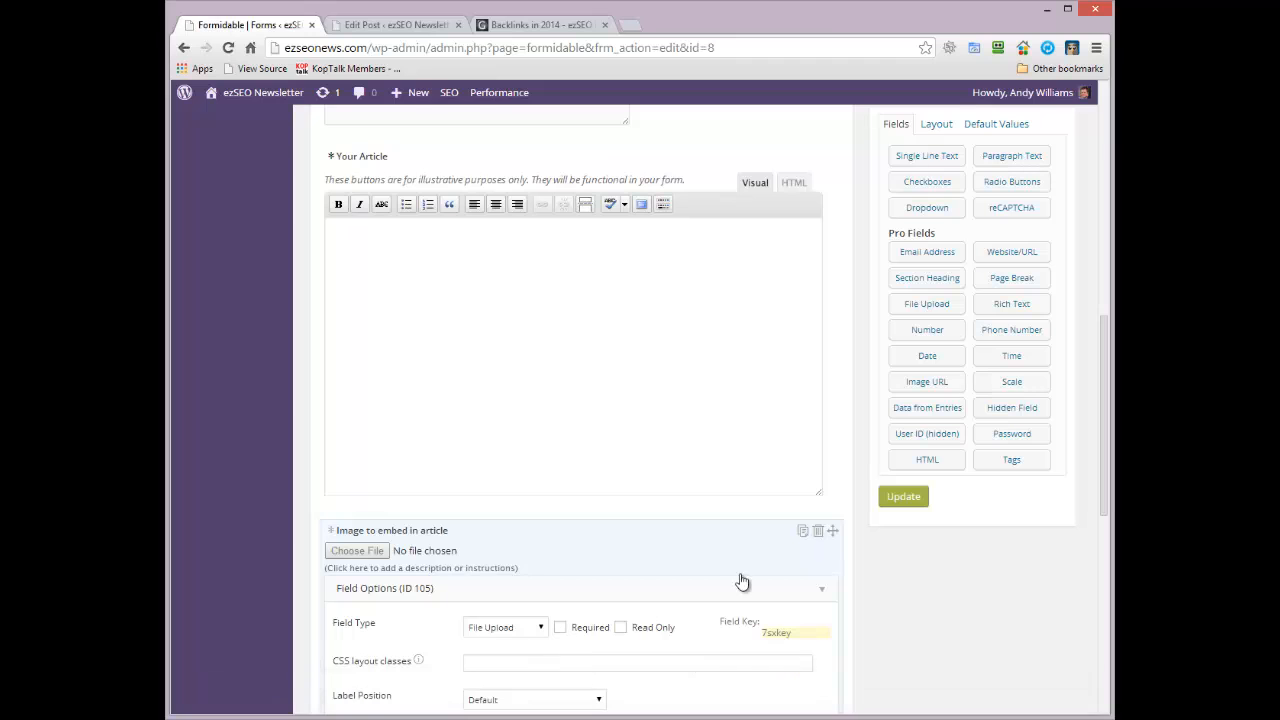
pyautogui.click(822, 594)
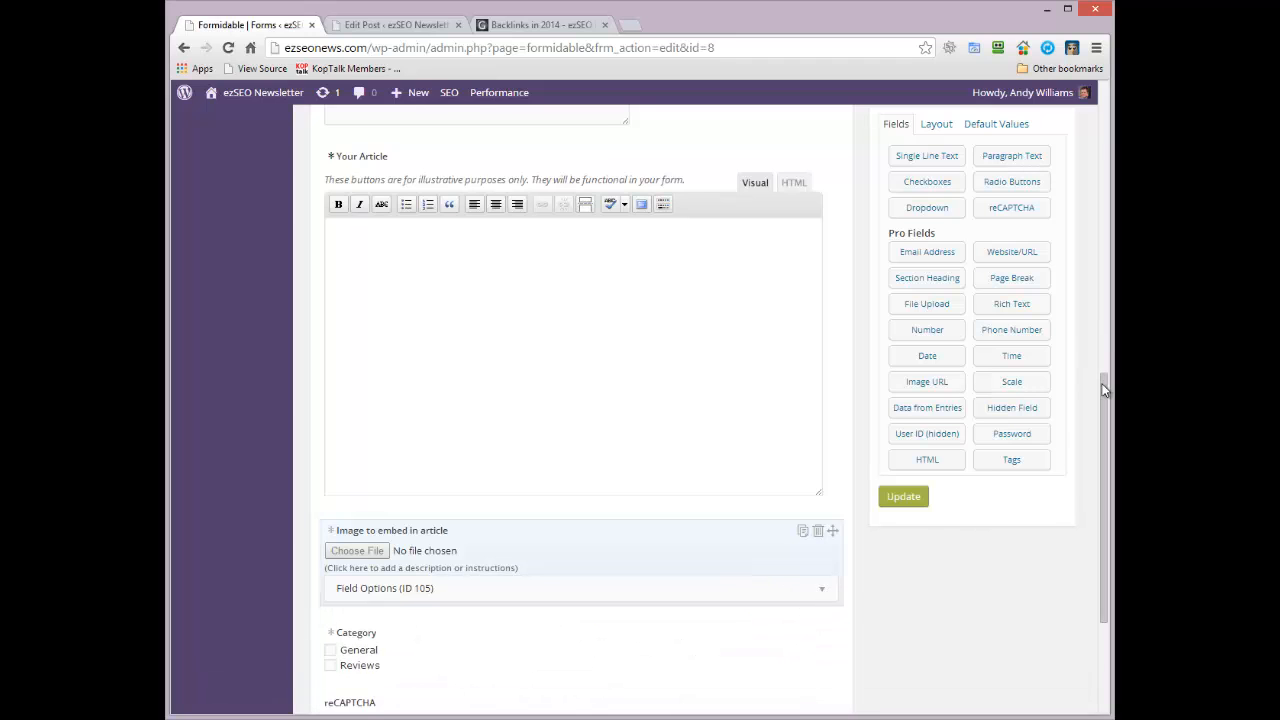
# - Update the Guest Posting Form and switch the open post editor to the All Posts list
pyautogui.moveTo(1106, 390); pyautogui.dragTo(1108, 450)
pyautogui.scroll(-1, 580, 450)
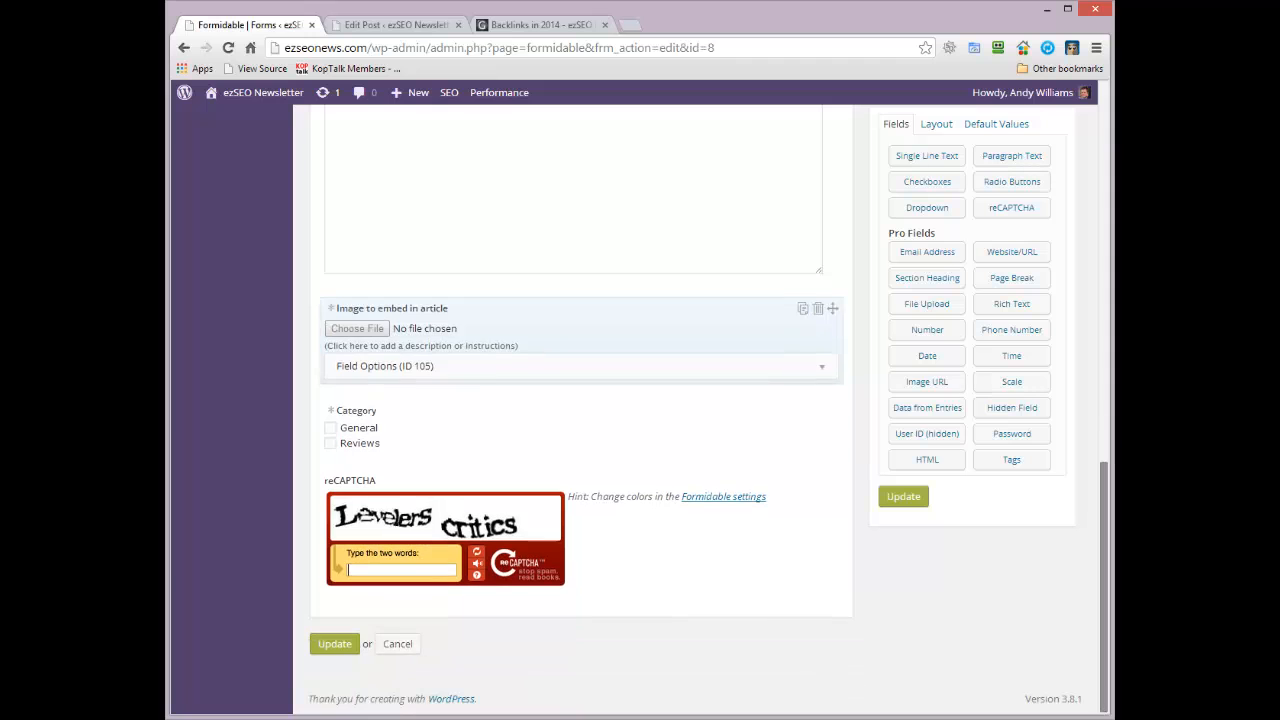
pyautogui.click(336, 652)
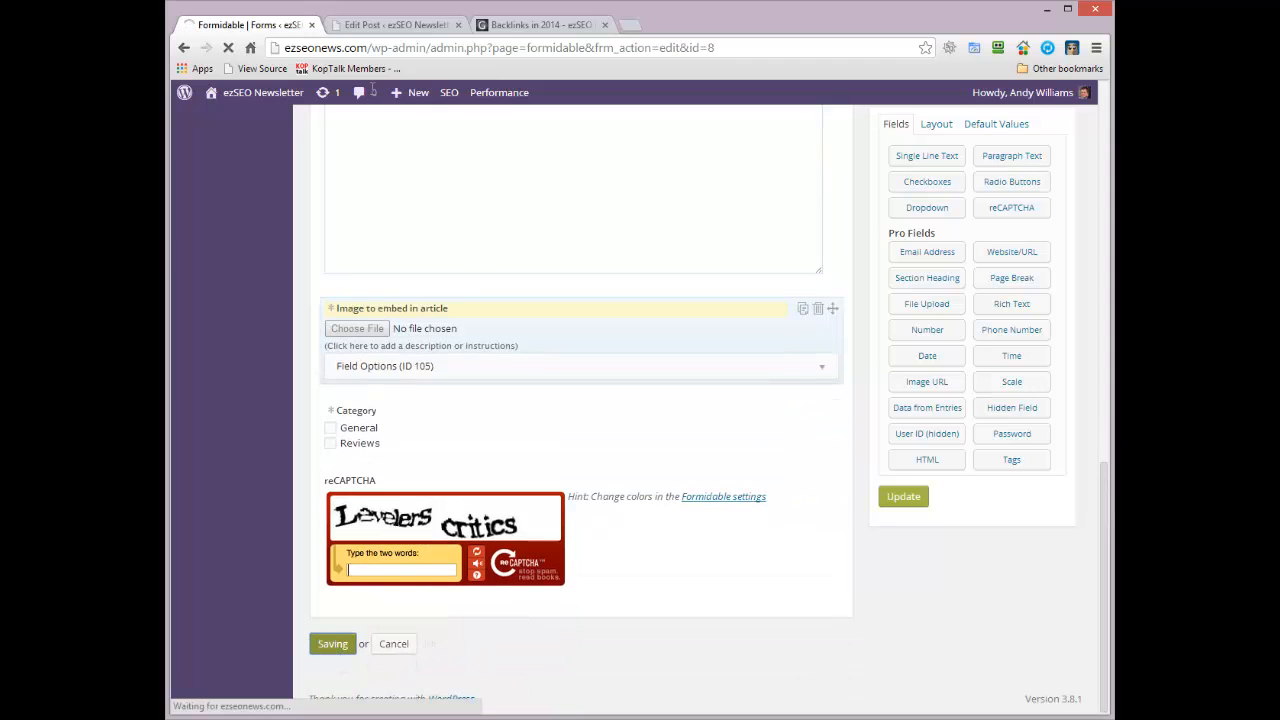
pyautogui.click(376, 25)
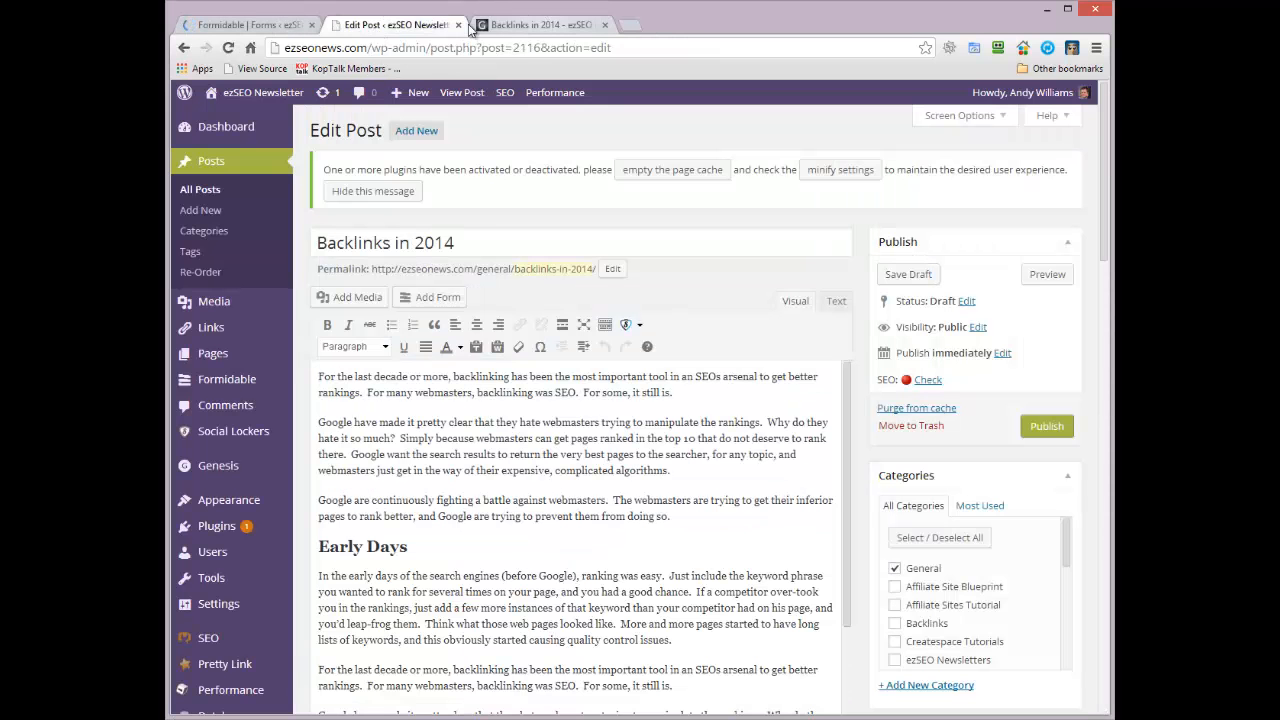
pyautogui.click(211, 191)
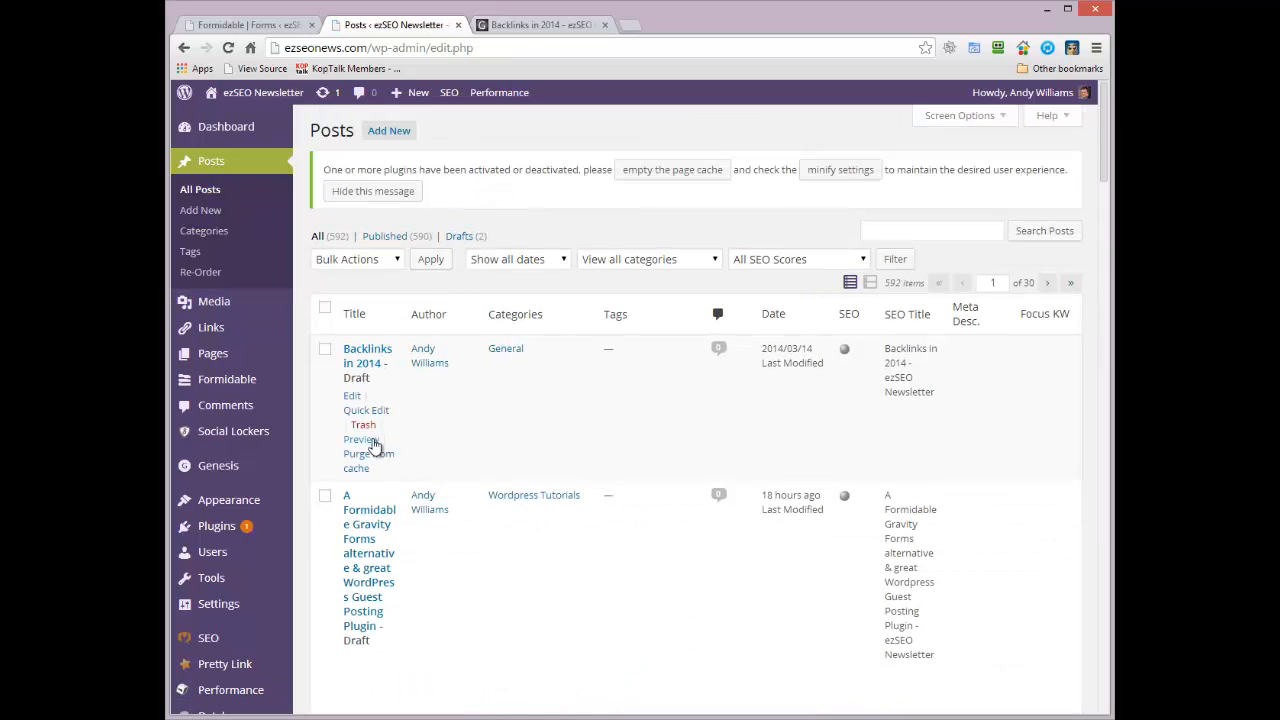
# - Open the Pages list in a separate tab and open the Submit your Guest Posts page for editing
pyautogui.click(258, 27)
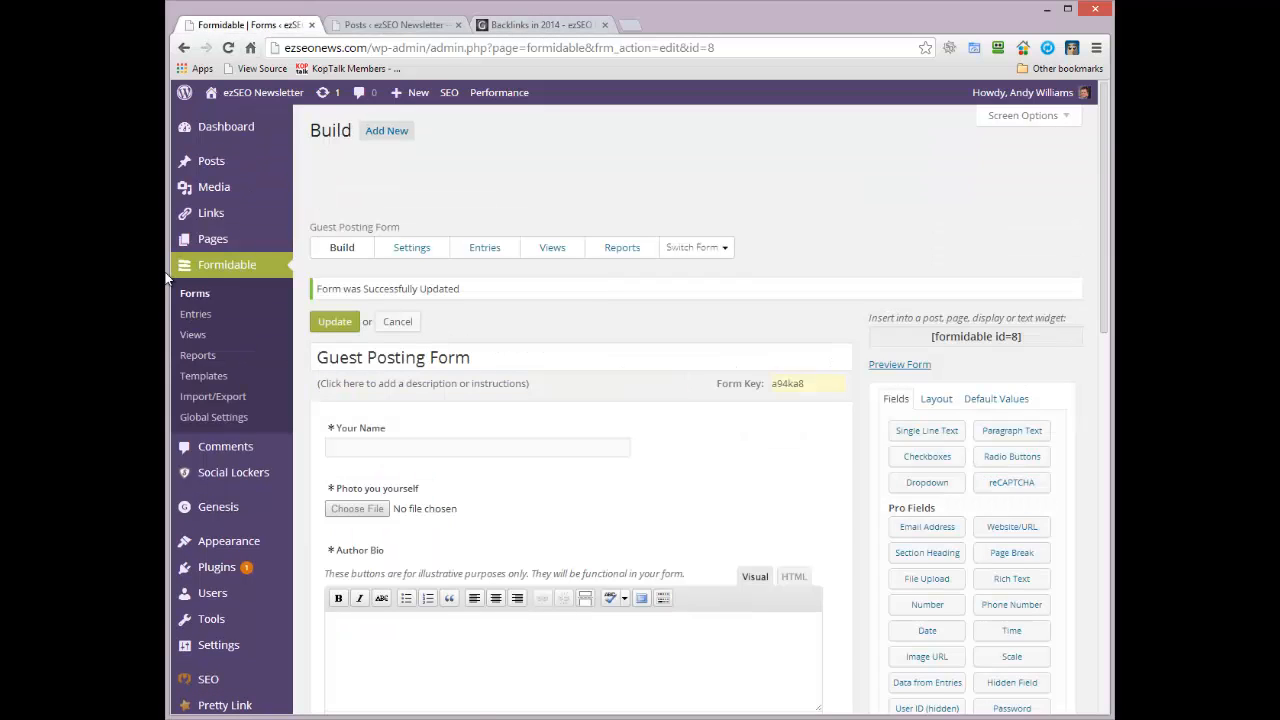
pyautogui.rightClick(222, 237)
pyautogui.click(275, 247)
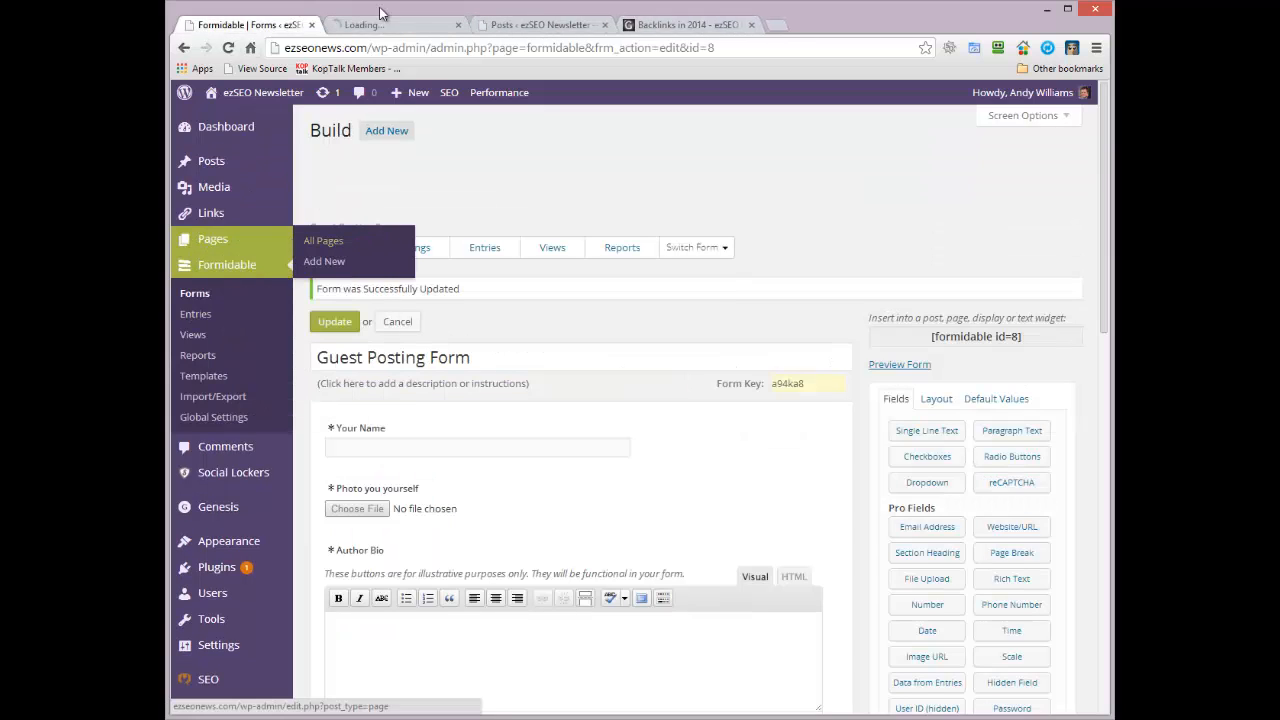
pyautogui.click(384, 26)
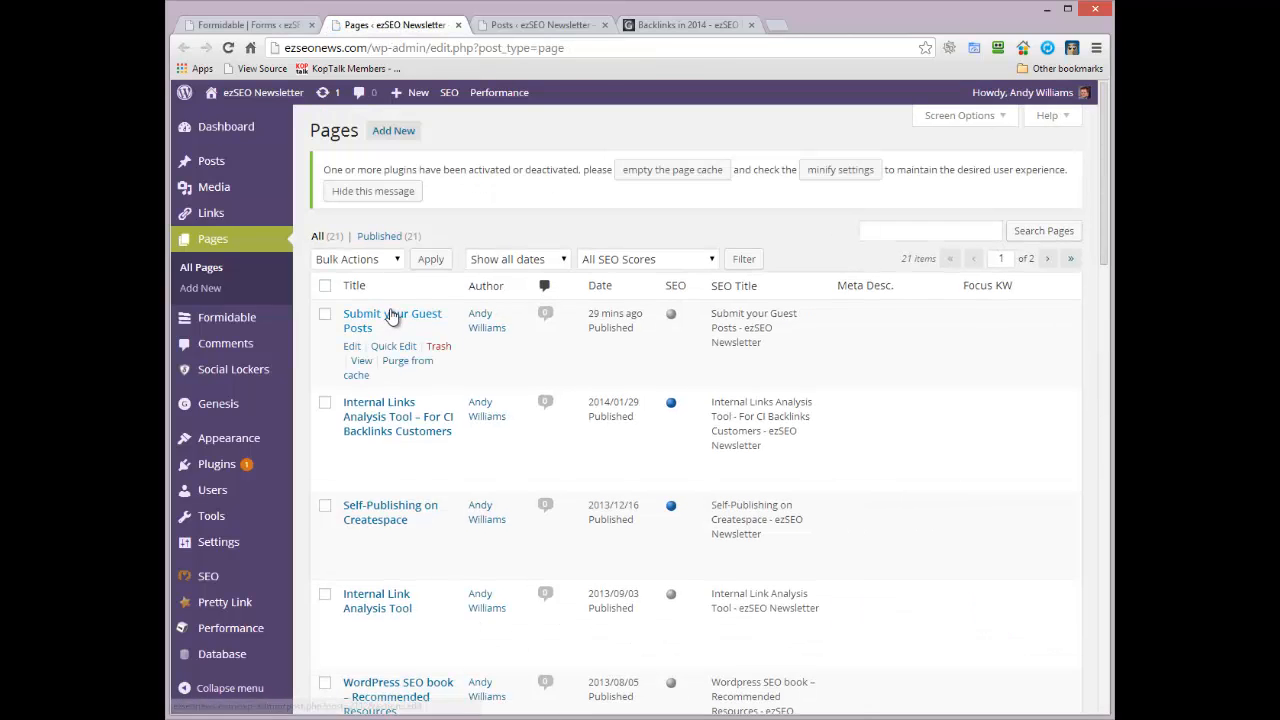
pyautogui.click(392, 316)
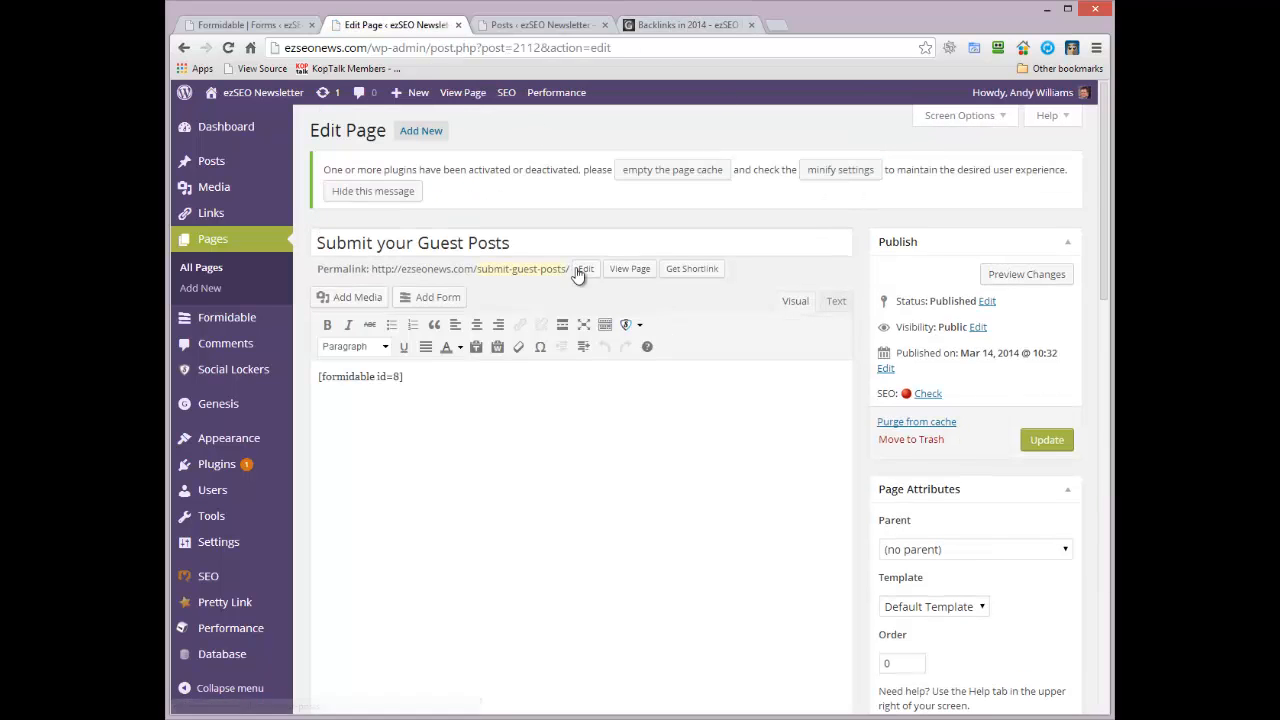
# - View the live Submit your Guest Posts page in a new tab, close its editor, and look through the form's fields
pyautogui.rightClick(631, 269)
pyautogui.click(650, 279)
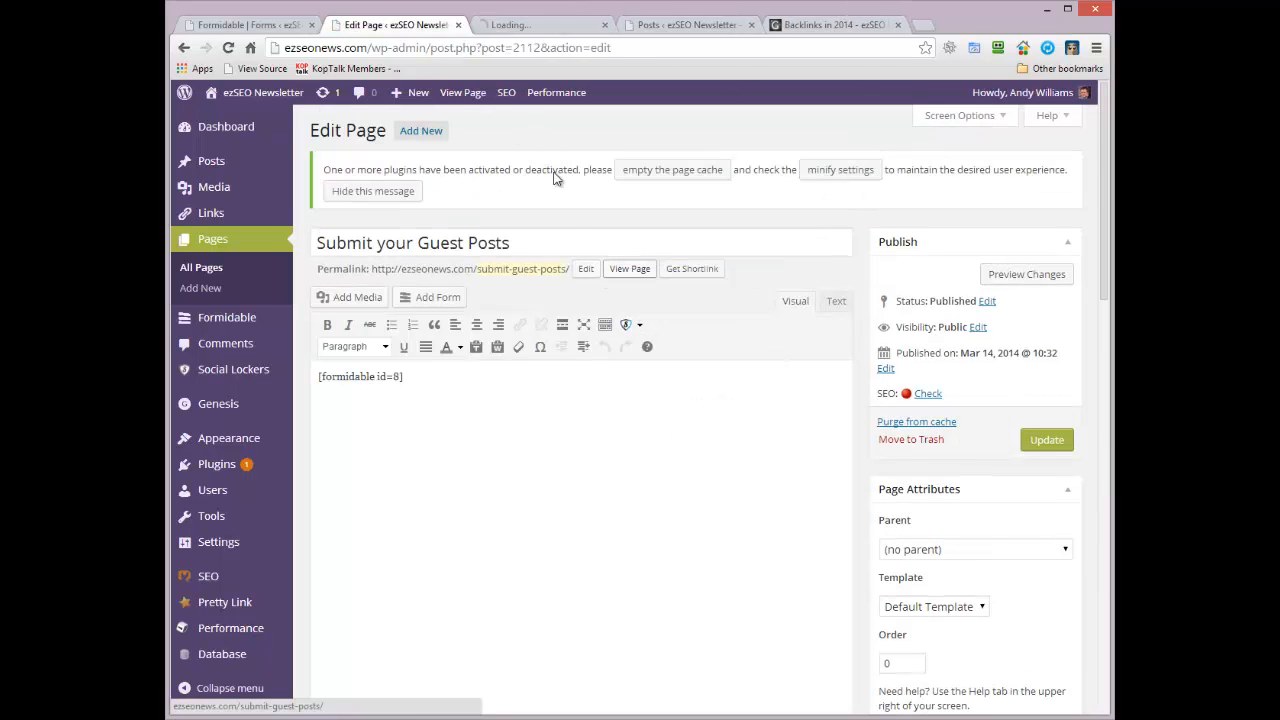
pyautogui.click(458, 24)
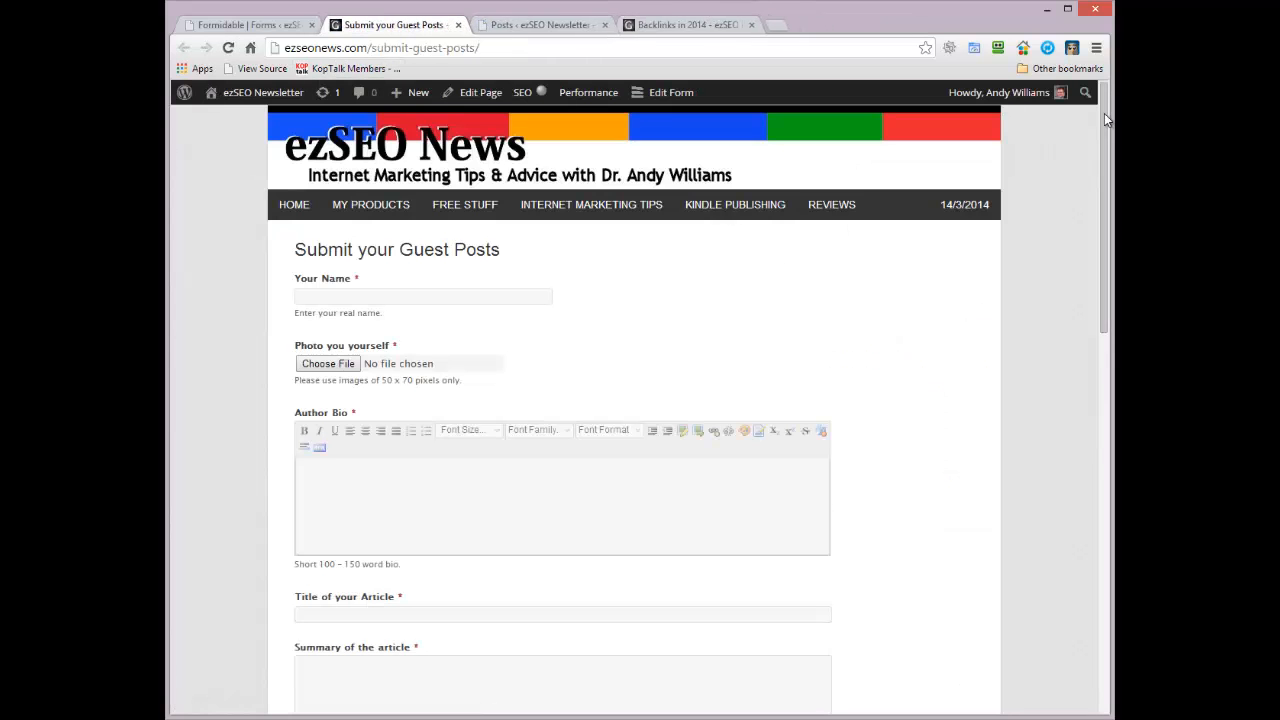
pyautogui.moveTo(1104, 113); pyautogui.dragTo(1104, 368)
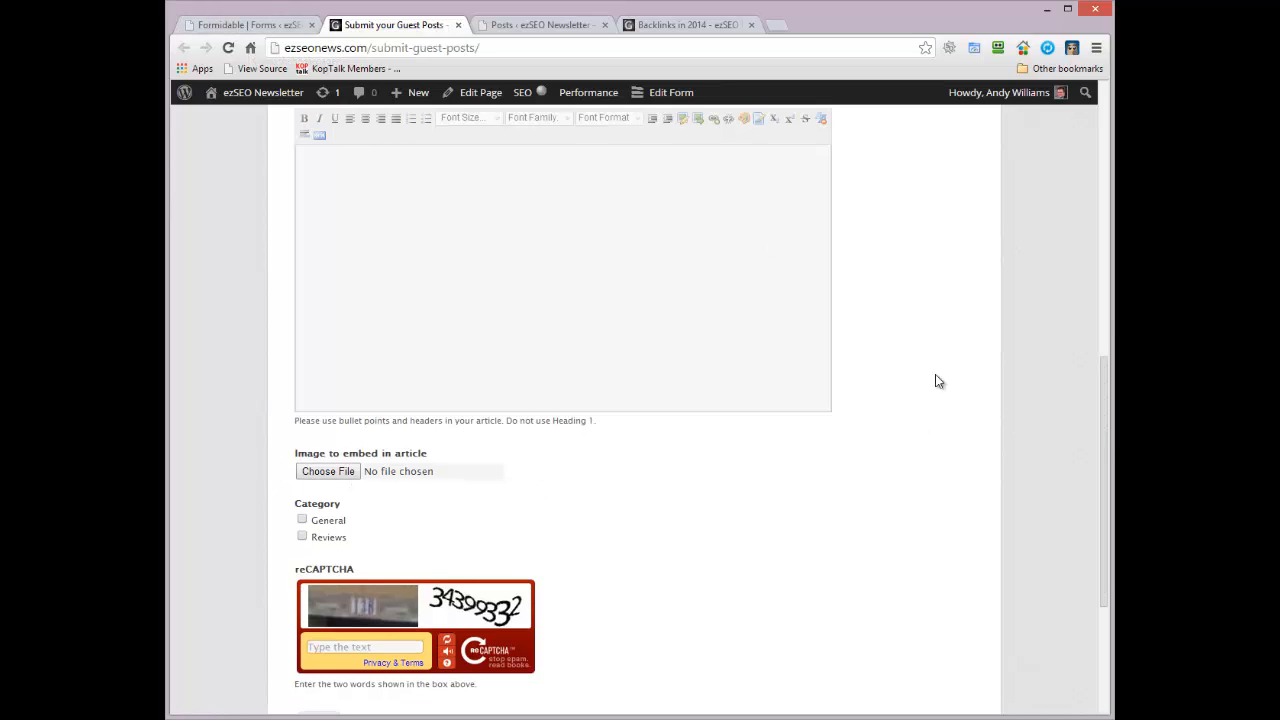
pyautogui.moveTo(1103, 388); pyautogui.dragTo(1103, 140)
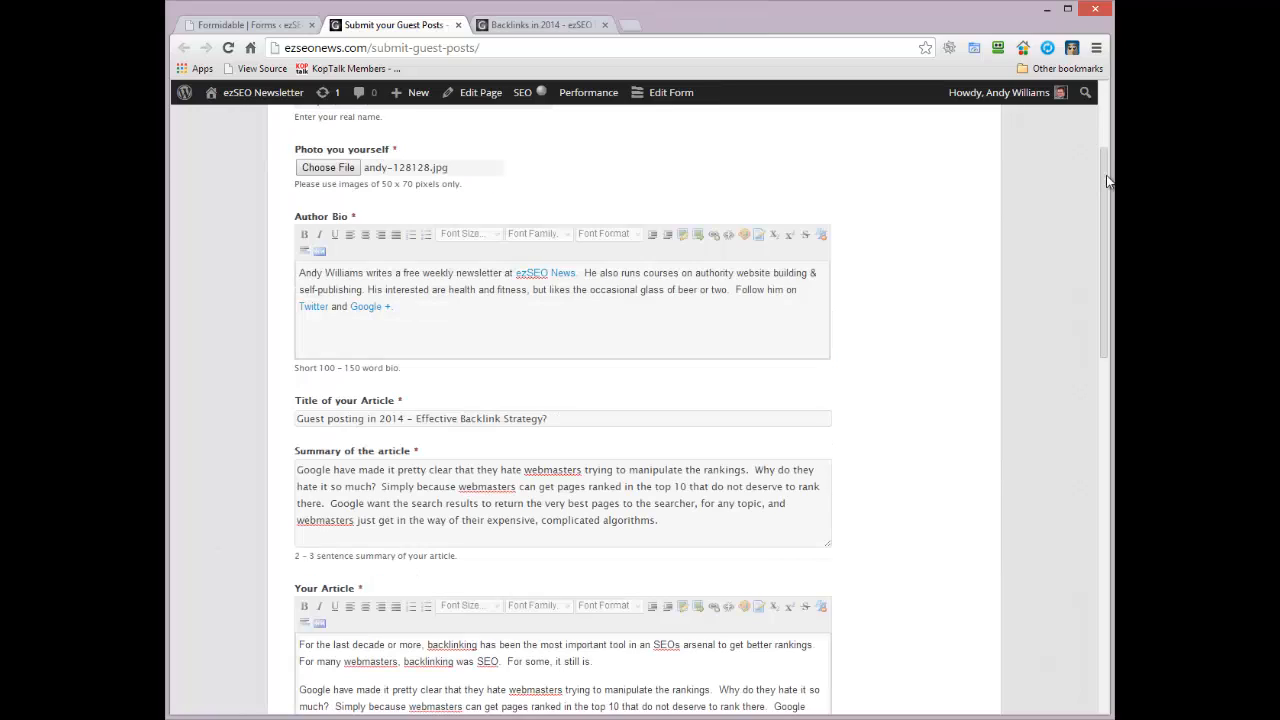
# - Enter the reCAPTCHA verification text on the completed guest post form and submit it
pyautogui.moveTo(1106, 168); pyautogui.dragTo(1108, 528)
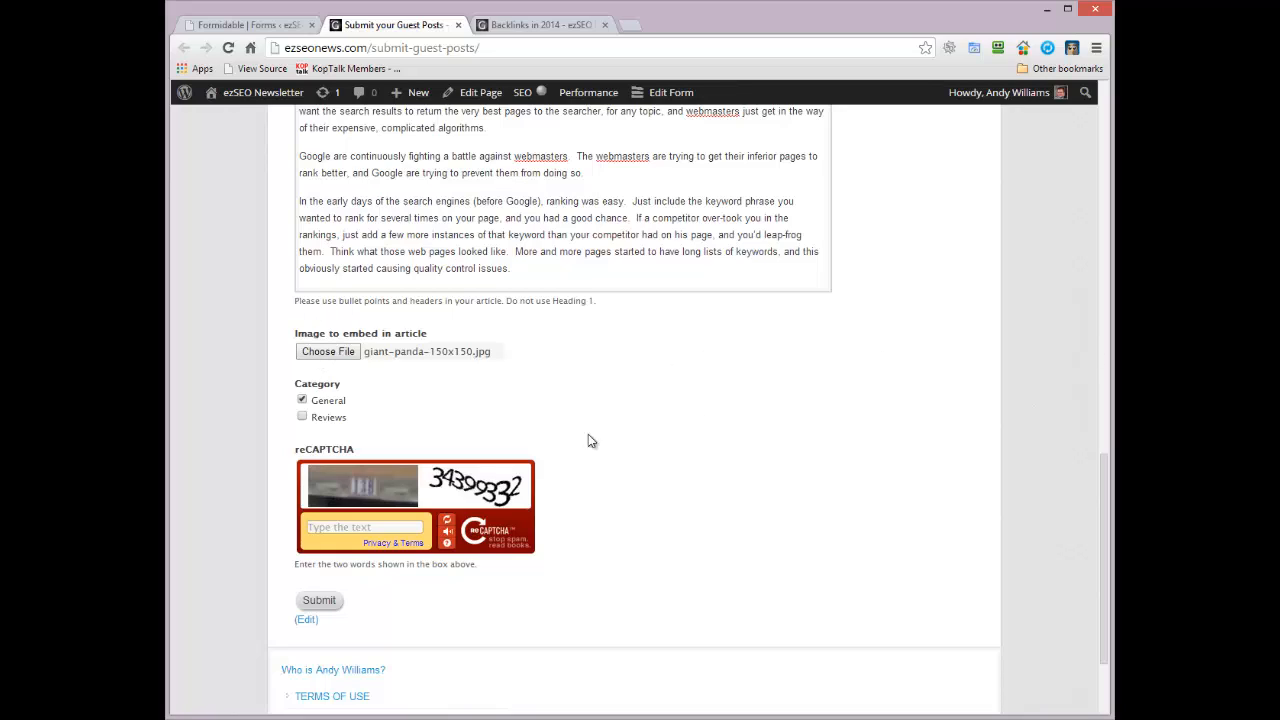
pyautogui.click(415, 524)
pyautogui.write('138 34399332')
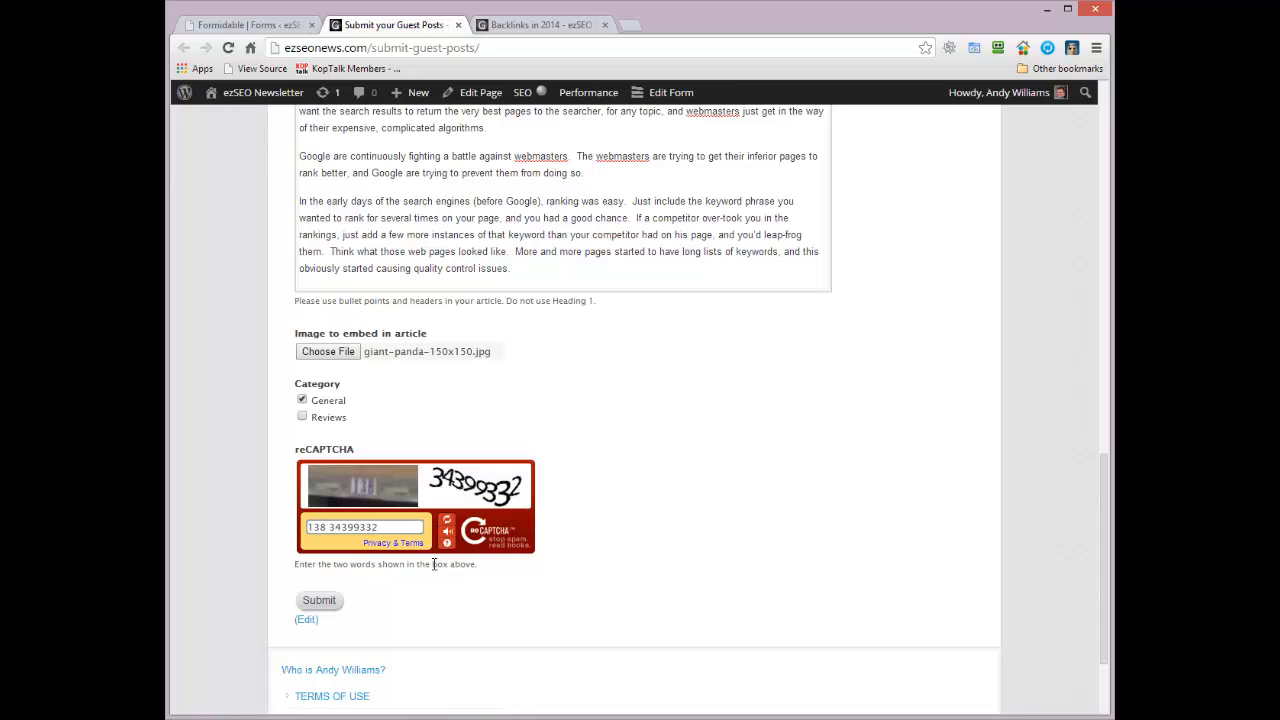
pyautogui.click(325, 601)
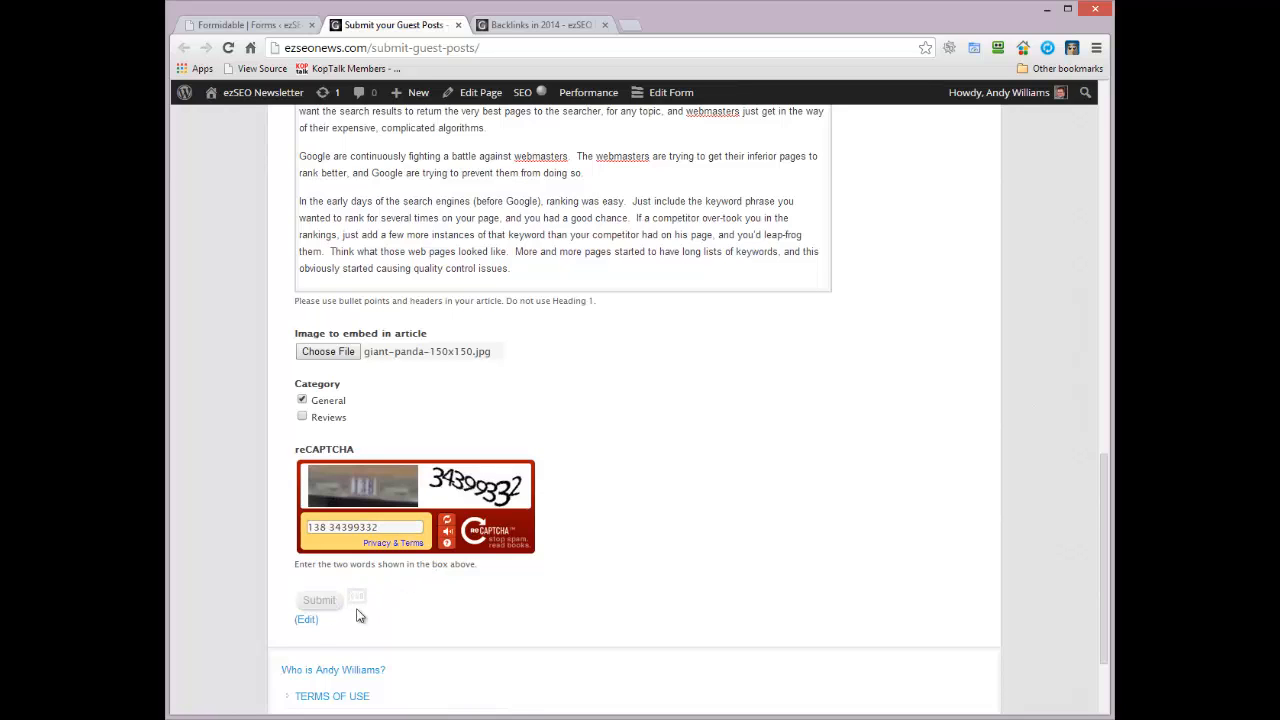
# - Open the All Posts list from the old post preview and move the "Backlinks in 2014" draft to the trash
pyautogui.click(485, 33)
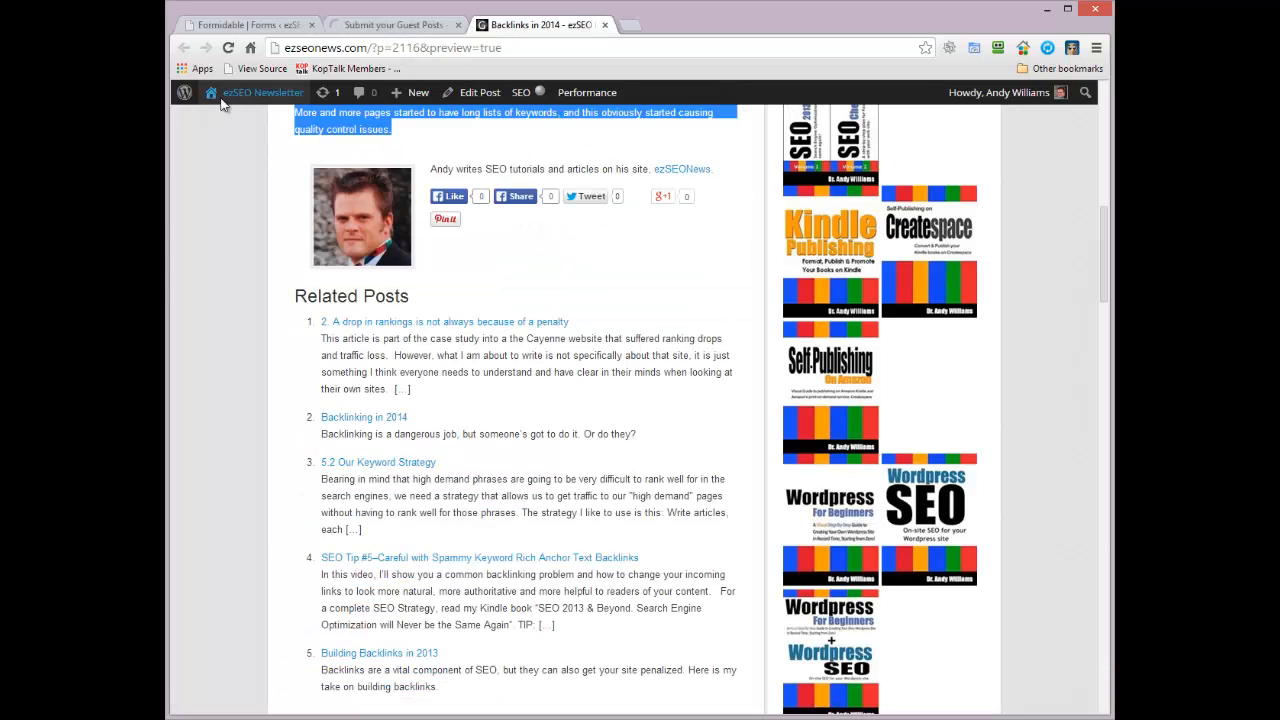
pyautogui.click(240, 94)
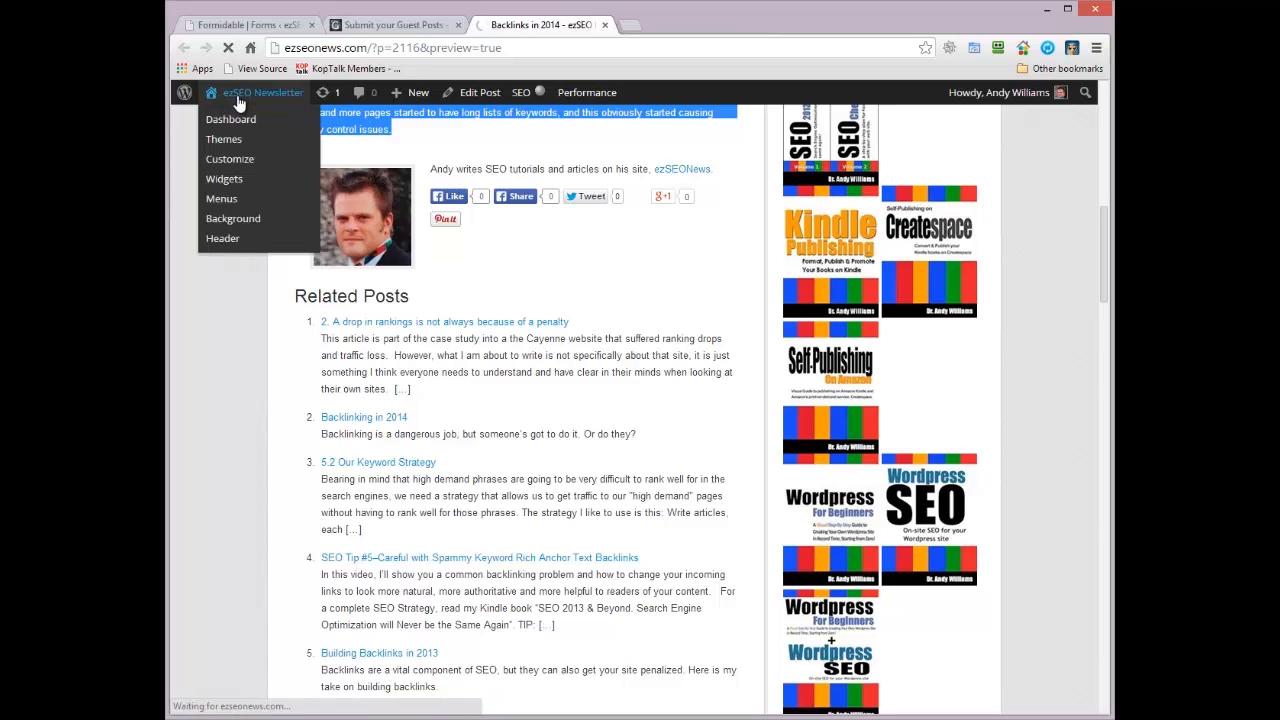
pyautogui.click(376, 27)
pyautogui.click(560, 24)
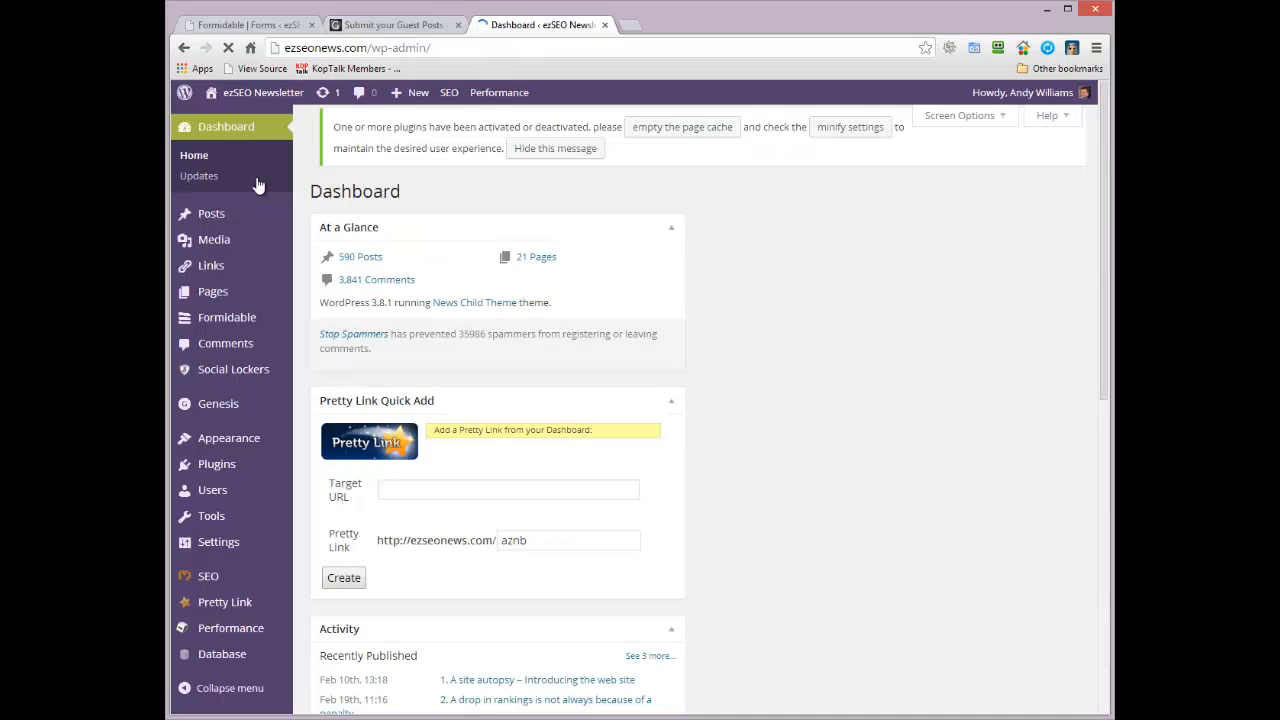
pyautogui.click(197, 217)
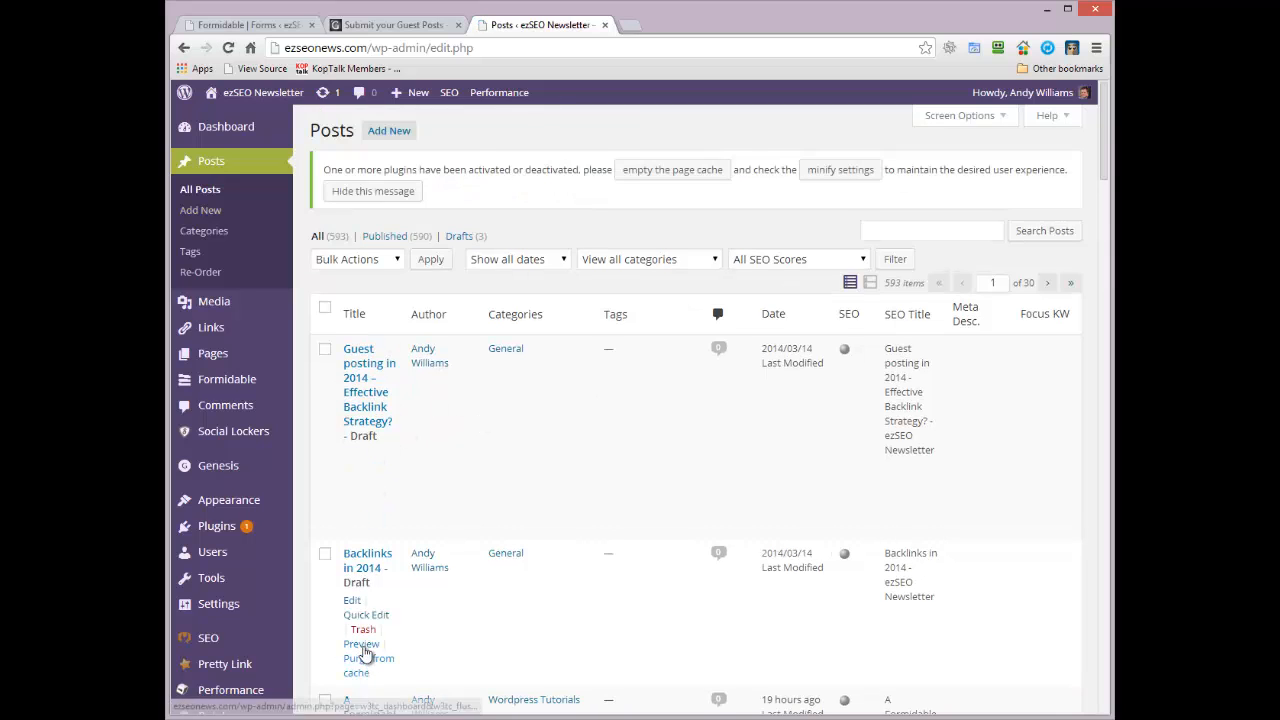
pyautogui.click(363, 631)
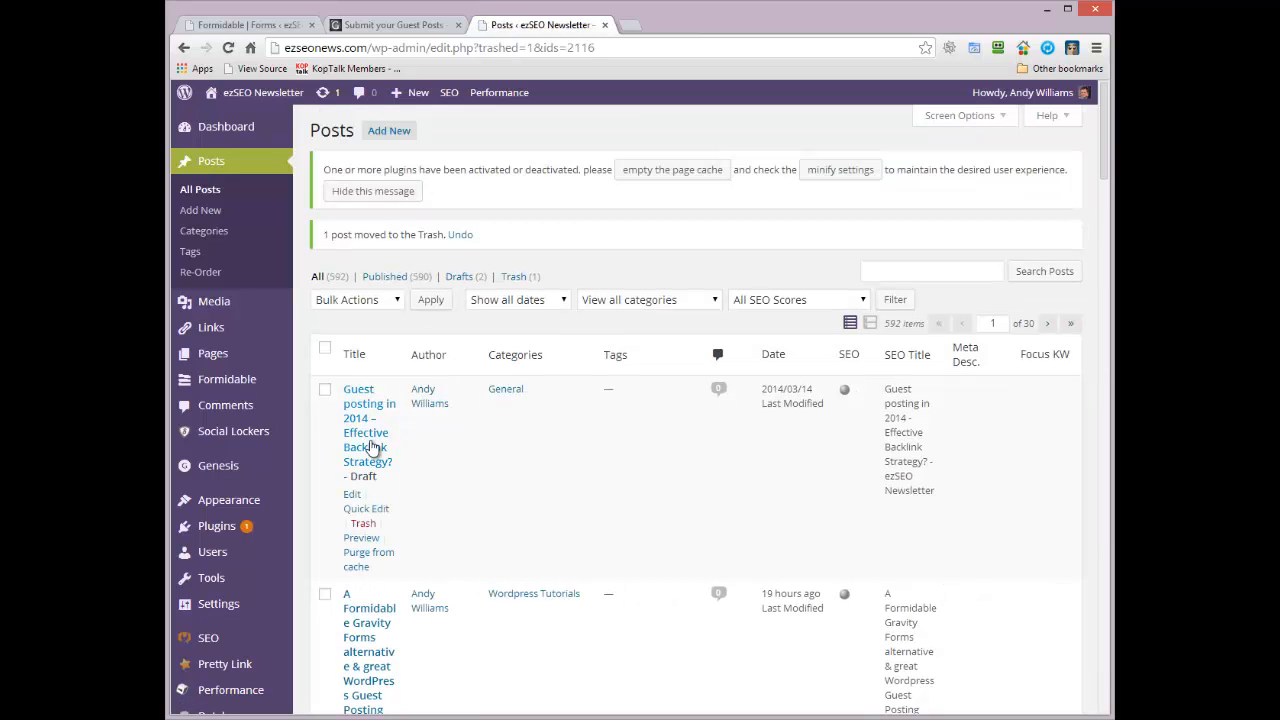
# - Preview the "Guest posting in 2014 – Effective Backlink Strategy?" draft and check its article, images and author bio
pyautogui.click(366, 438)
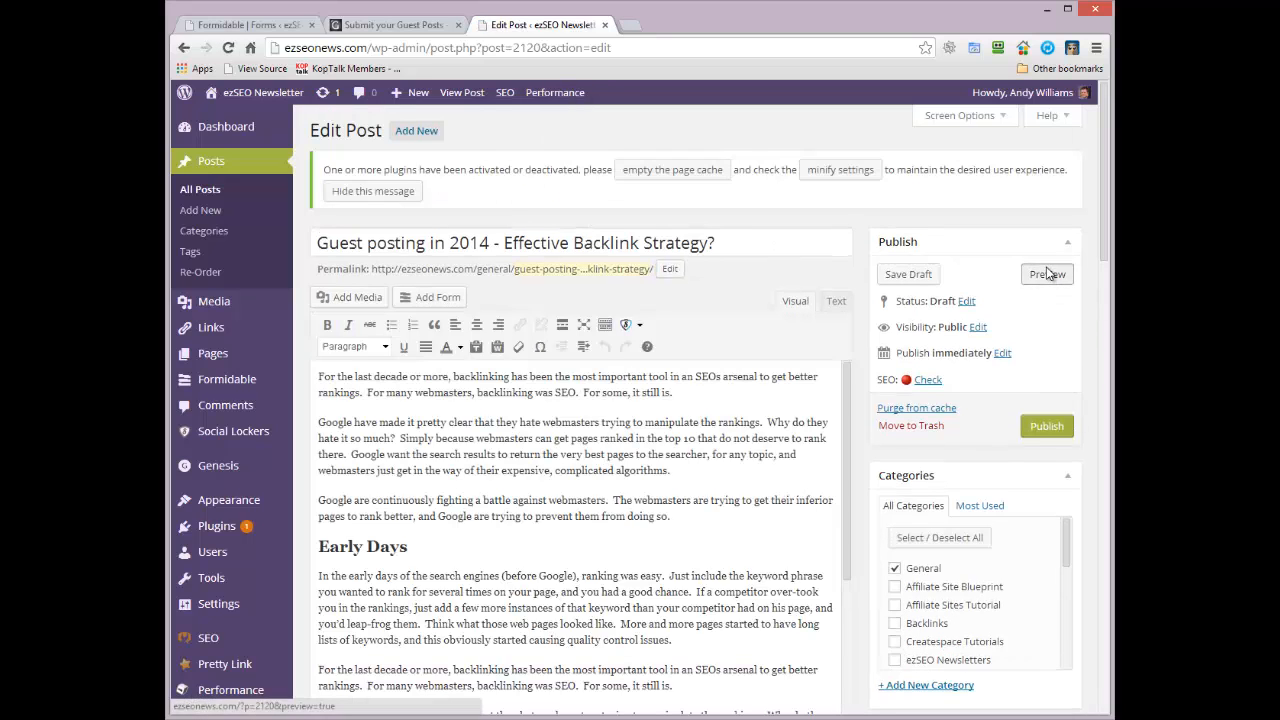
pyautogui.click(1047, 274)
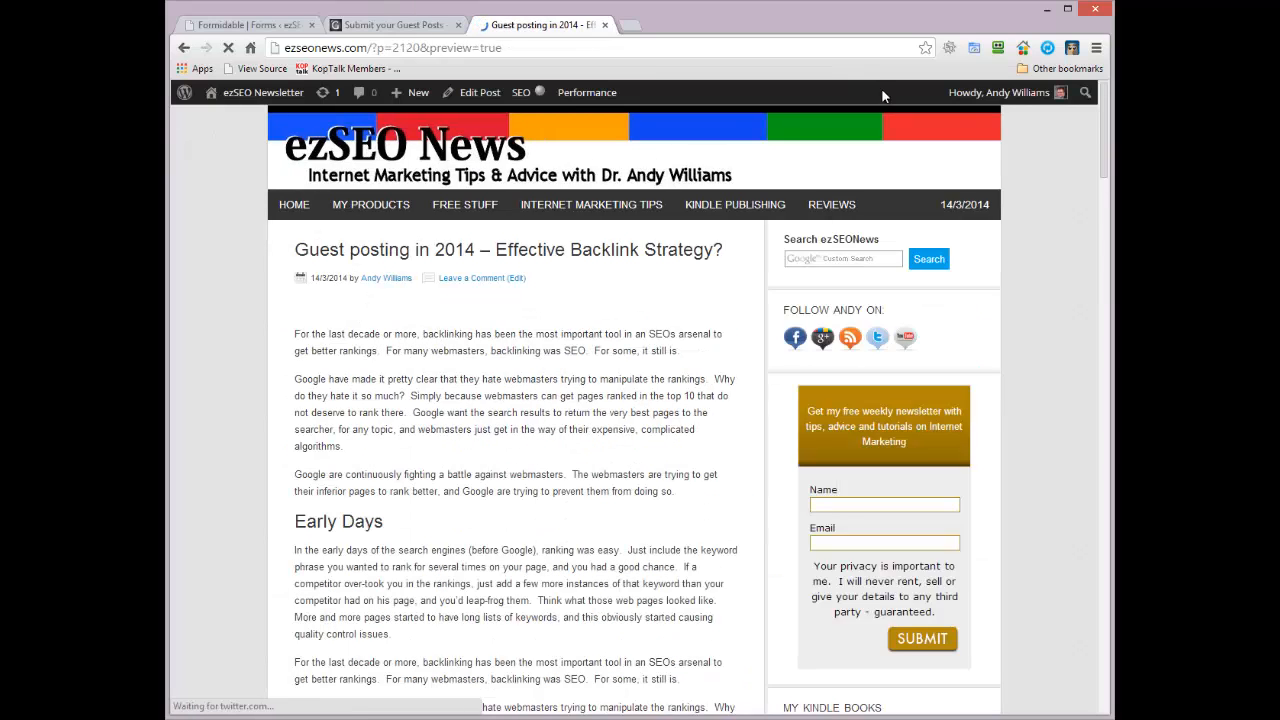
pyautogui.moveTo(1108, 133); pyautogui.dragTo(1105, 188)
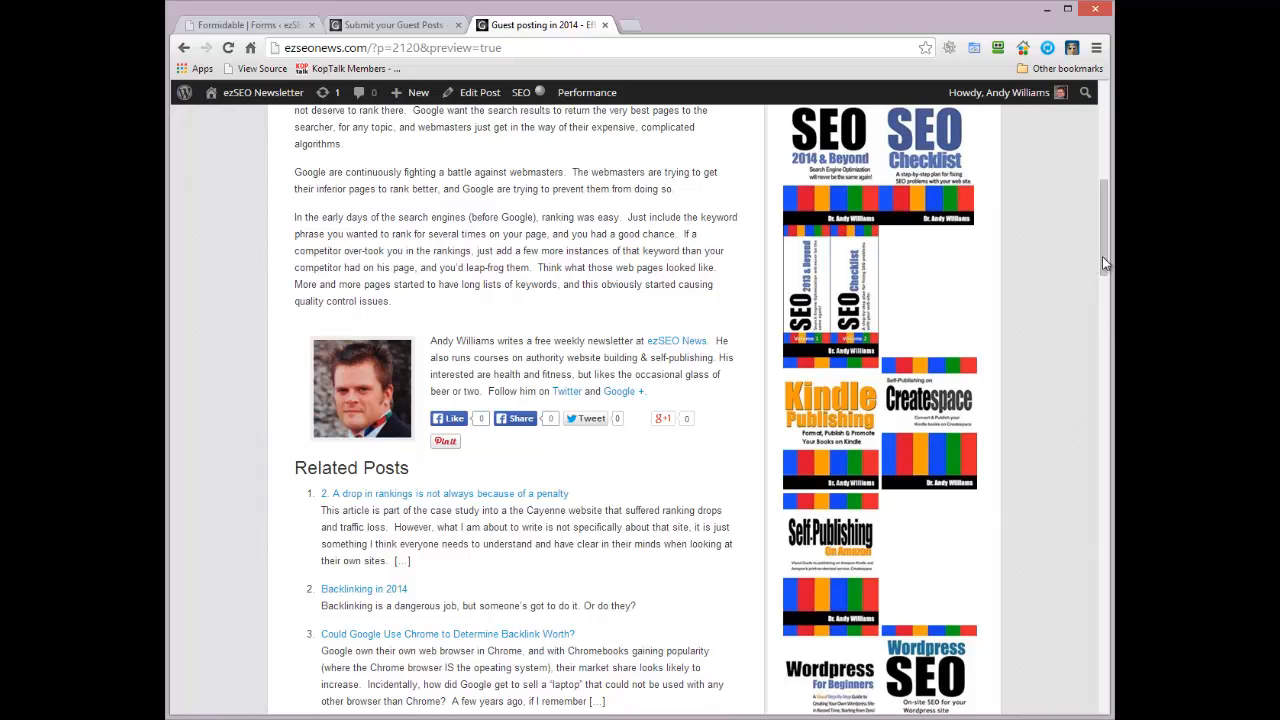
pyautogui.moveTo(1102, 256); pyautogui.dragTo(1102, 158)
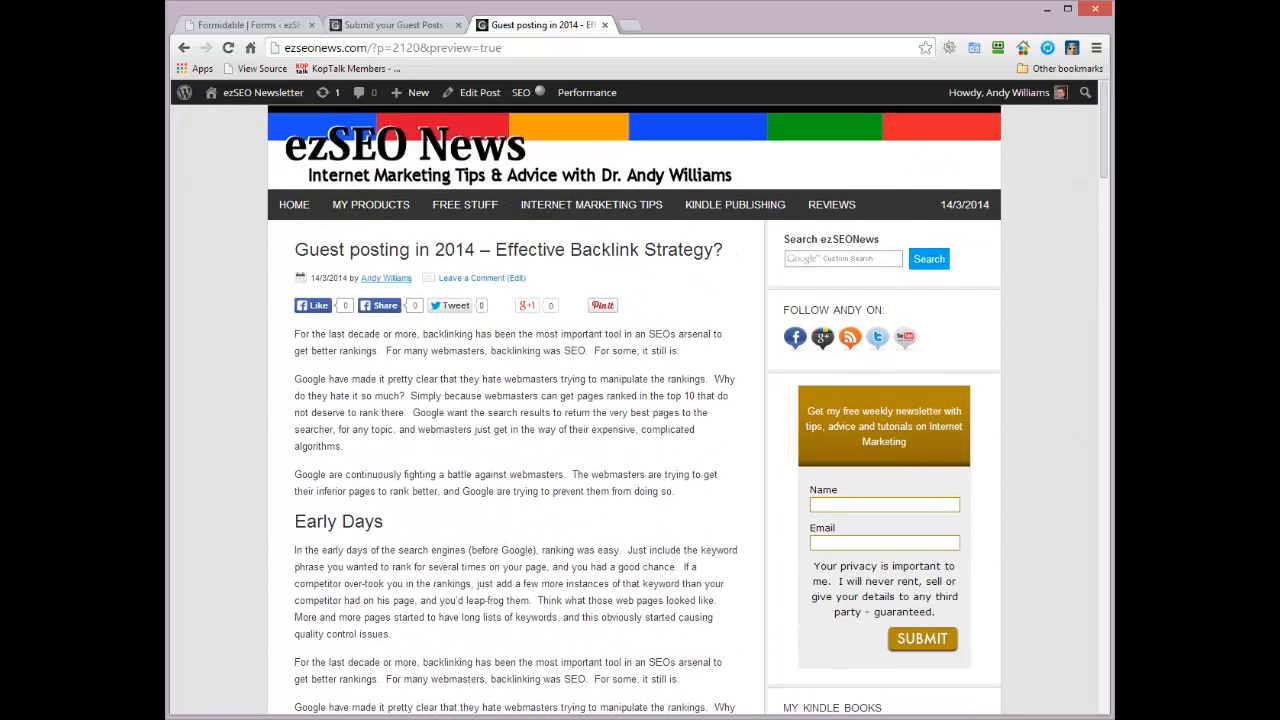
# - Open the Guest Posting Form's Create Posts settings and review the Customize Content template
pyautogui.click(220, 25)
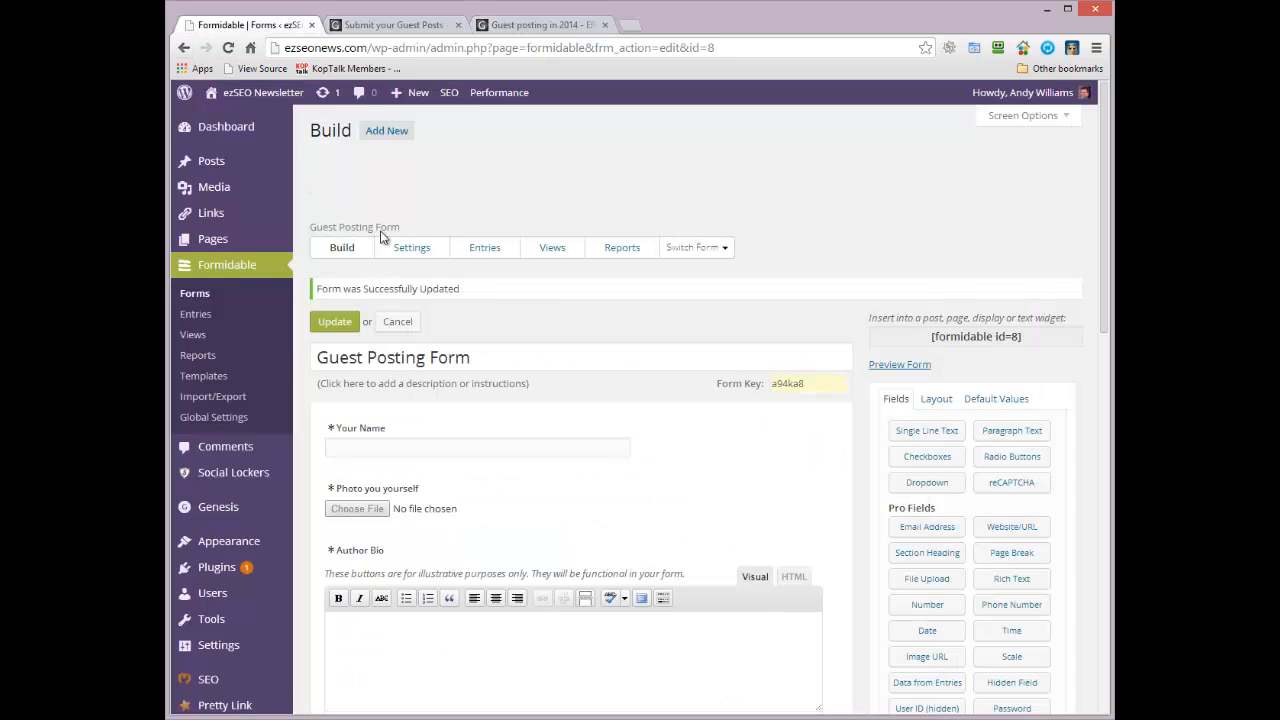
pyautogui.click(424, 251)
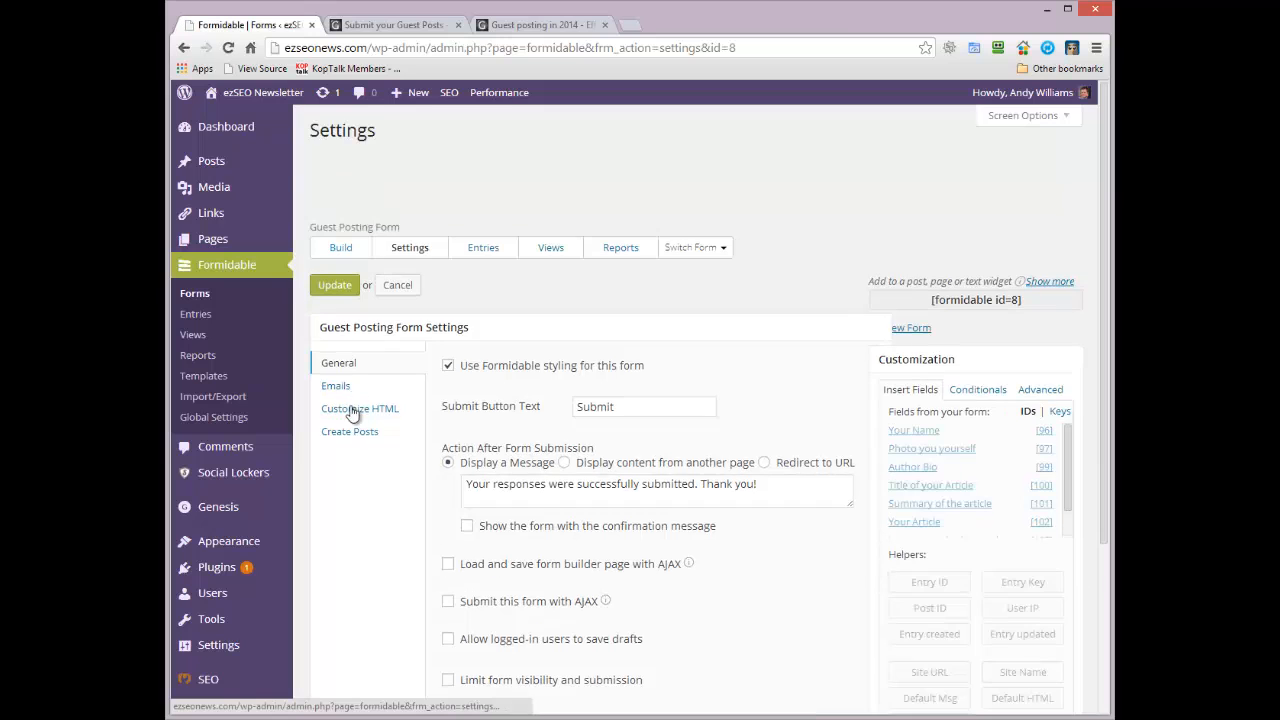
pyautogui.click(359, 439)
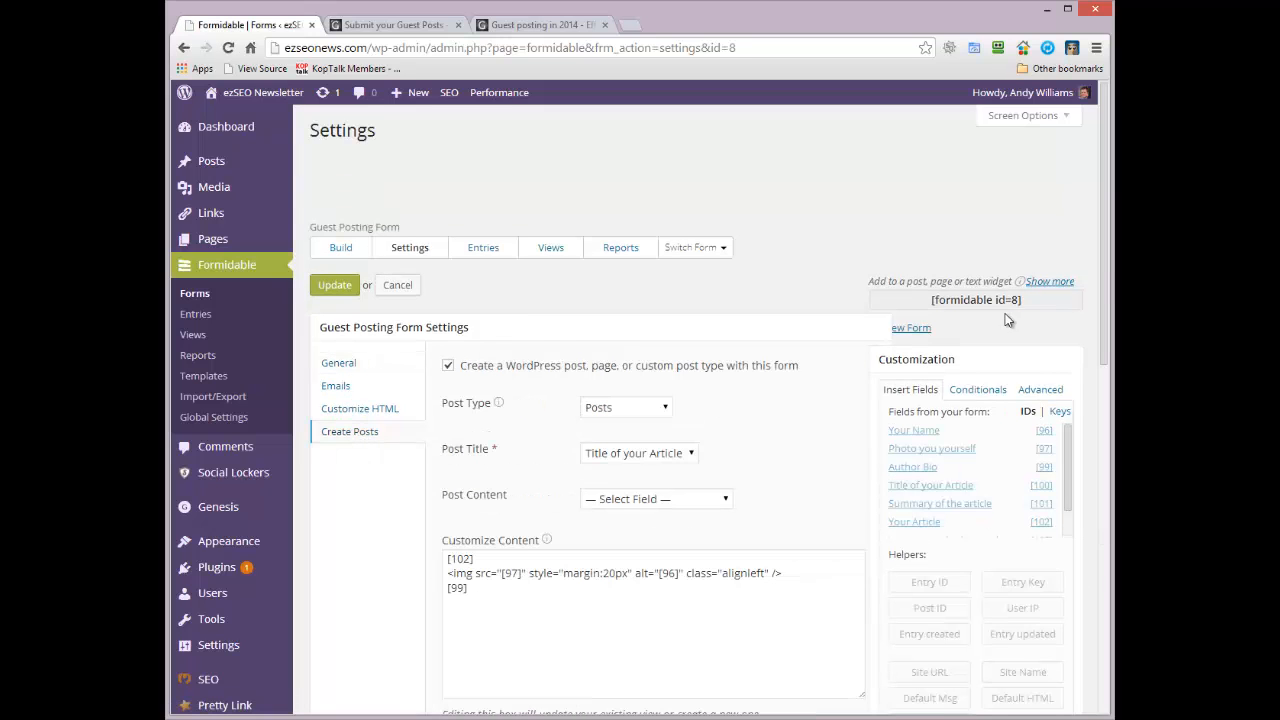
pyautogui.moveTo(1103, 232); pyautogui.dragTo(1103, 310)
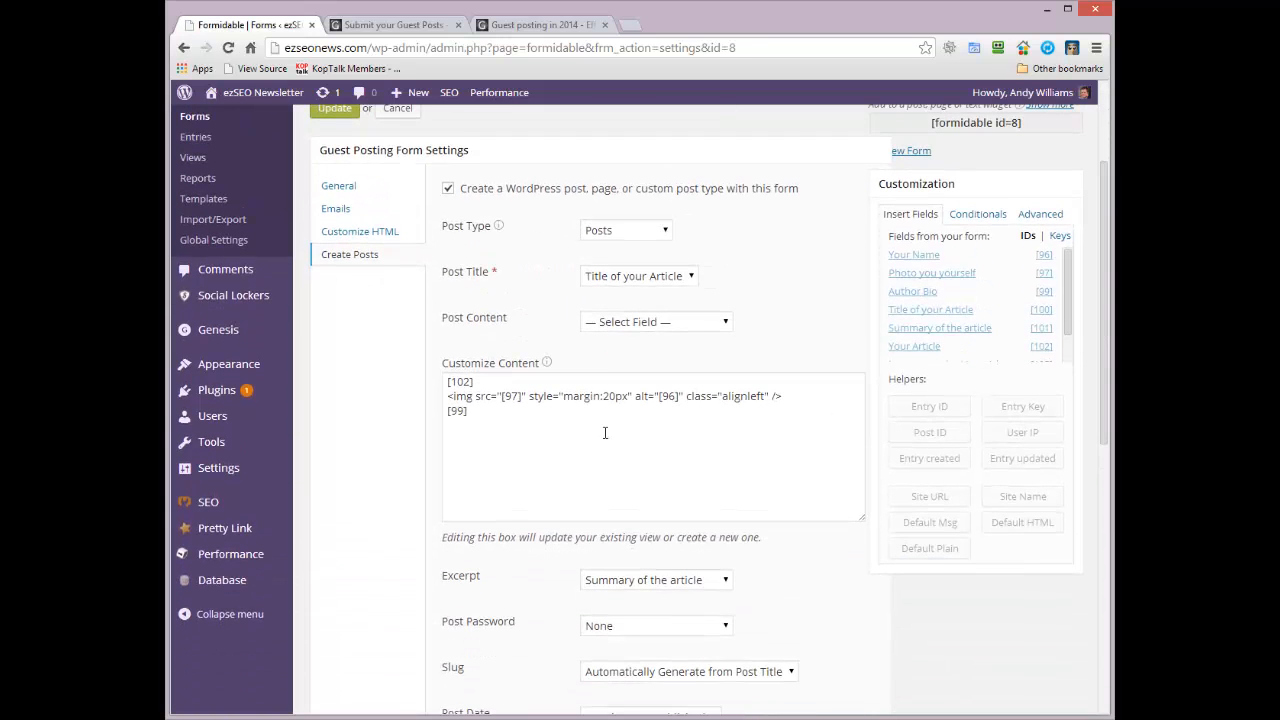
pyautogui.moveTo(444, 382); pyautogui.dragTo(797, 421)
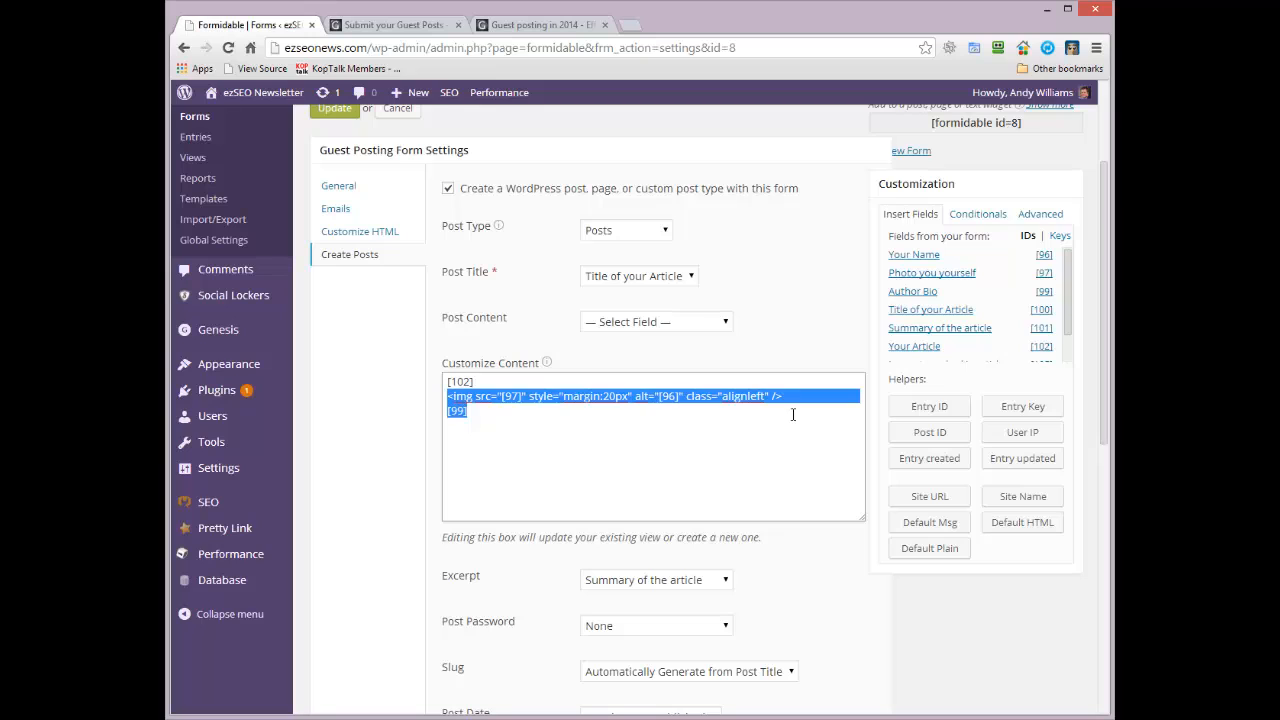
pyautogui.click(483, 383)
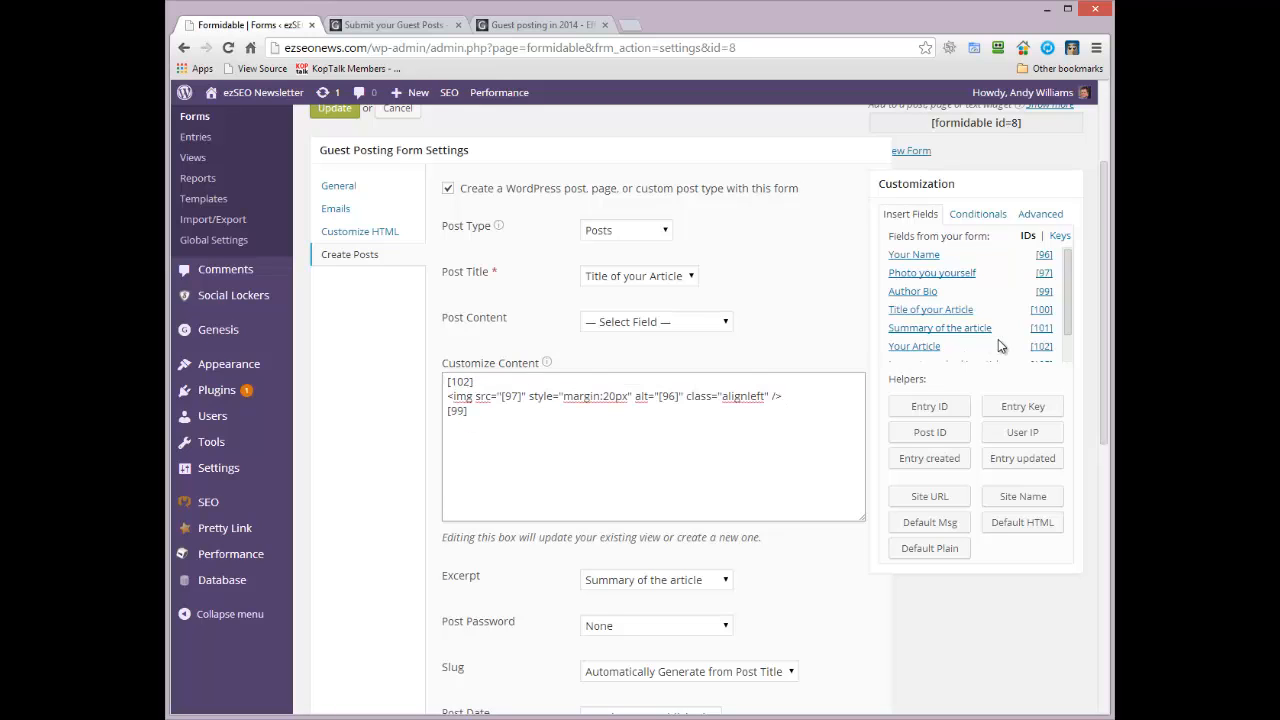
# - Duplicate the author photo's img line on its own line above [102] in the Customize Content template
pyautogui.moveTo(802, 401); pyautogui.dragTo(420, 398)
pyautogui.click(769, 390)
pyautogui.moveTo(784, 397); pyautogui.dragTo(433, 398)
pyautogui.hotkey('ctrl', 'c')
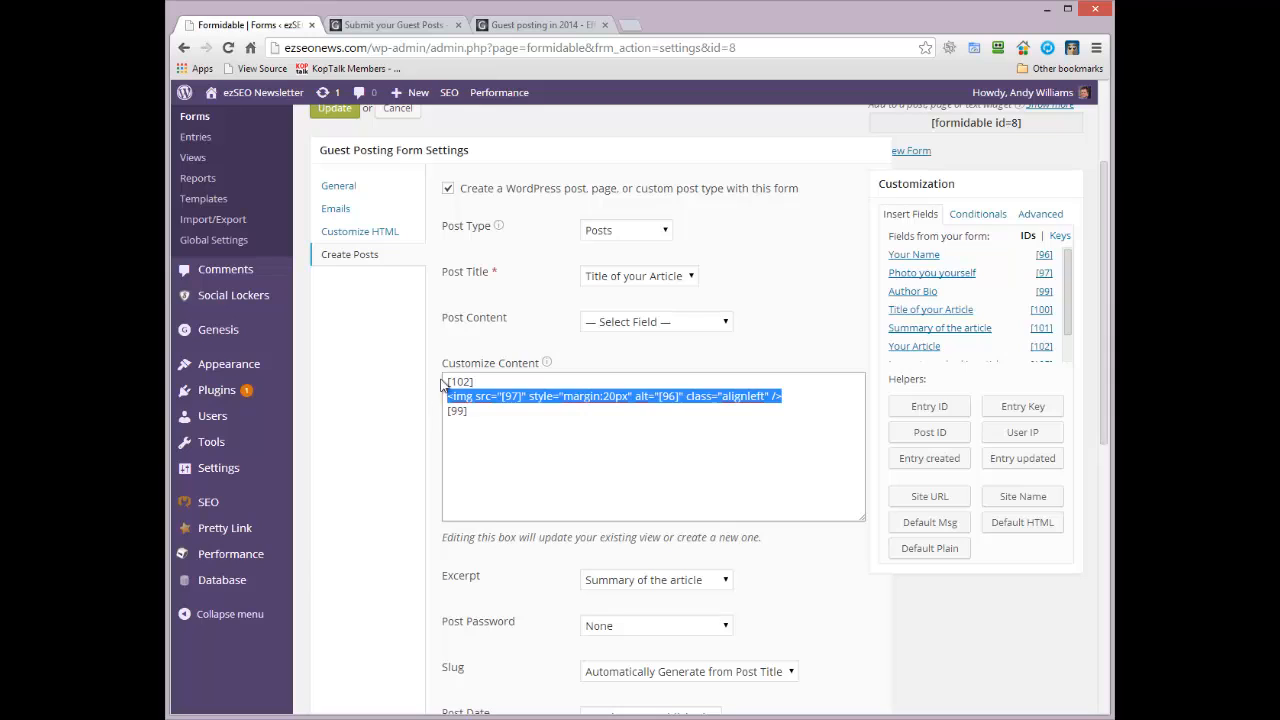
pyautogui.click(444, 382)
pyautogui.hotkey('ctrl', 'v')
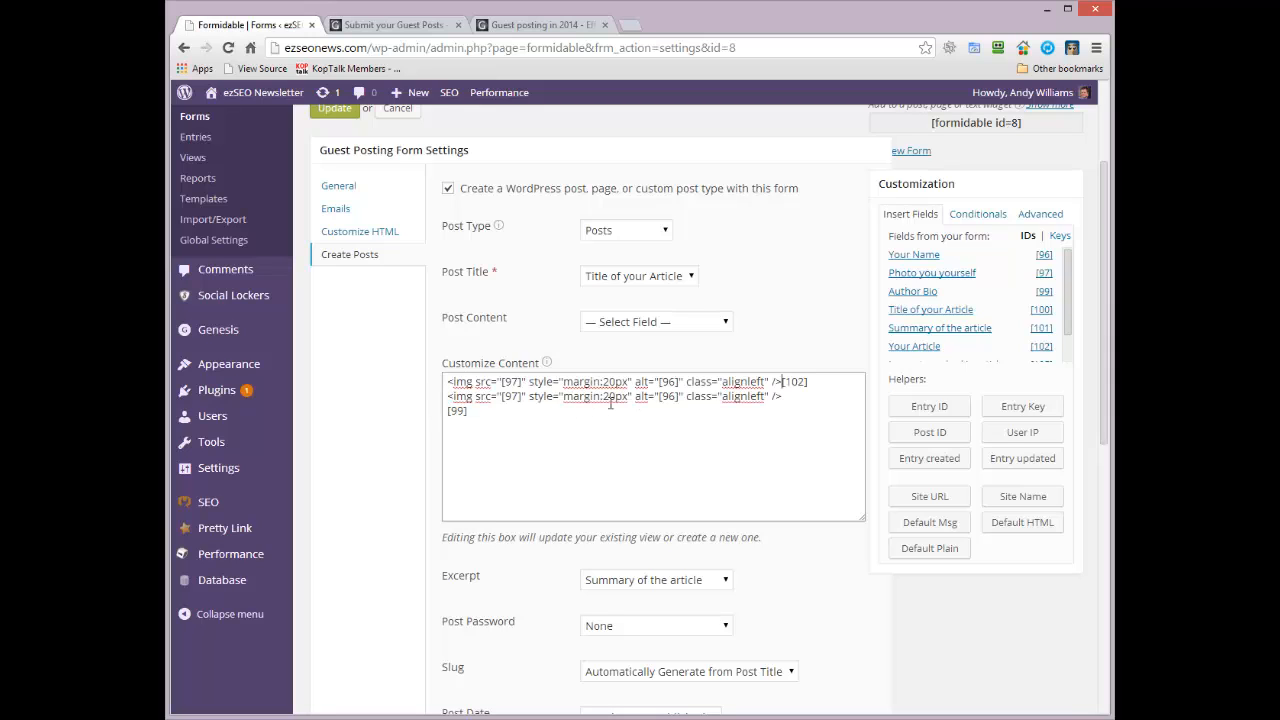
pyautogui.press('Return')
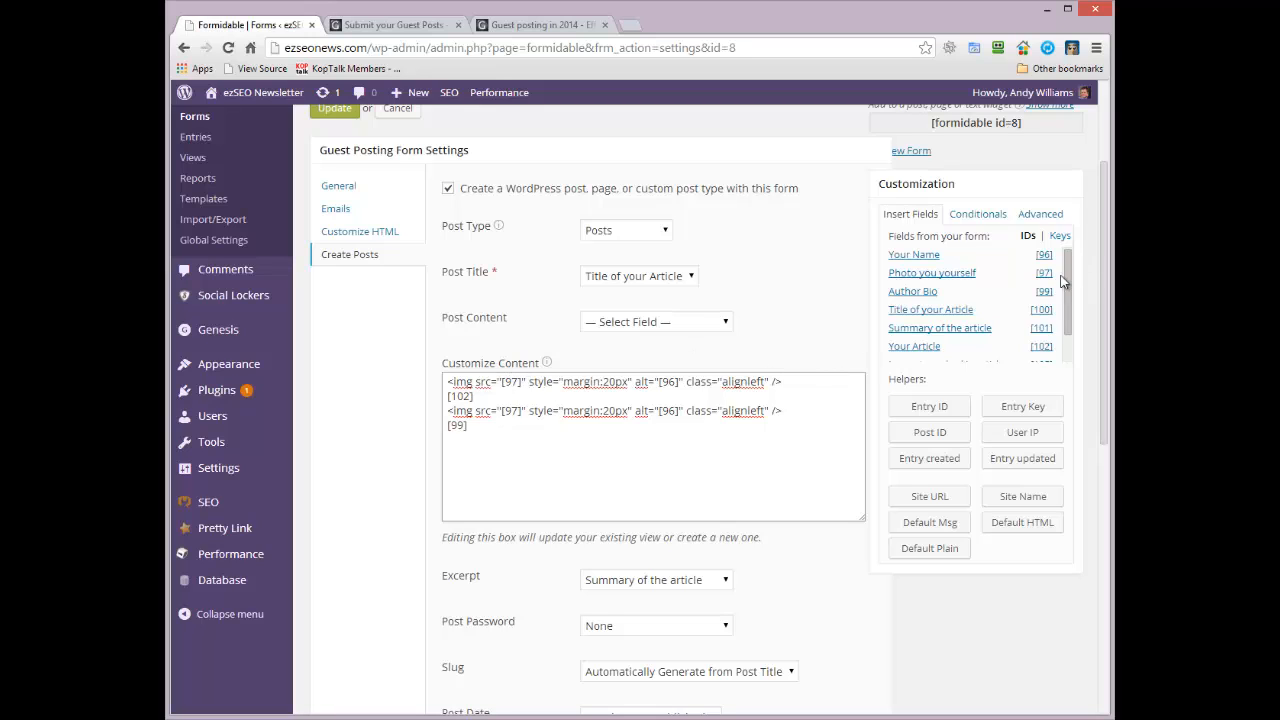
# - Set the copied image tag's source to field [105] and its alt text to the article title field [100]
pyautogui.moveTo(1075, 273); pyautogui.dragTo(1060, 337)
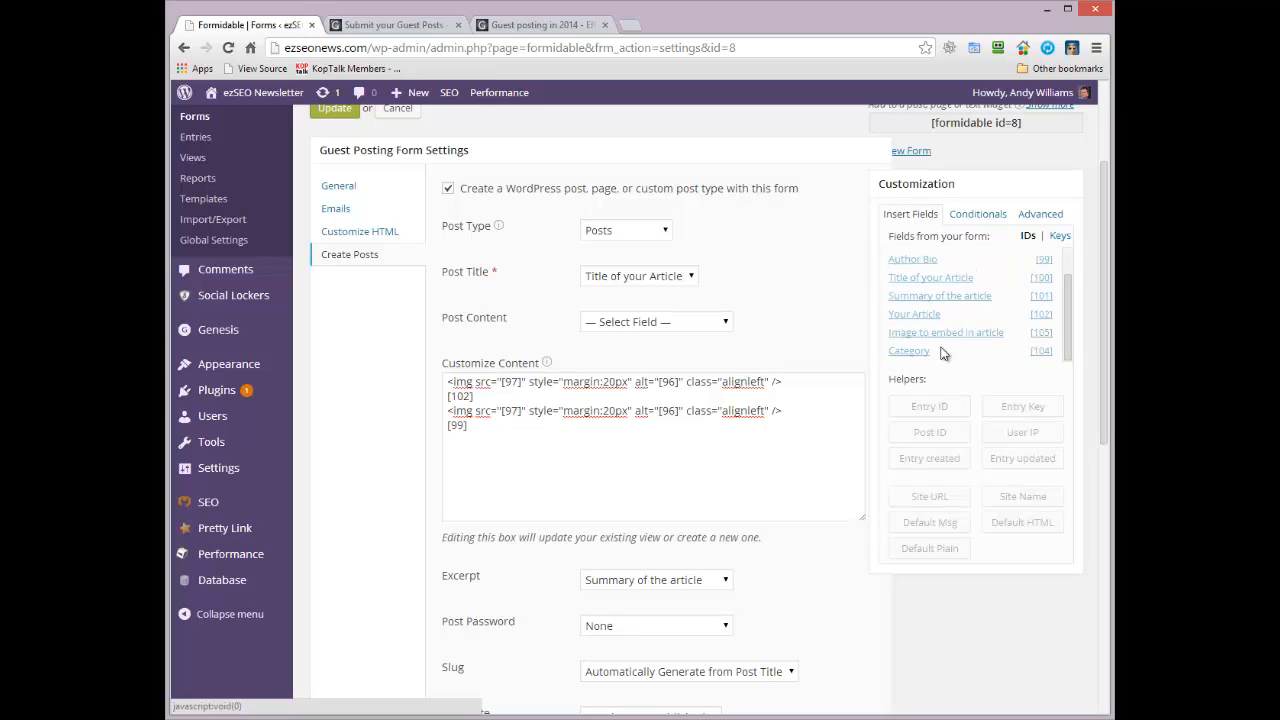
pyautogui.click(510, 381)
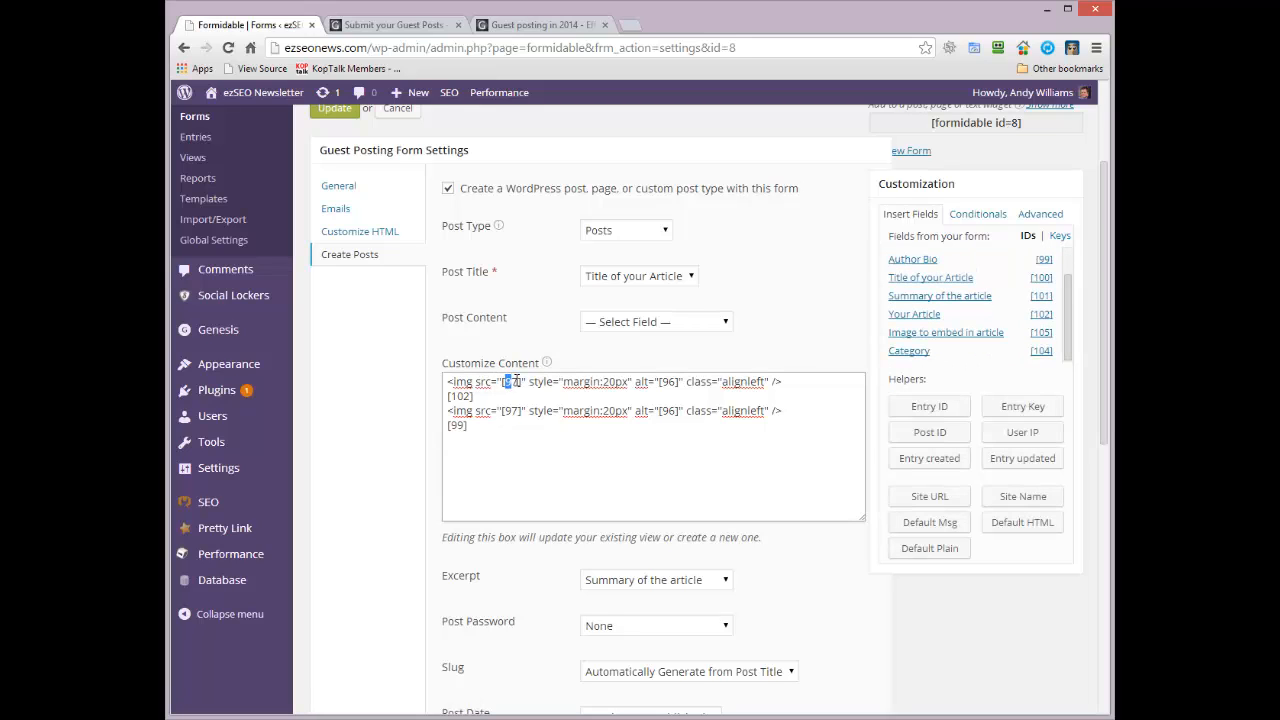
pyautogui.write('105')
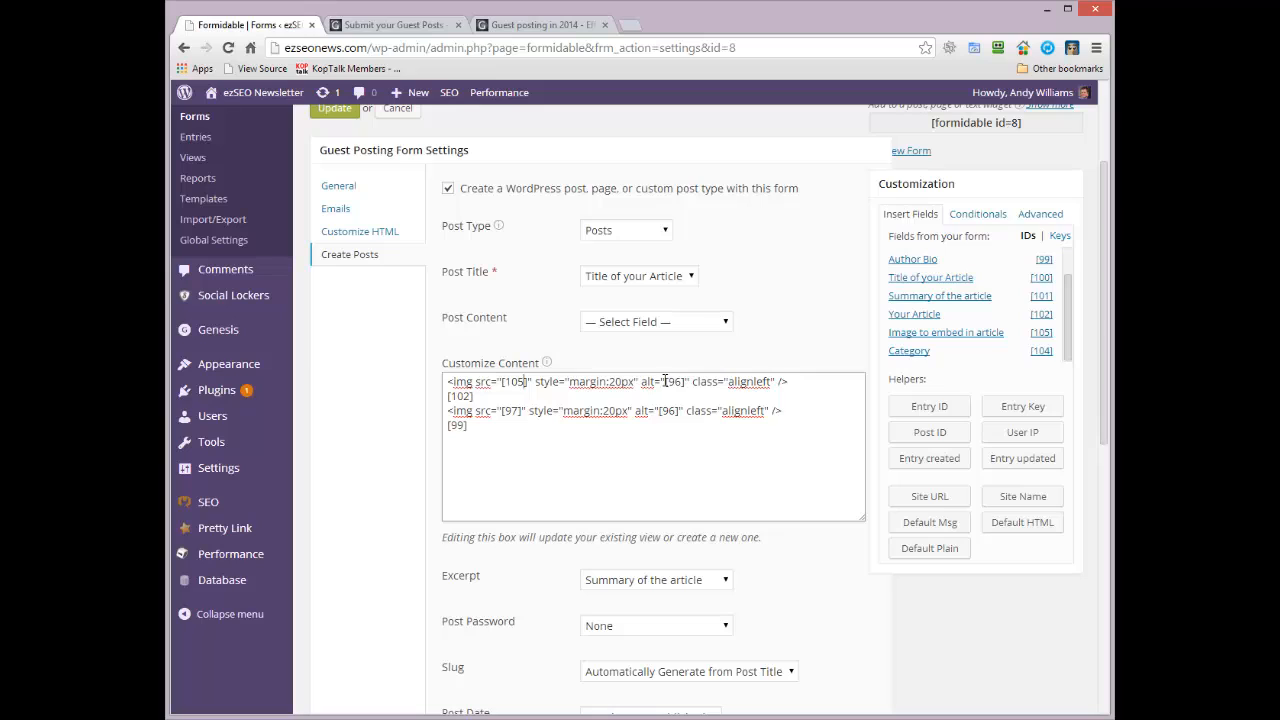
pyautogui.moveTo(640, 381); pyautogui.dragTo(685, 381)
pyautogui.click(666, 382)
pyautogui.moveTo(666, 382); pyautogui.dragTo(688, 382)
pyautogui.click(966, 278)
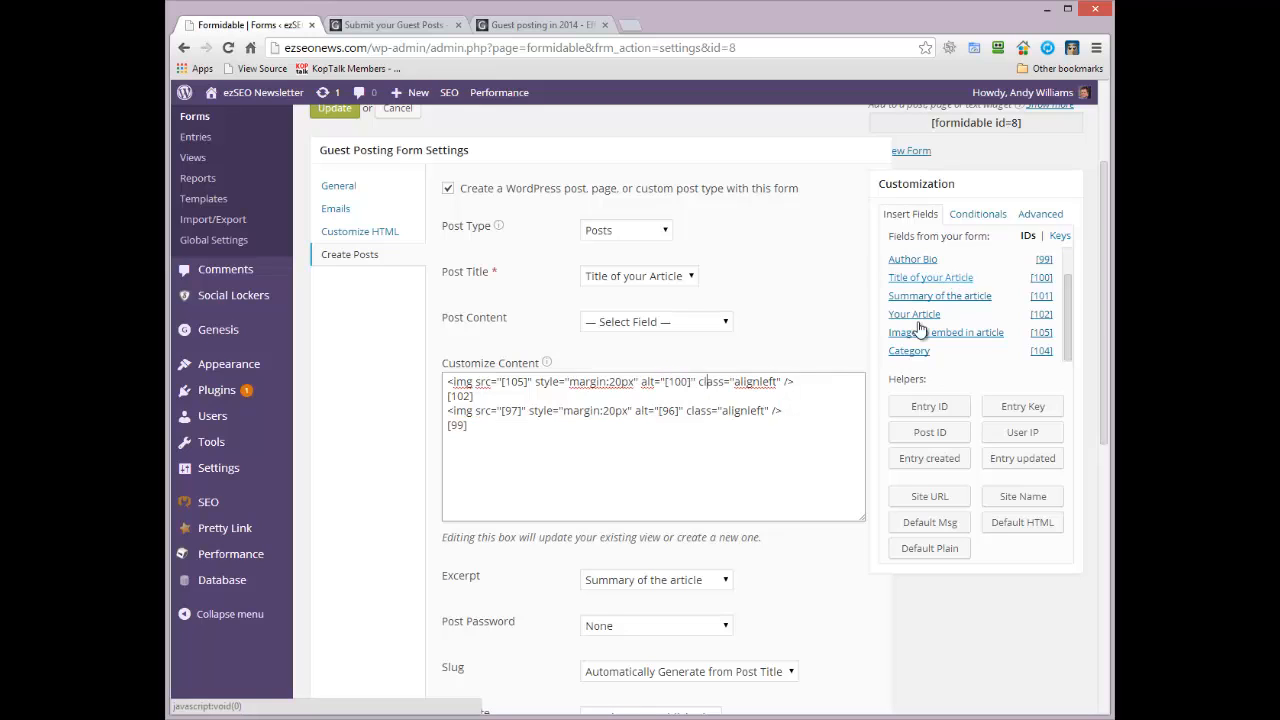
# - Insert an is-not-blank conditional for field 105, [if 105 not_equal=""][/if 105], above the first image tag
pyautogui.click(820, 383)
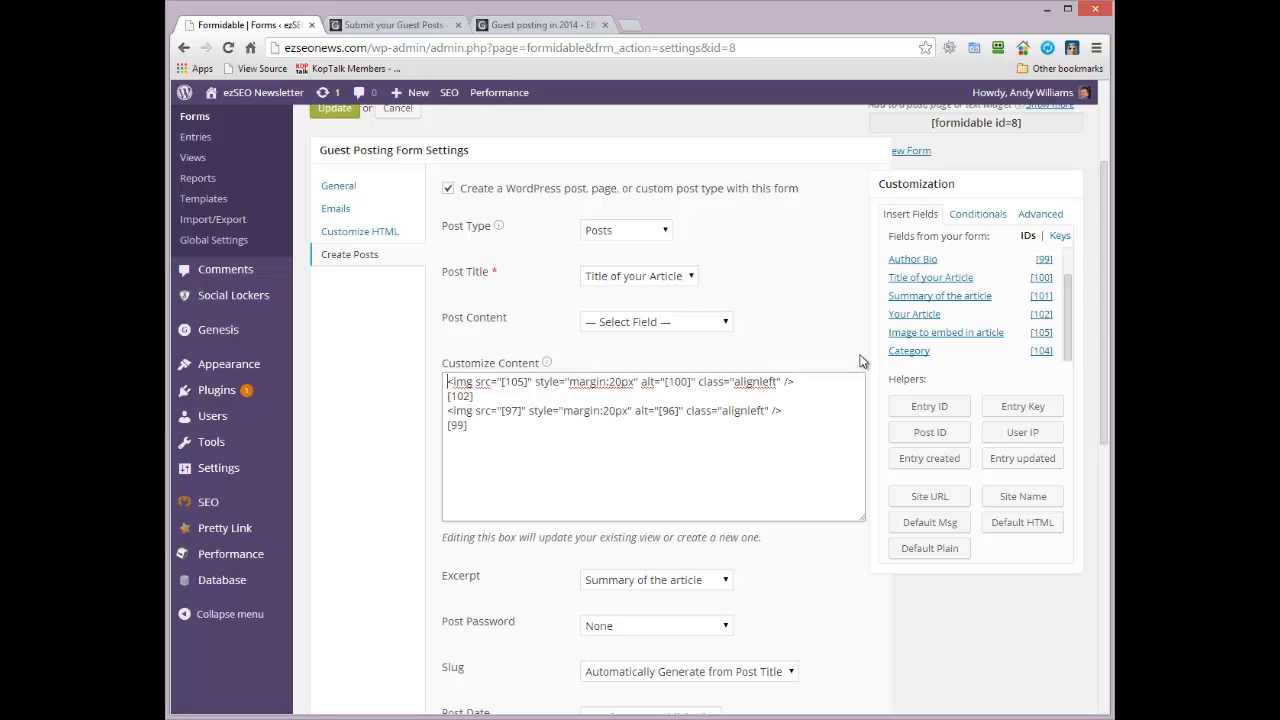
pyautogui.press('Return')
pyautogui.press('Return')
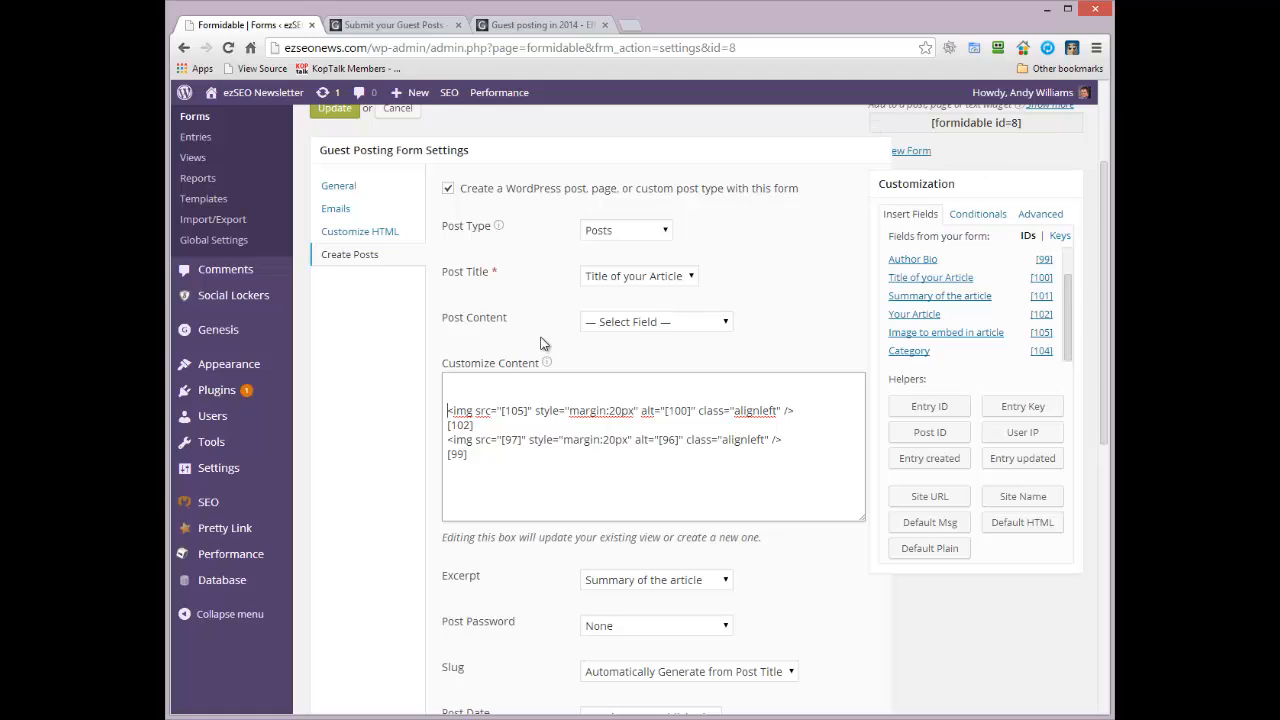
pyautogui.click(507, 380)
pyautogui.click(977, 214)
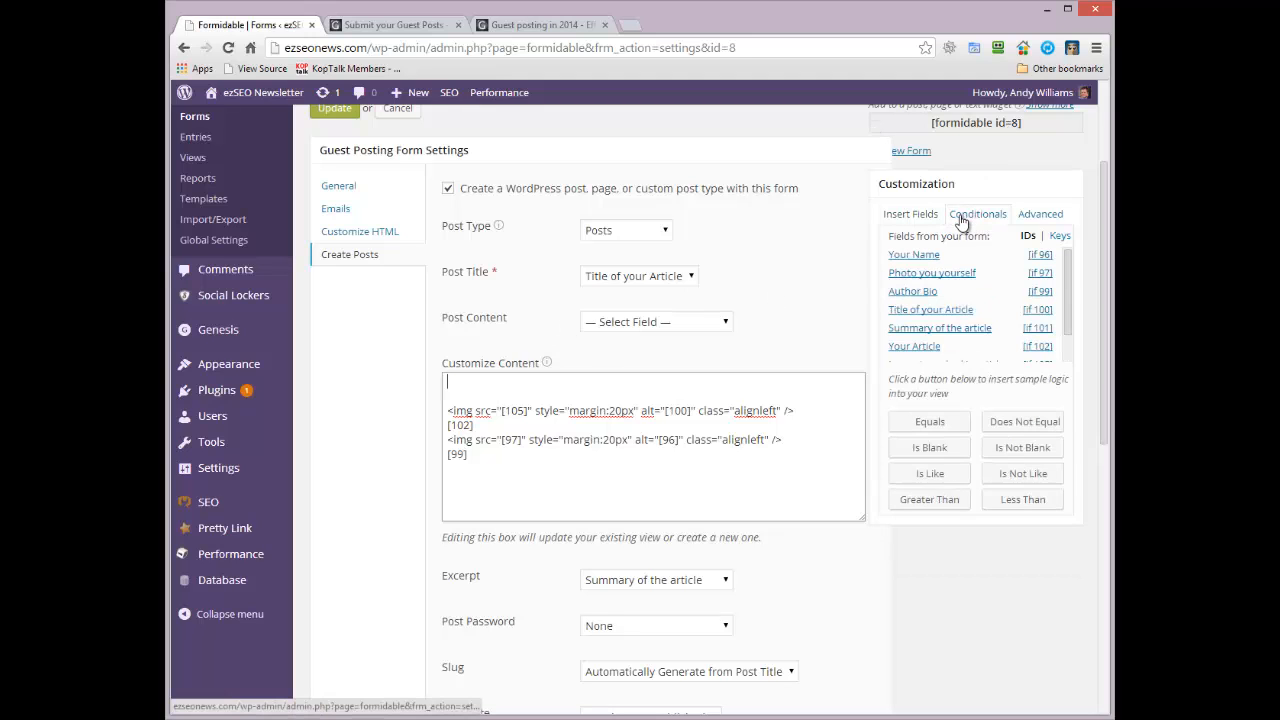
pyautogui.click(1022, 450)
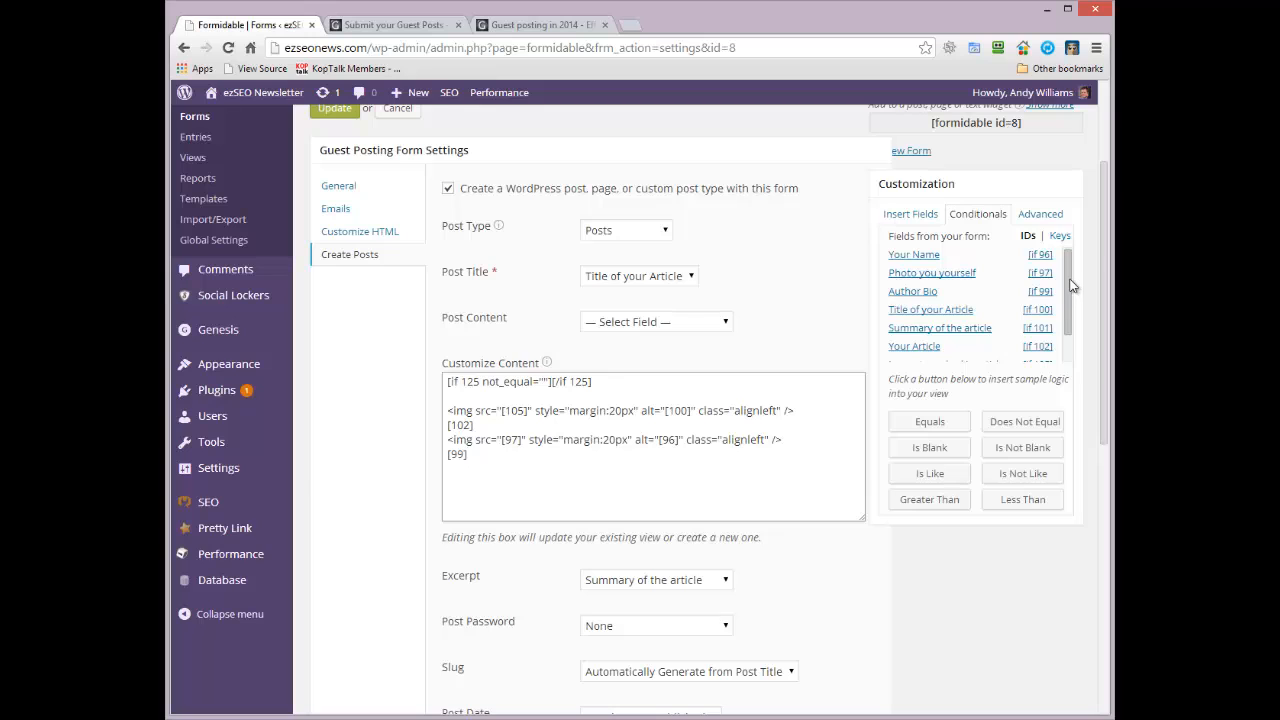
pyautogui.moveTo(1070, 270); pyautogui.dragTo(1068, 313)
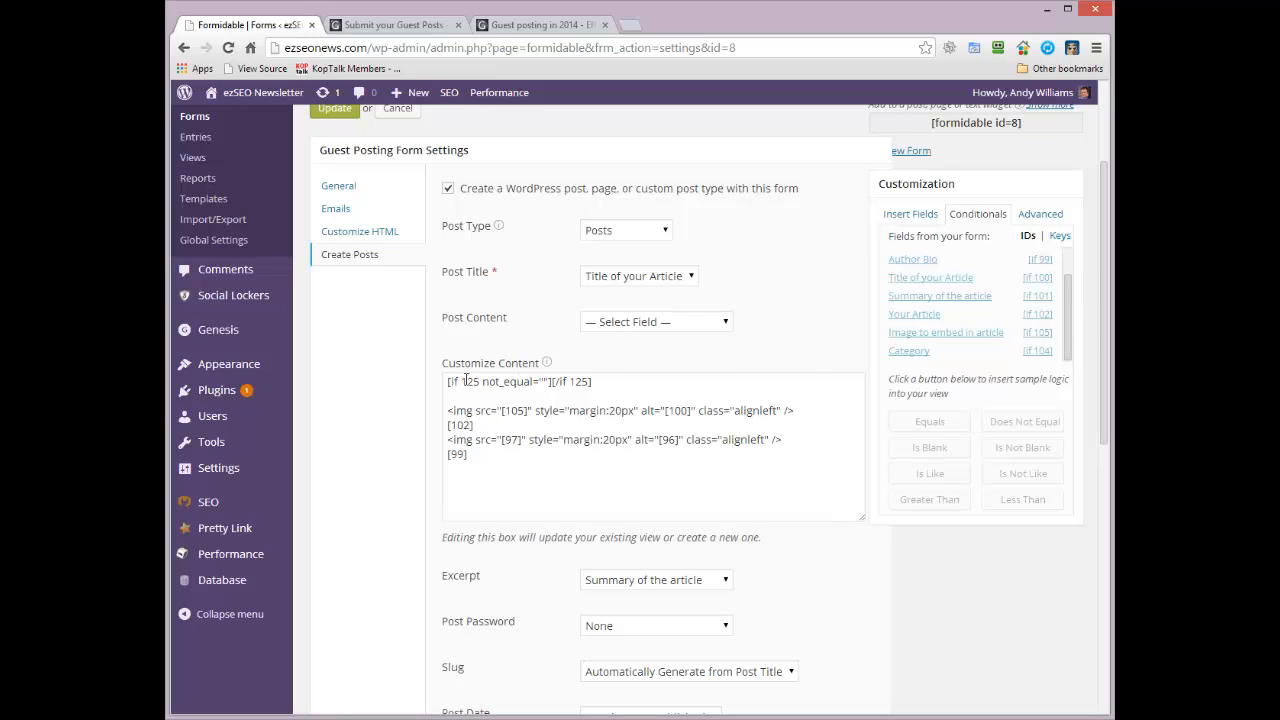
pyautogui.moveTo(466, 381); pyautogui.dragTo(480, 382)
pyautogui.write('05')
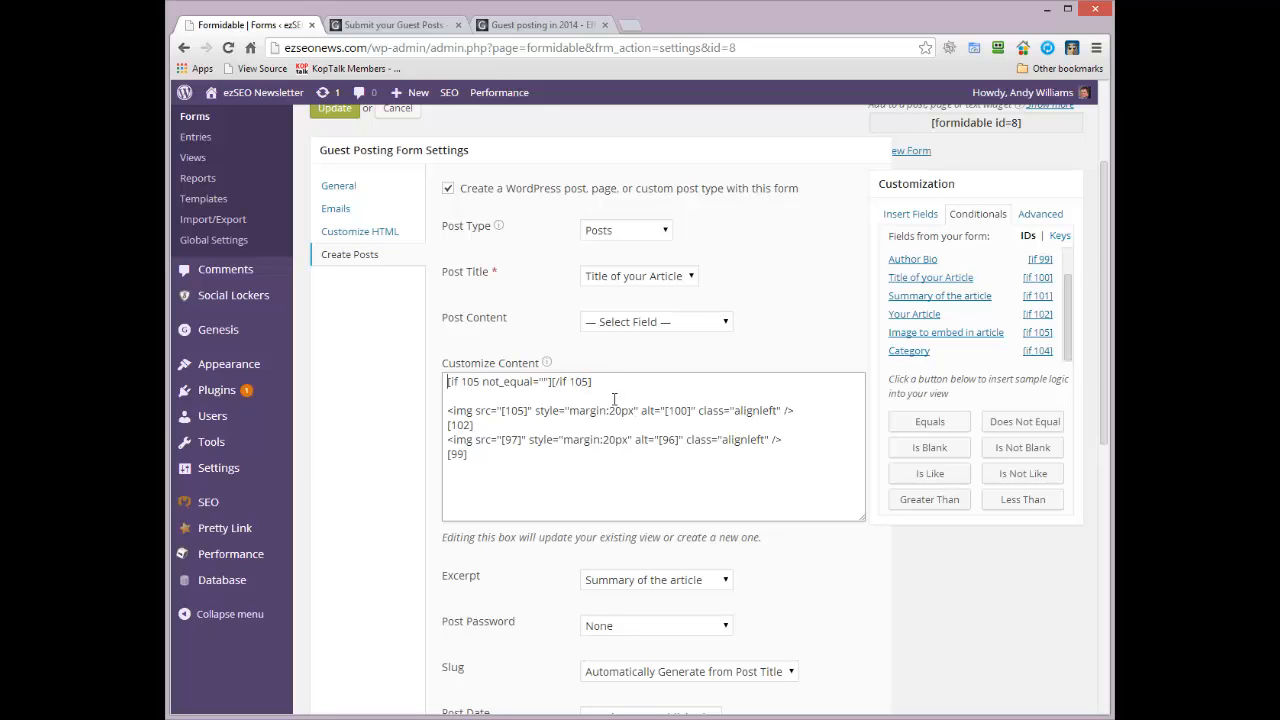
# - Move the [105] image tag between the opening and closing tags of the if 105 conditional
pyautogui.click(553, 381)
pyautogui.press('Down')
pyautogui.press('Down')
pyautogui.press('Home')
pyautogui.hotkey('shift', 'End')
pyautogui.hotkey('ctrl', 'x')
pyautogui.press('BackSpace')
pyautogui.press('Up')
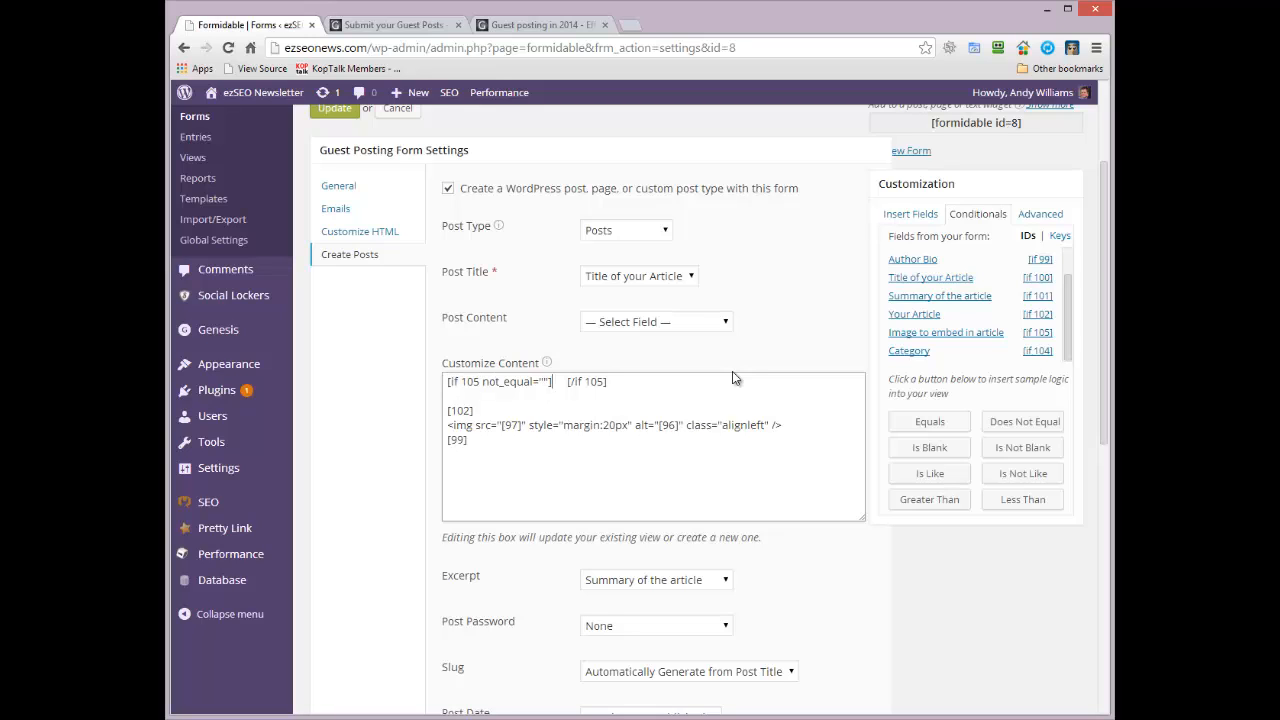
pyautogui.hotkey('ctrl', 'v')
# - Remove the surplus spaces and blank line around the conditional block's end and update the form settings
pyautogui.press('BackSpace')
pyautogui.press('BackSpace')
pyautogui.press('BackSpace')
pyautogui.press('BackSpace')
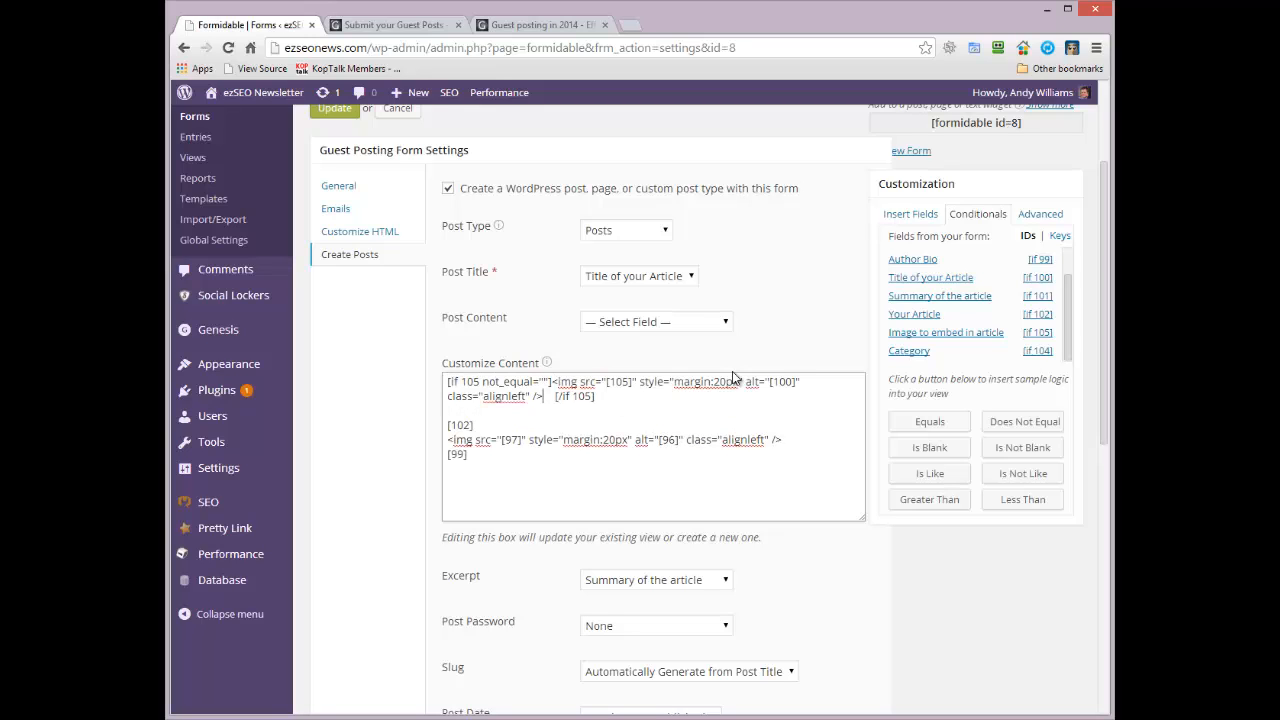
pyautogui.press('Down')
pyautogui.press('BackSpace')
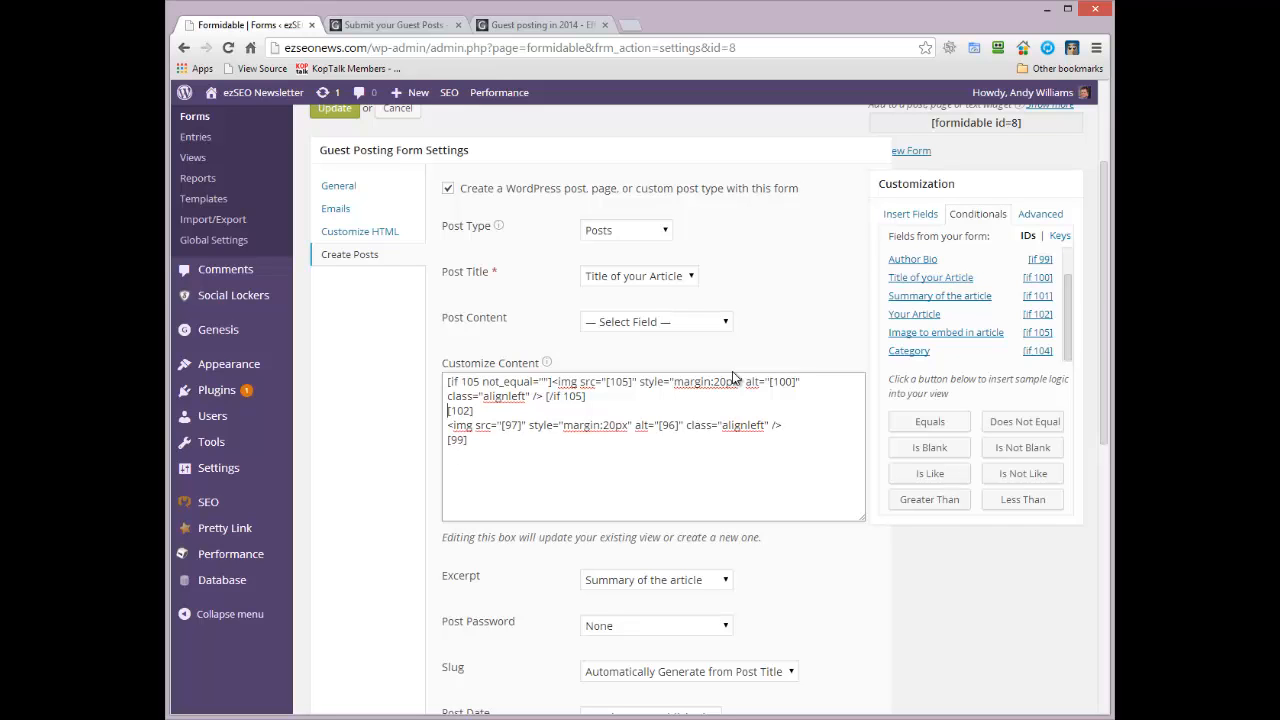
pyautogui.moveTo(1101, 320); pyautogui.dragTo(1102, 600)
pyautogui.click(335, 645)
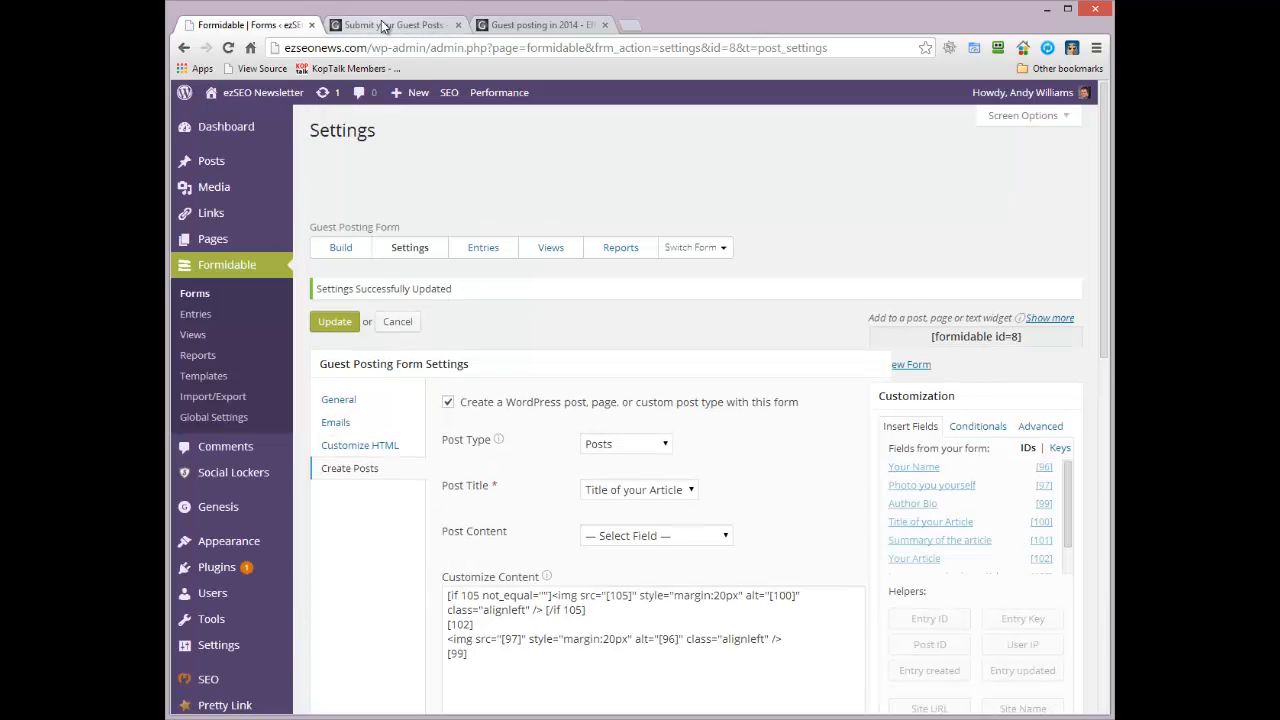
# - Reload the preview of the draft post "Guest posting in 2014 – Effective Backlink Strategy?" to check the image placement in the article
pyautogui.click(540, 24)
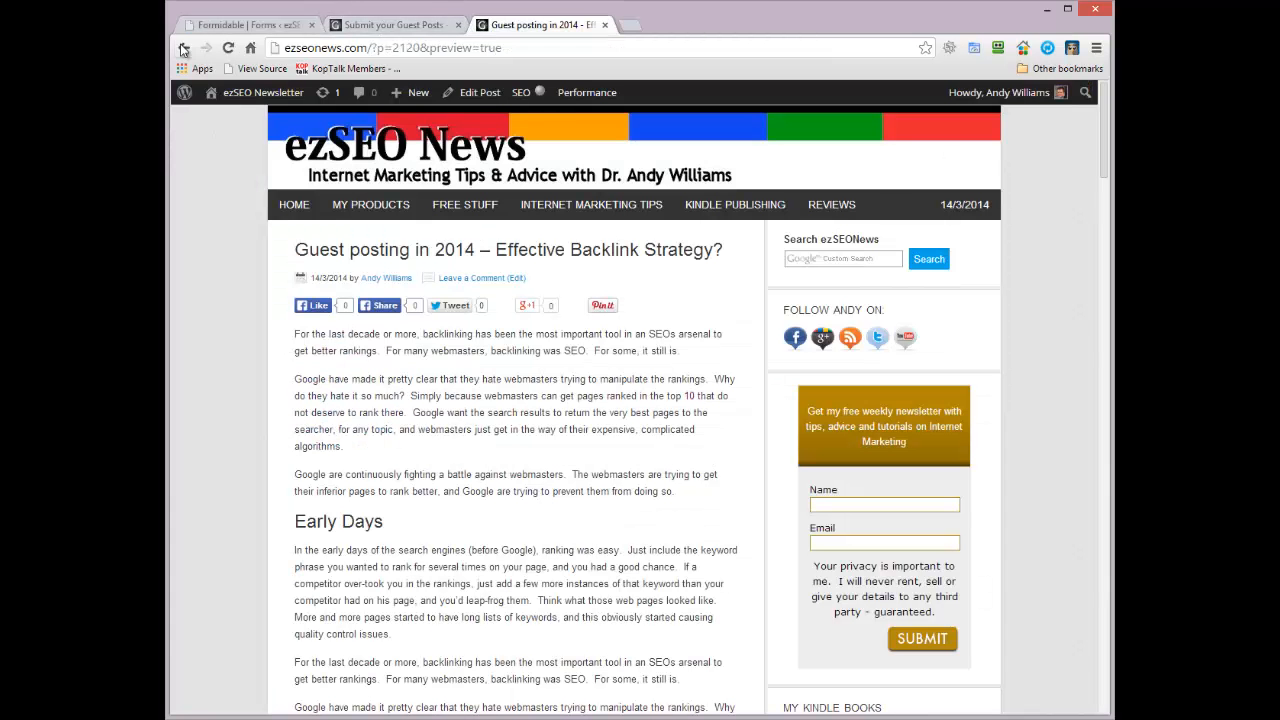
pyautogui.click(228, 47)
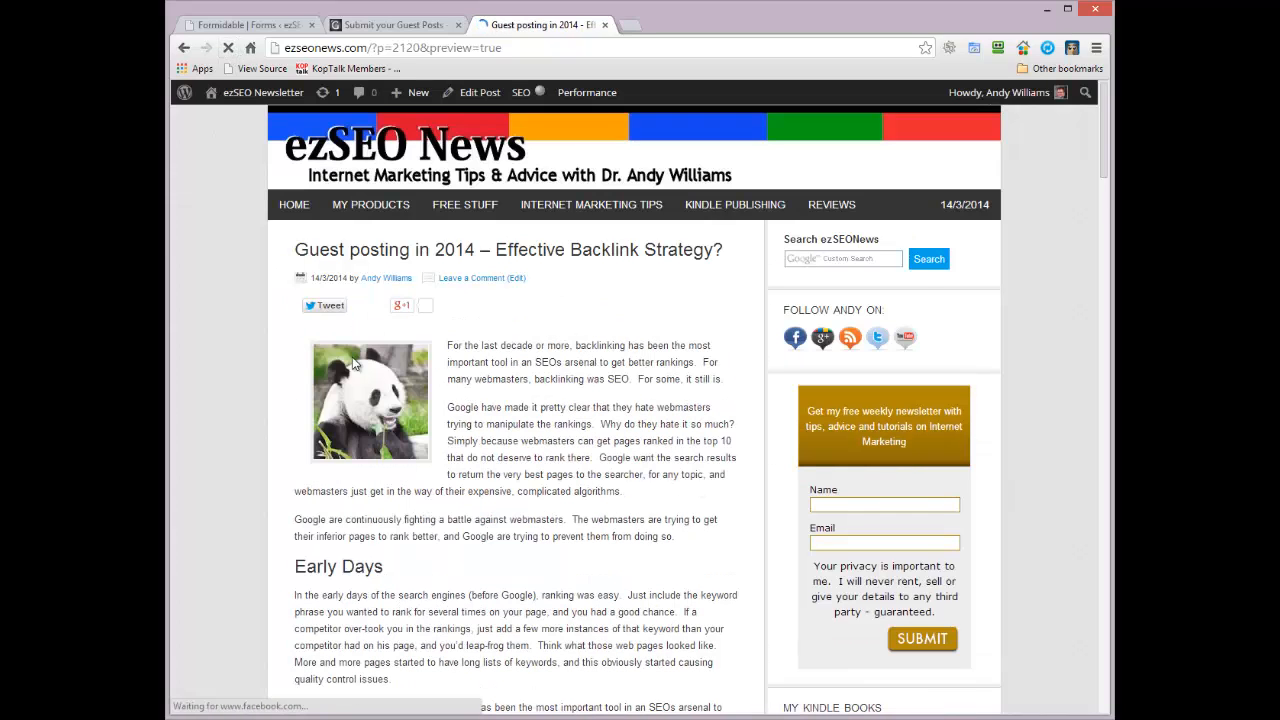
pyautogui.moveTo(1104, 114)
pyautogui.mouseDown()
pyautogui.moveTo(1101, 206)
pyautogui.moveTo(1104, 110)
pyautogui.mouseUp()
# - Update the Guest Posting Form's Create Posts settings once more and return to the draft article's preview
pyautogui.click(393, 25)
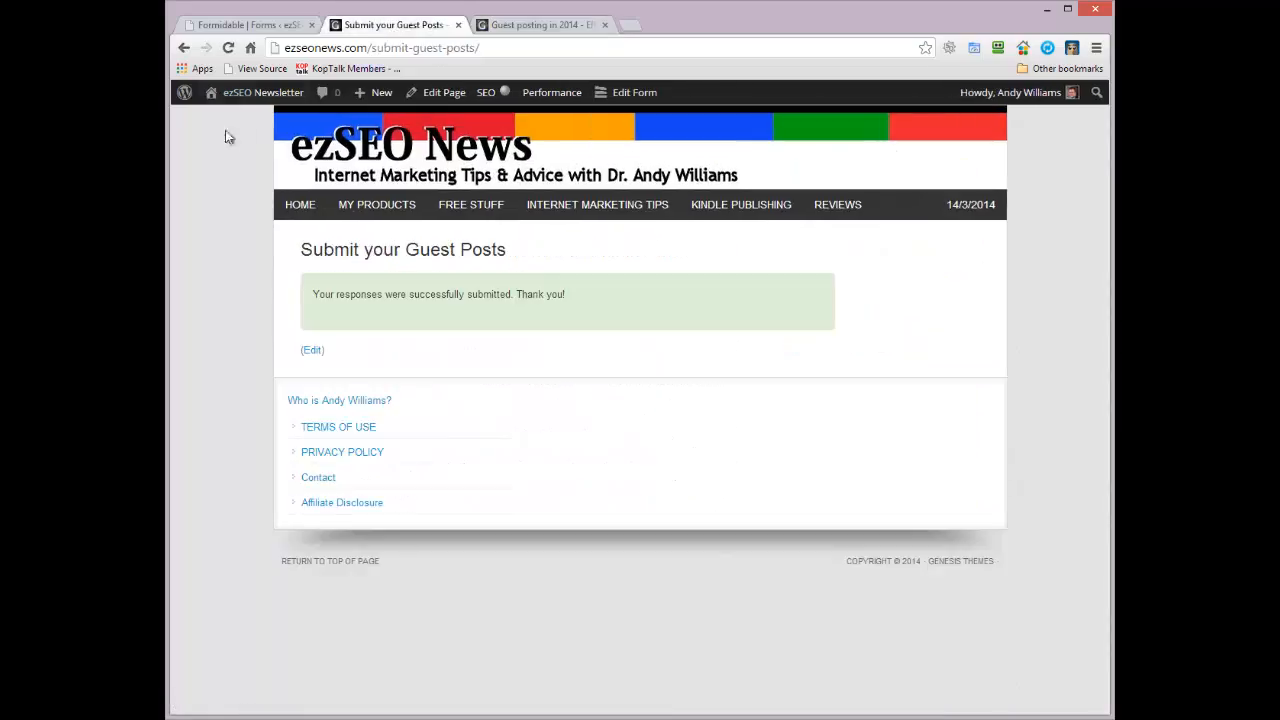
pyautogui.click(255, 25)
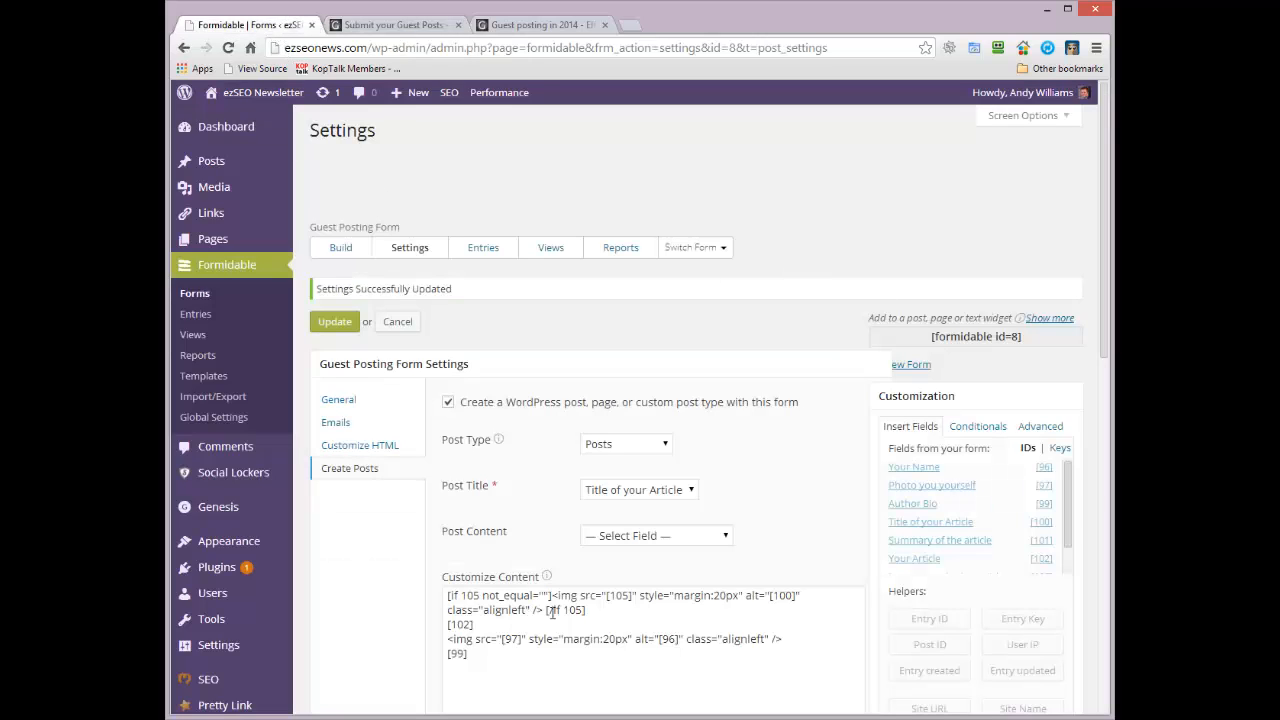
pyautogui.moveTo(1105, 142); pyautogui.dragTo(1104, 478)
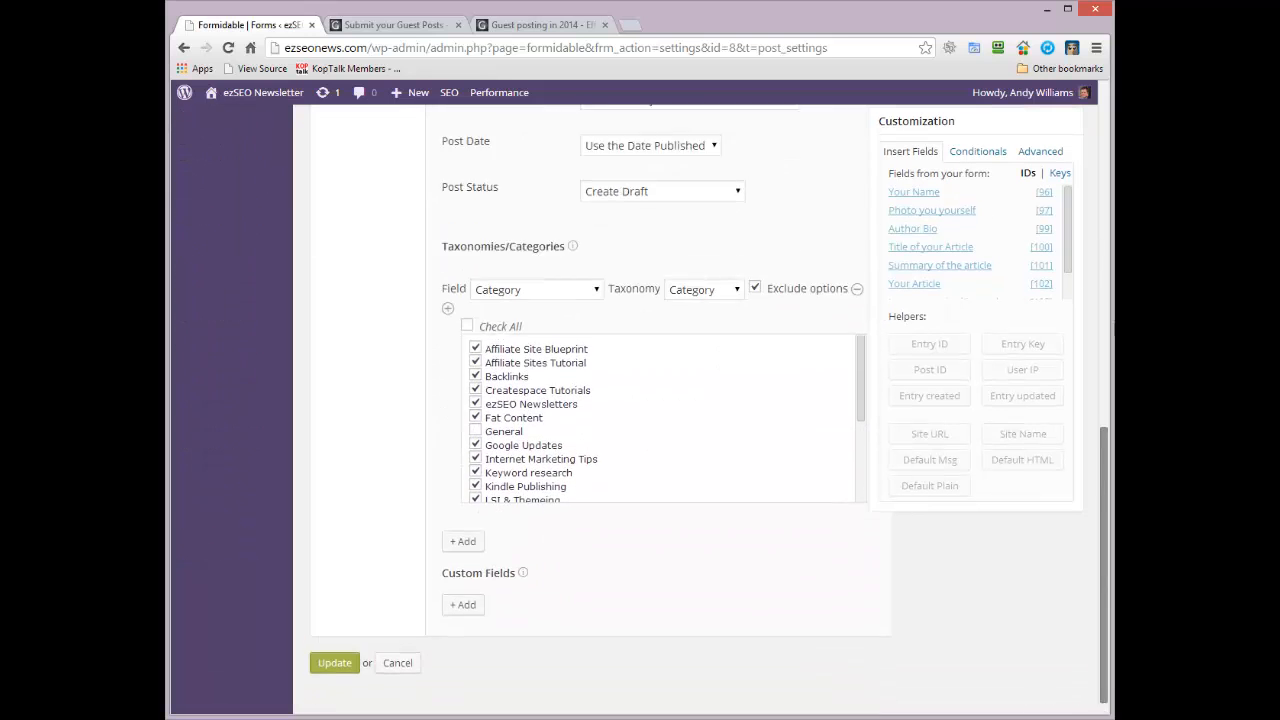
pyautogui.click(334, 662)
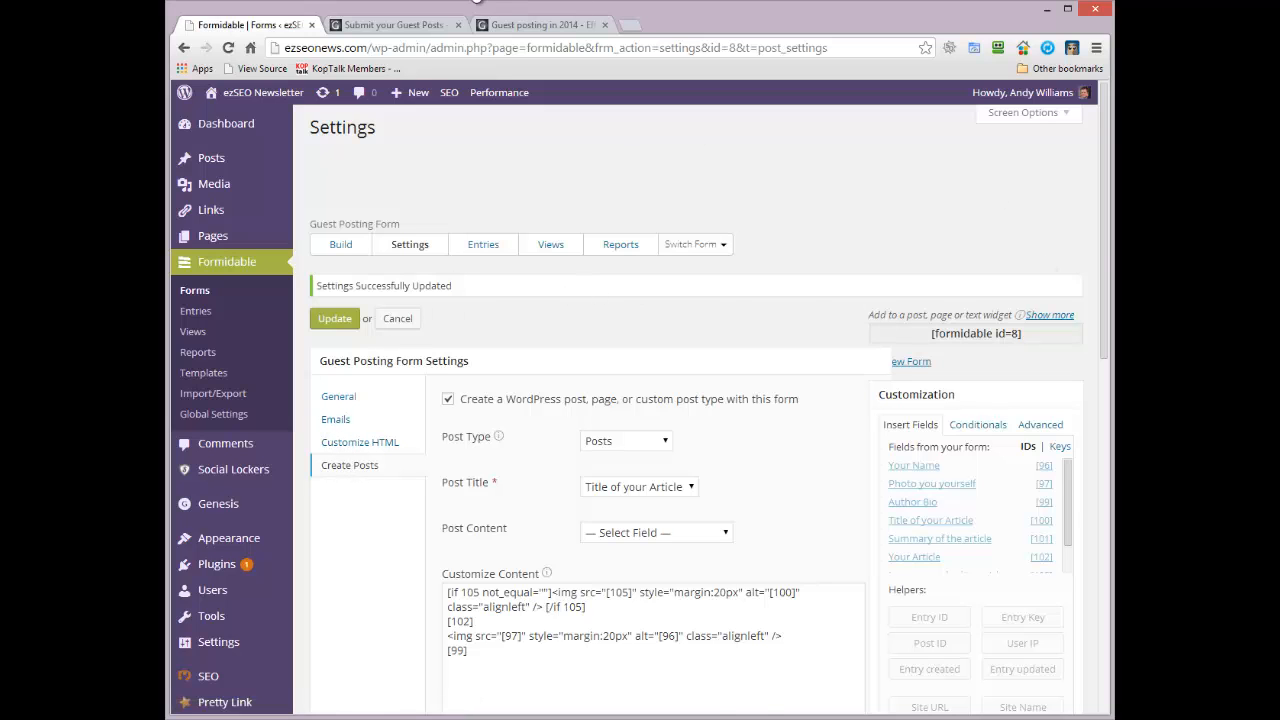
pyautogui.click(540, 25)
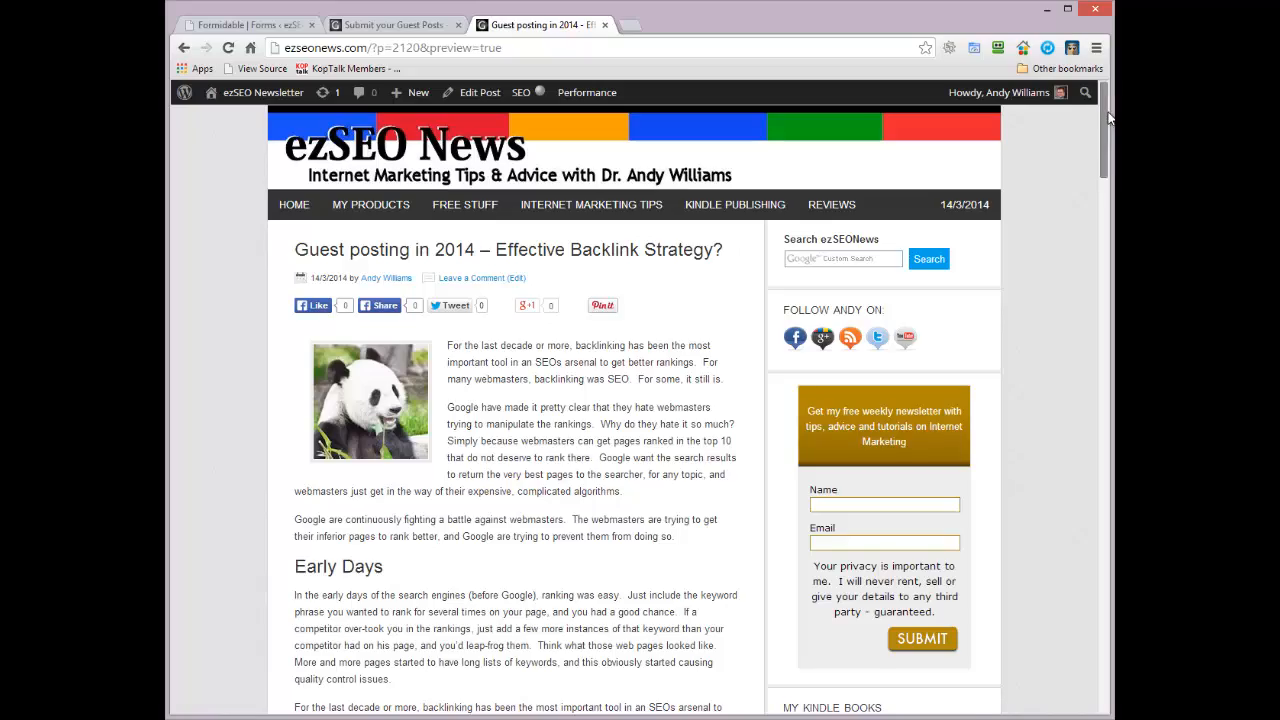